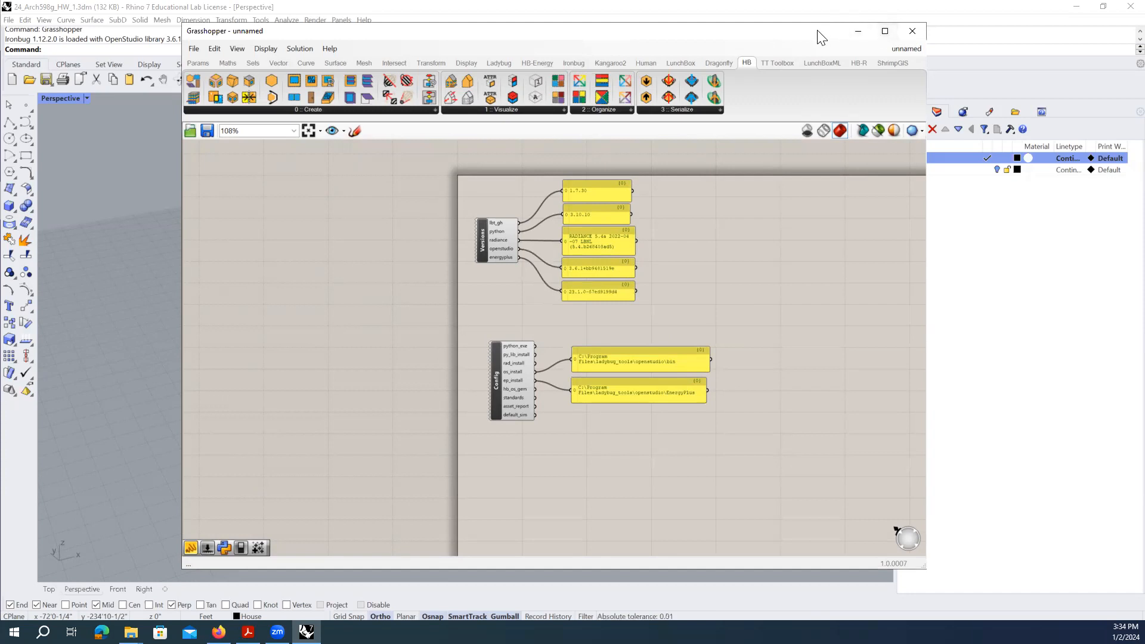
# - Reposition the Grasshopper window and inspect the Versions and Config components
pyautogui.moveTo(822, 37); pyautogui.dragTo(1027, 134)
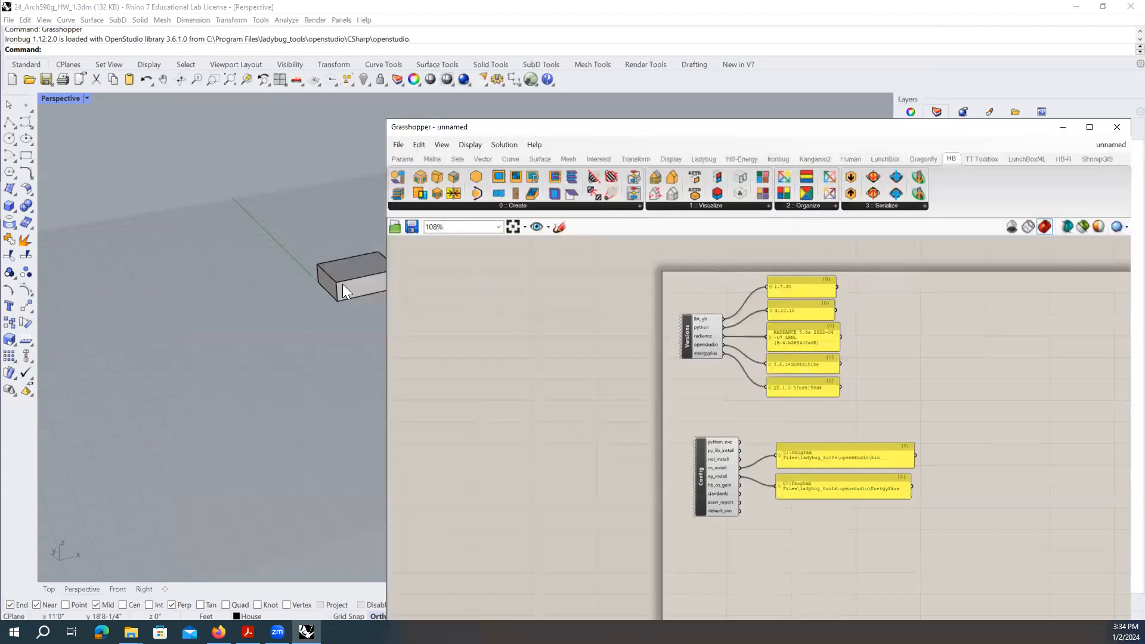
pyautogui.moveTo(576, 127); pyautogui.dragTo(428, 44)
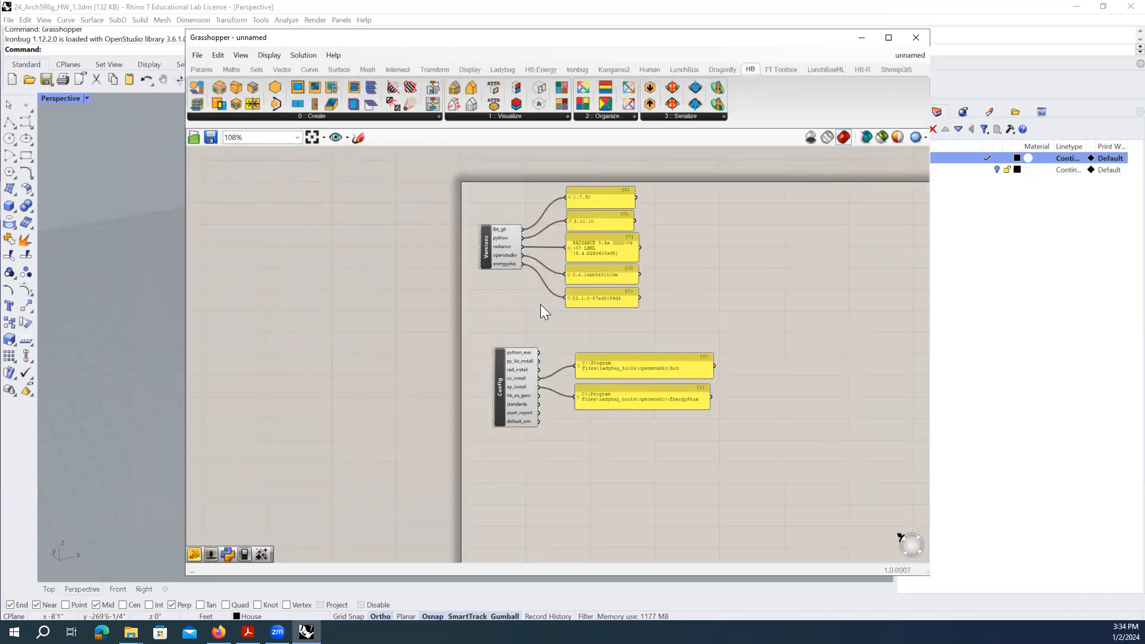
pyautogui.scroll(3, 585, 307)
pyautogui.click(451, 225)
pyautogui.moveTo(449, 224)
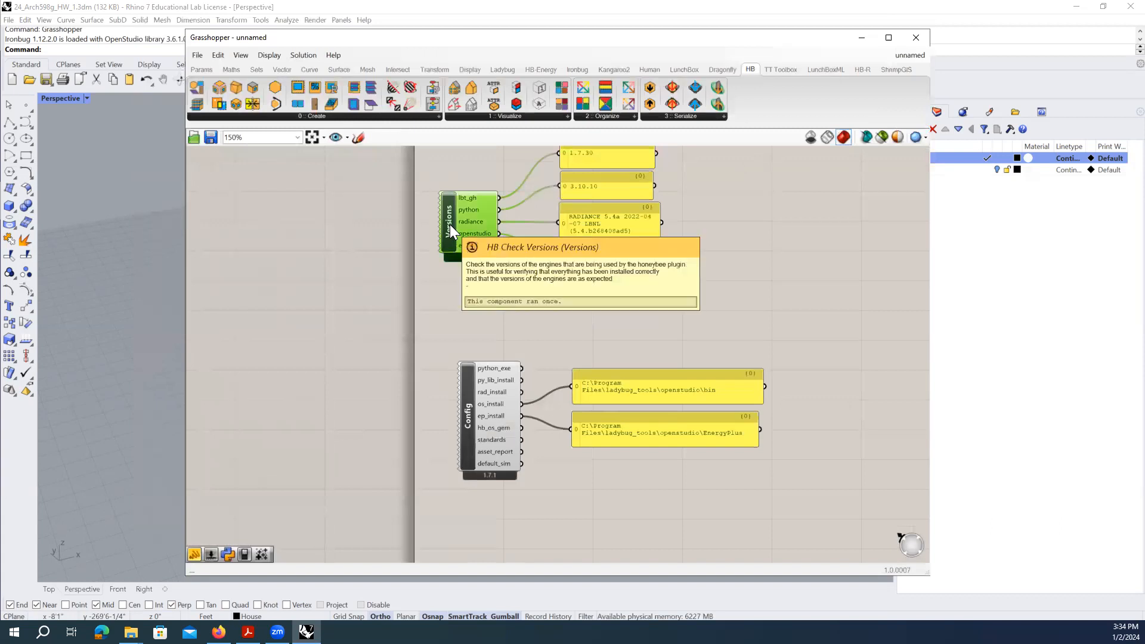
pyautogui.click(479, 428)
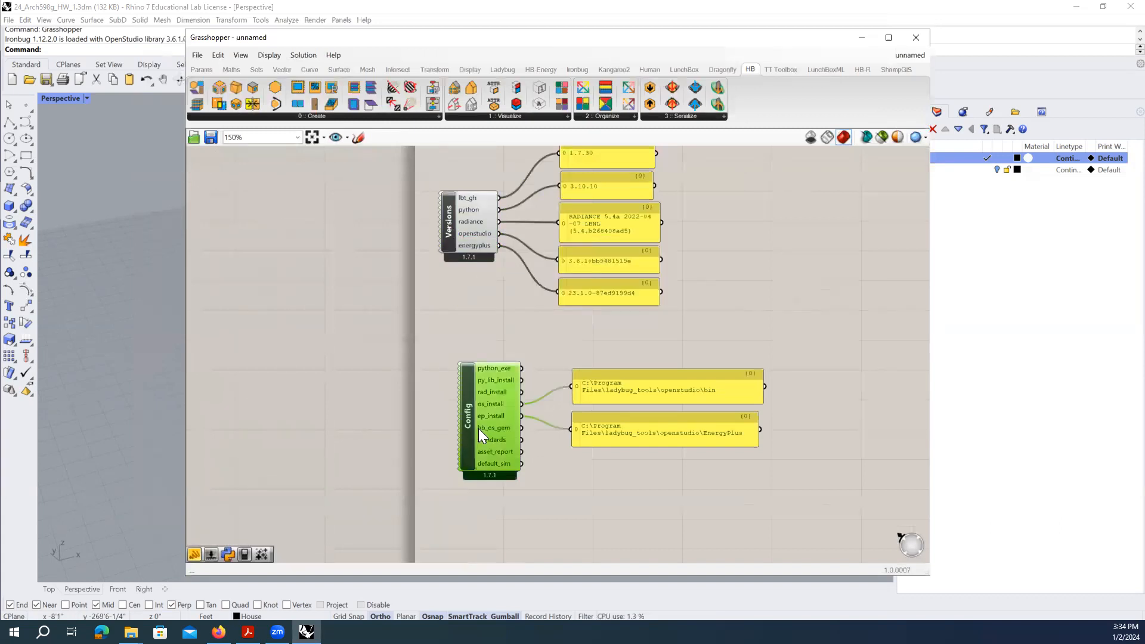
pyautogui.moveTo(462, 423)
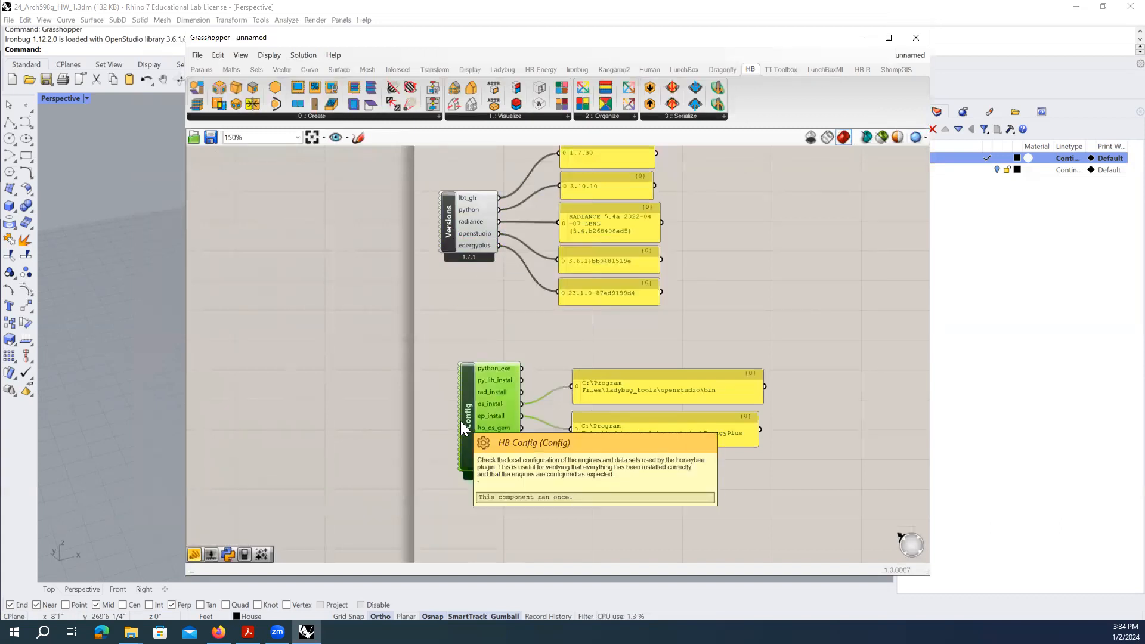
pyautogui.click(625, 339)
pyautogui.scroll(-1, 558, 396)
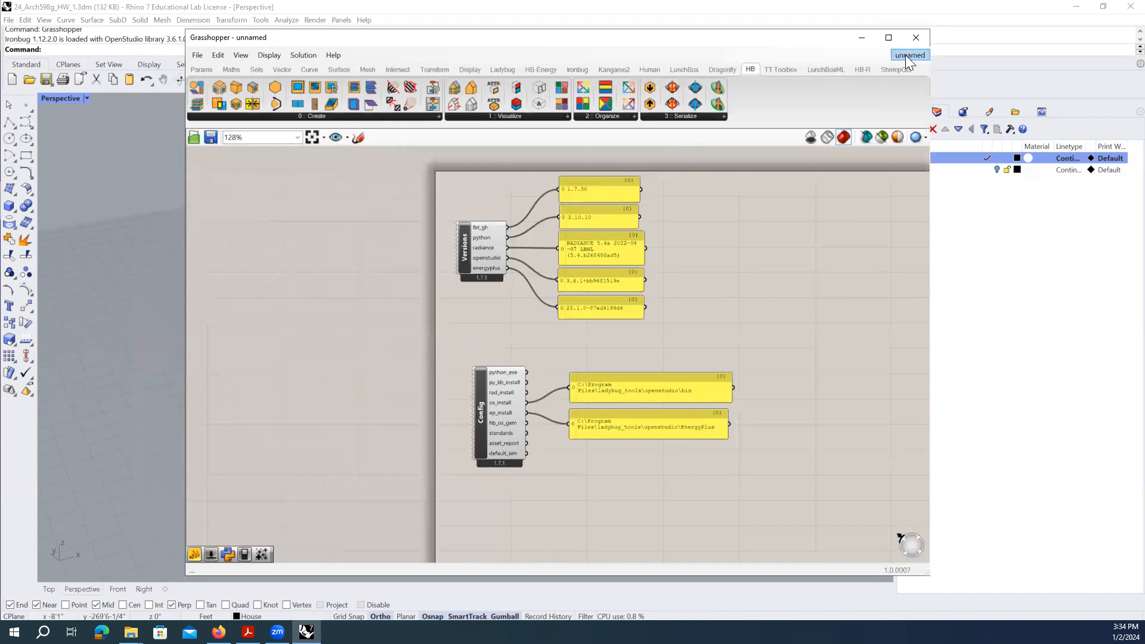
# - Close the unnamed definition, discarding it without saving
pyautogui.moveTo(915, 53)
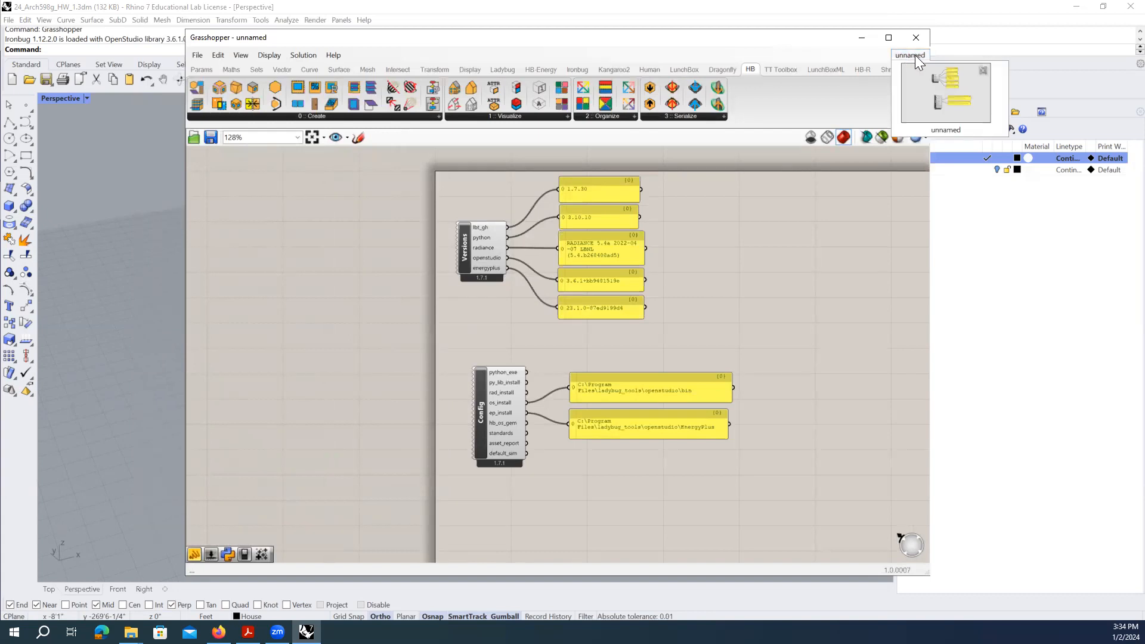
pyautogui.click(952, 96)
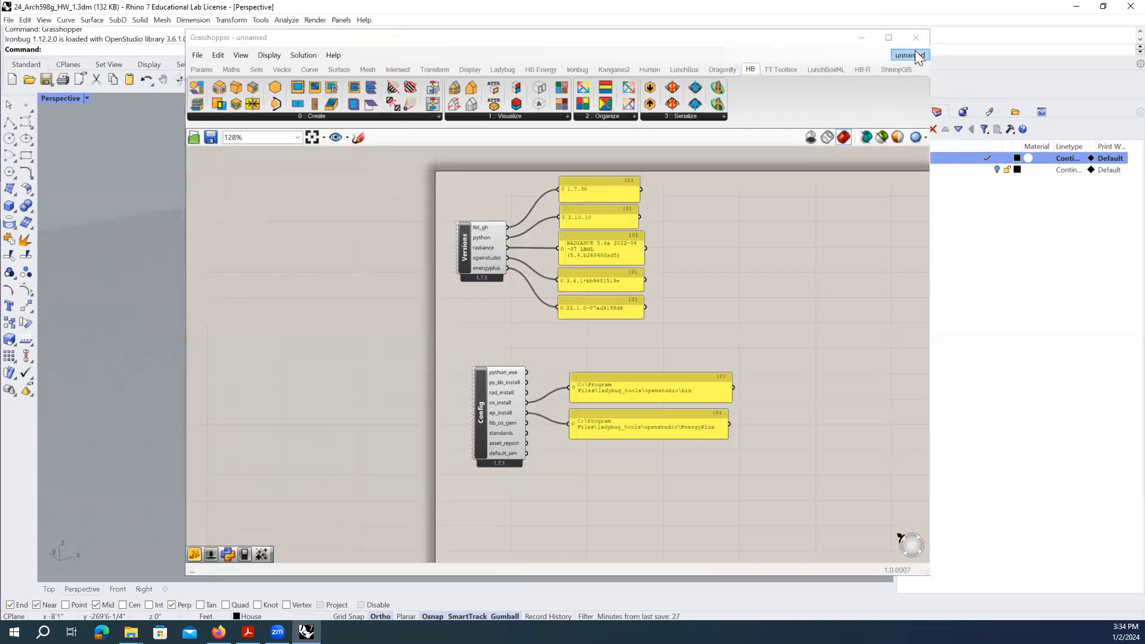
pyautogui.moveTo(915, 54)
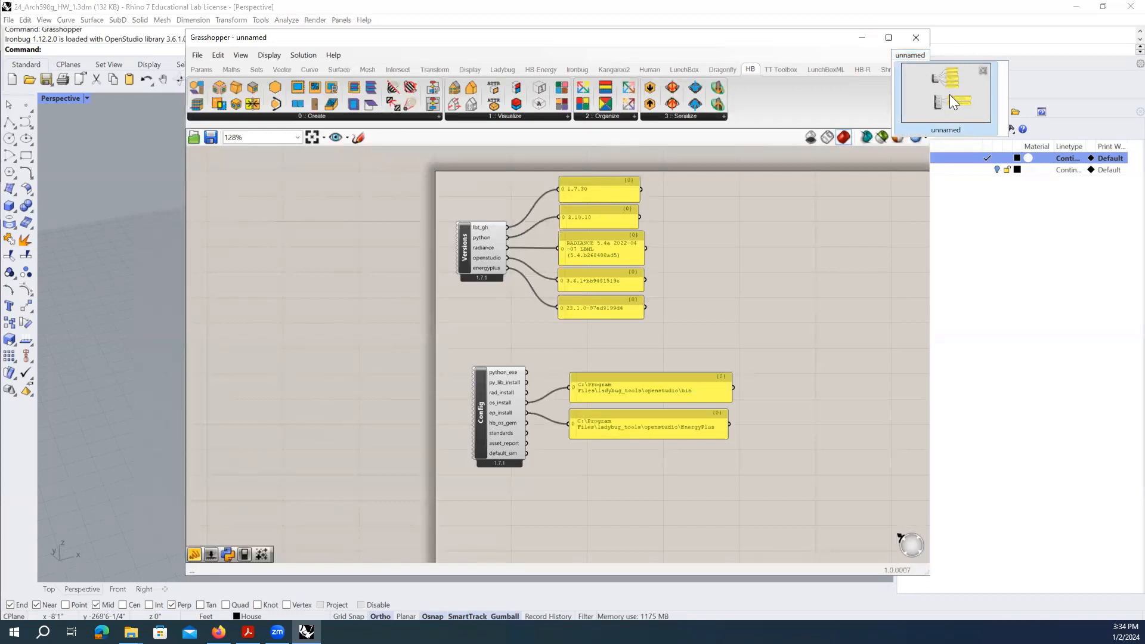
pyautogui.click(984, 70)
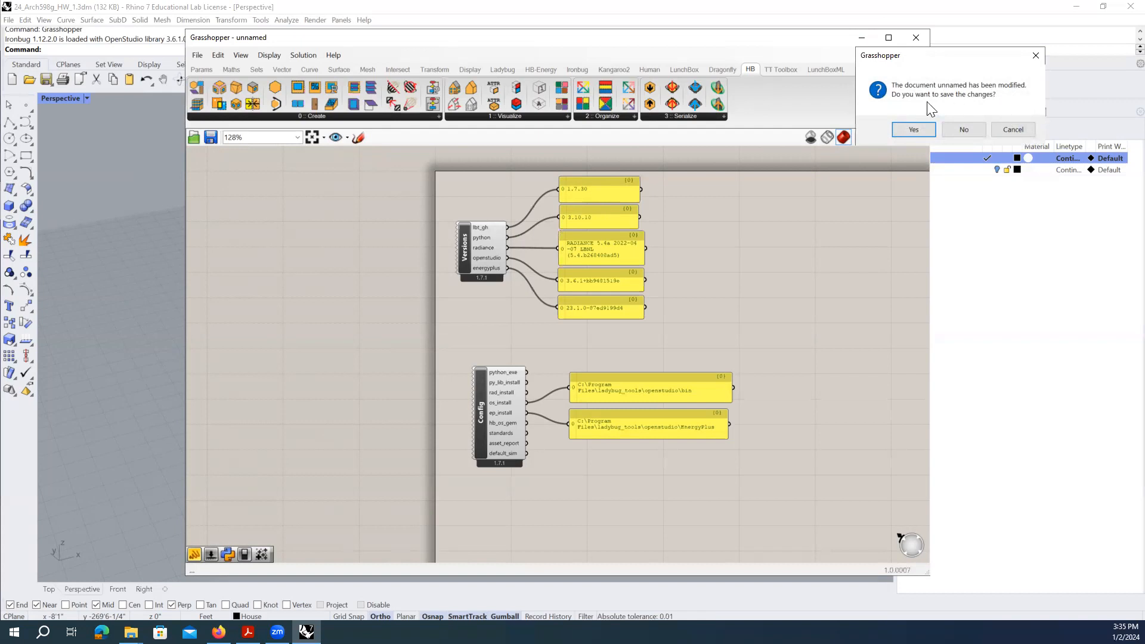
pyautogui.click(964, 130)
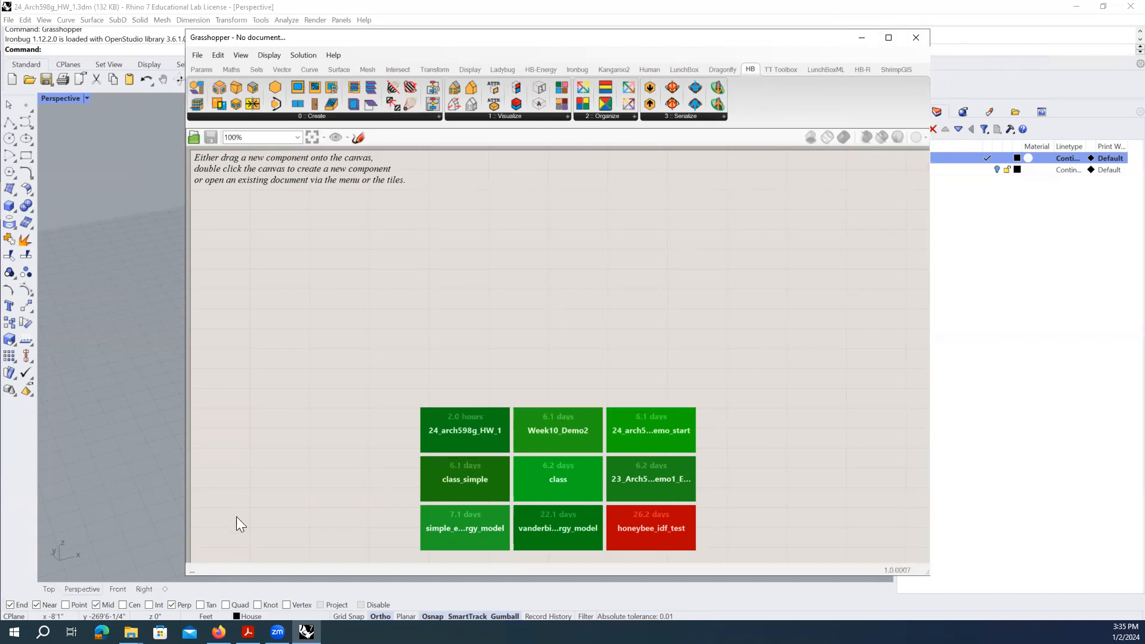
# - Drag 24_Arch598g_HW_1.gh from the HW_1 folder window onto the Grasshopper canvas
pyautogui.moveTo(131, 632)
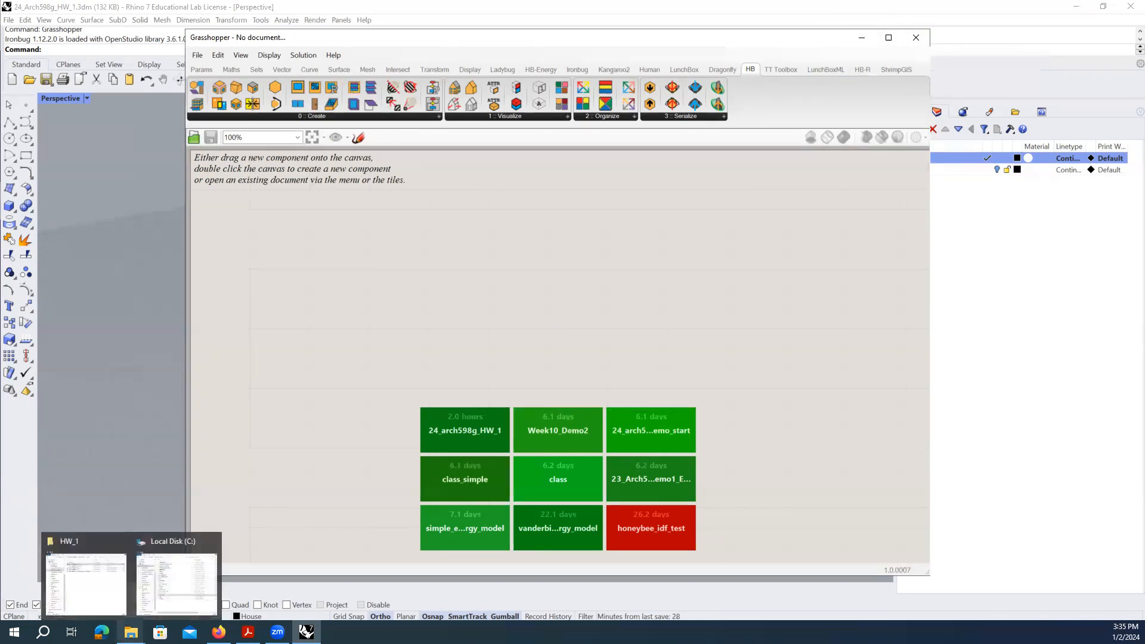
pyautogui.click(81, 592)
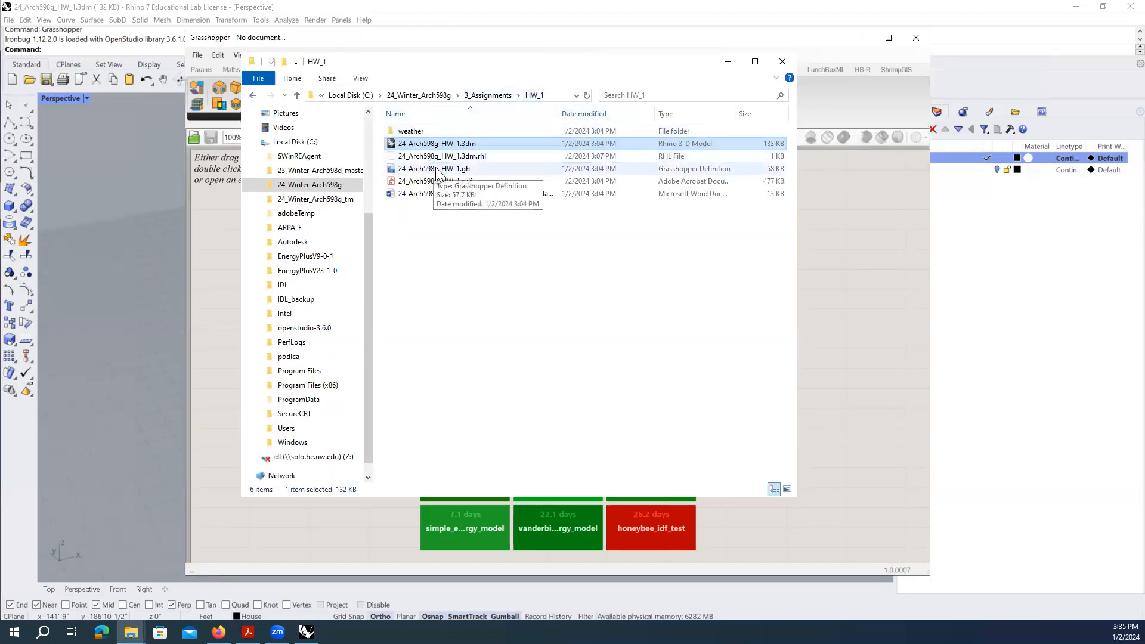
pyautogui.click(413, 168)
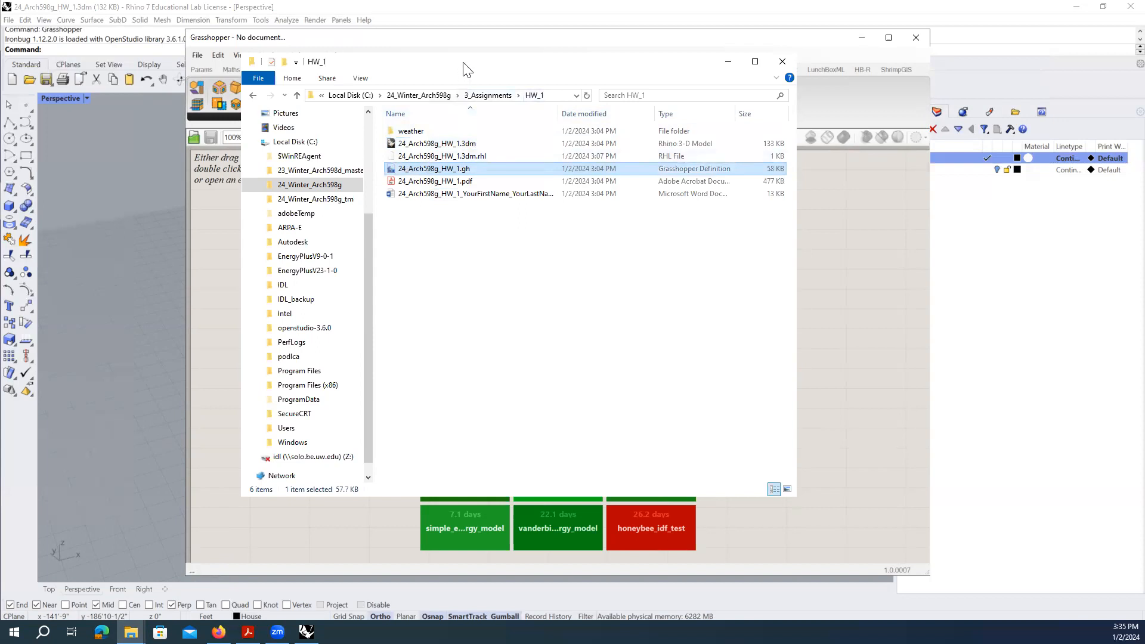
pyautogui.moveTo(467, 70); pyautogui.dragTo(762, 47)
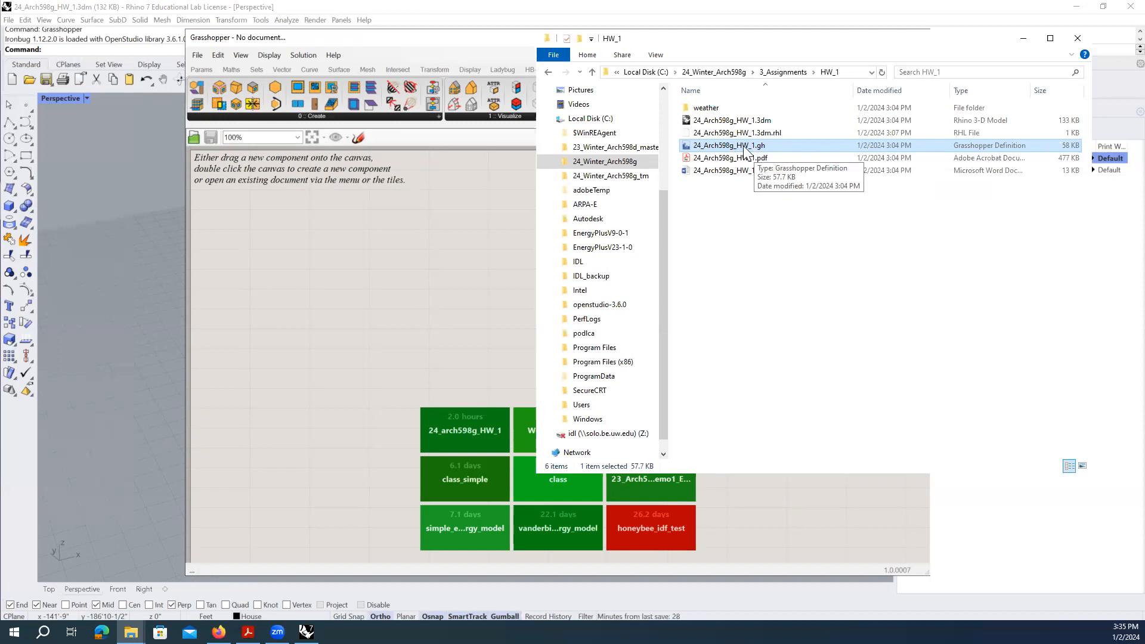
pyautogui.moveTo(769, 149); pyautogui.dragTo(472, 221)
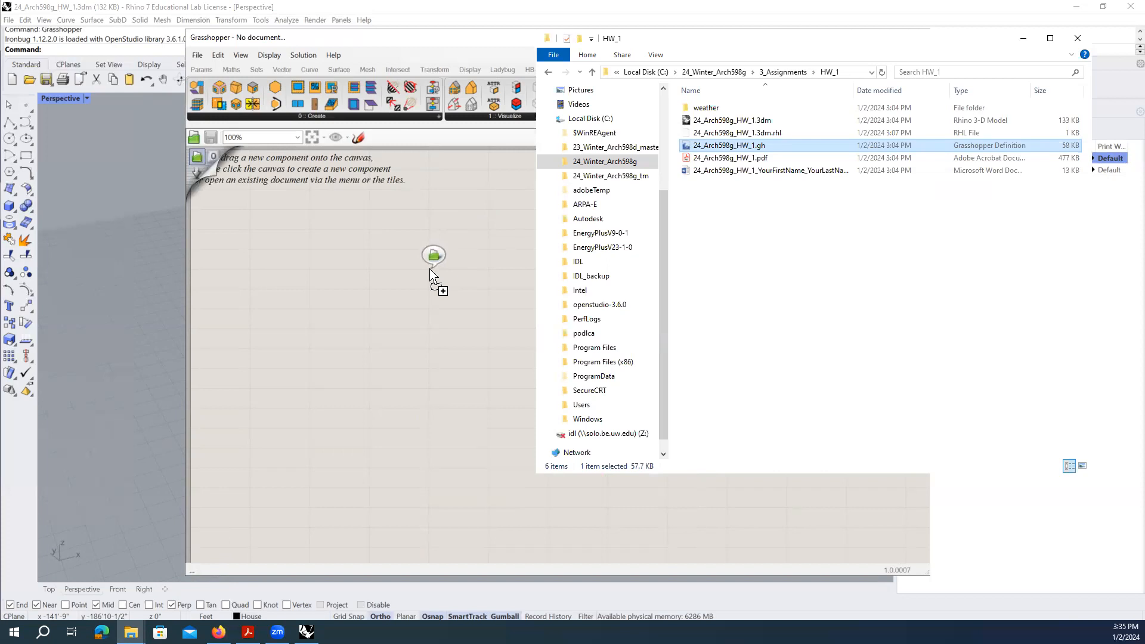
pyautogui.moveTo(430, 268); pyautogui.dragTo(483, 277)
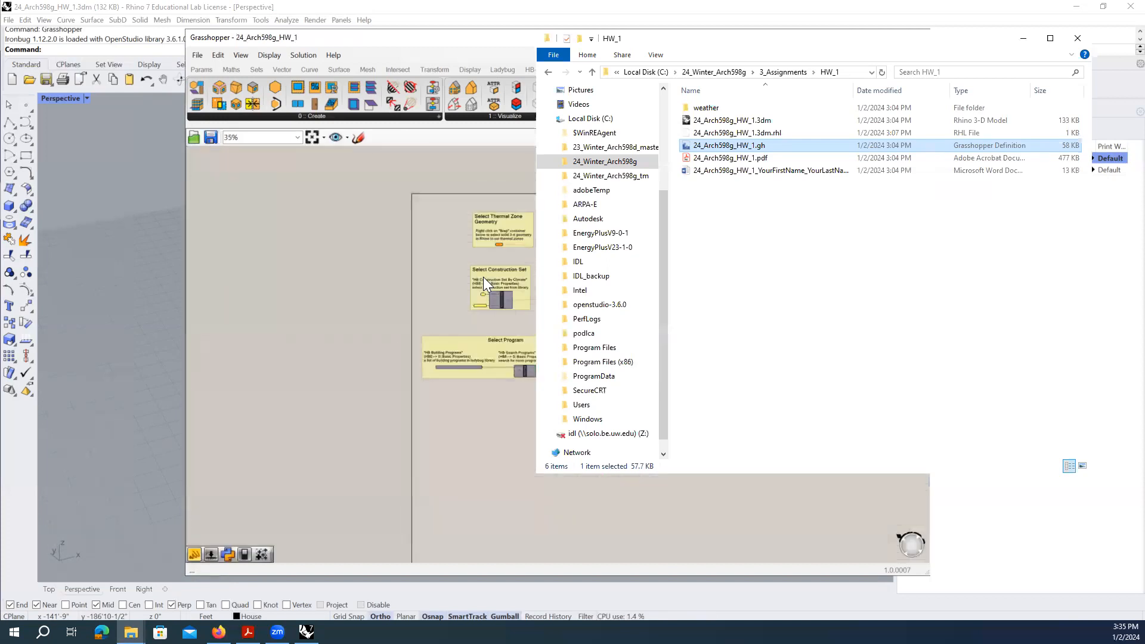
pyautogui.moveTo(713, 285); pyautogui.dragTo(544, 270, button='right')
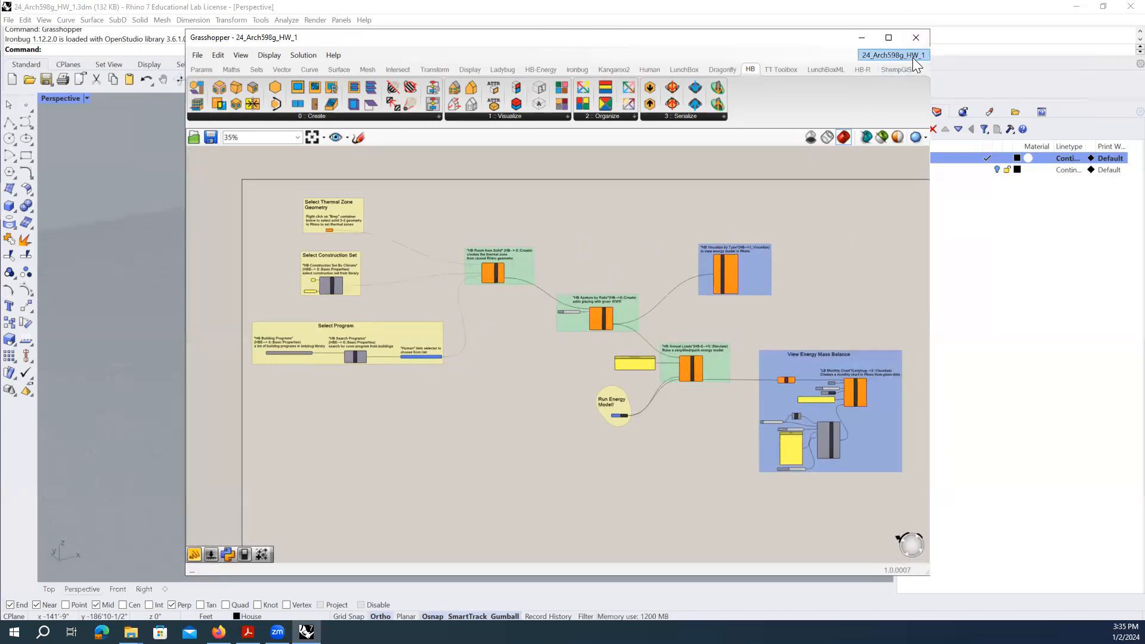
# - Close the loaded HW_1 definition and choose File > Open Document
pyautogui.moveTo(913, 58)
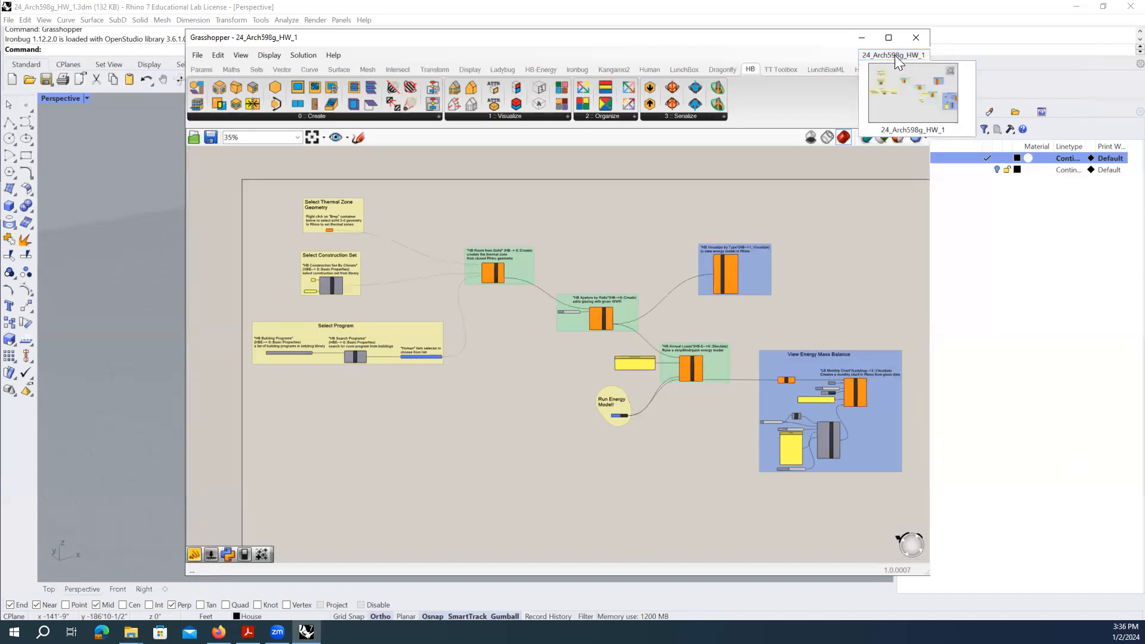
pyautogui.click(951, 71)
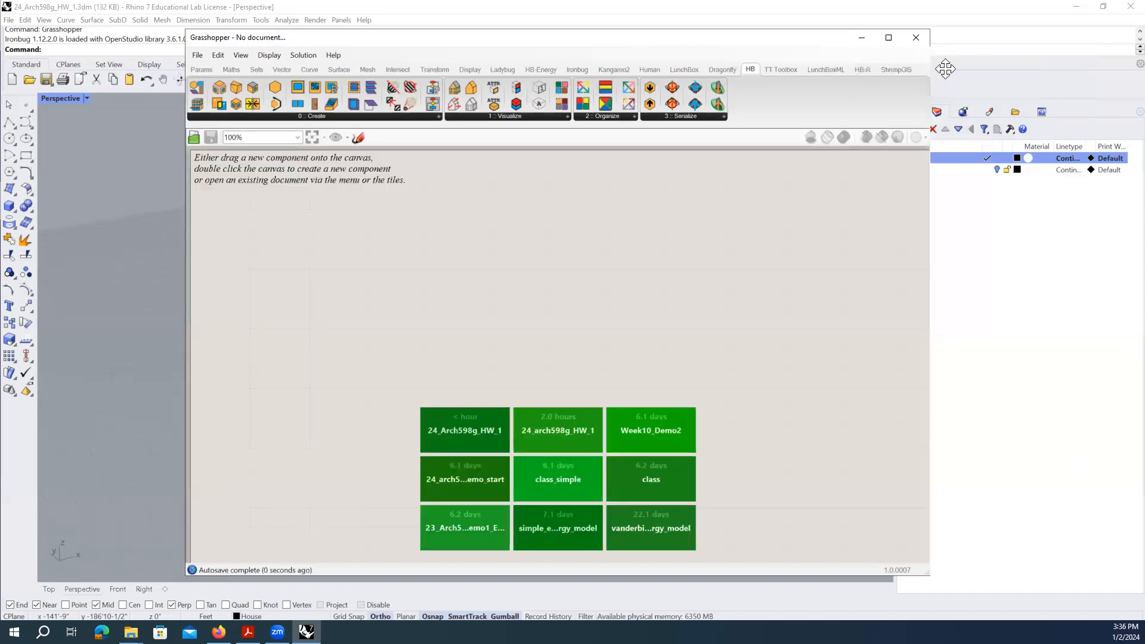
pyautogui.click(201, 57)
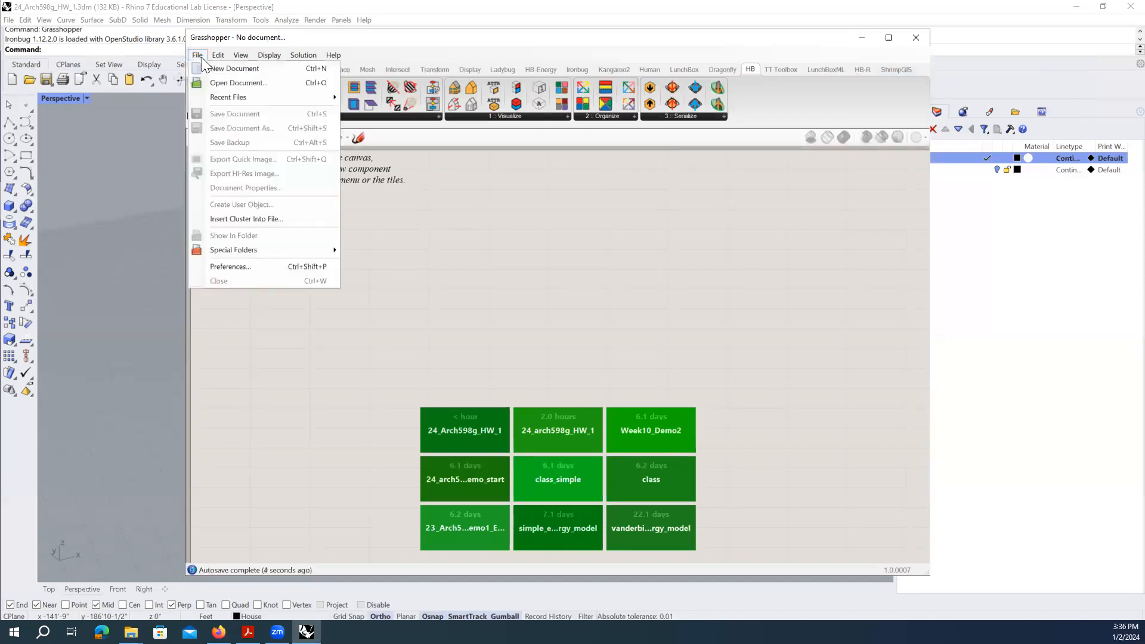
pyautogui.click(231, 86)
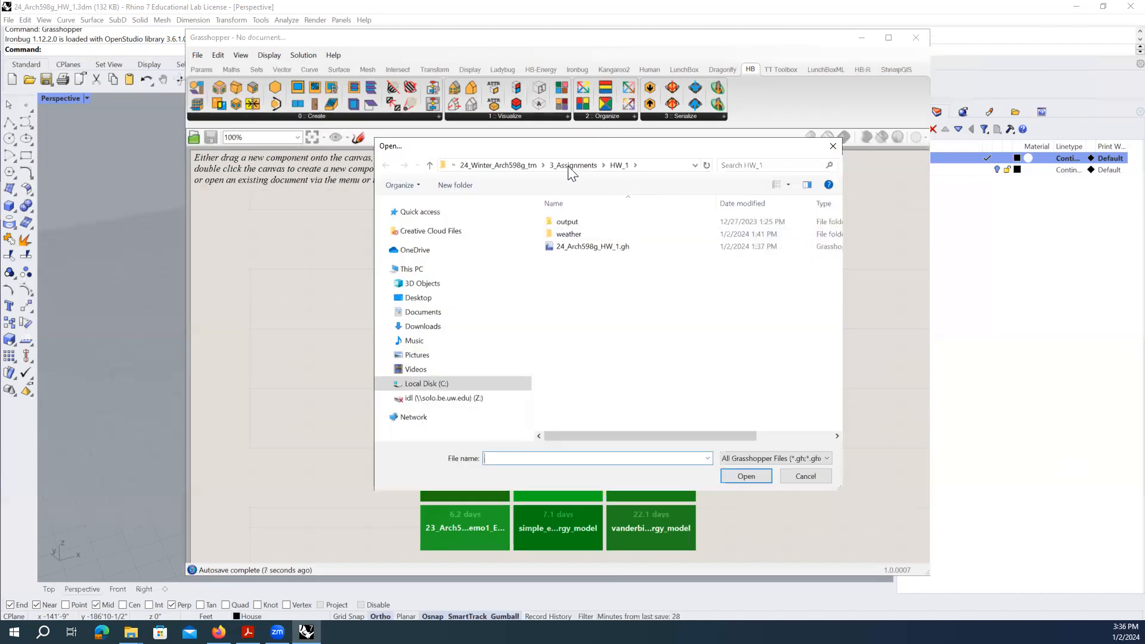
# - Browse to C:\24_Winter_Arch598g\3_Assignments\HW_1 and open 24_Arch598g_HW_1.gh
pyautogui.click(453, 165)
pyautogui.click(456, 168)
pyautogui.click(456, 168)
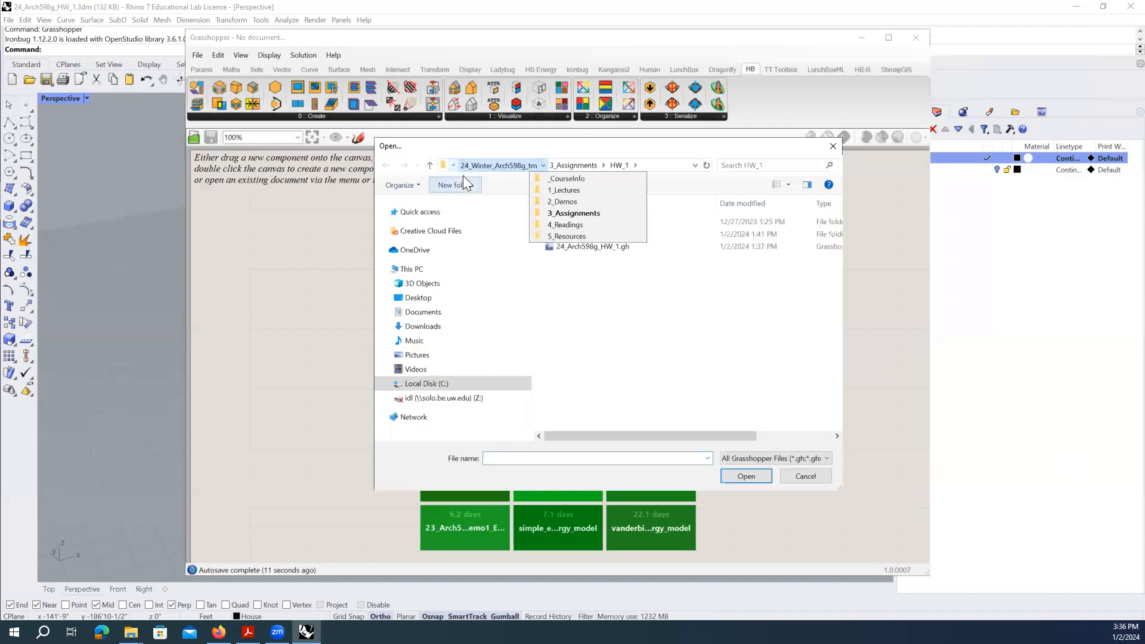
pyautogui.click(453, 170)
pyautogui.click(456, 168)
pyautogui.click(460, 168)
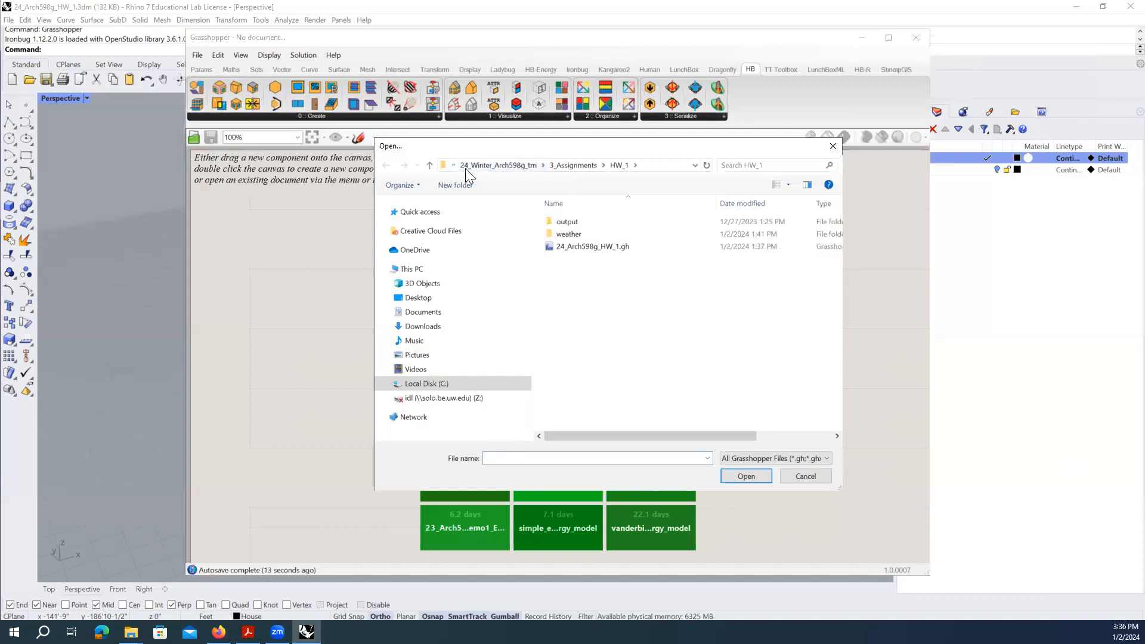
pyautogui.click(520, 166)
pyautogui.click(531, 166)
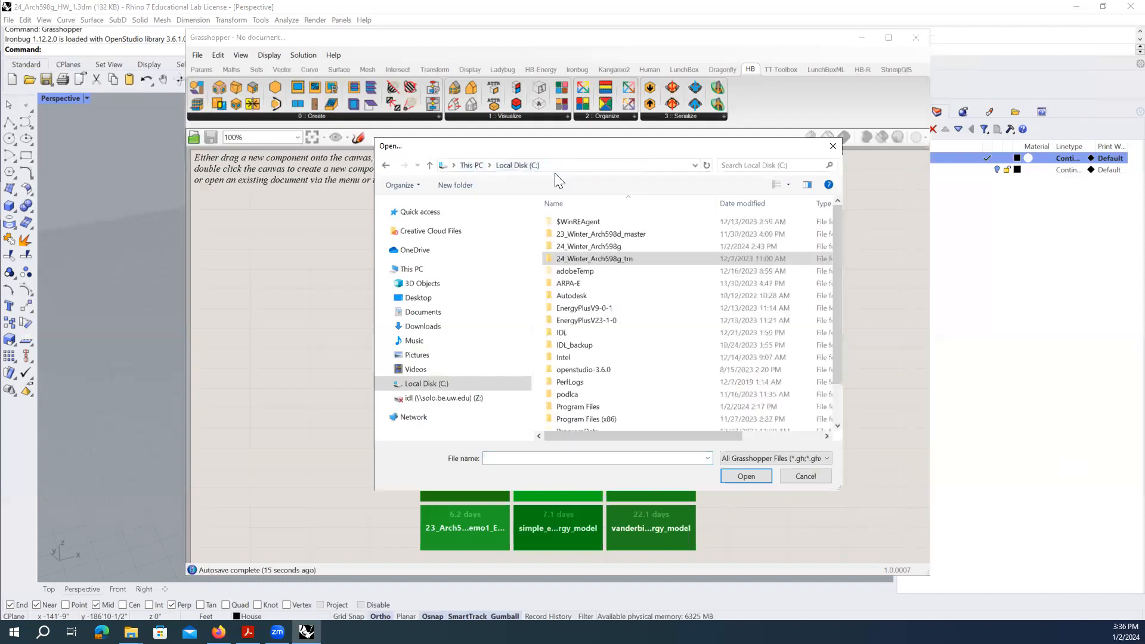
pyautogui.doubleClick(604, 247)
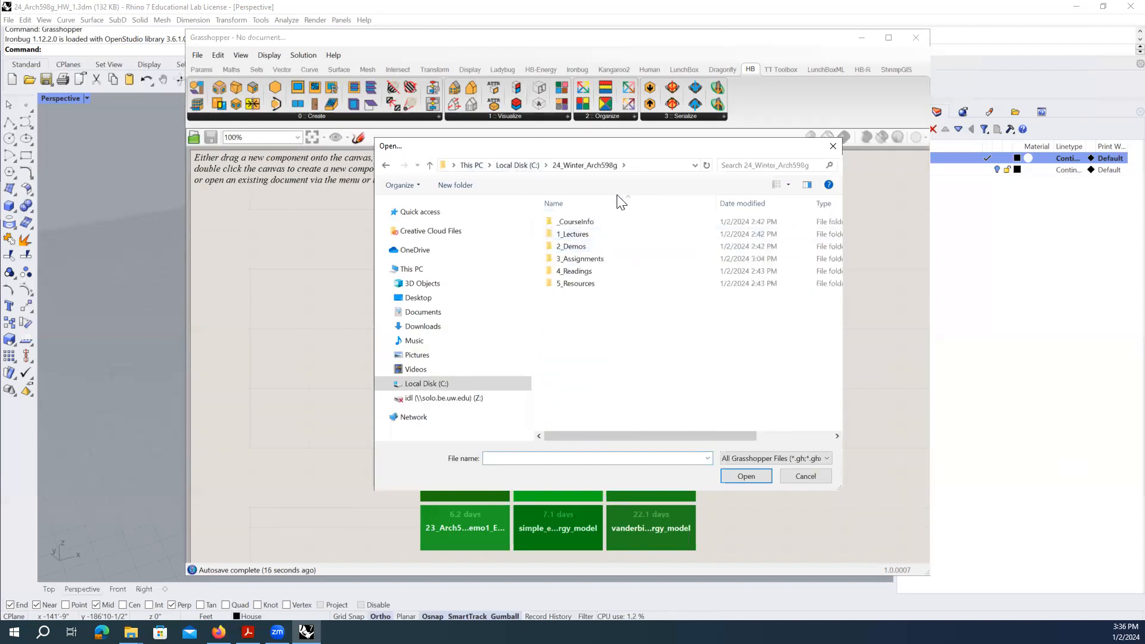
pyautogui.doubleClick(601, 260)
pyautogui.doubleClick(592, 222)
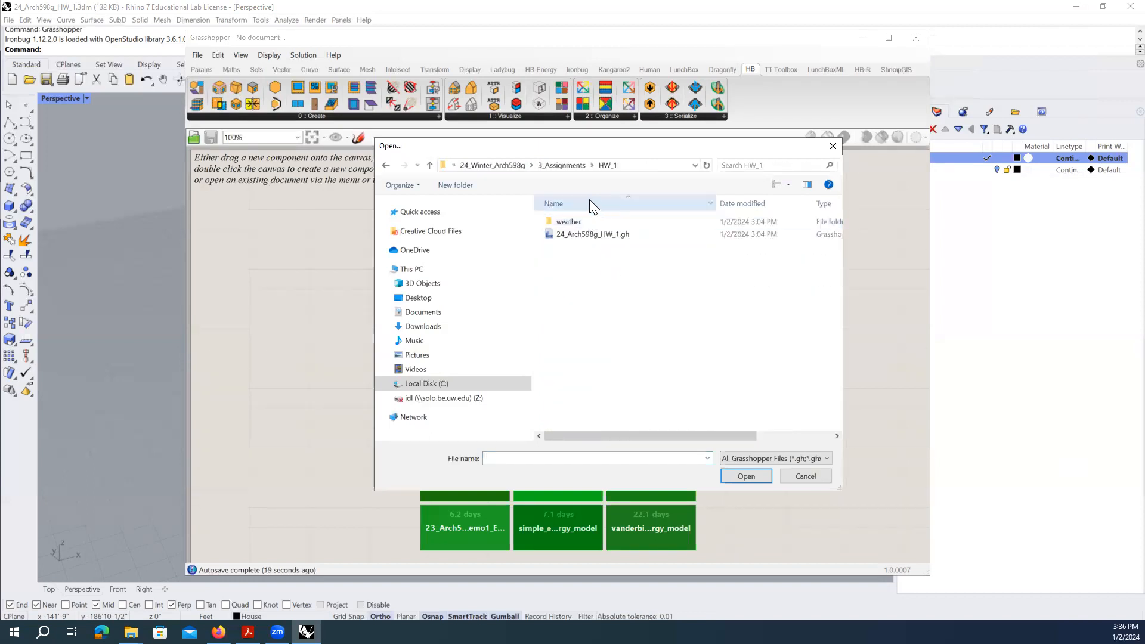
pyautogui.click(635, 233)
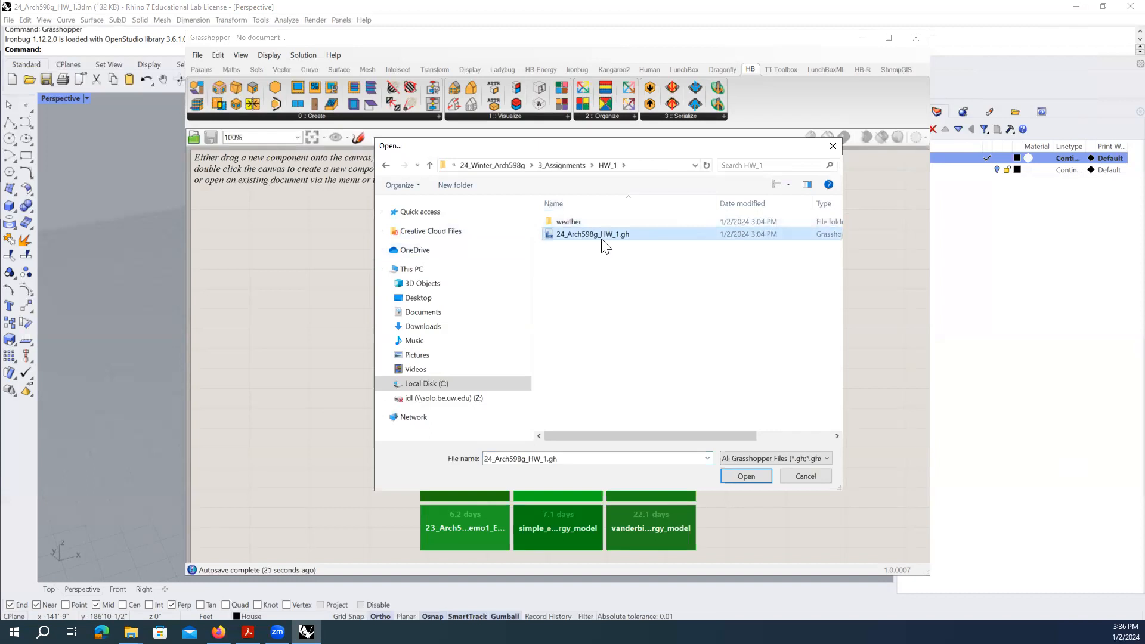
pyautogui.click(745, 475)
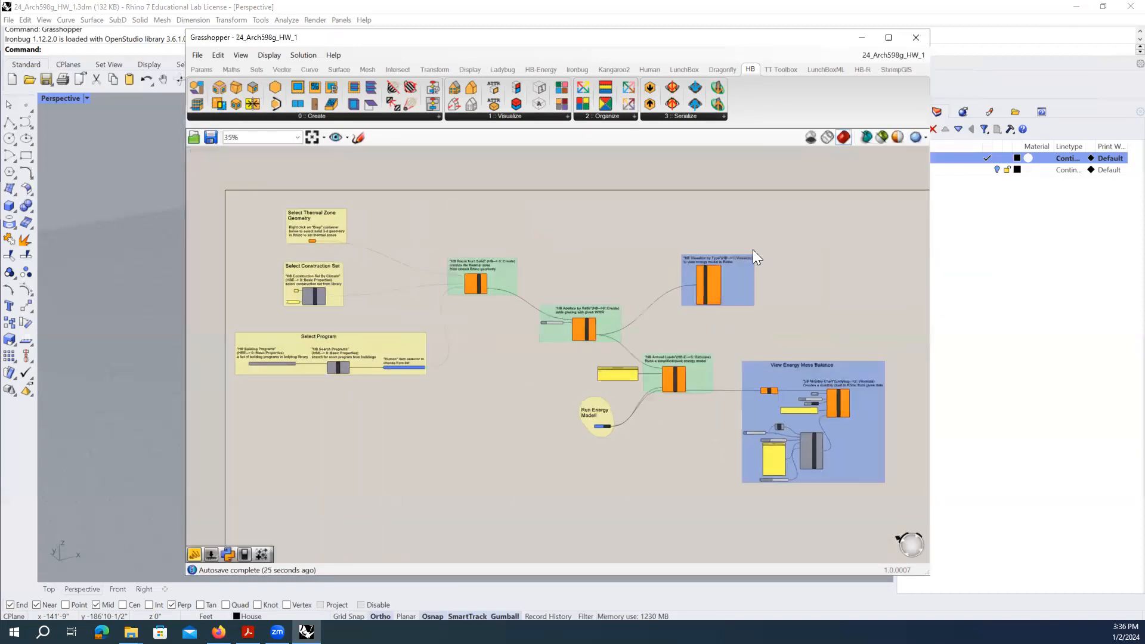
# - Pan and zoom the canvas to about 92% on the thermal zone and construction set groups
pyautogui.scroll(-5, 600, 345)
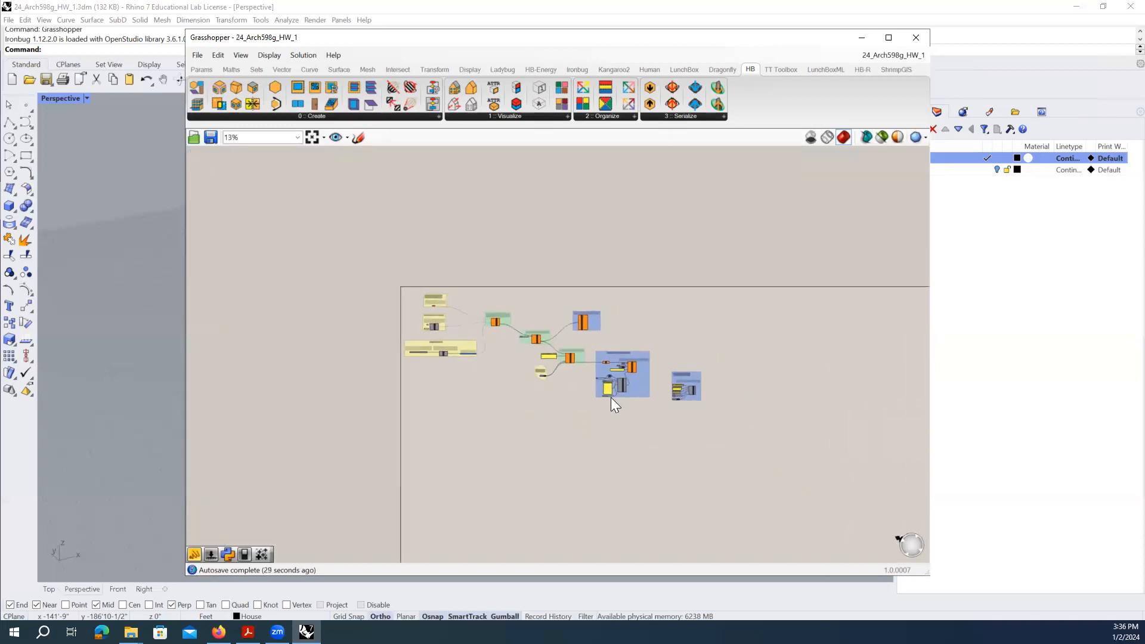
pyautogui.scroll(4, 570, 399)
pyautogui.scroll(-4, 570, 398)
pyautogui.scroll(2, 570, 399)
pyautogui.scroll(-3, 571, 399)
pyautogui.scroll(2, 571, 400)
pyautogui.scroll(-3, 570, 399)
pyautogui.scroll(4, 570, 399)
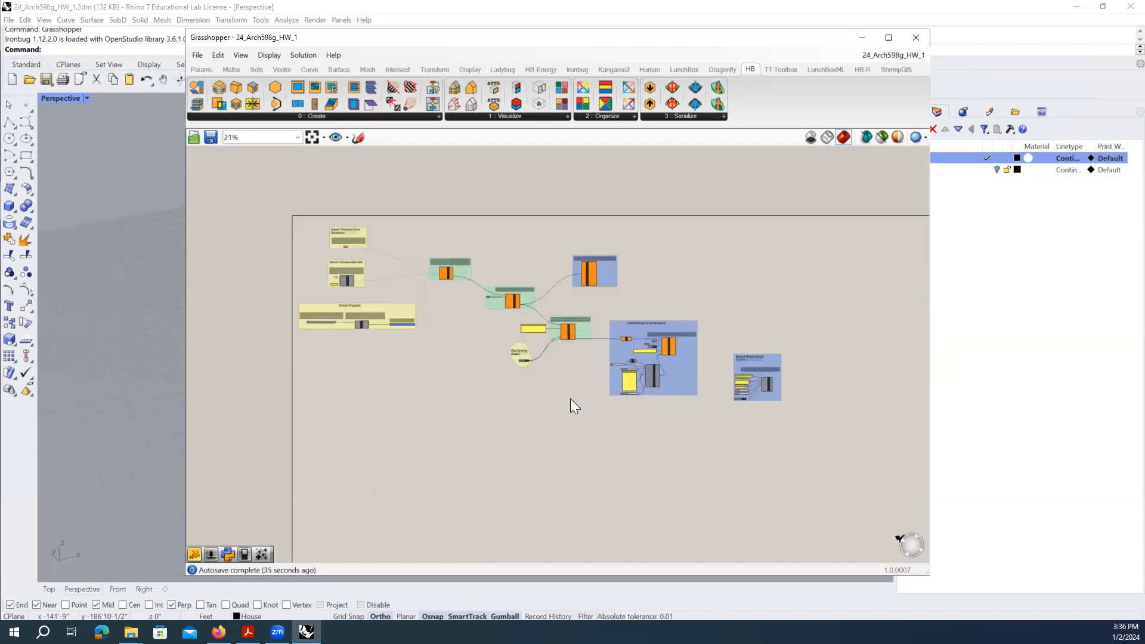
pyautogui.scroll(-1, 570, 398)
pyautogui.moveTo(445, 381)
pyautogui.mouseDown(button='right')
pyautogui.moveTo(555, 396)
pyautogui.moveTo(463, 368)
pyautogui.moveTo(467, 398)
pyautogui.moveTo(427, 373)
pyautogui.moveTo(522, 373)
pyautogui.moveTo(548, 401)
pyautogui.moveTo(427, 345)
pyautogui.moveTo(478, 312)
pyautogui.moveTo(421, 396)
pyautogui.moveTo(438, 366)
pyautogui.mouseUp(button='right')
pyautogui.scroll(4, 439, 364)
pyautogui.scroll(-2, 439, 364)
pyautogui.scroll(1, 376, 302)
pyautogui.moveTo(378, 303); pyautogui.dragTo(524, 376, button='right')
pyautogui.moveTo(457, 277); pyautogui.dragTo(508, 314, button='right')
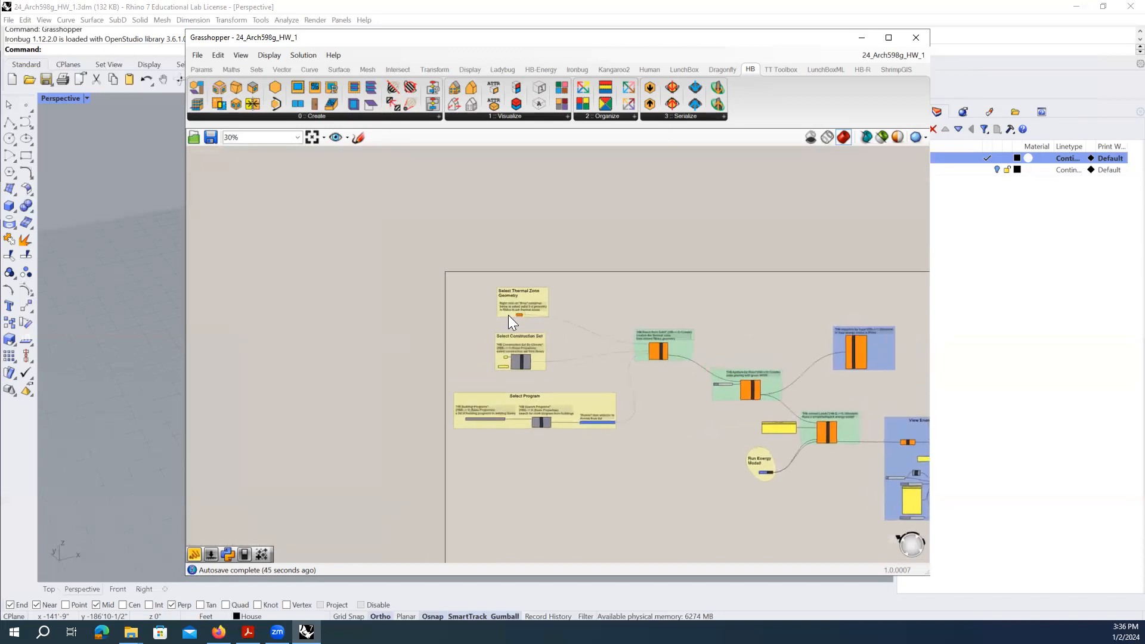
pyautogui.scroll(4, 518, 315)
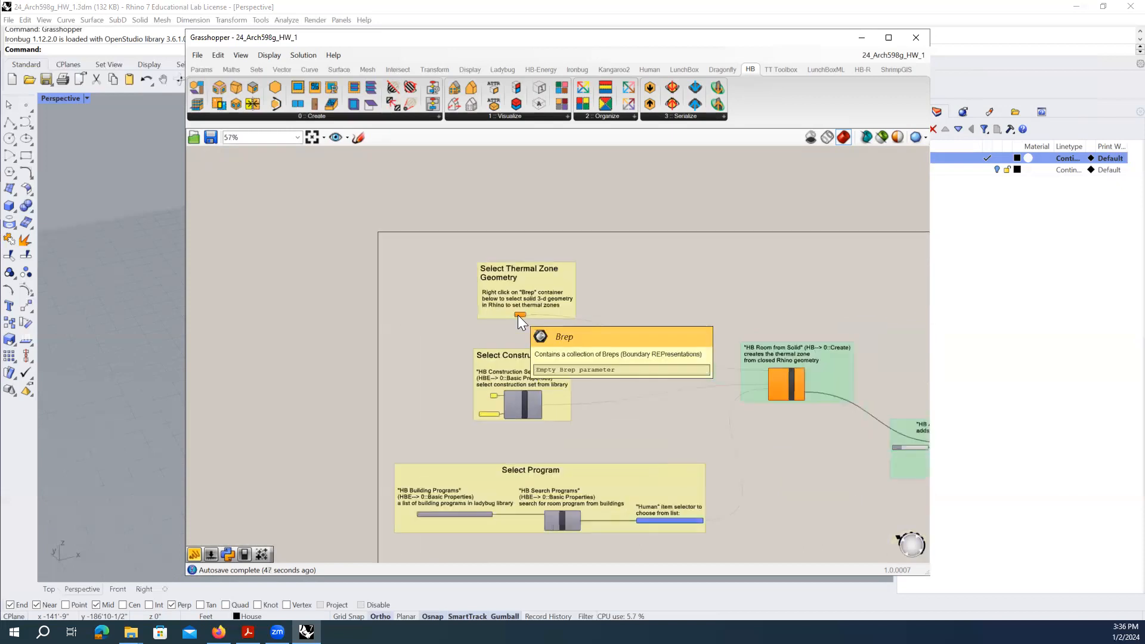
pyautogui.scroll(2, 518, 315)
pyautogui.scroll(1, 518, 315)
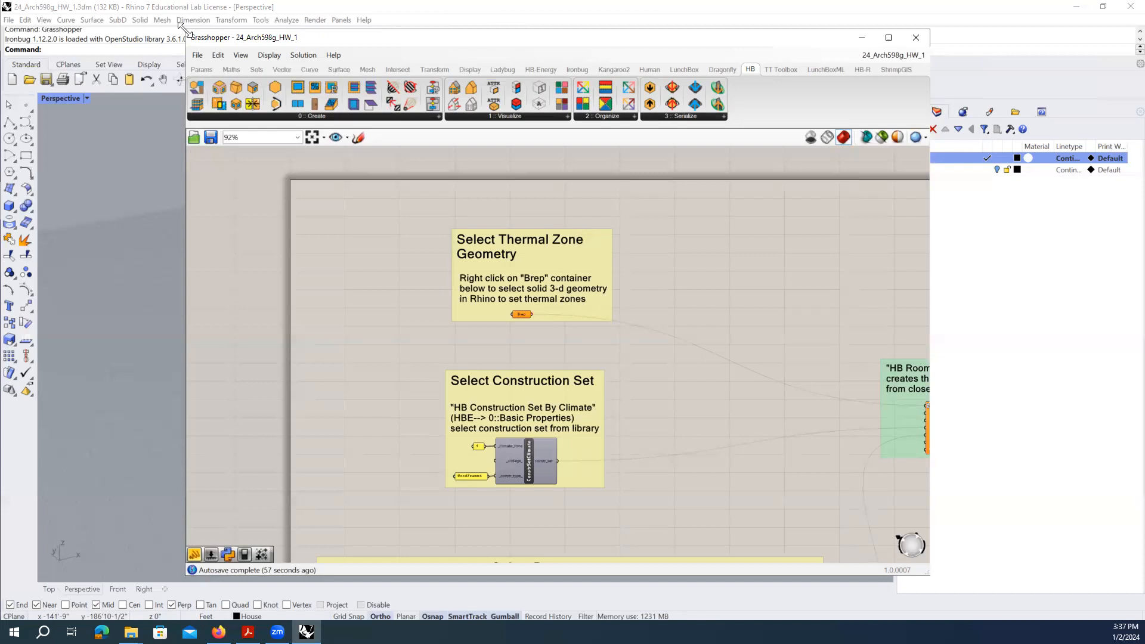
# - Shrink and move the Grasshopper window beside Rhino, then select the box in Perspective
pyautogui.moveTo(182, 25); pyautogui.dragTo(421, 84)
pyautogui.moveTo(505, 92); pyautogui.dragTo(484, 46)
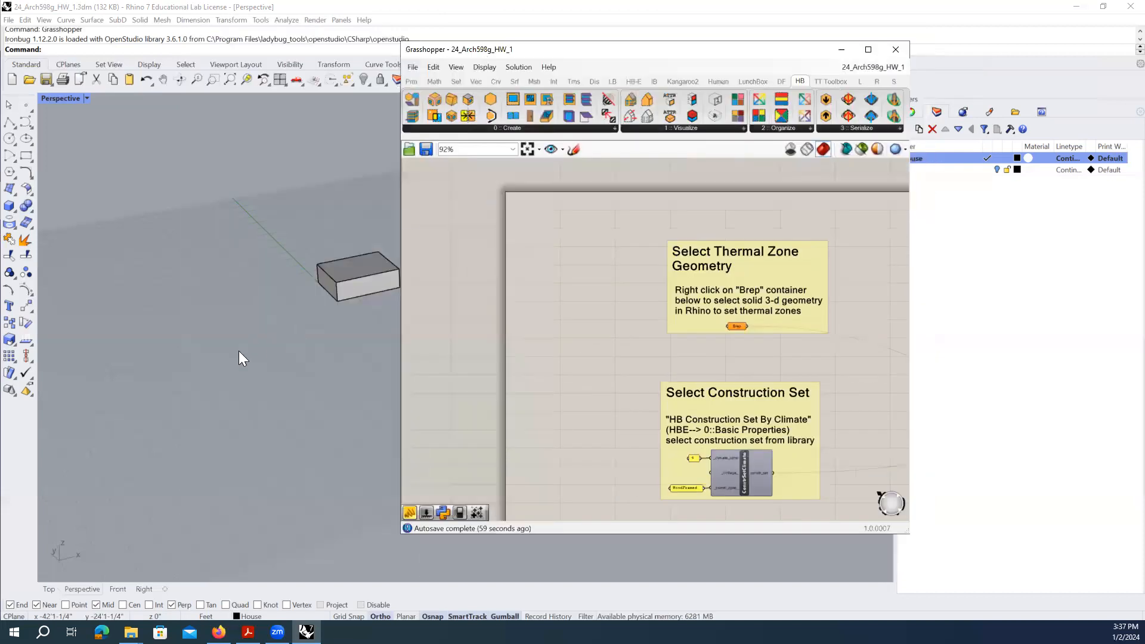
pyautogui.scroll(3, 347, 322)
pyautogui.moveTo(808, 308); pyautogui.dragTo(639, 269, button='right')
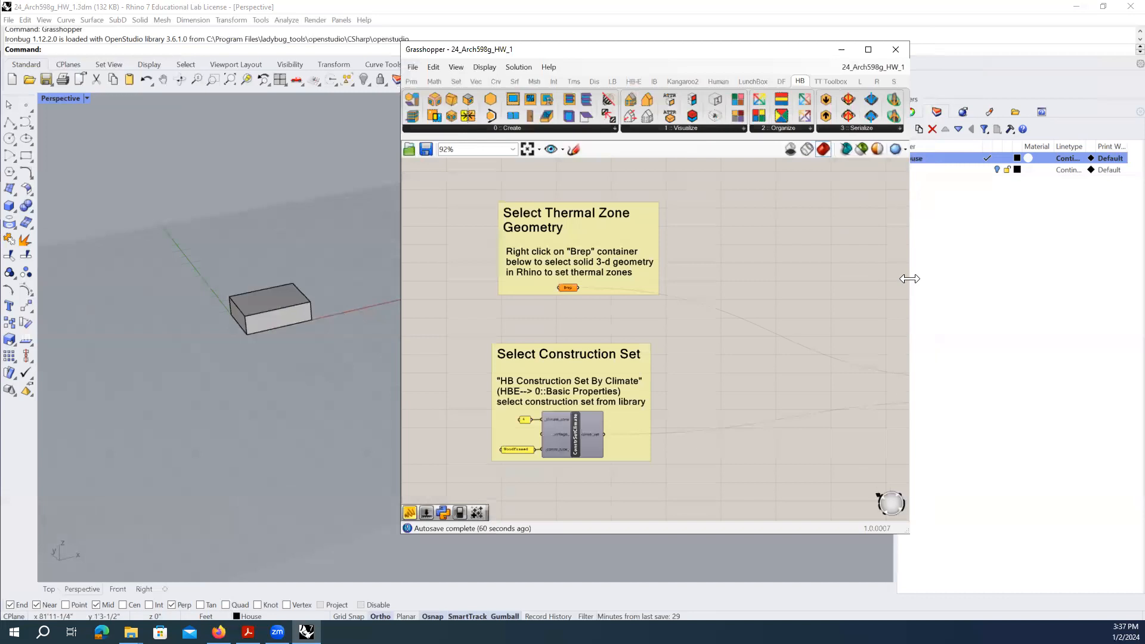
pyautogui.moveTo(909, 279); pyautogui.dragTo(855, 276)
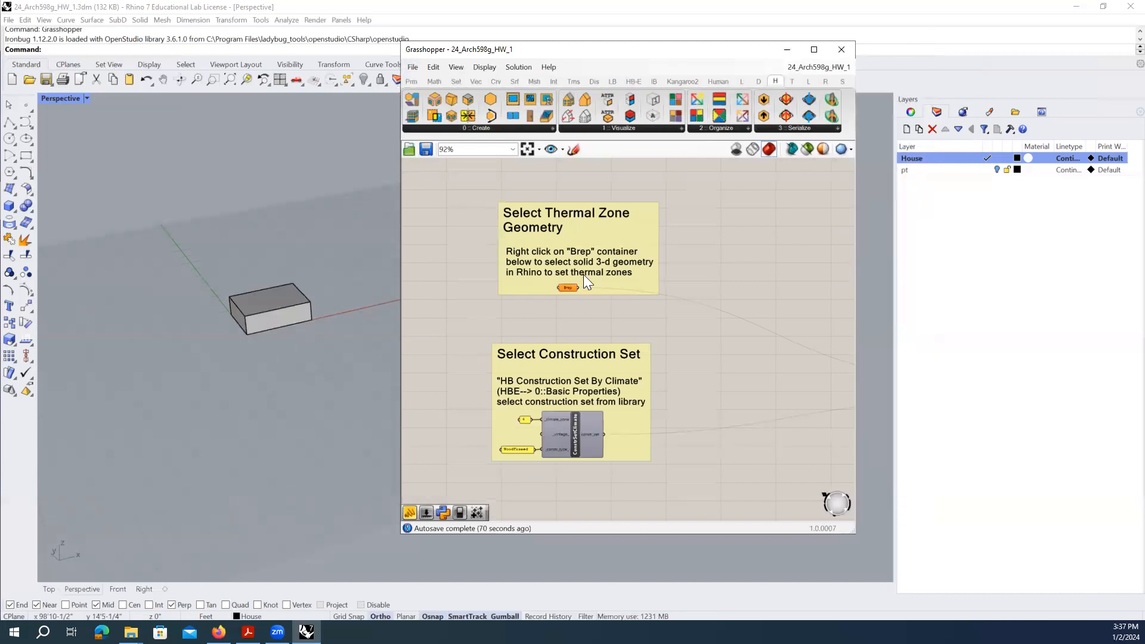
pyautogui.scroll(2, 574, 287)
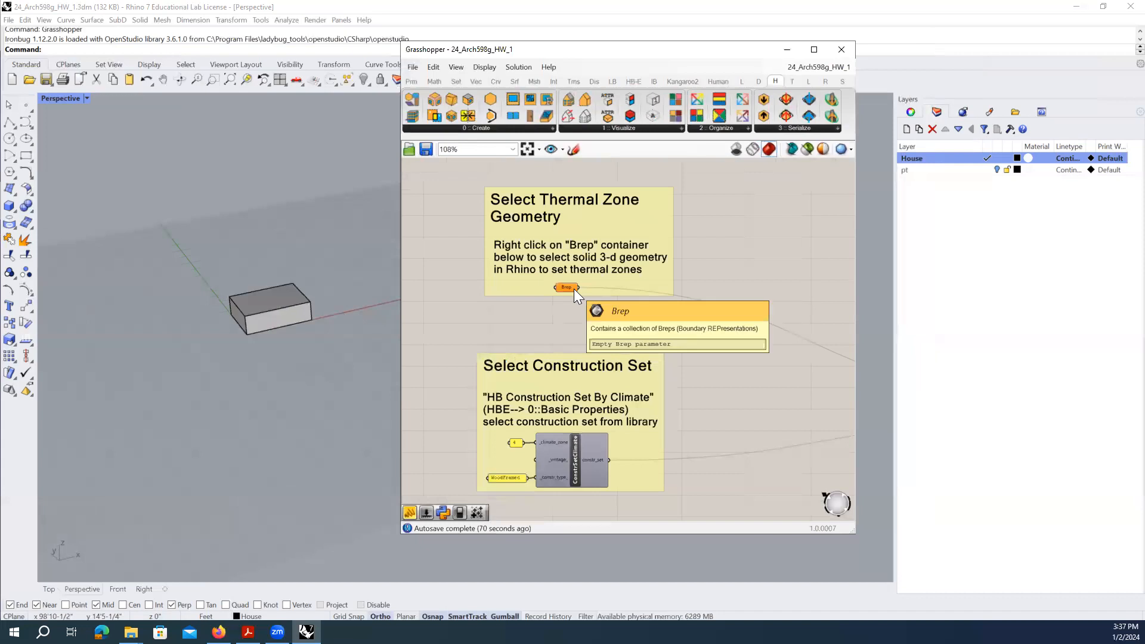
pyautogui.click(286, 303)
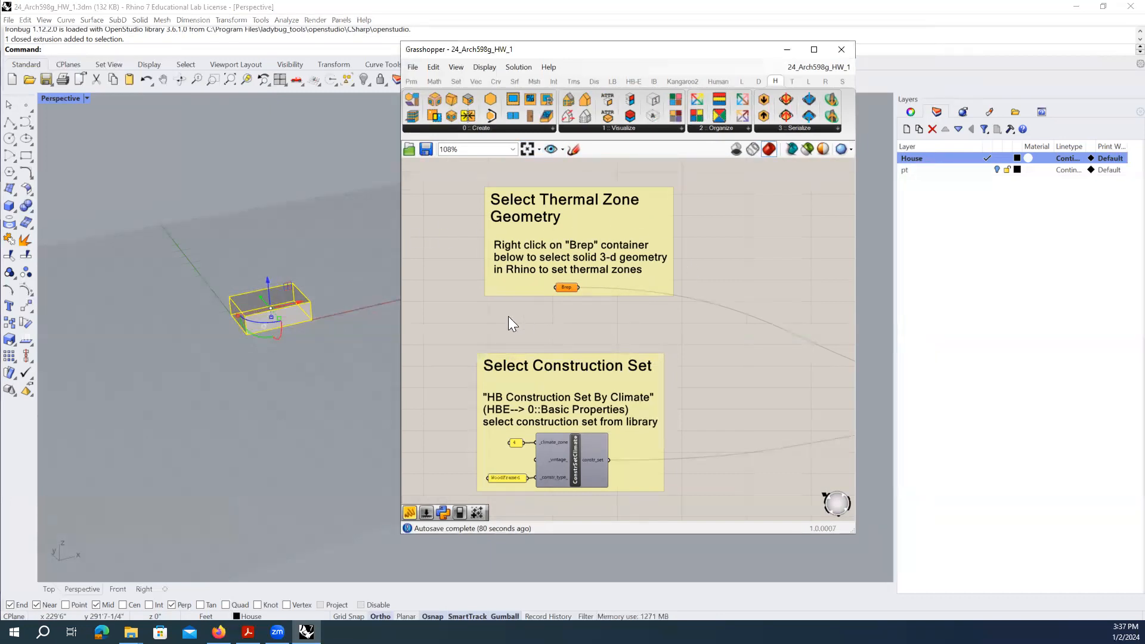
pyautogui.click(301, 342)
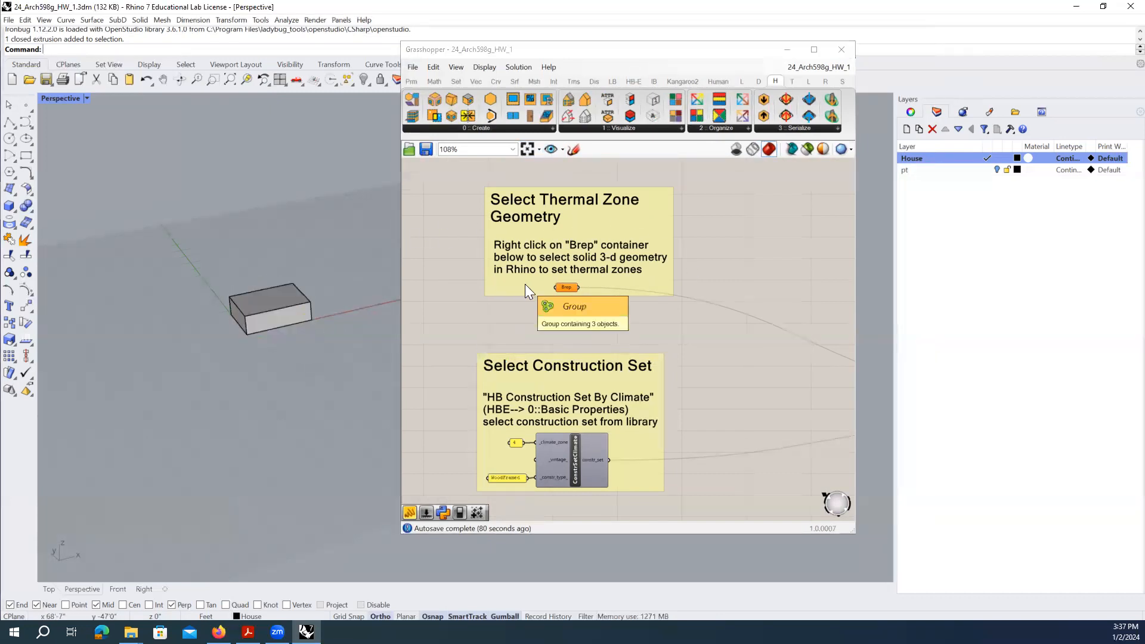
pyautogui.click(570, 288)
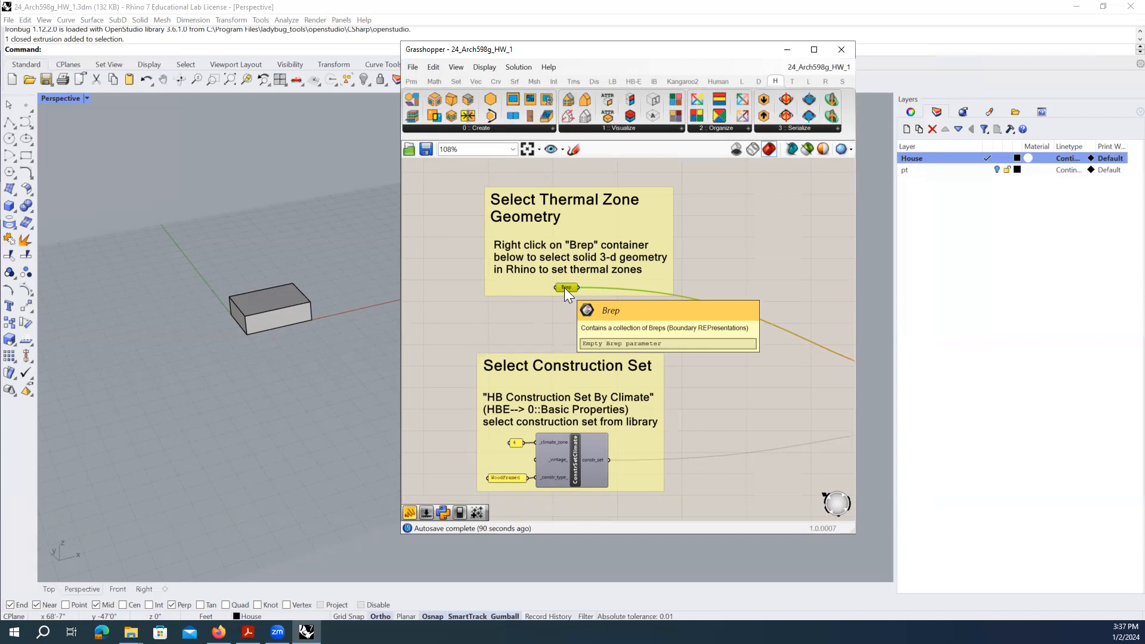
pyautogui.click(562, 325)
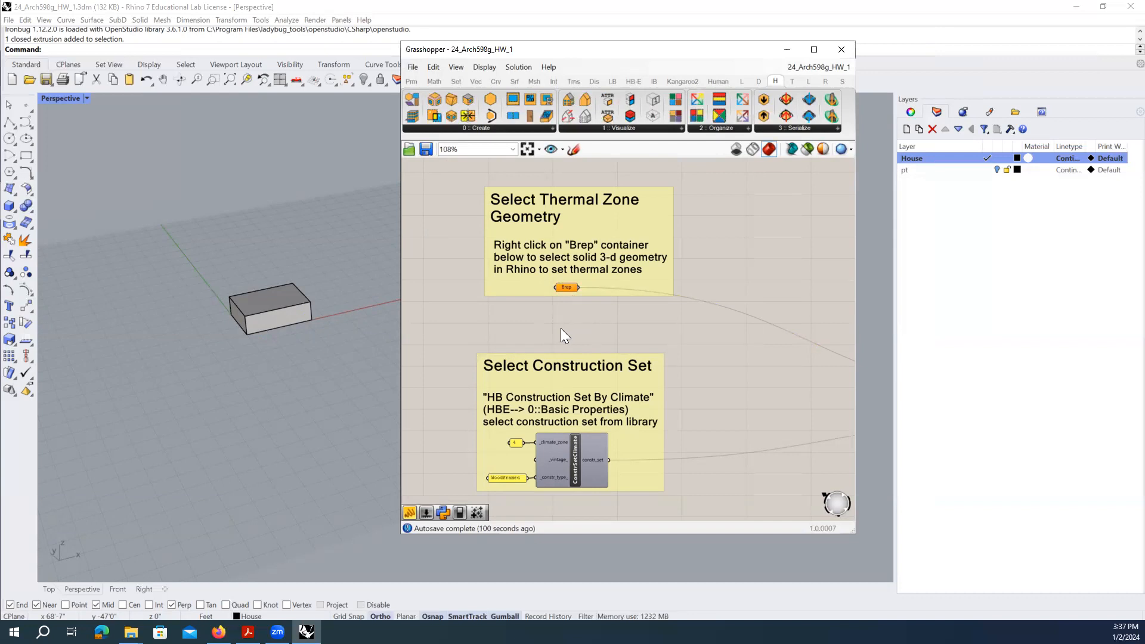
pyautogui.click(568, 288)
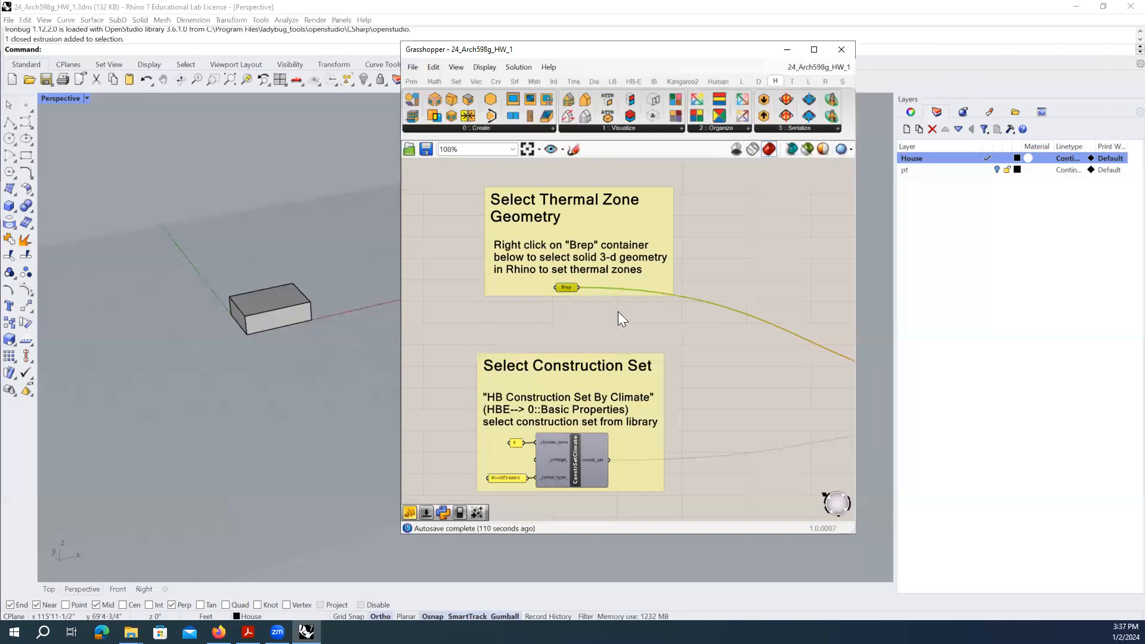
pyautogui.click(581, 356)
pyautogui.click(578, 331)
pyautogui.click(569, 288)
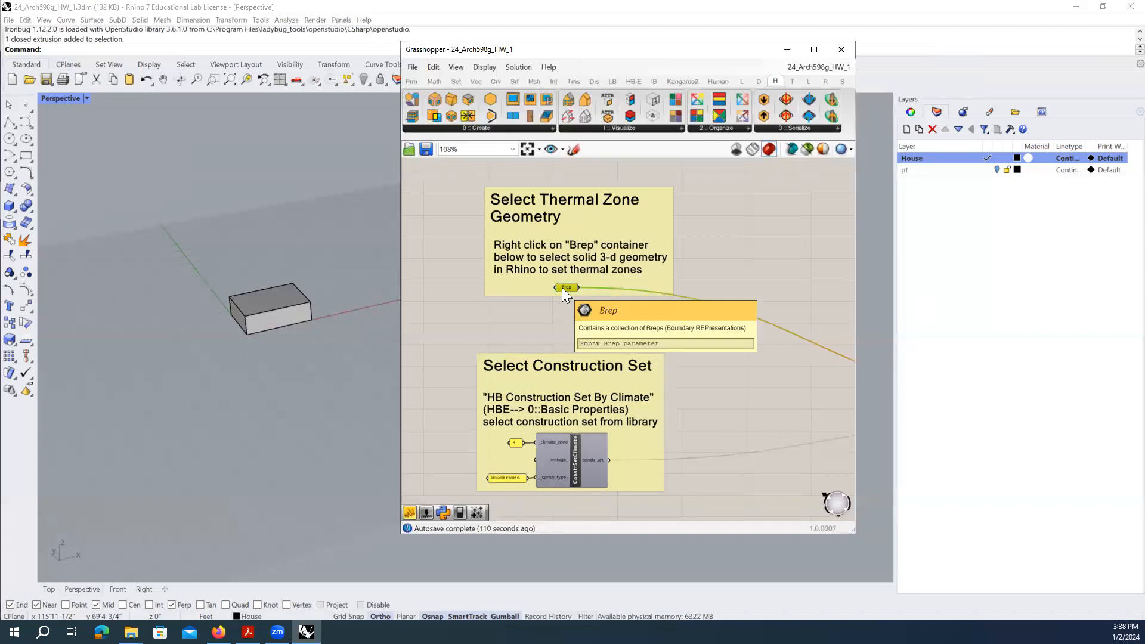
# - Place a new Brep parameter from the Params Geometry panel onto the canvas
pyautogui.click(410, 82)
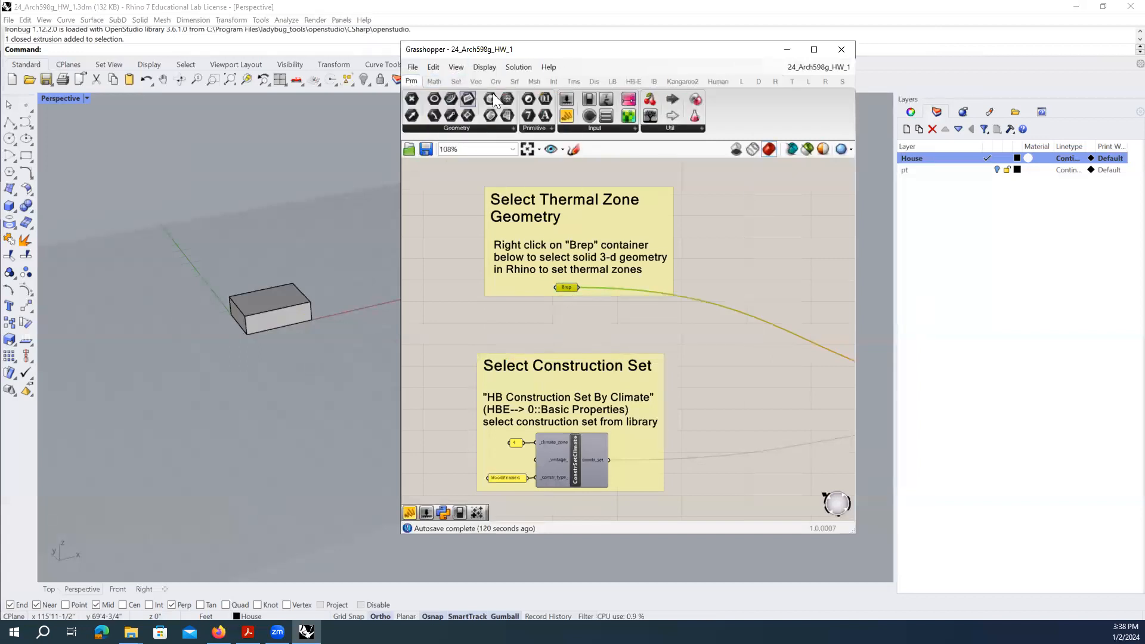
pyautogui.click(513, 128)
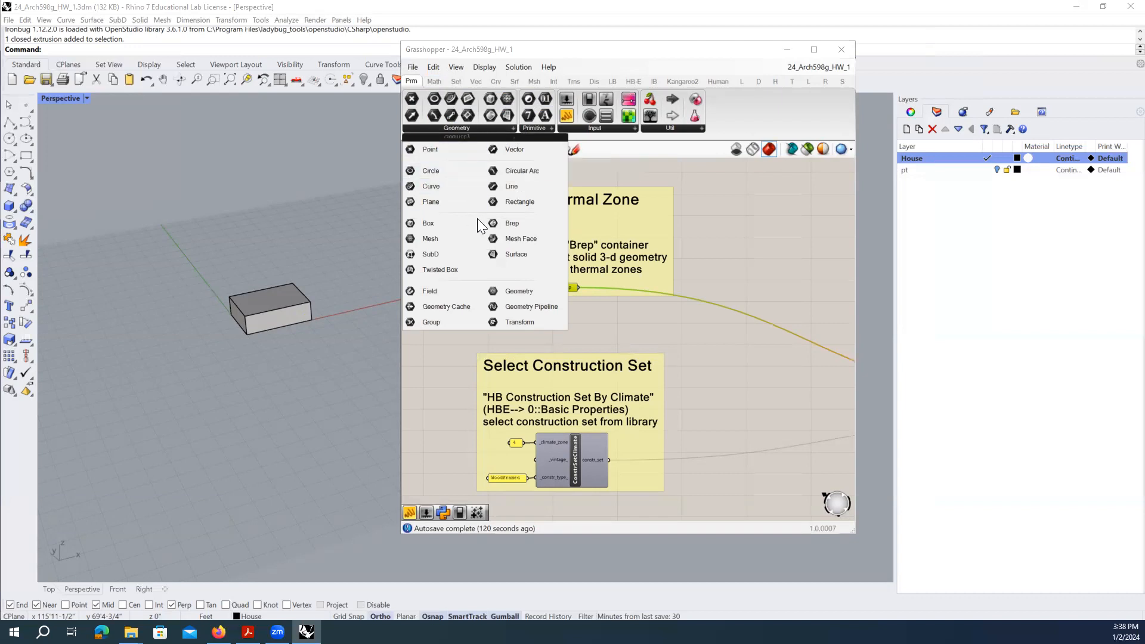
pyautogui.click(515, 223)
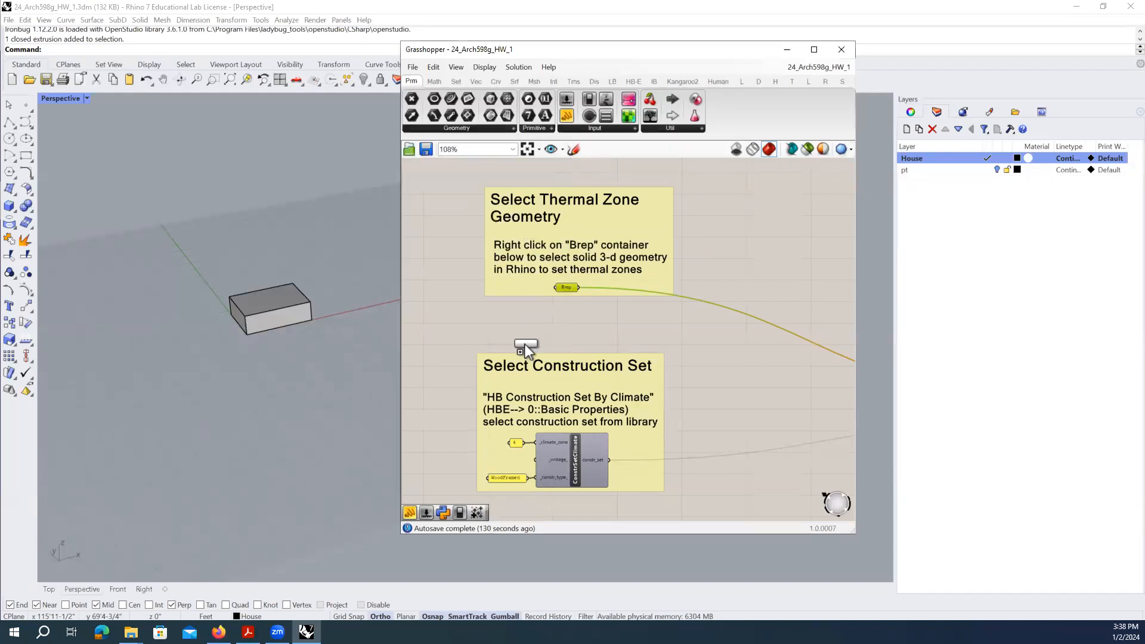
pyautogui.scroll(-2, 701, 309)
pyautogui.scroll(2, 476, 273)
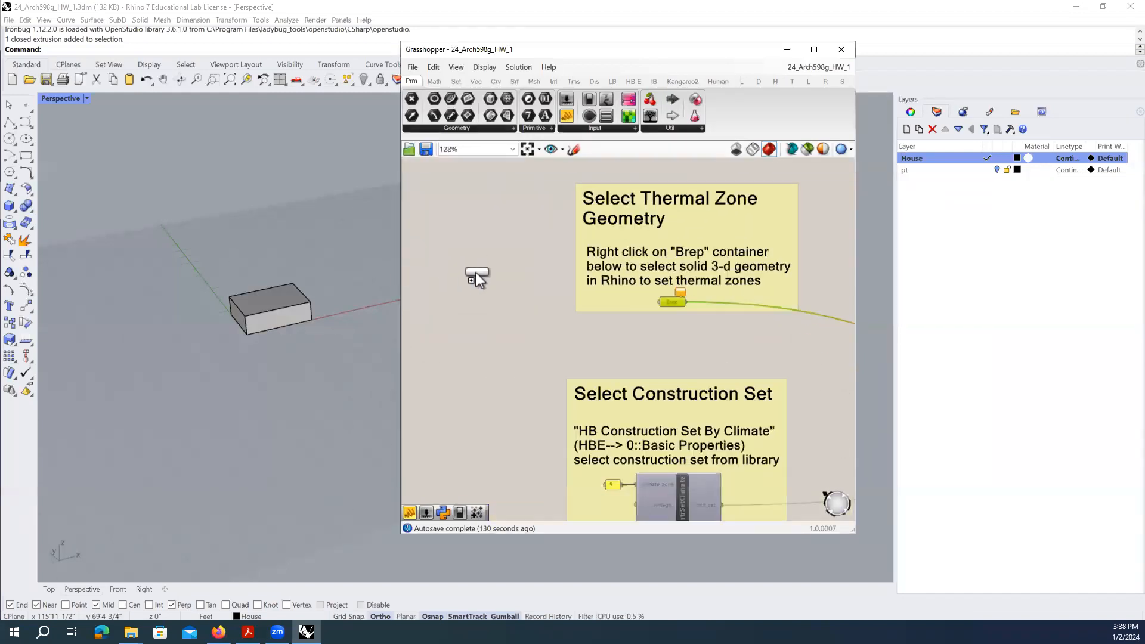
pyautogui.click(484, 267)
pyautogui.moveTo(492, 266); pyautogui.dragTo(530, 293)
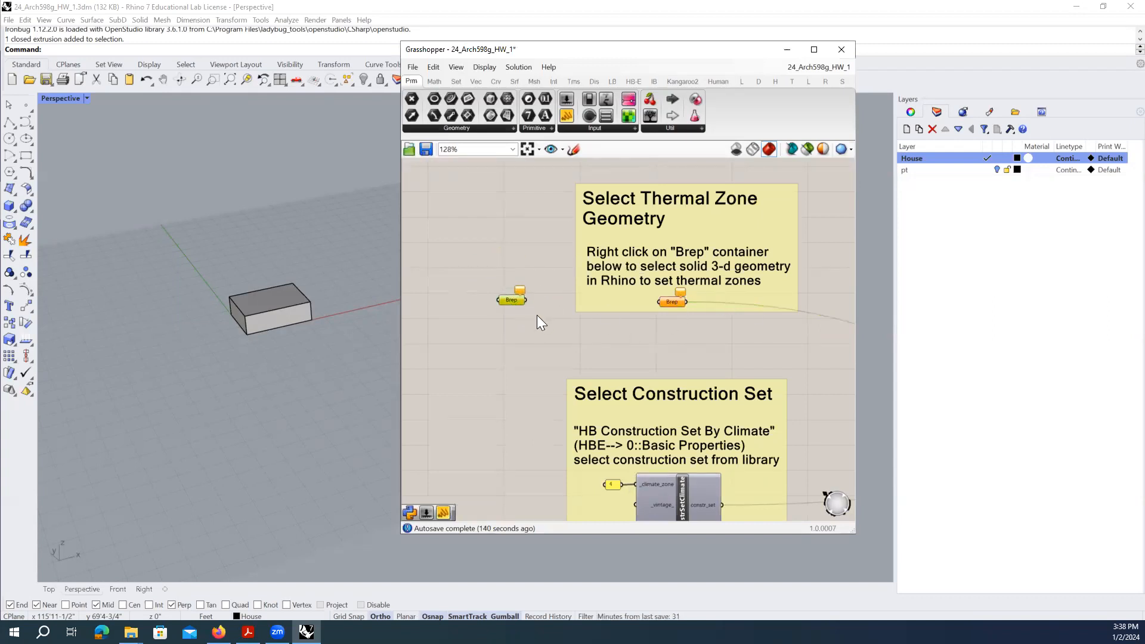
# - Delete the new Brep parameter and select the existing thermal zone Brep parameter
pyautogui.press('Delete')
pyautogui.scroll(3, 641, 310)
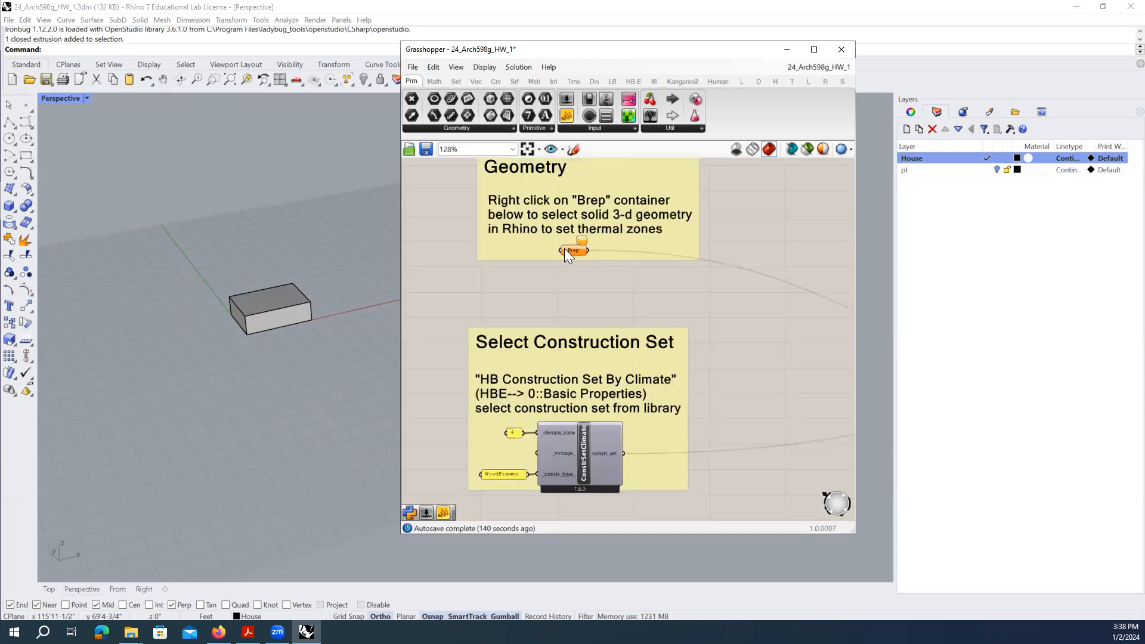
pyautogui.click(581, 248)
pyautogui.moveTo(582, 250); pyautogui.dragTo(585, 305, button='right')
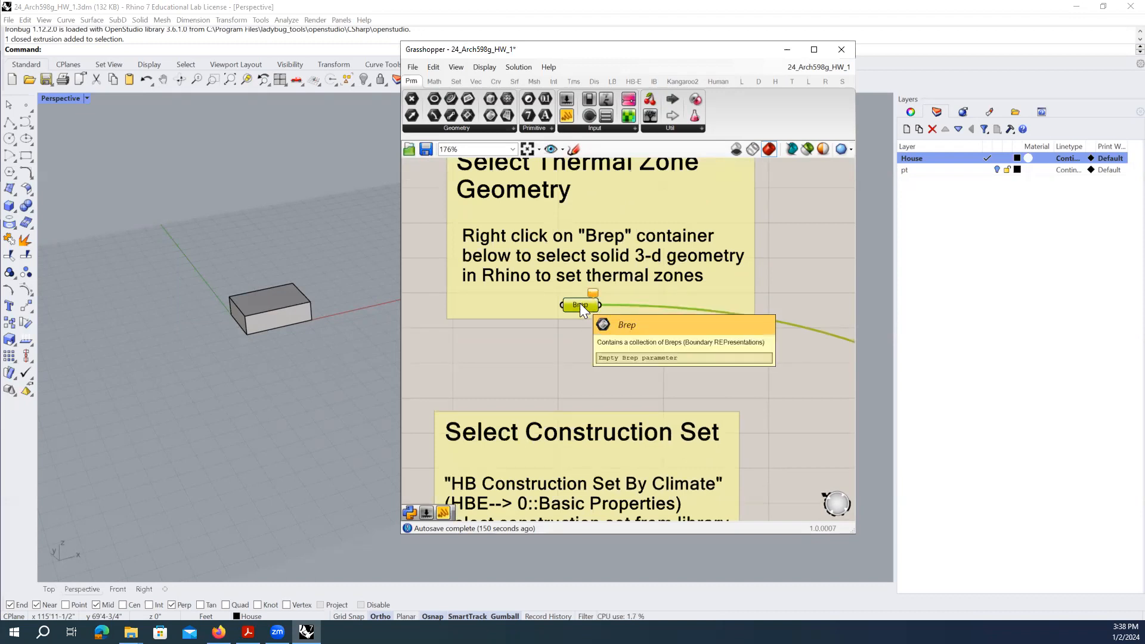
# - Use Set one Brep to reference the Rhino box in the thermal zone Brep parameter
pyautogui.rightClick(579, 304)
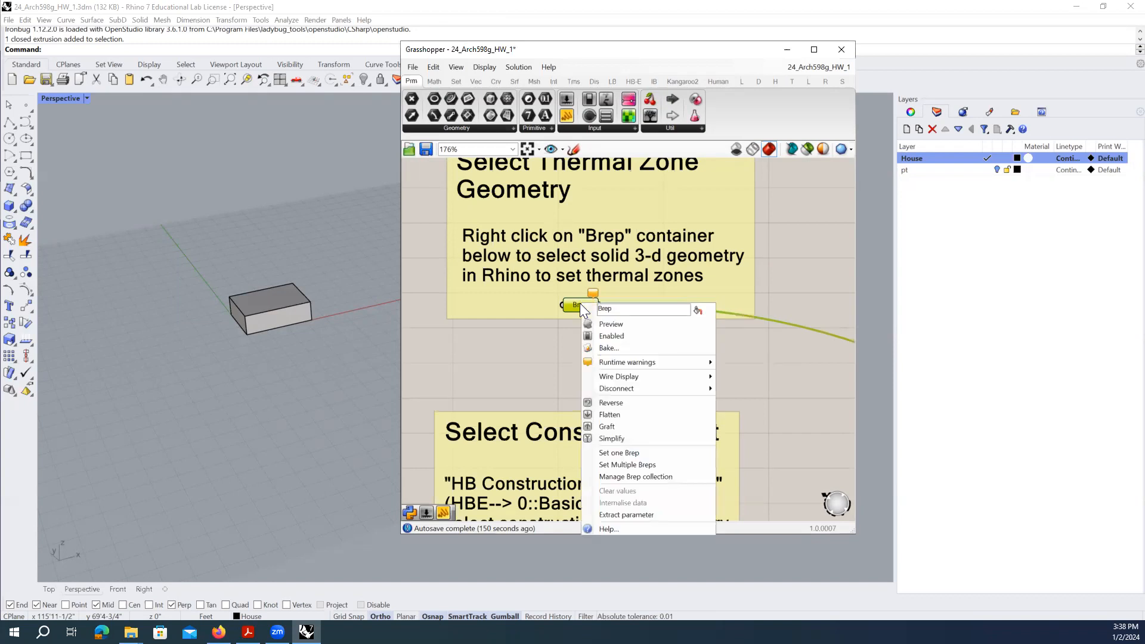
pyautogui.click(639, 454)
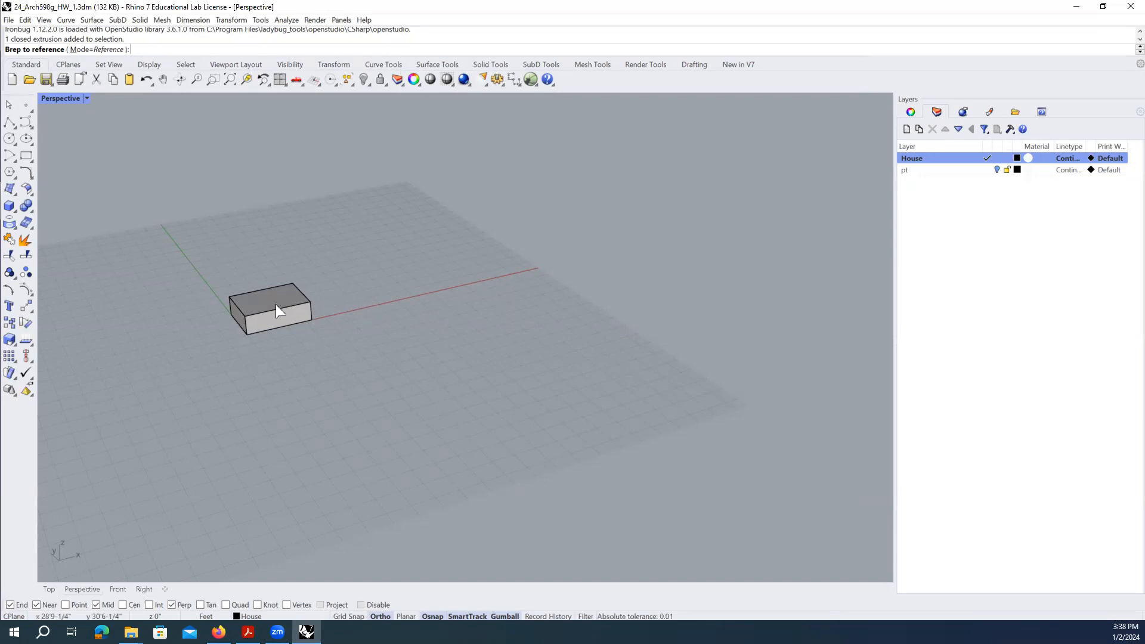
pyautogui.scroll(3, 161, 291)
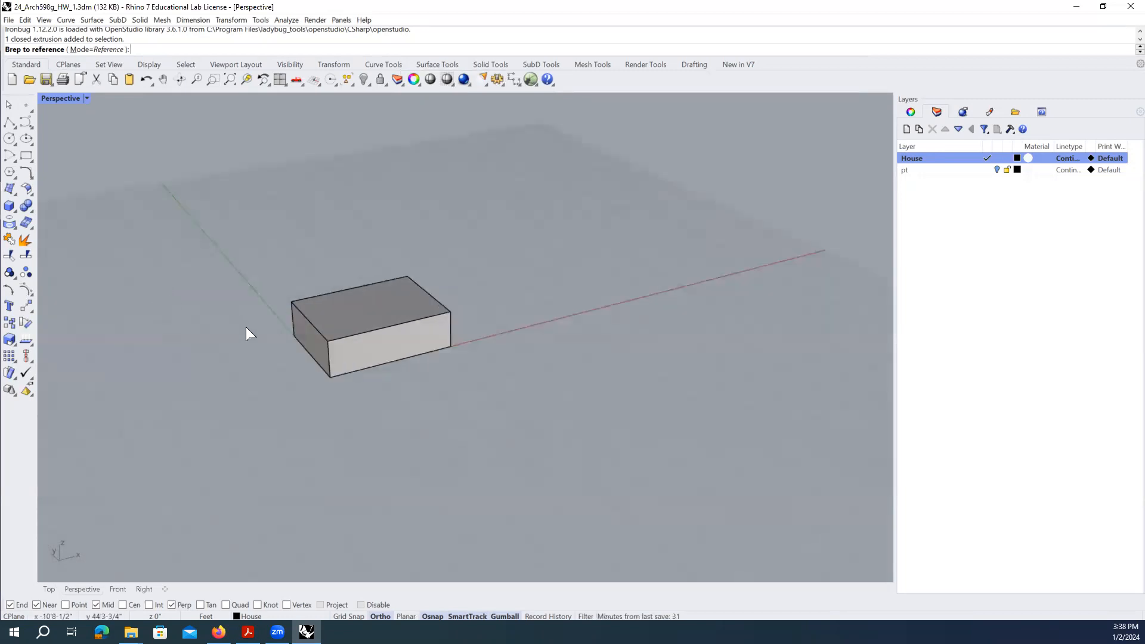
pyautogui.click(381, 337)
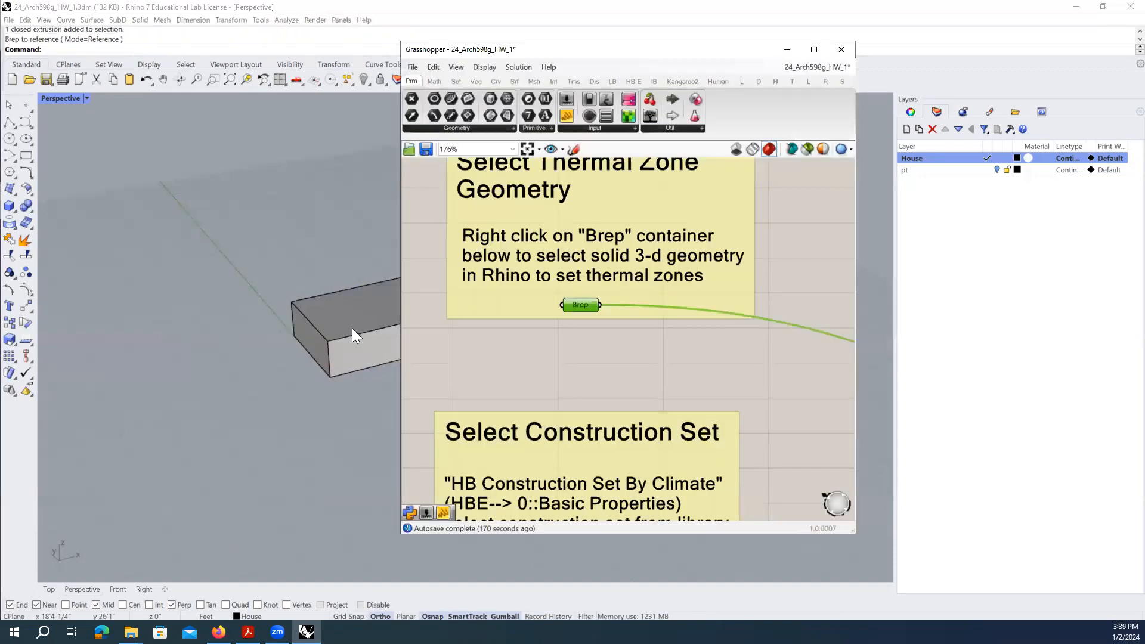
# - Orbit the view and toggle selection of the box and Brep parameter to verify the reference
pyautogui.moveTo(263, 406); pyautogui.dragTo(299, 360, button='right')
pyautogui.click(339, 321)
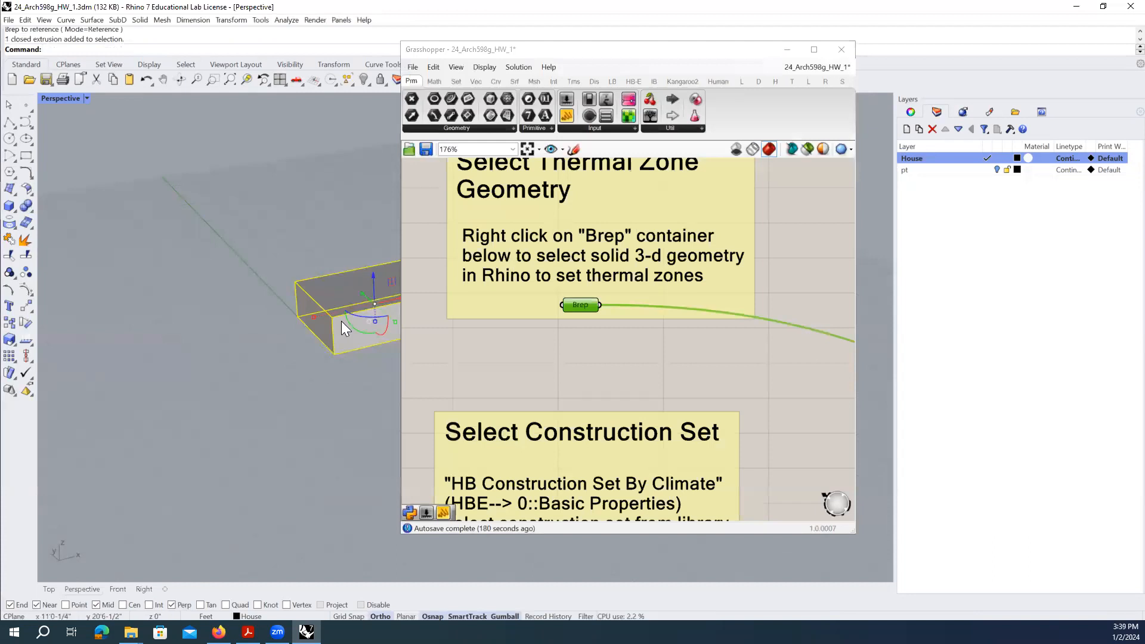
pyautogui.click(583, 341)
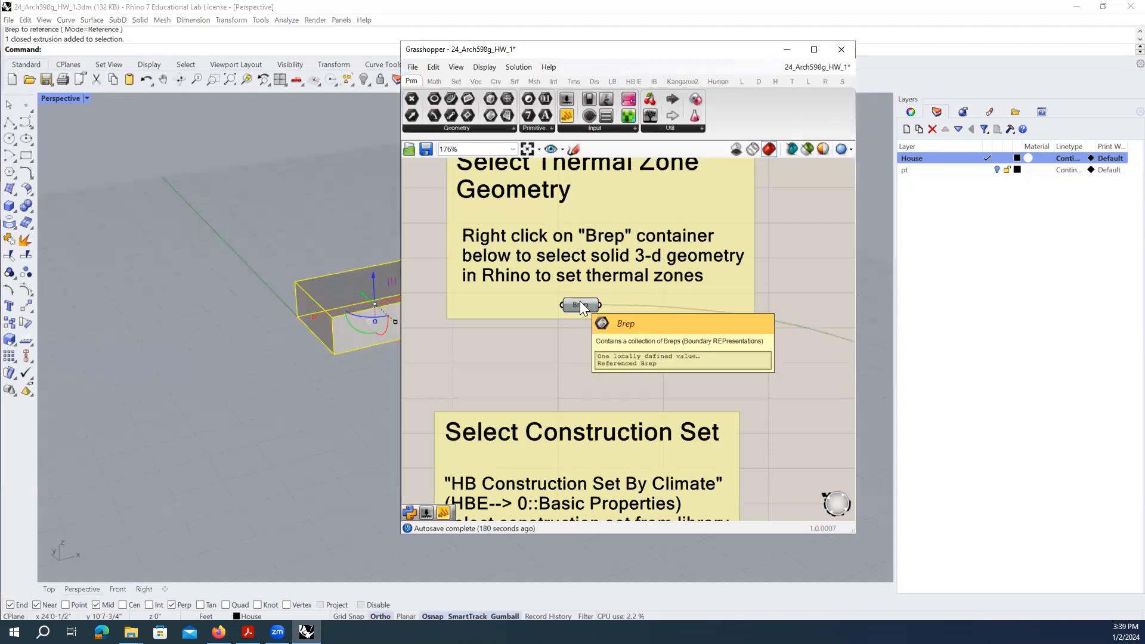
pyautogui.click(581, 304)
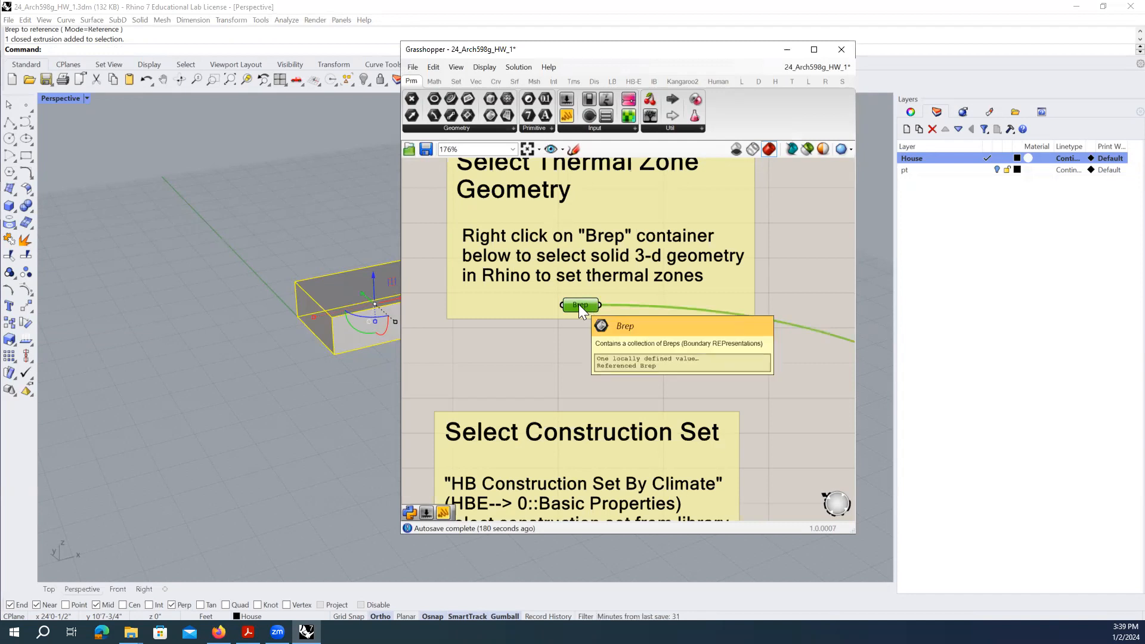
pyautogui.click(314, 398)
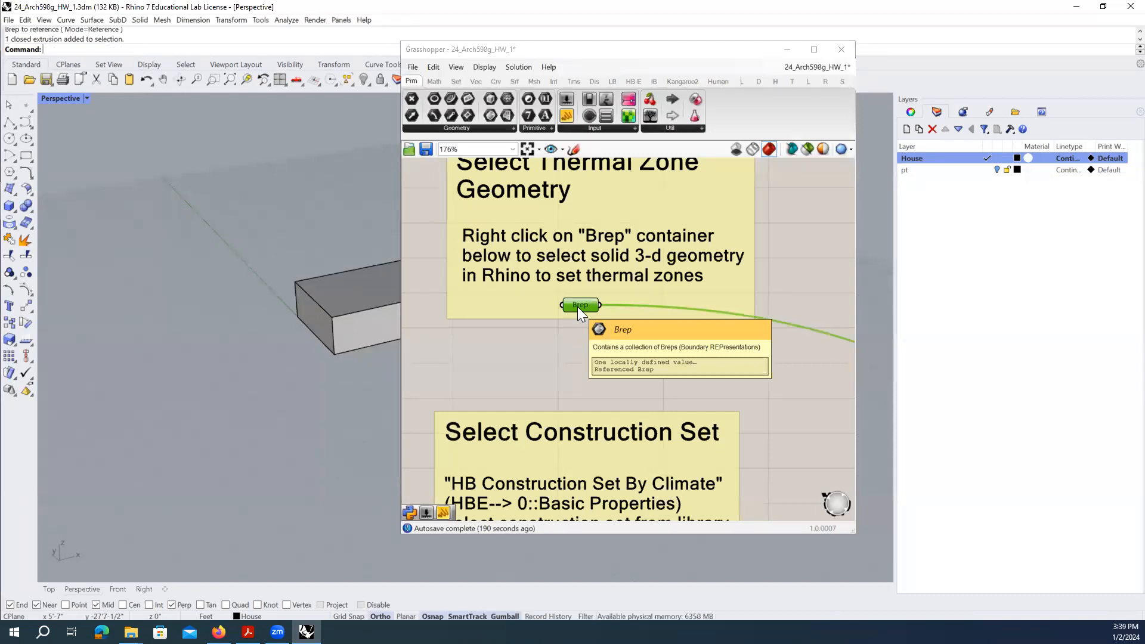
pyautogui.click(583, 333)
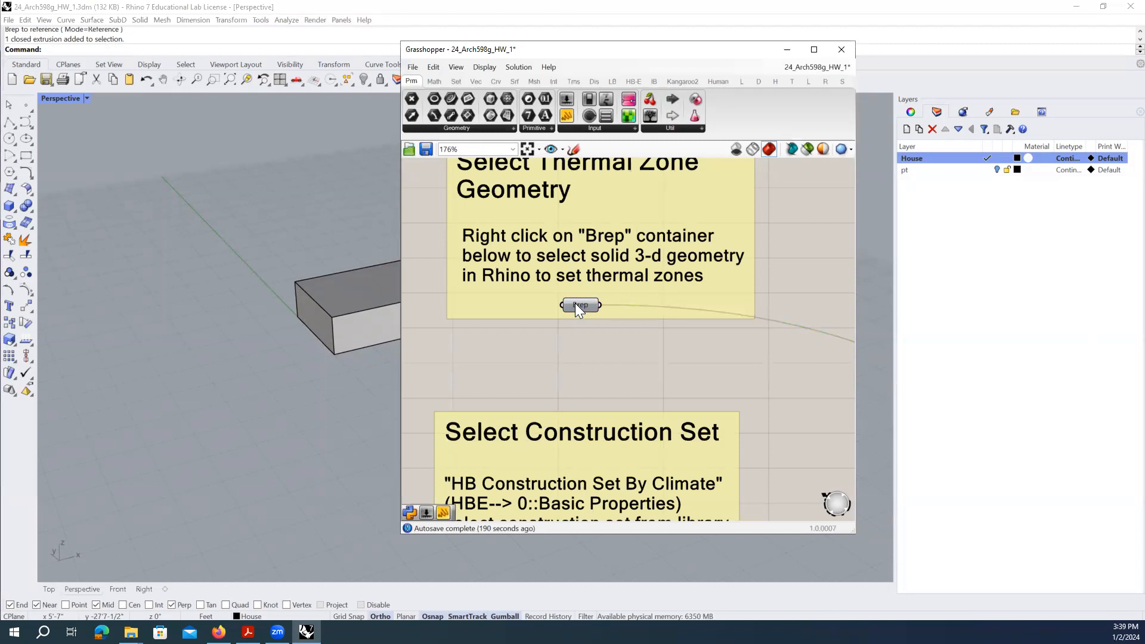
pyautogui.moveTo(552, 345); pyautogui.dragTo(580, 376, button='right')
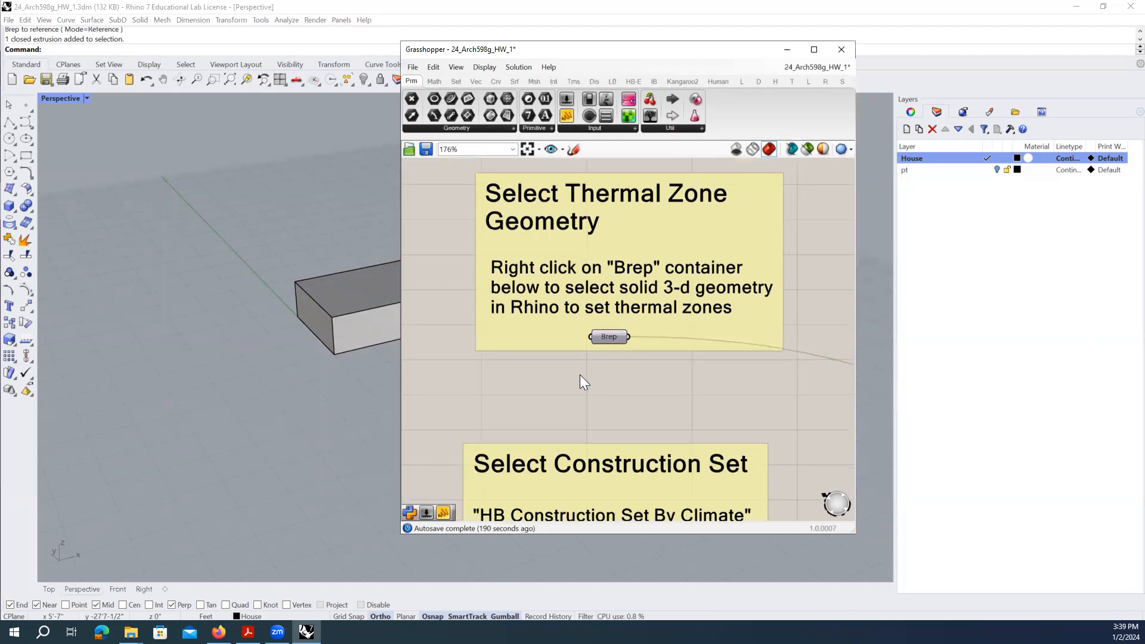
pyautogui.click(609, 337)
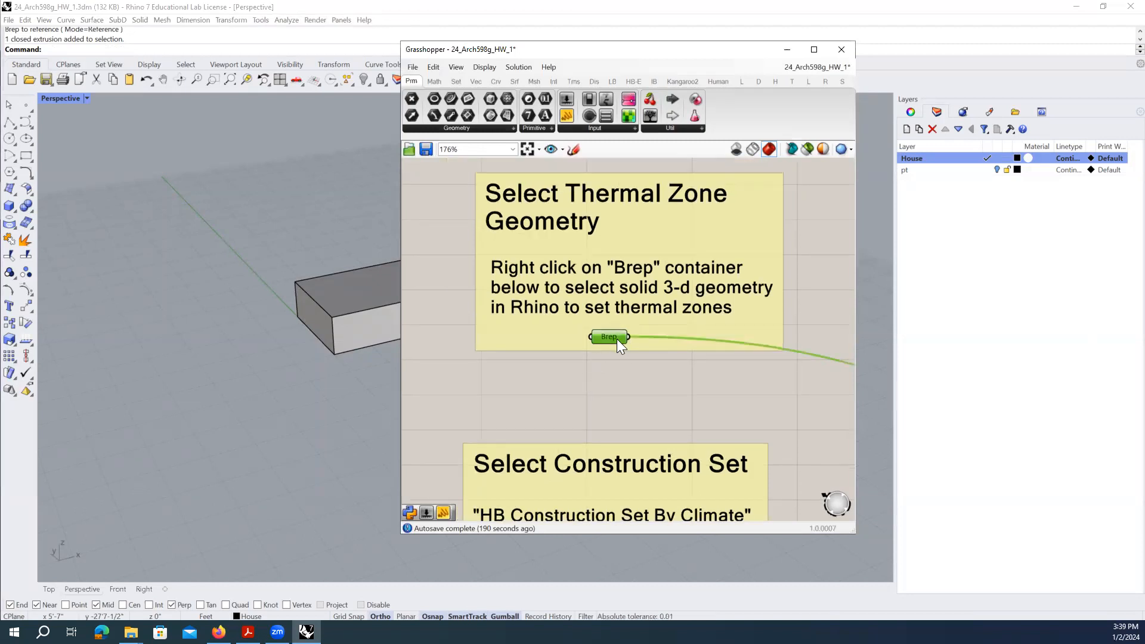
# - Select the Brep parameter to highlight its referenced box in the orbited Rhino view
pyautogui.moveTo(531, 53); pyautogui.dragTo(585, 53)
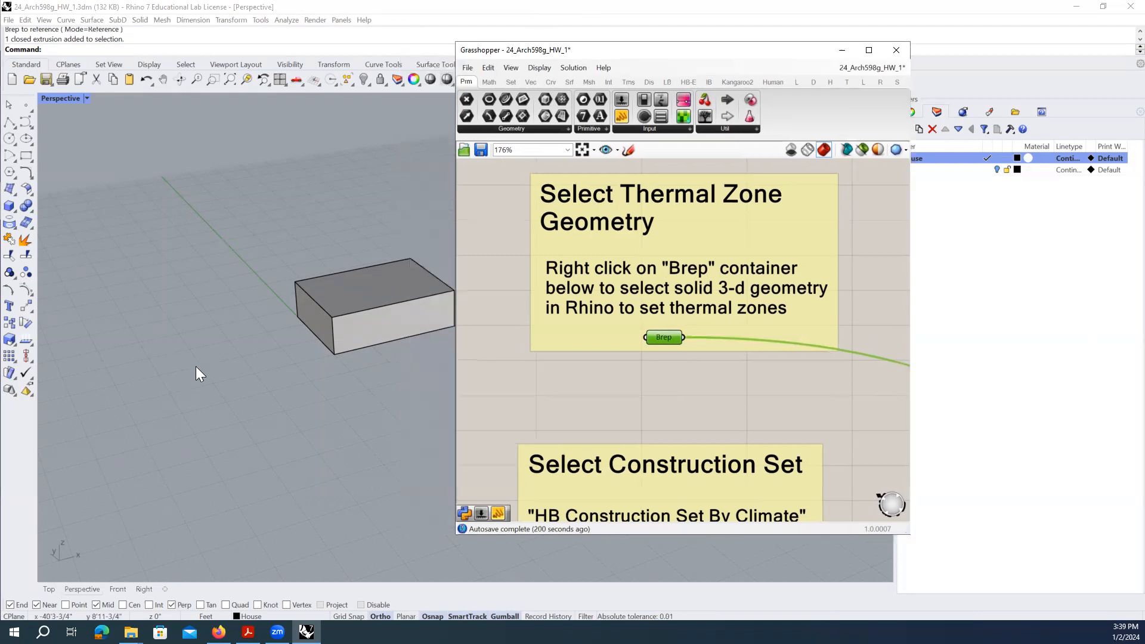
pyautogui.moveTo(196, 366); pyautogui.dragTo(328, 328, button='right')
pyautogui.scroll(3, 328, 328)
pyautogui.moveTo(673, 340)
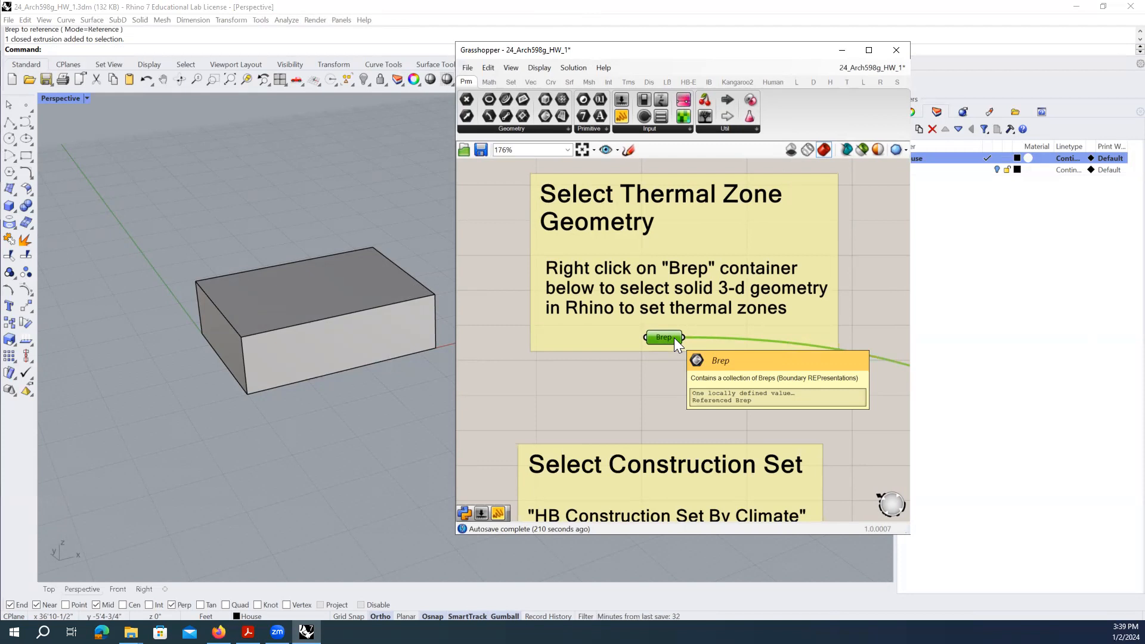
pyautogui.click(687, 389)
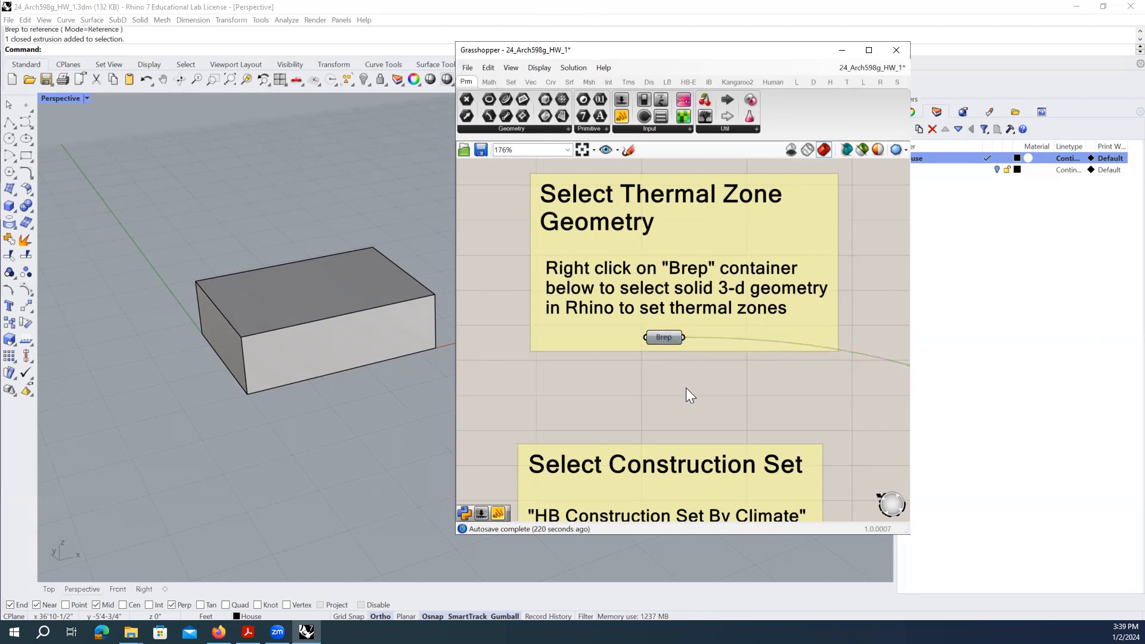
pyautogui.click(669, 339)
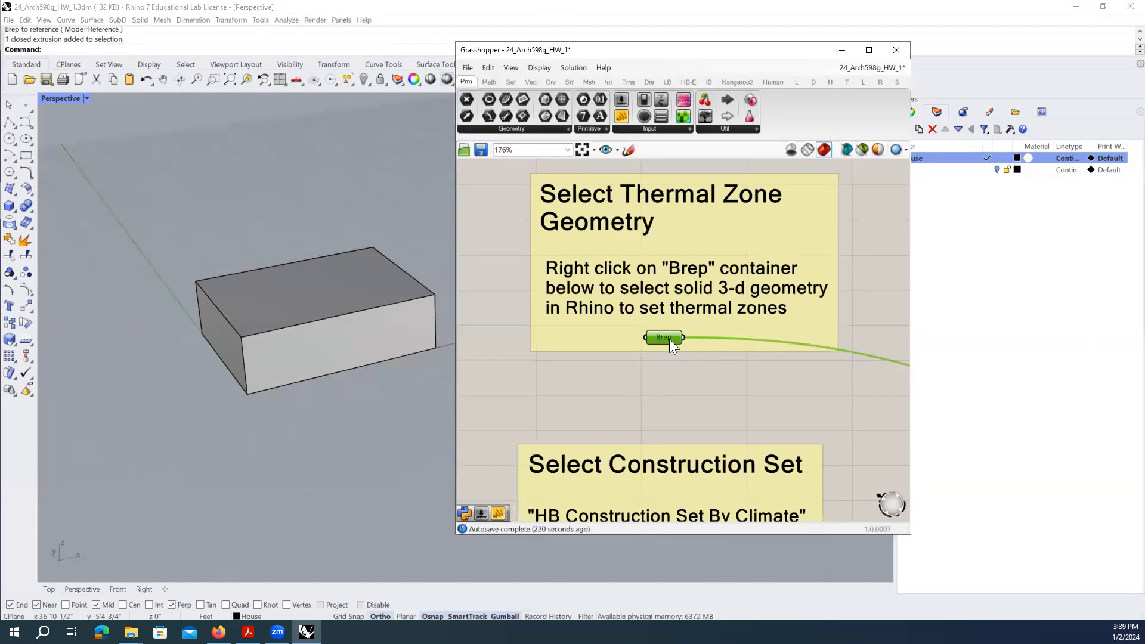
pyautogui.click(700, 393)
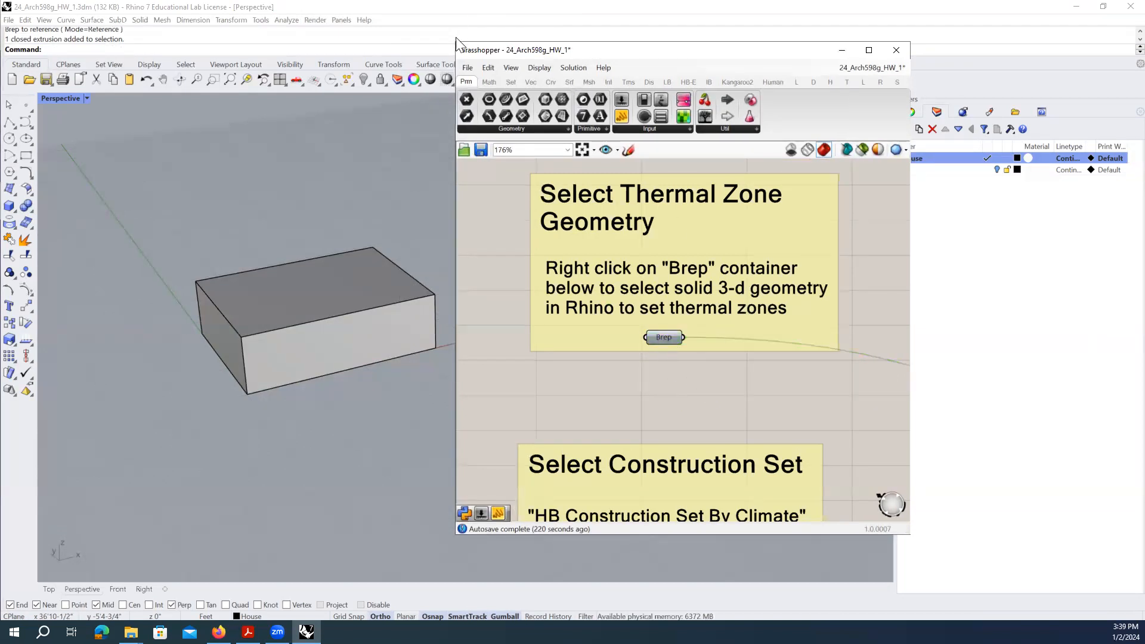
# - Resize the Grasshopper window and move it left to expose Rhino's Layers panel
pyautogui.moveTo(452, 39); pyautogui.dragTo(377, 37)
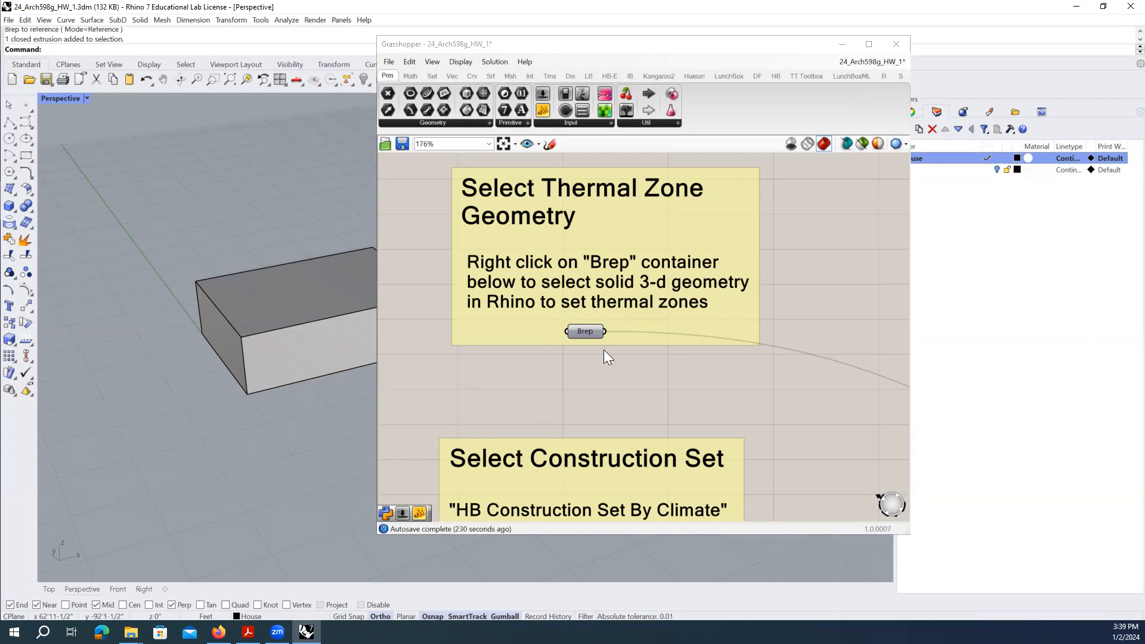
pyautogui.moveTo(377, 233); pyautogui.dragTo(459, 232)
pyautogui.moveTo(794, 47); pyautogui.dragTo(744, 44)
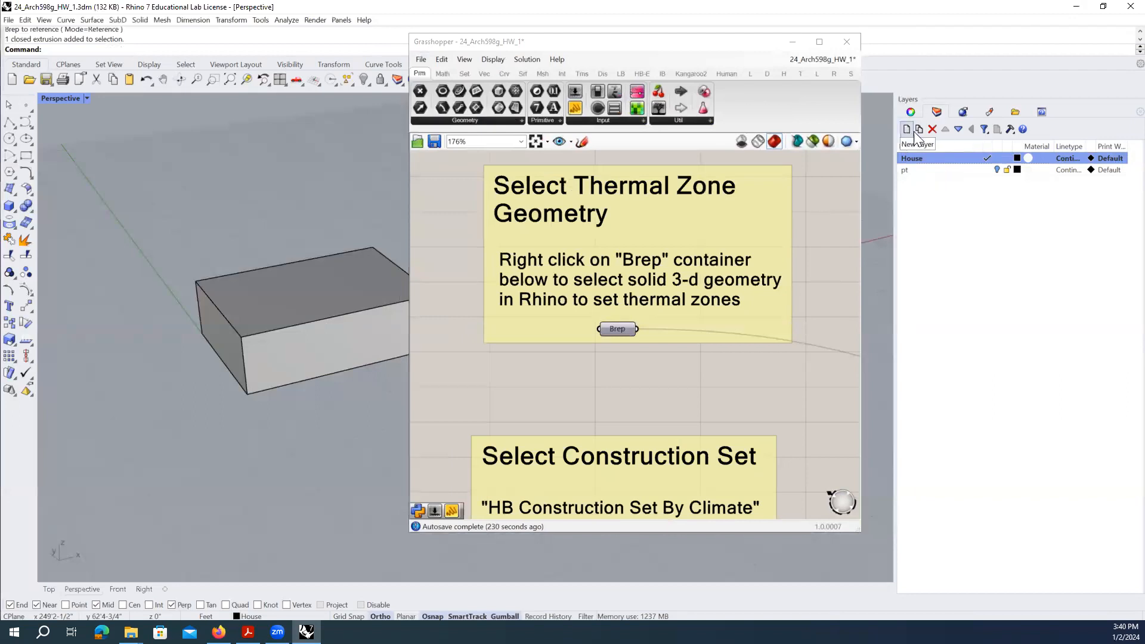
# - Make pt the current layer, hide the House layer, and reselect the Brep parameter
pyautogui.click(961, 205)
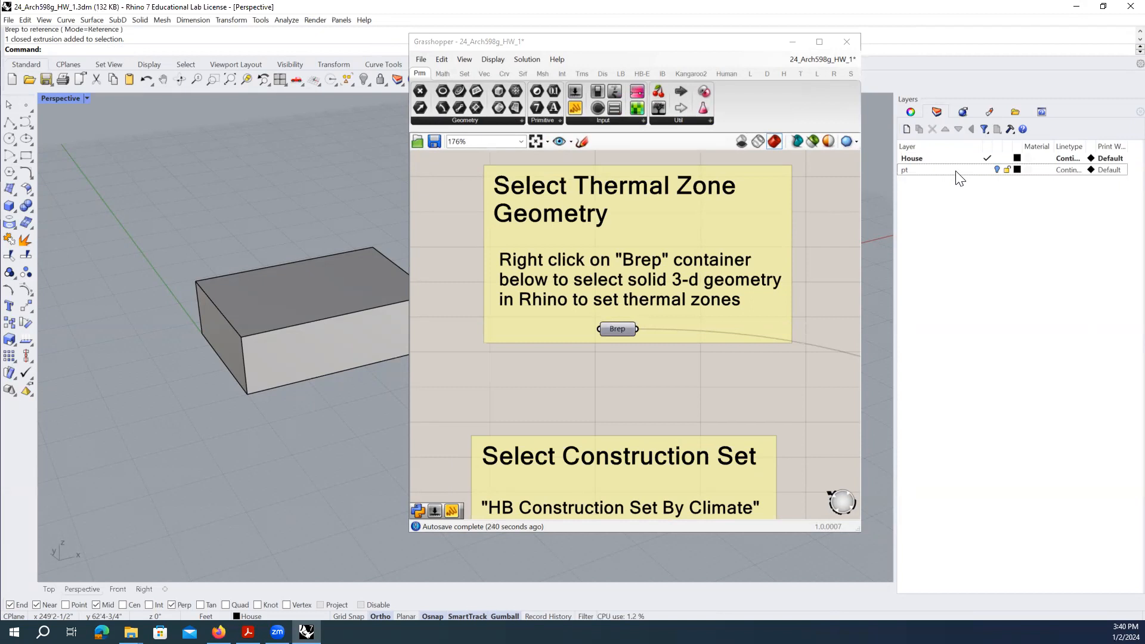
pyautogui.doubleClick(956, 170)
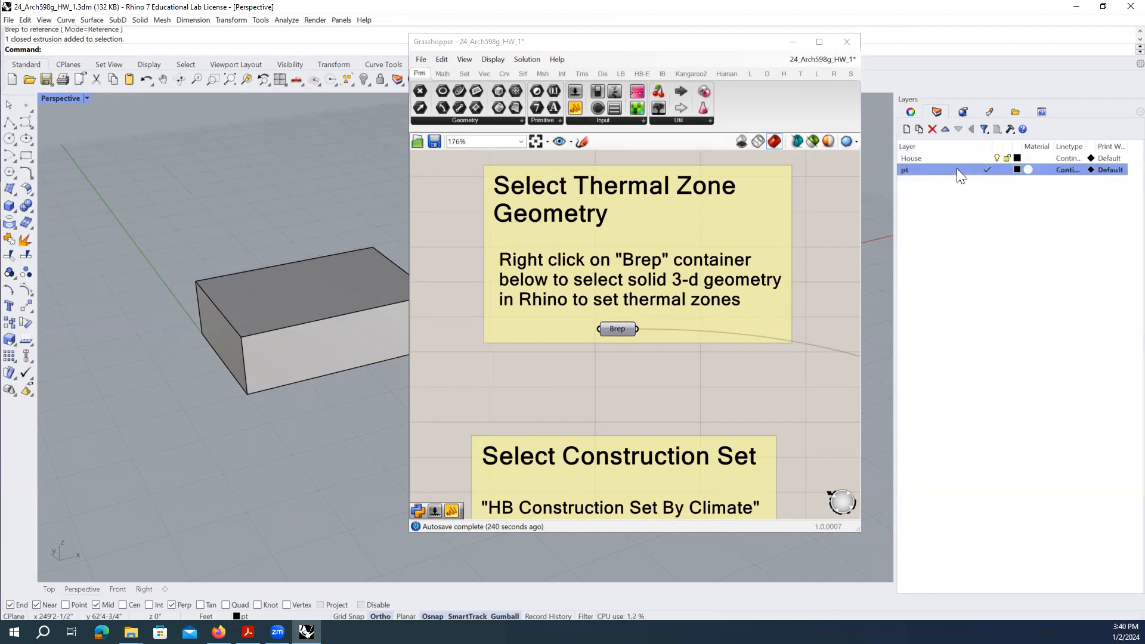
pyautogui.click(996, 157)
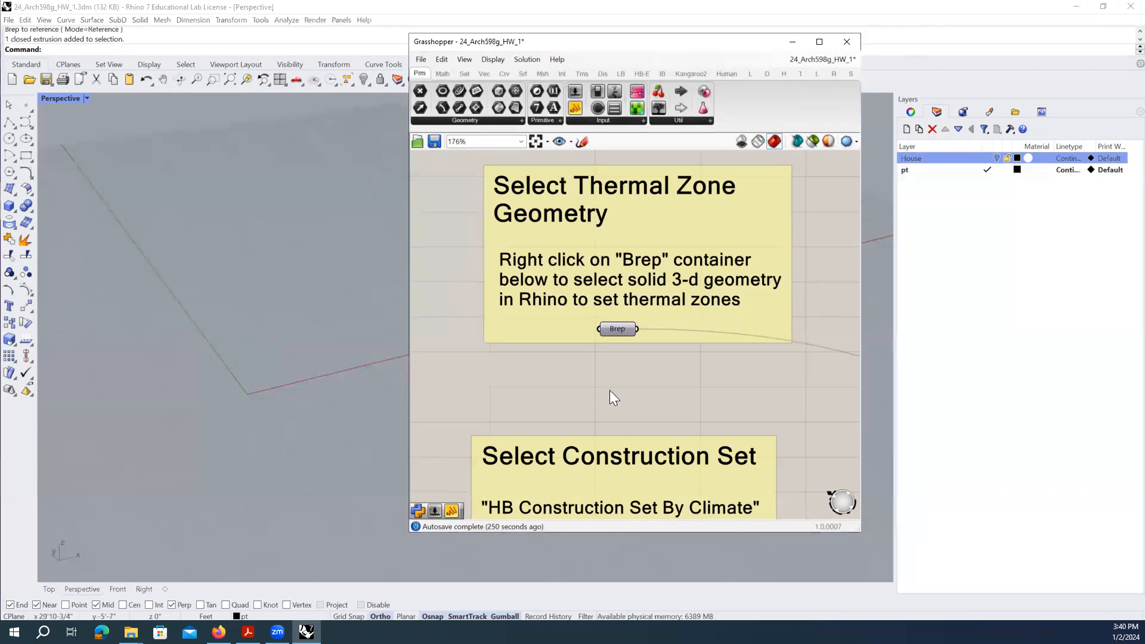
pyautogui.click(618, 333)
pyautogui.click(607, 363)
# - Enable Preview on the Brep parameter so the box shows red, then orbit to check it
pyautogui.rightClick(612, 328)
pyautogui.click(598, 339)
pyautogui.moveTo(630, 350); pyautogui.dragTo(641, 247, button='right')
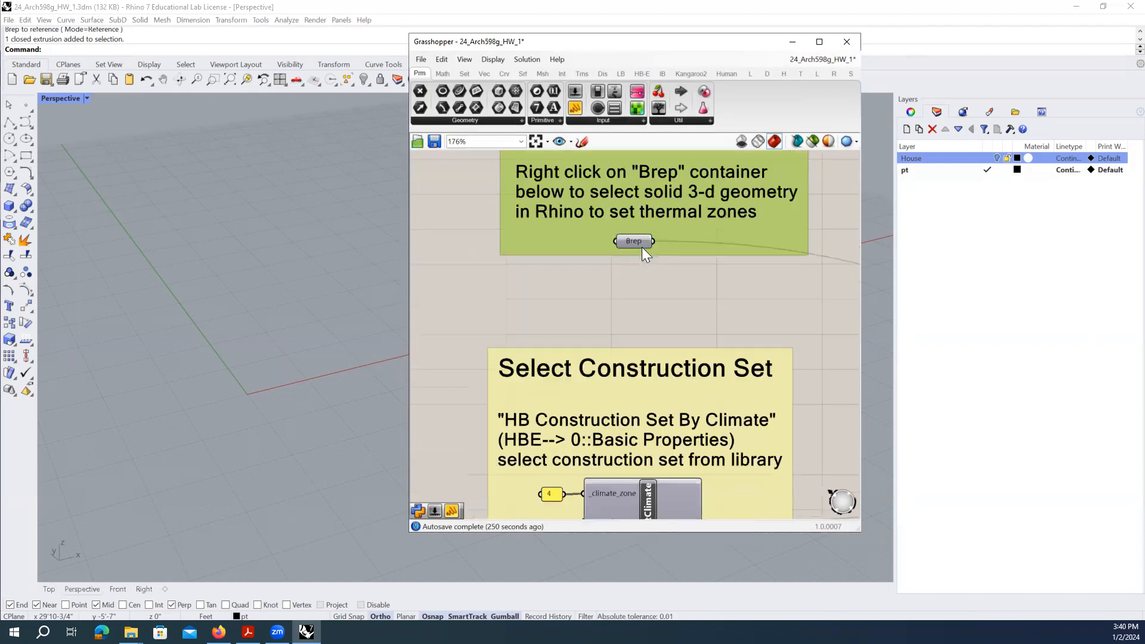
pyautogui.rightClick(639, 240)
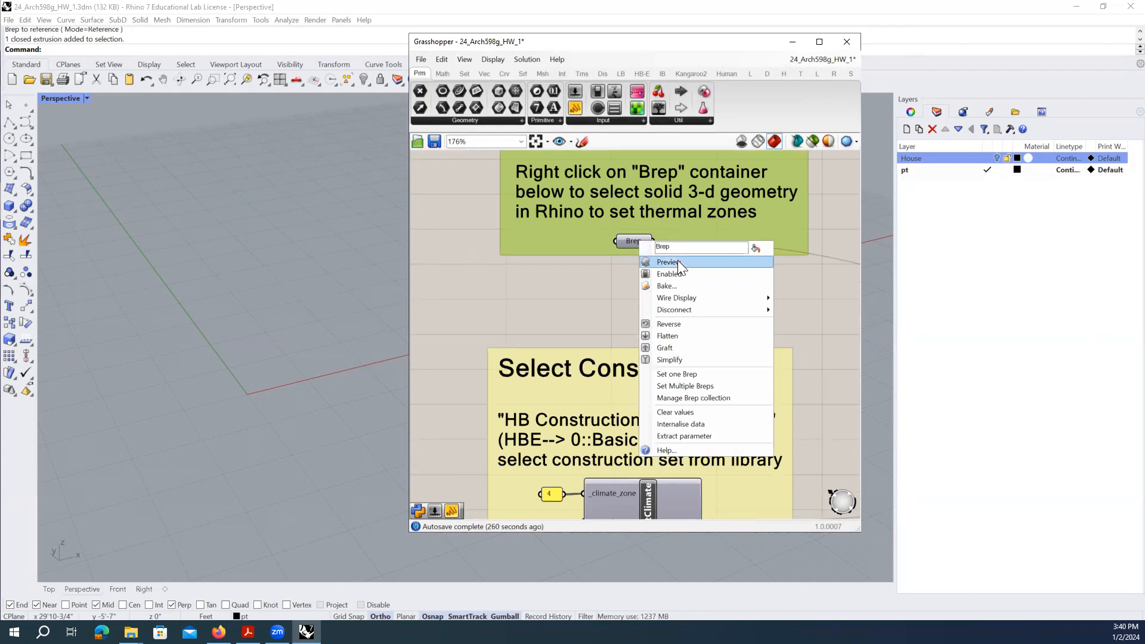
pyautogui.rightClick(628, 271)
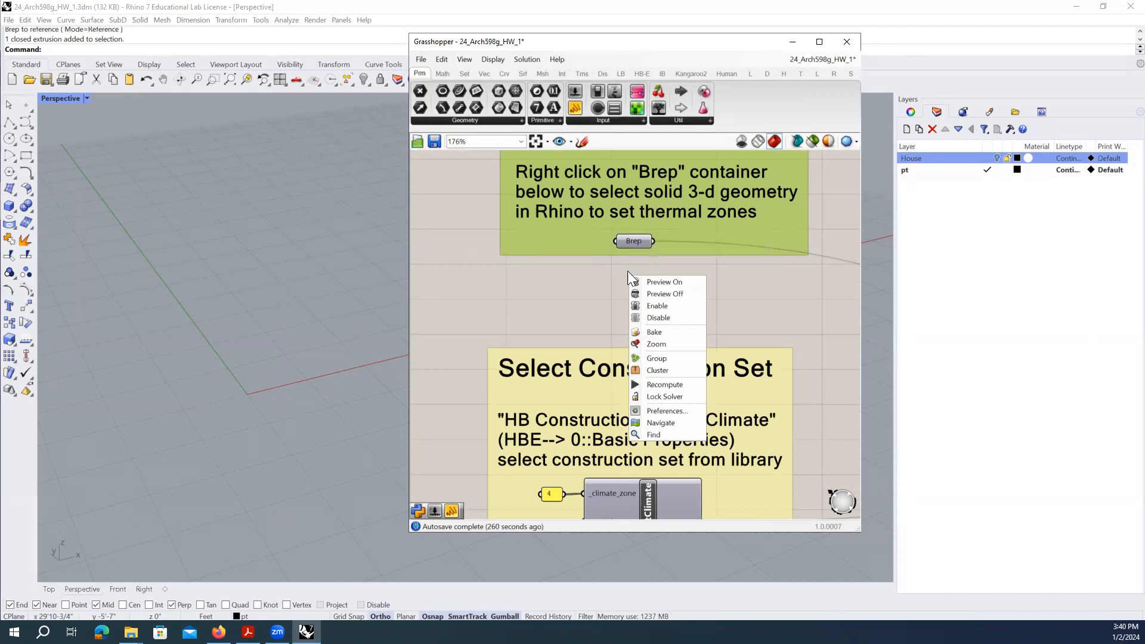
pyautogui.rightClick(633, 237)
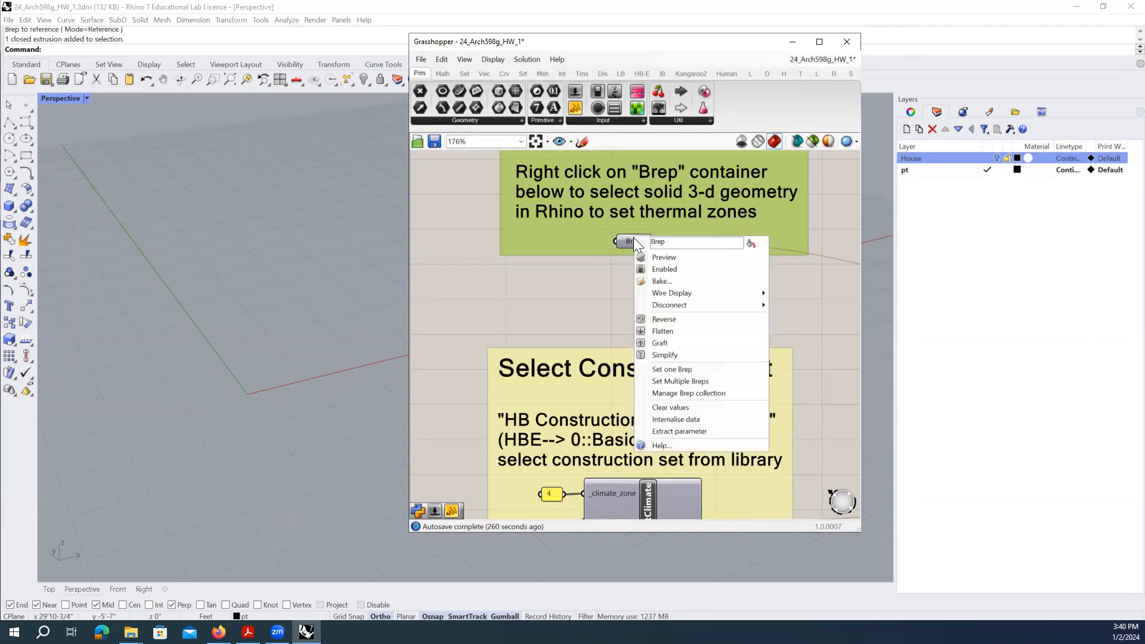
pyautogui.click(680, 260)
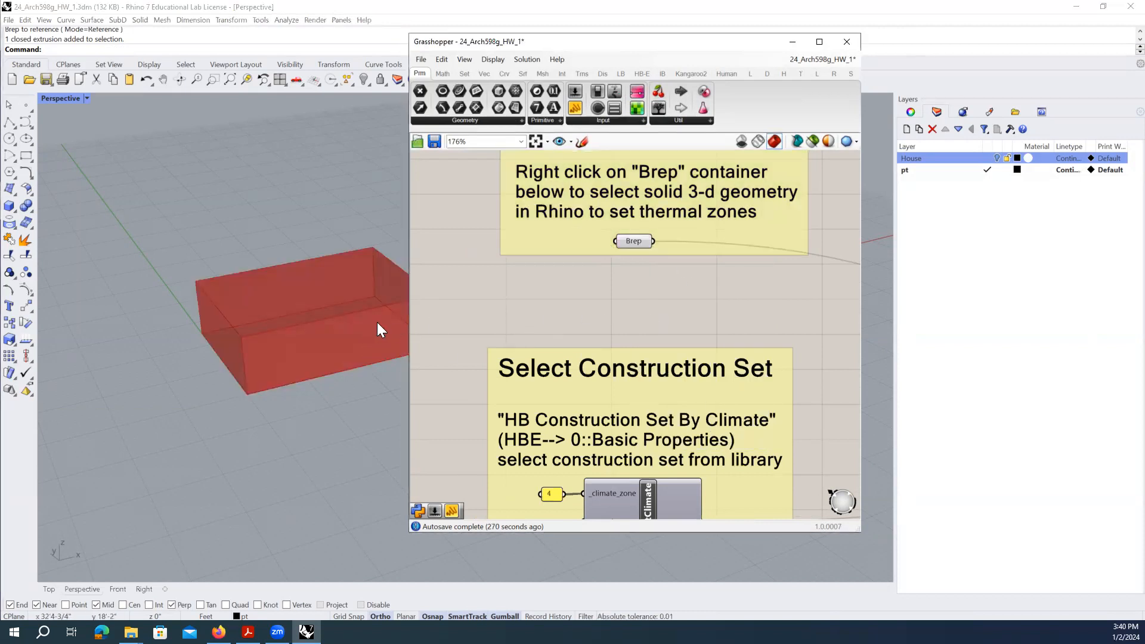
pyautogui.moveTo(354, 325); pyautogui.dragTo(348, 327, button='right')
pyautogui.click(638, 240)
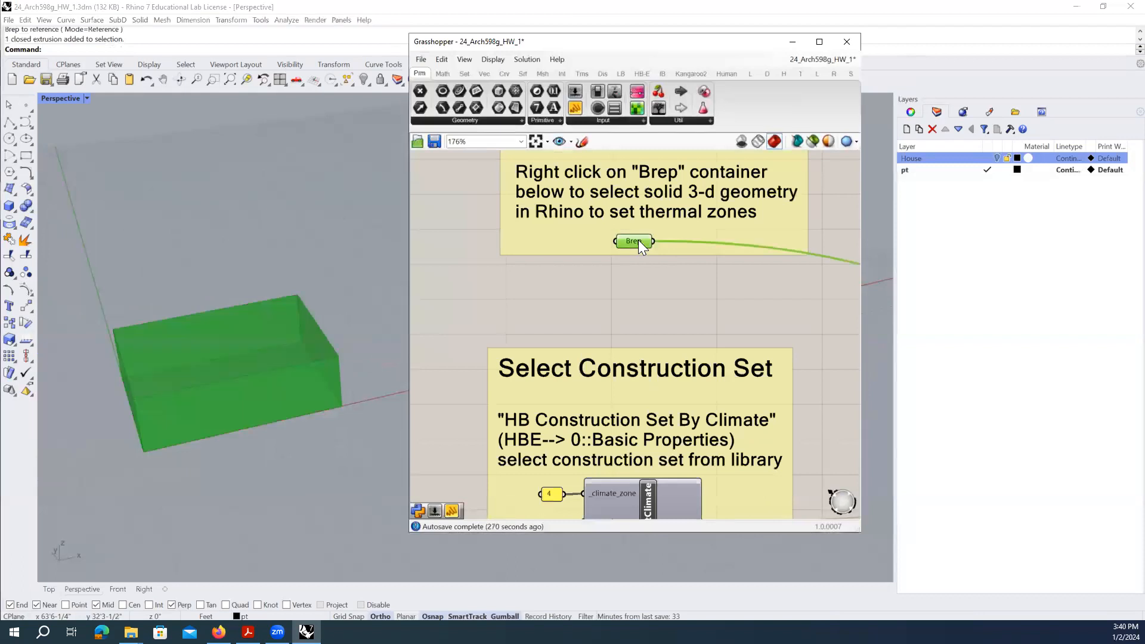
pyautogui.click(644, 260)
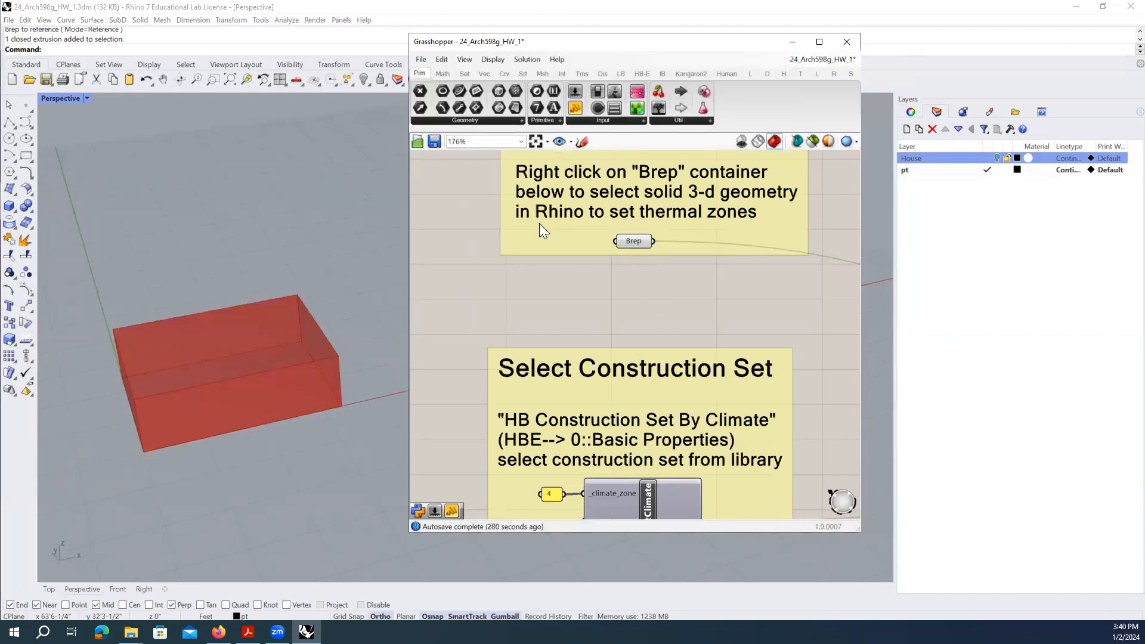
pyautogui.scroll(4, 257, 356)
pyautogui.moveTo(256, 357); pyautogui.dragTo(262, 350, button='right')
pyautogui.moveTo(531, 42); pyautogui.dragTo(579, 40)
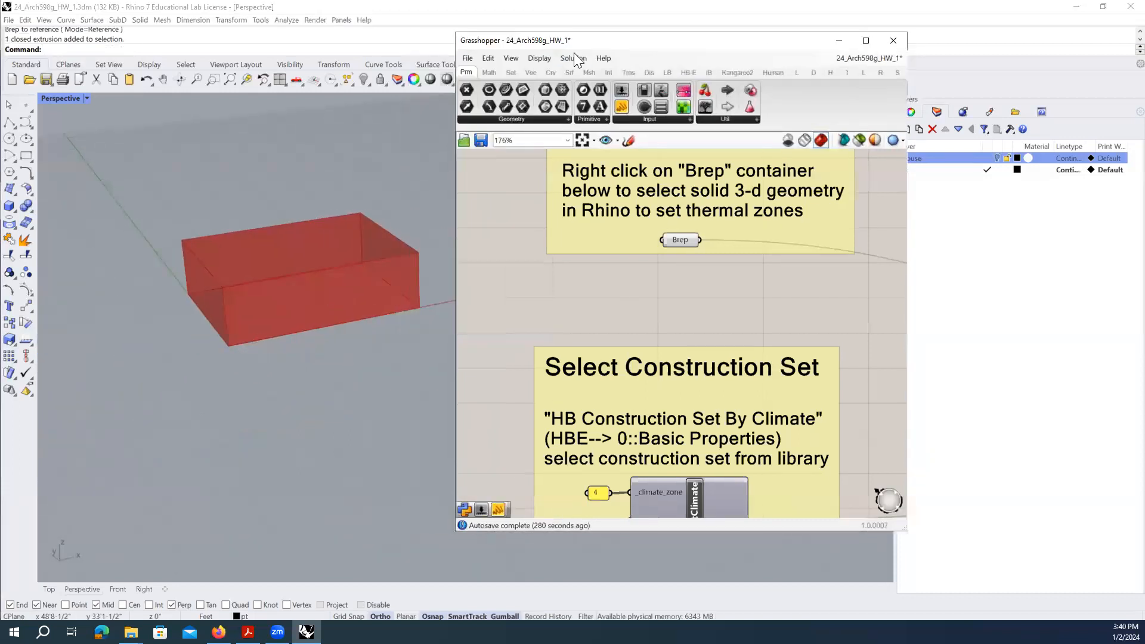
pyautogui.click(676, 237)
pyautogui.click(672, 286)
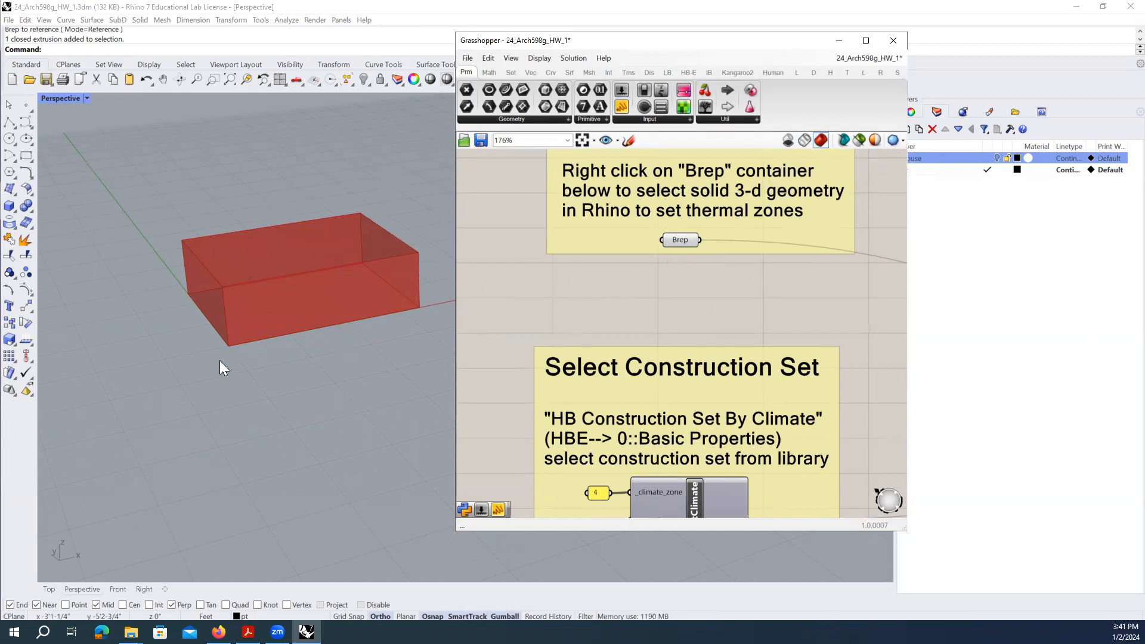
pyautogui.click(805, 140)
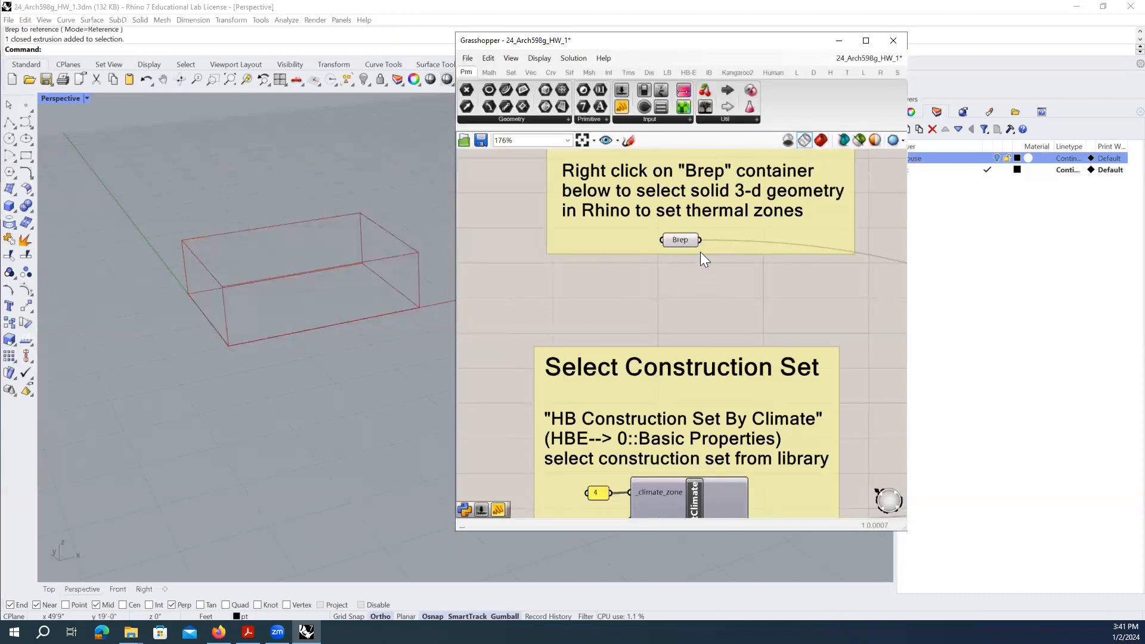
pyautogui.click(788, 140)
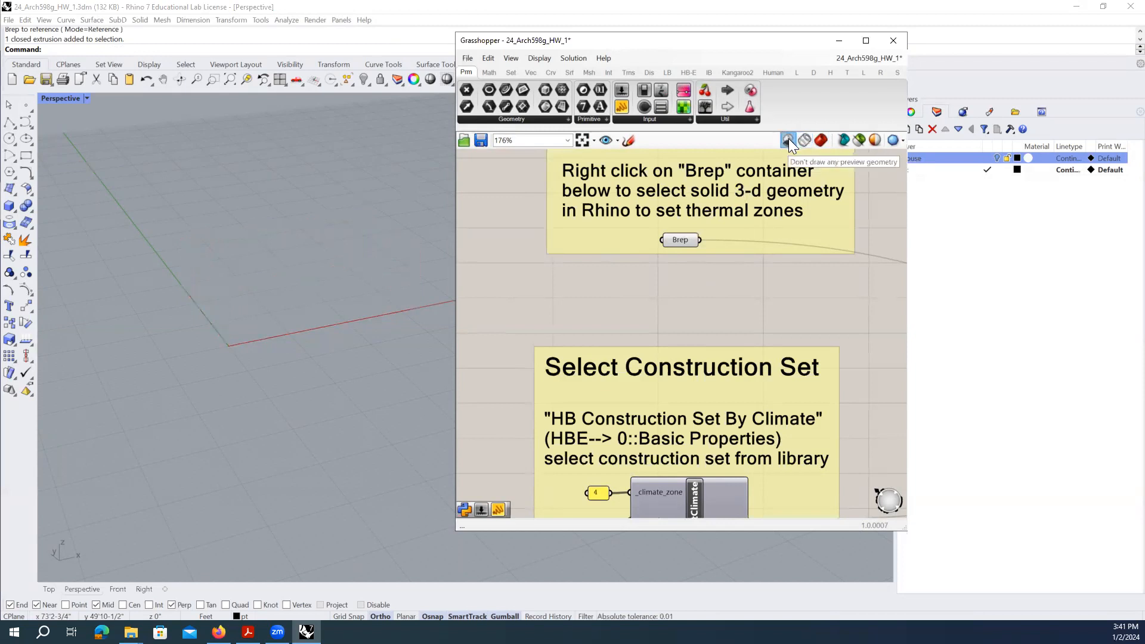
pyautogui.click(821, 140)
pyautogui.moveTo(306, 232)
pyautogui.mouseDown(button='right')
pyautogui.moveTo(274, 277)
pyautogui.moveTo(217, 276)
pyautogui.moveTo(291, 283)
pyautogui.moveTo(148, 249)
pyautogui.moveTo(260, 266)
pyautogui.moveTo(318, 306)
pyautogui.moveTo(358, 310)
pyautogui.mouseUp(button='right')
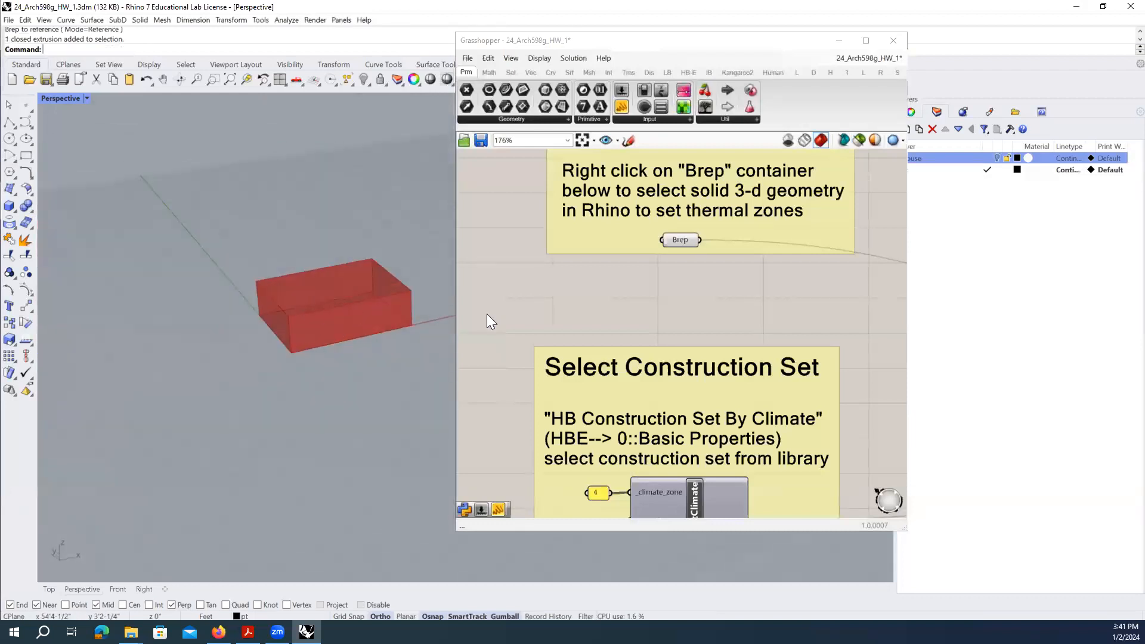
# - Untick Preview on the thermal zone Brep parameter so the box is hidden in Rhino
pyautogui.click(680, 237)
pyautogui.click(684, 247)
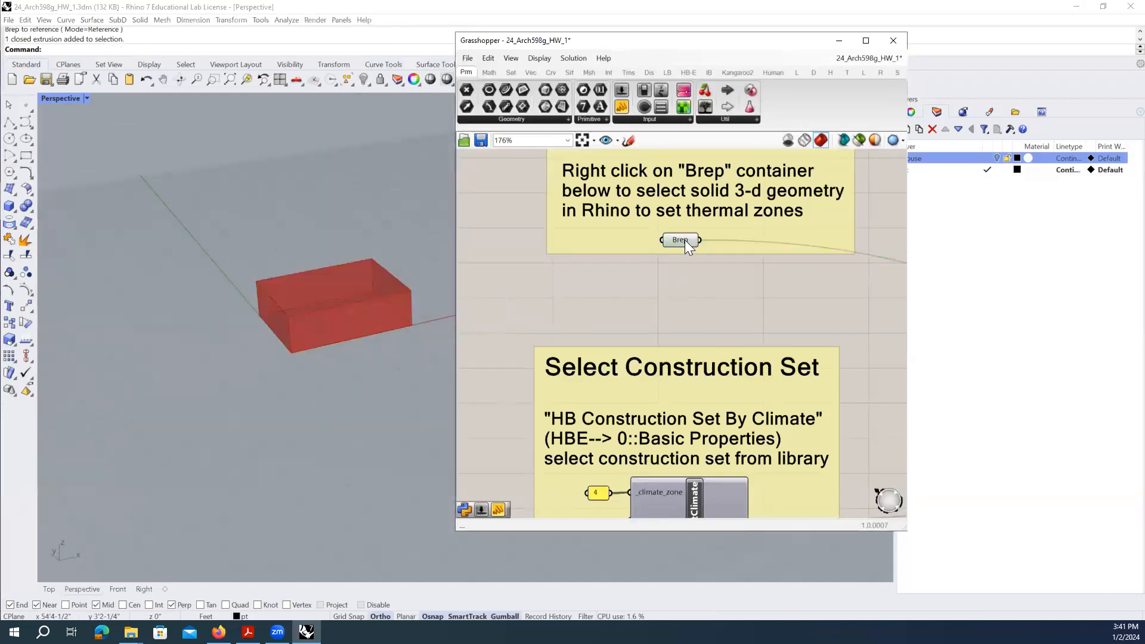
pyautogui.rightClick(684, 239)
pyautogui.click(644, 284)
pyautogui.click(677, 239)
pyautogui.rightClick(678, 240)
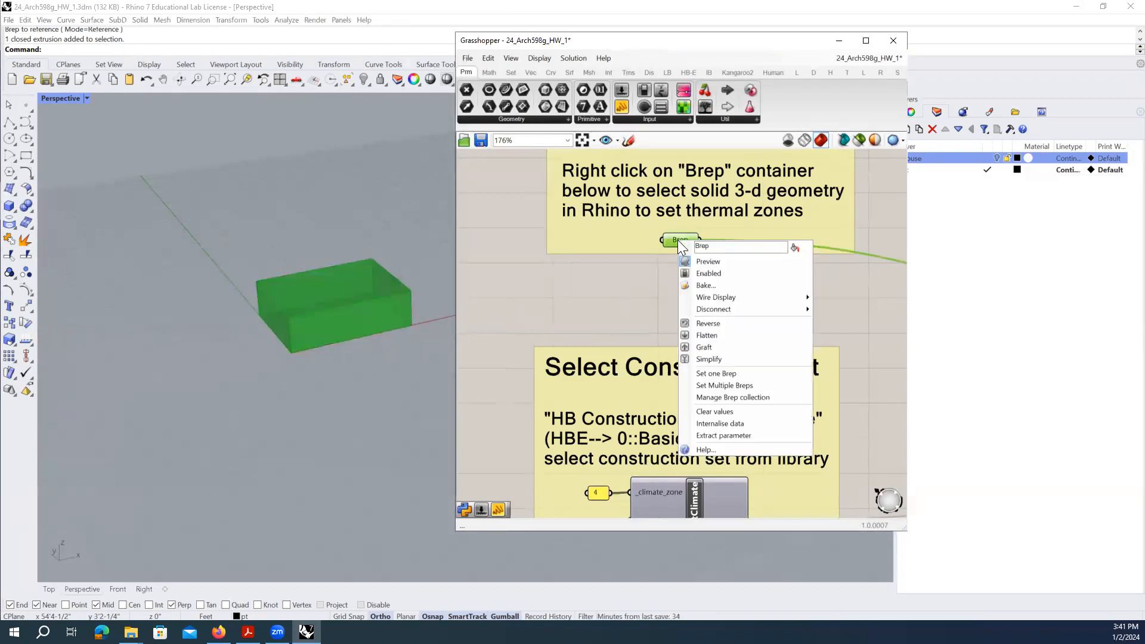
pyautogui.click(709, 261)
pyautogui.click(691, 274)
# - Alt-drag a copy of the Brep parameter to sit just below the original
pyautogui.moveTo(701, 273); pyautogui.dragTo(682, 277, button='right')
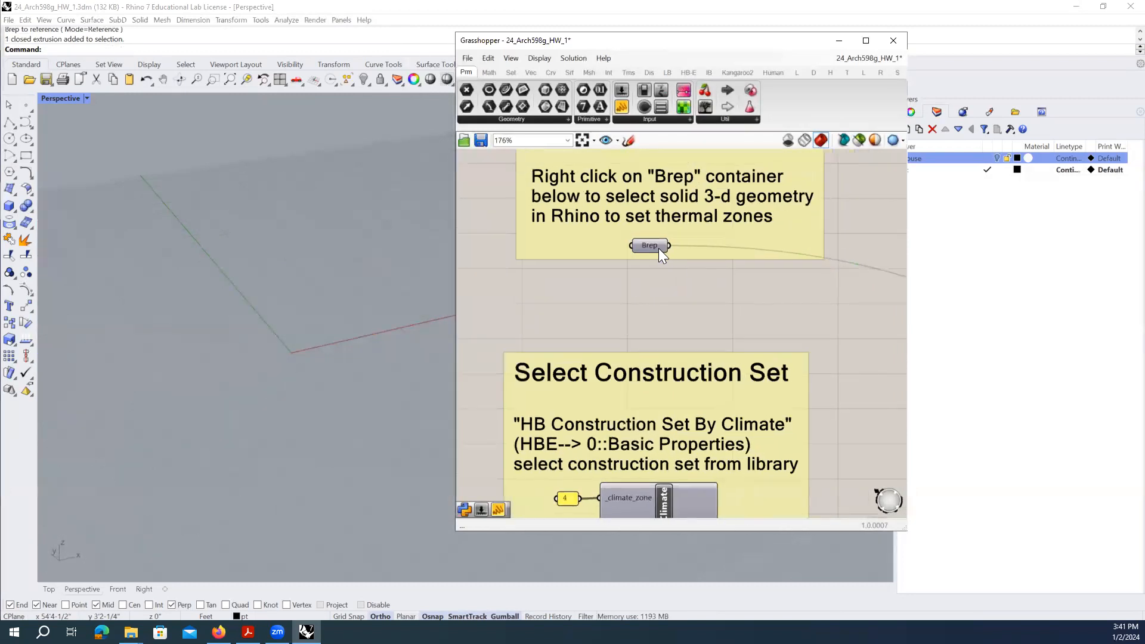
pyautogui.scroll(1, 641, 248)
pyautogui.scroll(2, 640, 248)
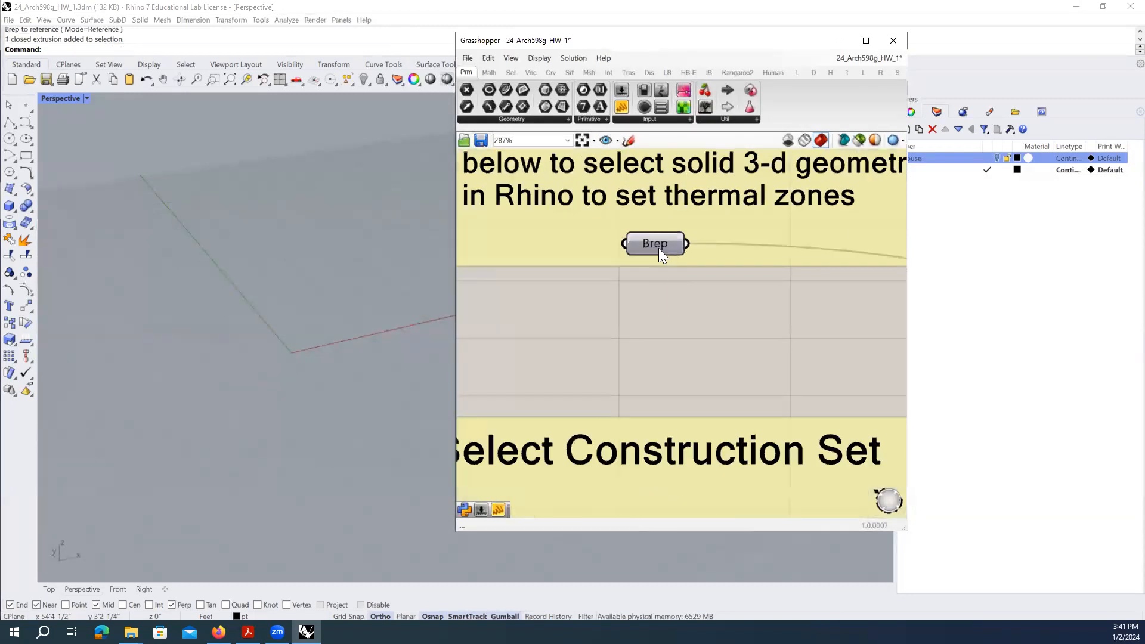
pyautogui.click(660, 246)
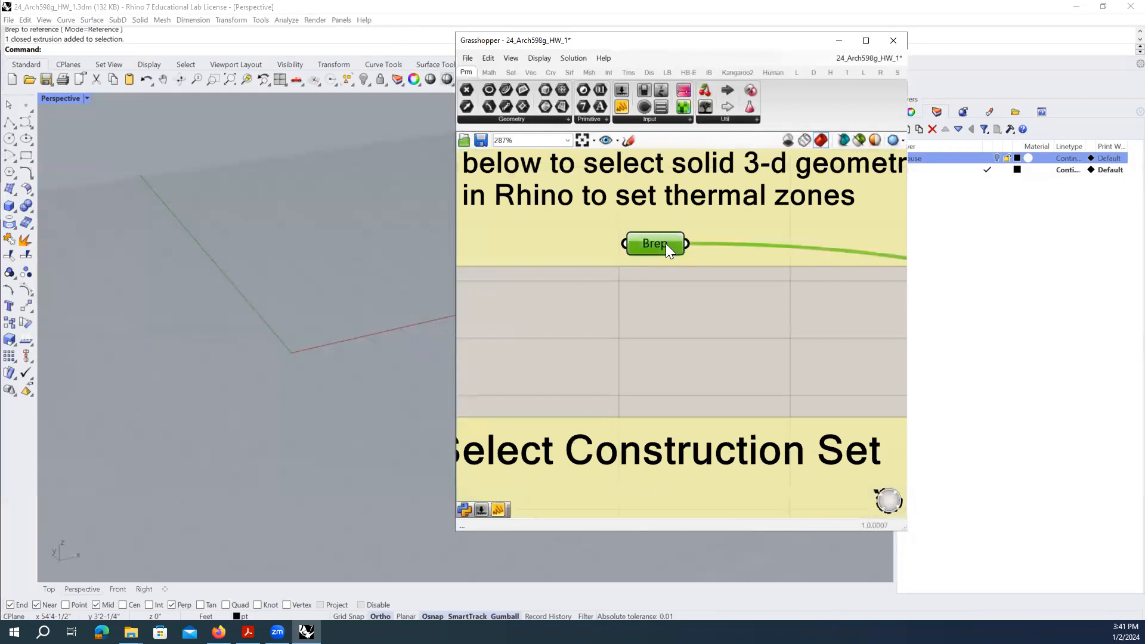
pyautogui.keyDown('alt'); pyautogui.moveTo(668, 242); pyautogui.dragTo(671, 322); pyautogui.keyUp('alt')
pyautogui.click(650, 291)
pyautogui.click(739, 328)
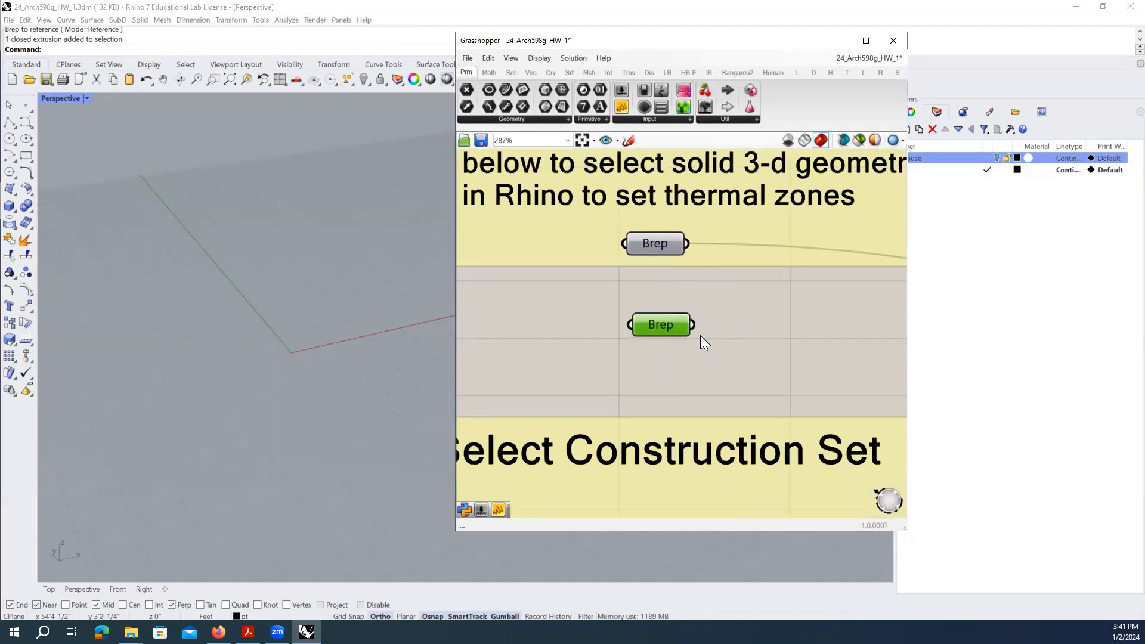
# - Turn on preview for the copied Brep so the red box shows, nudging it slightly left
pyautogui.rightClick(670, 322)
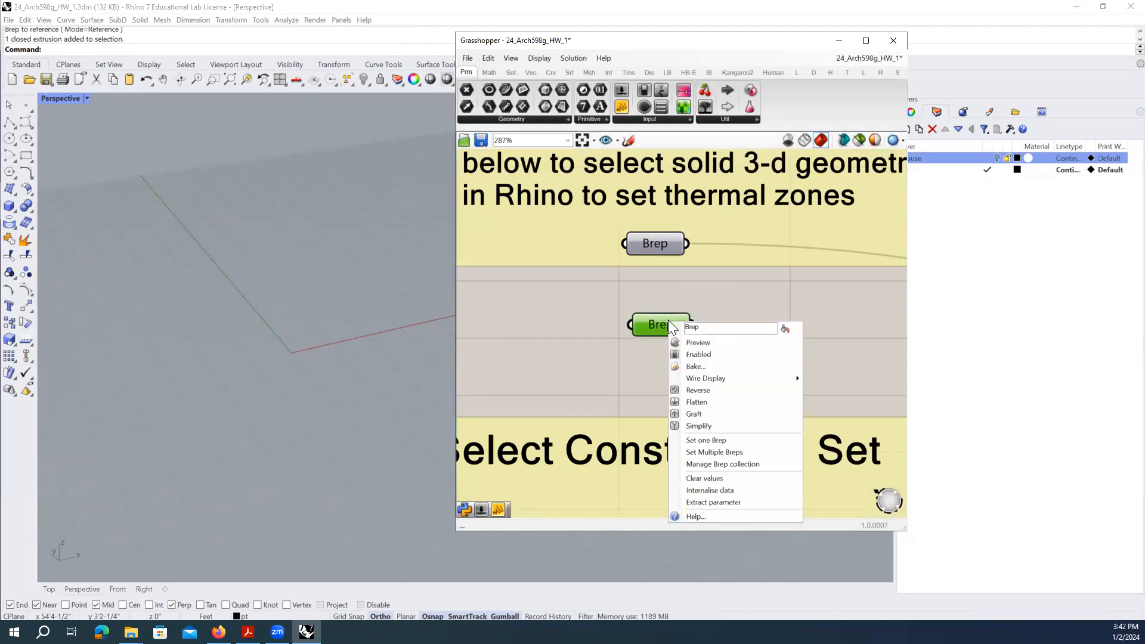
pyautogui.click(705, 344)
pyautogui.click(769, 343)
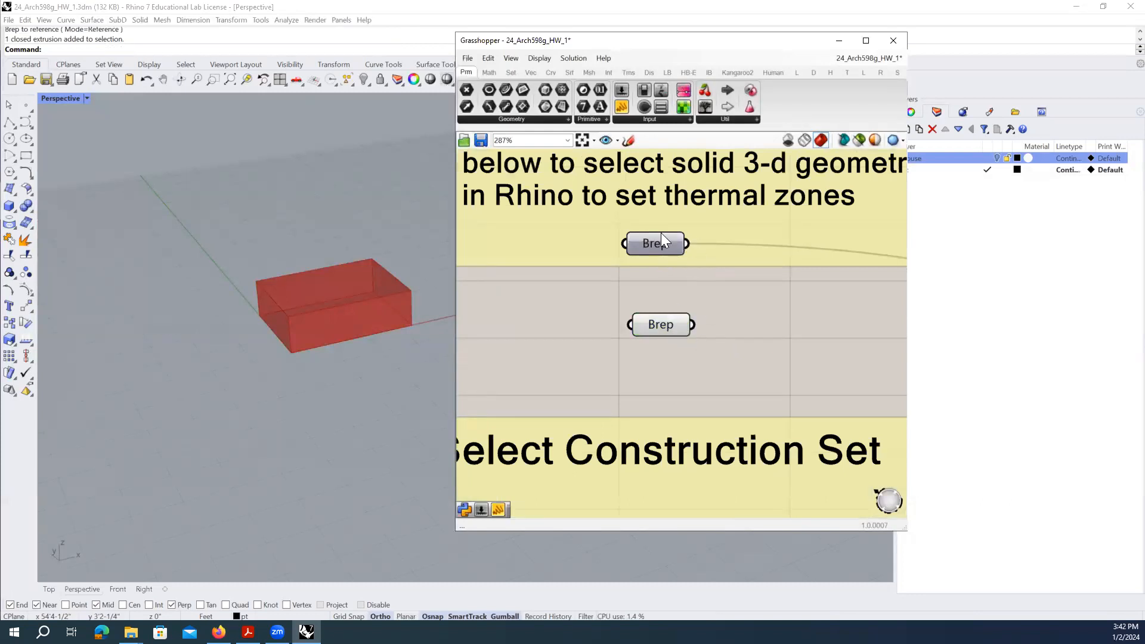
pyautogui.moveTo(677, 329); pyautogui.dragTo(666, 320)
pyautogui.click(698, 352)
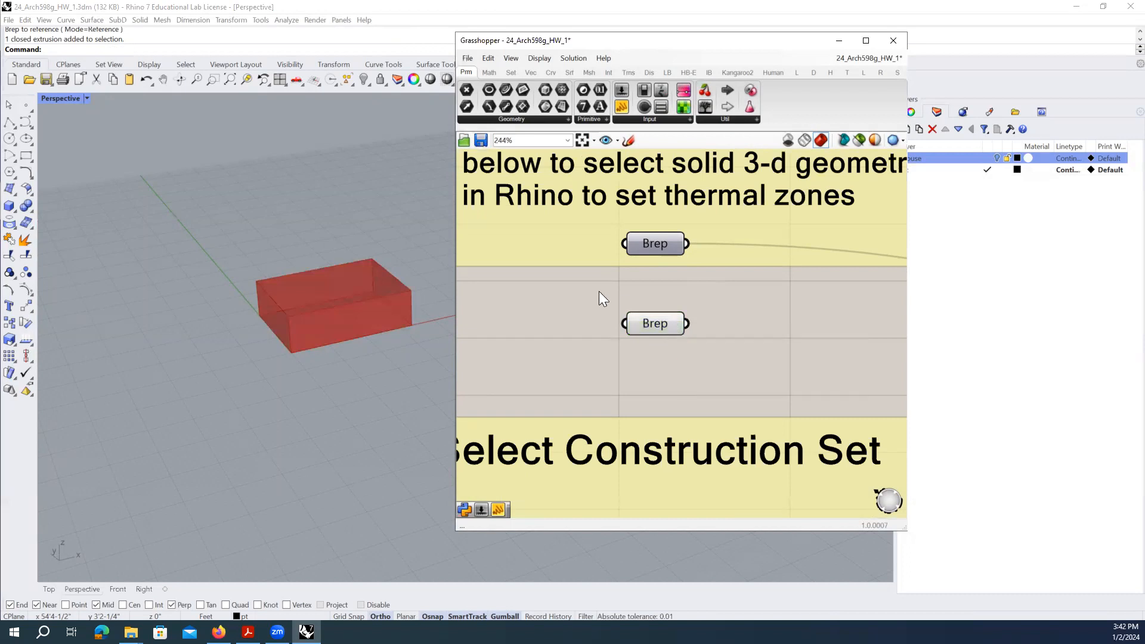
# - Zoom out and pan the canvas over to the HB Room from Solid group
pyautogui.scroll(-5, 599, 291)
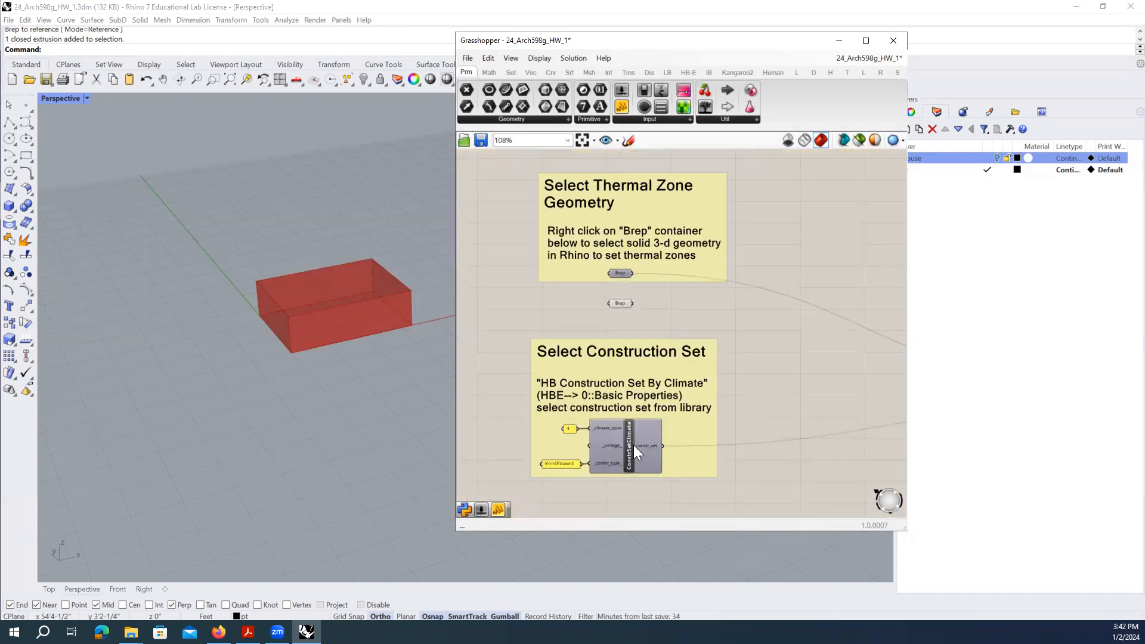
pyautogui.click(633, 448)
pyautogui.scroll(-3, 591, 281)
pyautogui.moveTo(742, 322); pyautogui.dragTo(569, 296, button='right')
pyautogui.scroll(2, 762, 323)
pyautogui.scroll(1, 762, 323)
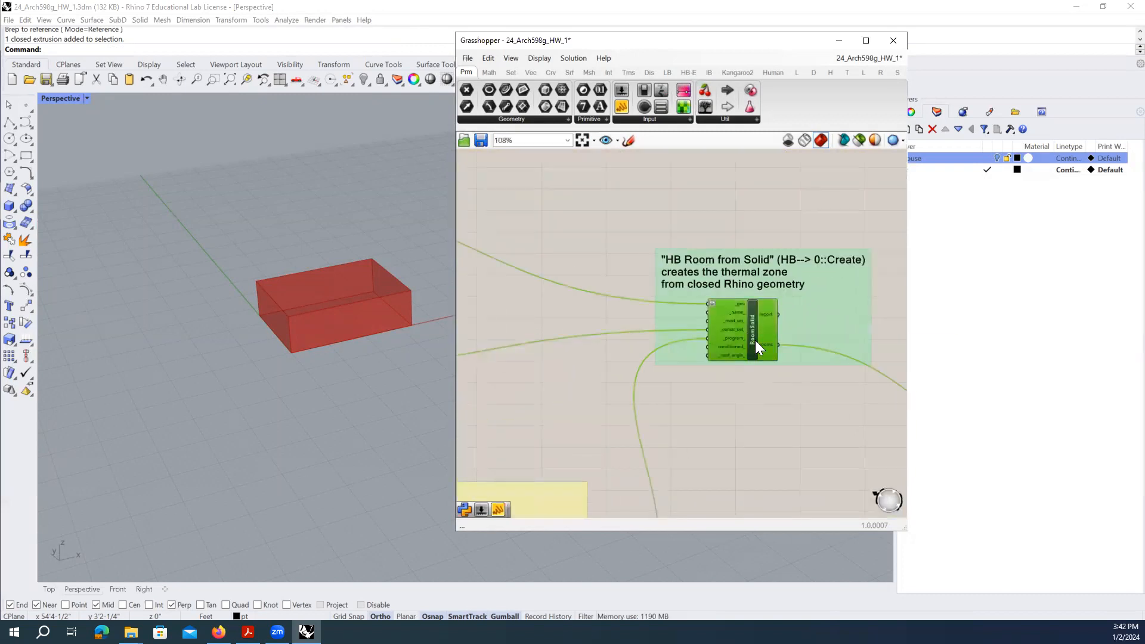
pyautogui.rightClick(740, 306)
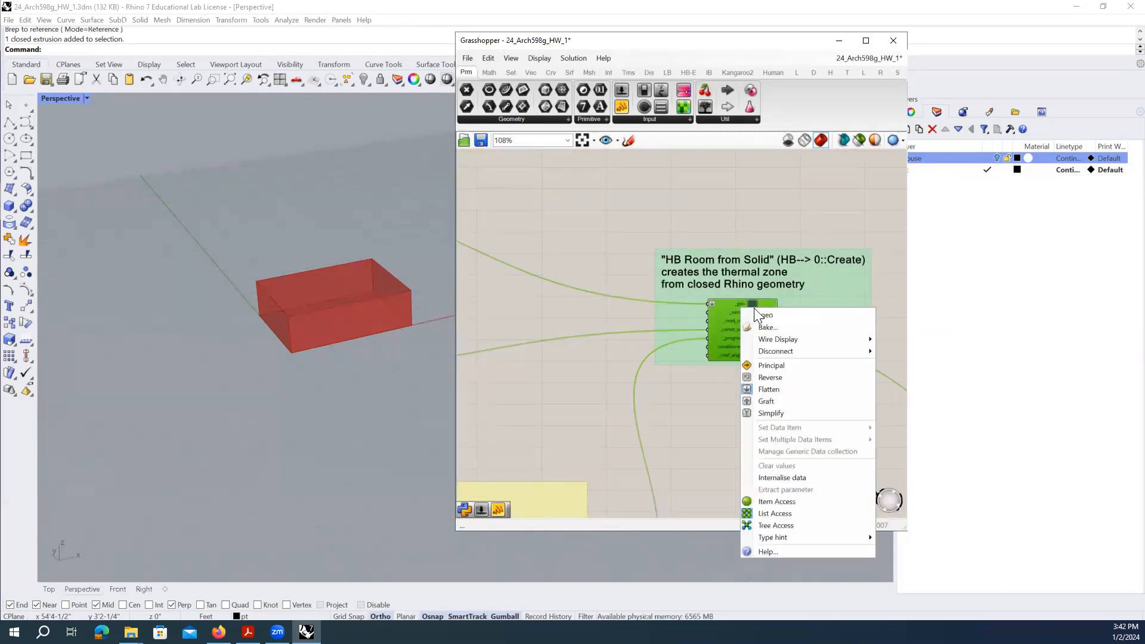
pyautogui.click(744, 303)
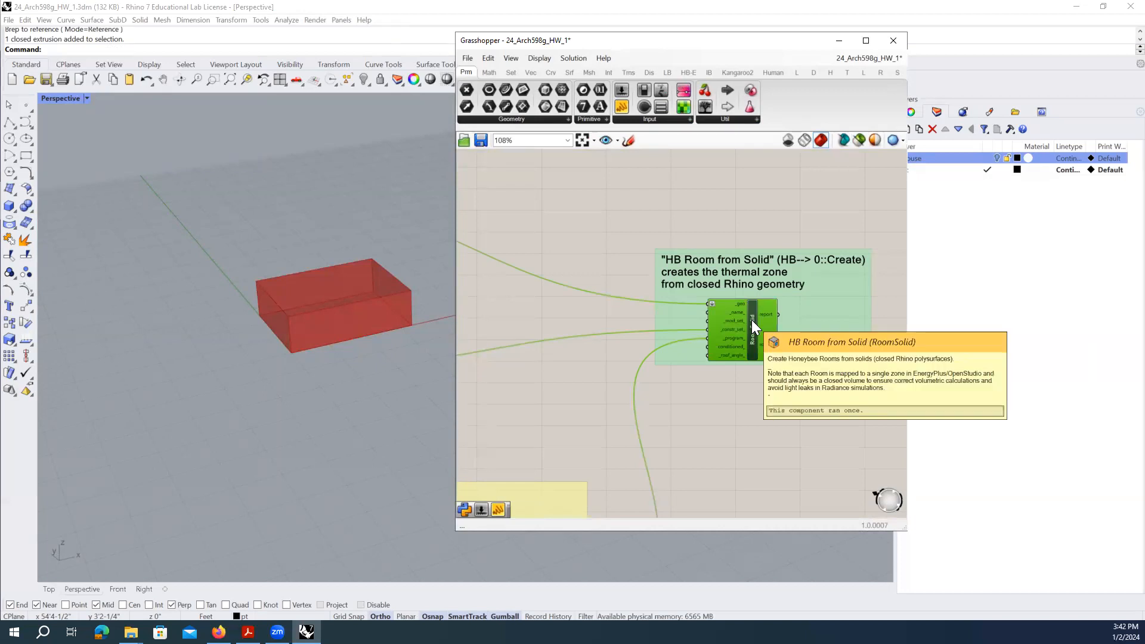
pyautogui.rightClick(752, 326)
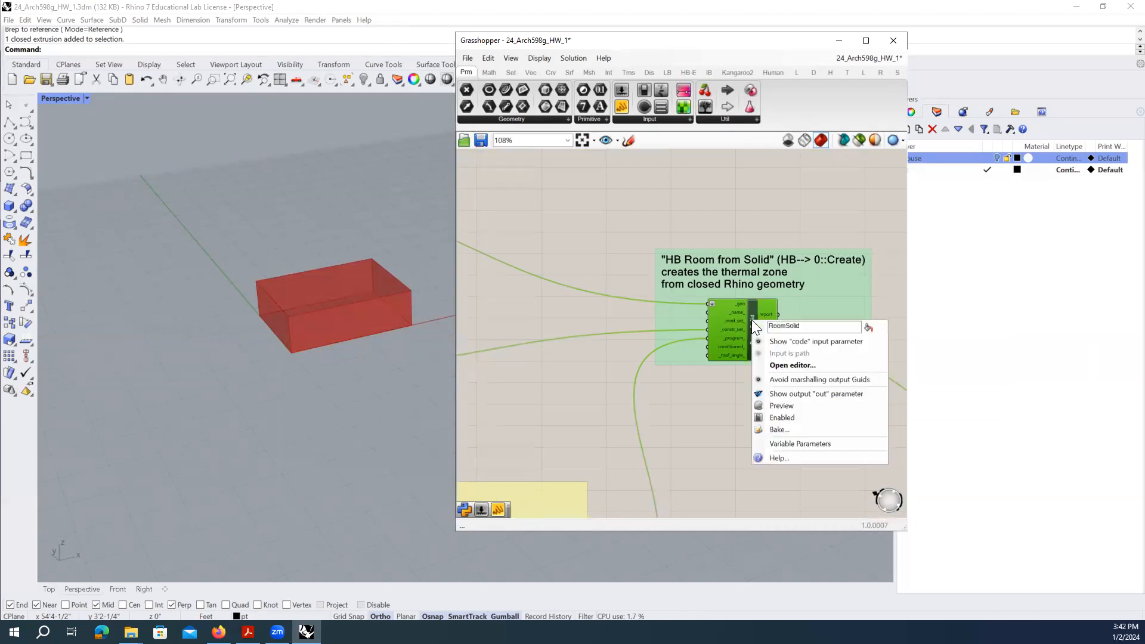
pyautogui.rightClick(753, 305)
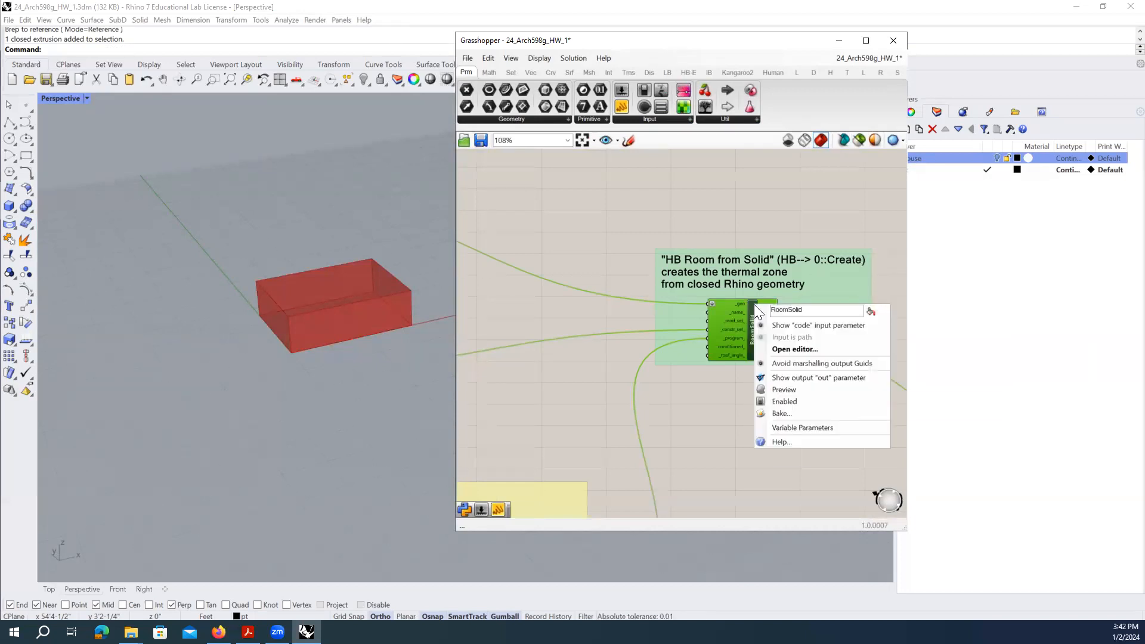
pyautogui.click(684, 436)
pyautogui.moveTo(656, 354); pyautogui.dragTo(868, 378, button='right')
pyautogui.moveTo(517, 299); pyautogui.dragTo(388, 269, button='right')
pyautogui.scroll(2, 841, 319)
pyautogui.click(833, 310)
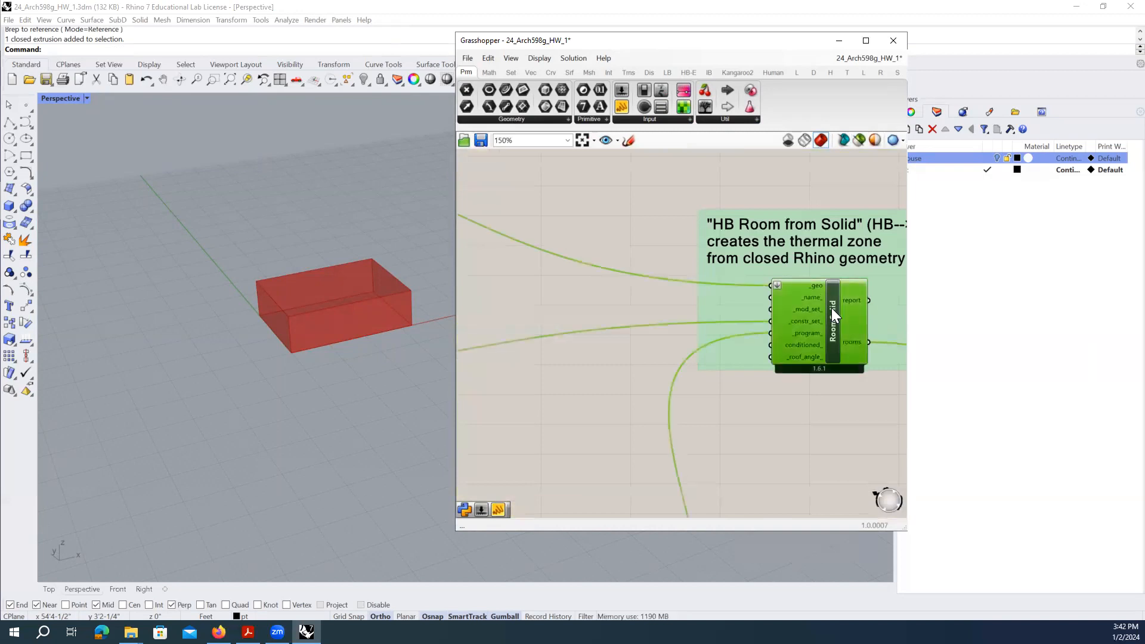
pyautogui.click(824, 389)
pyautogui.rightClick(831, 324)
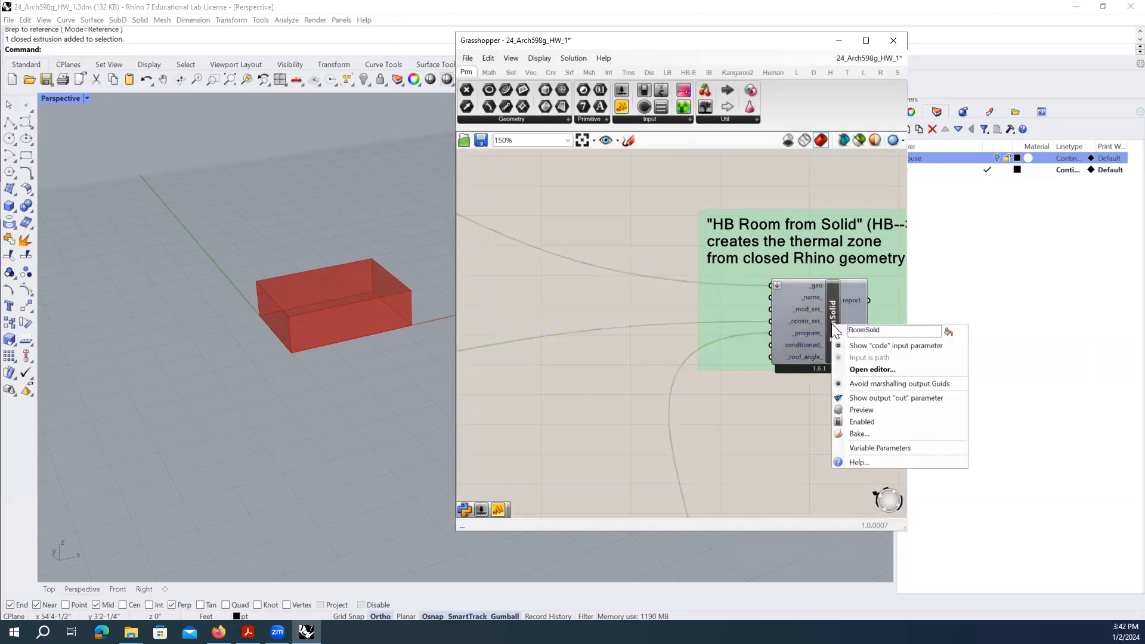
pyautogui.click(864, 410)
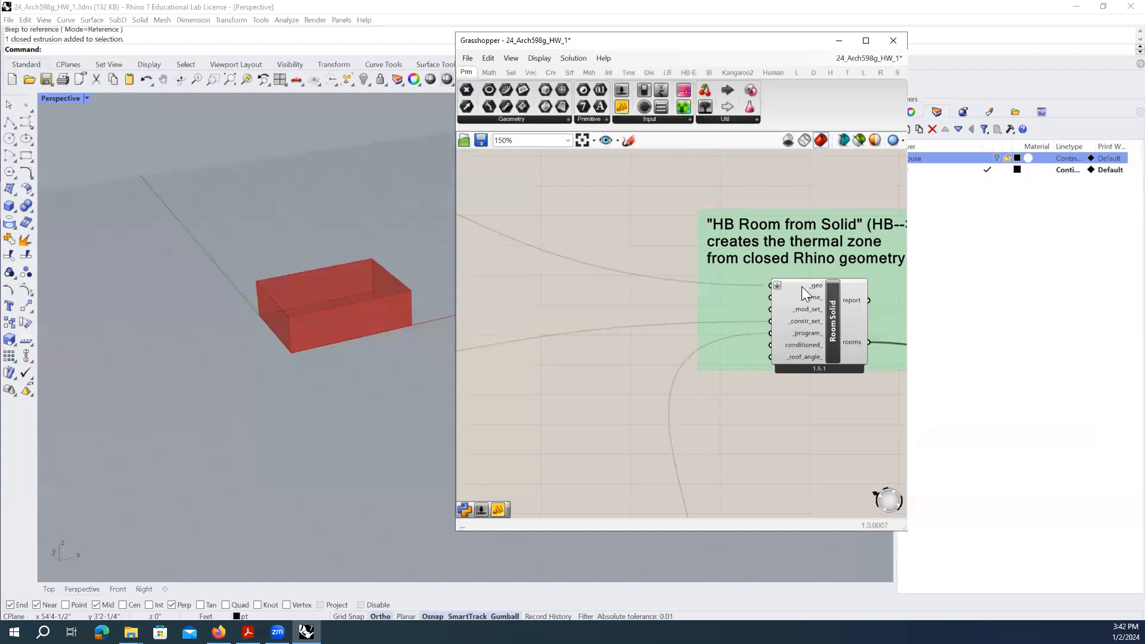
pyautogui.moveTo(814, 299)
pyautogui.click(833, 313)
pyautogui.rightClick(835, 312)
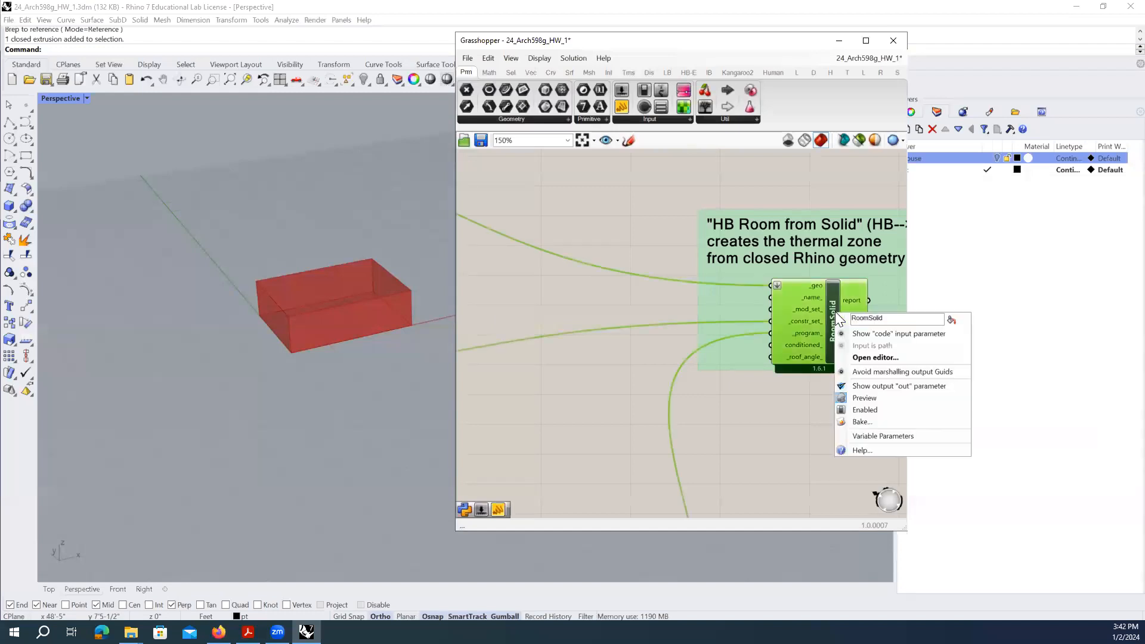
pyautogui.click(884, 398)
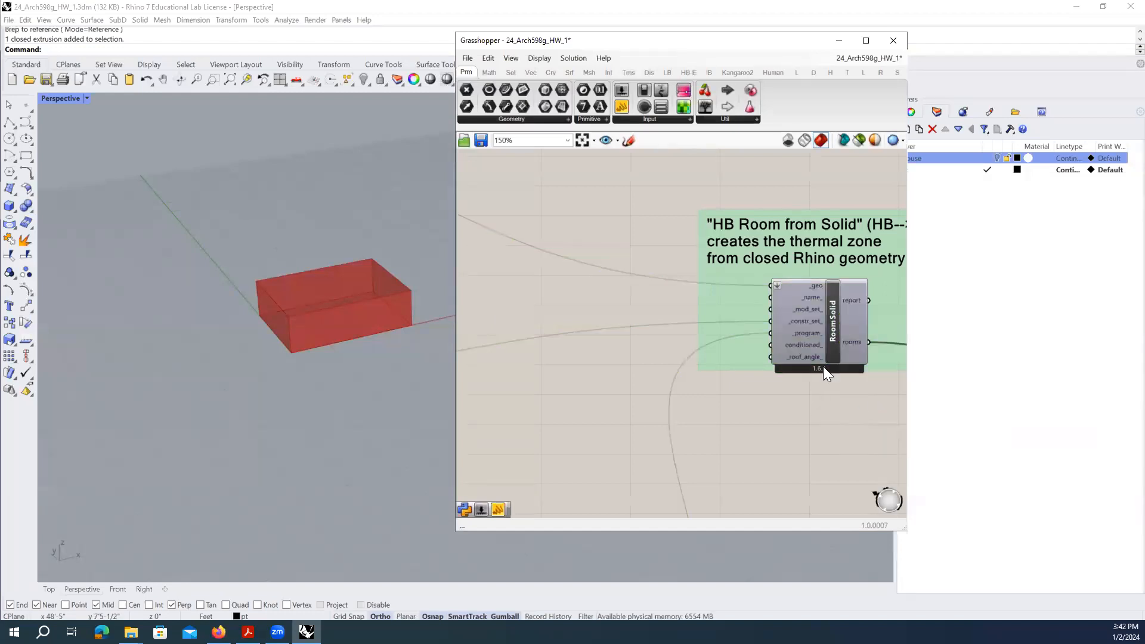
pyautogui.rightClick(831, 312)
pyautogui.click(859, 400)
pyautogui.rightClick(835, 317)
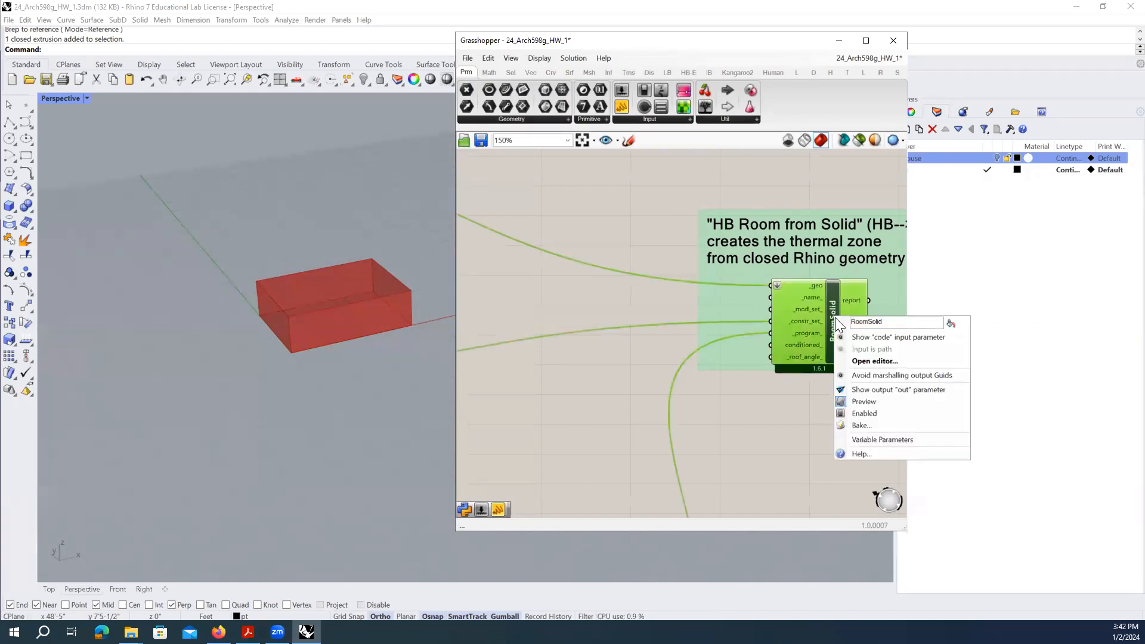
pyautogui.click(861, 398)
pyautogui.rightClick(812, 288)
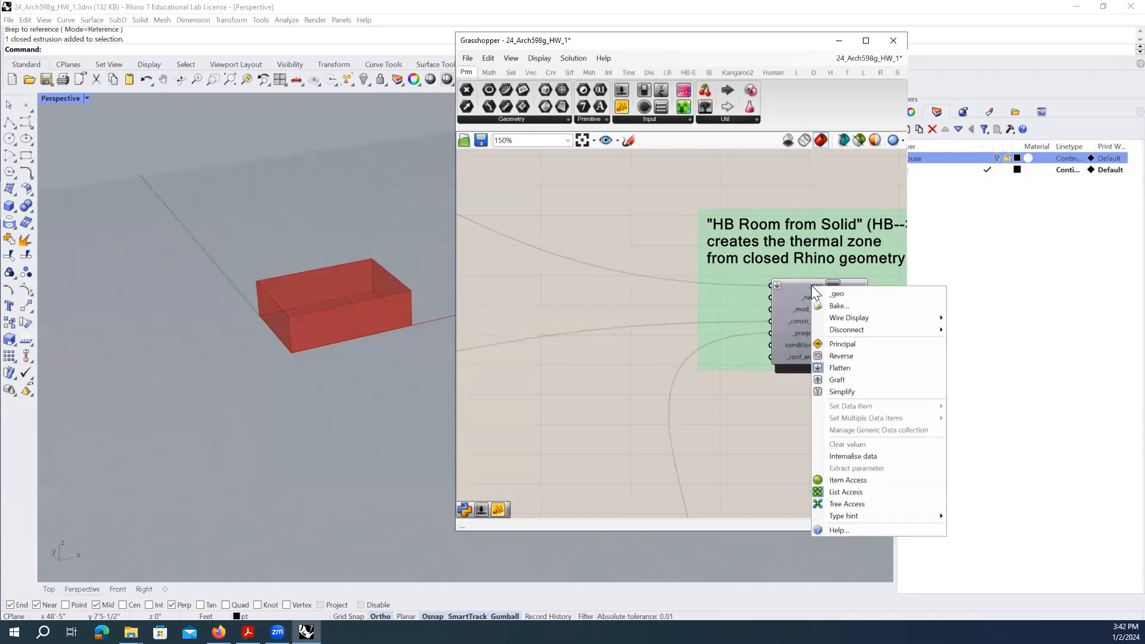
pyautogui.rightClick(804, 298)
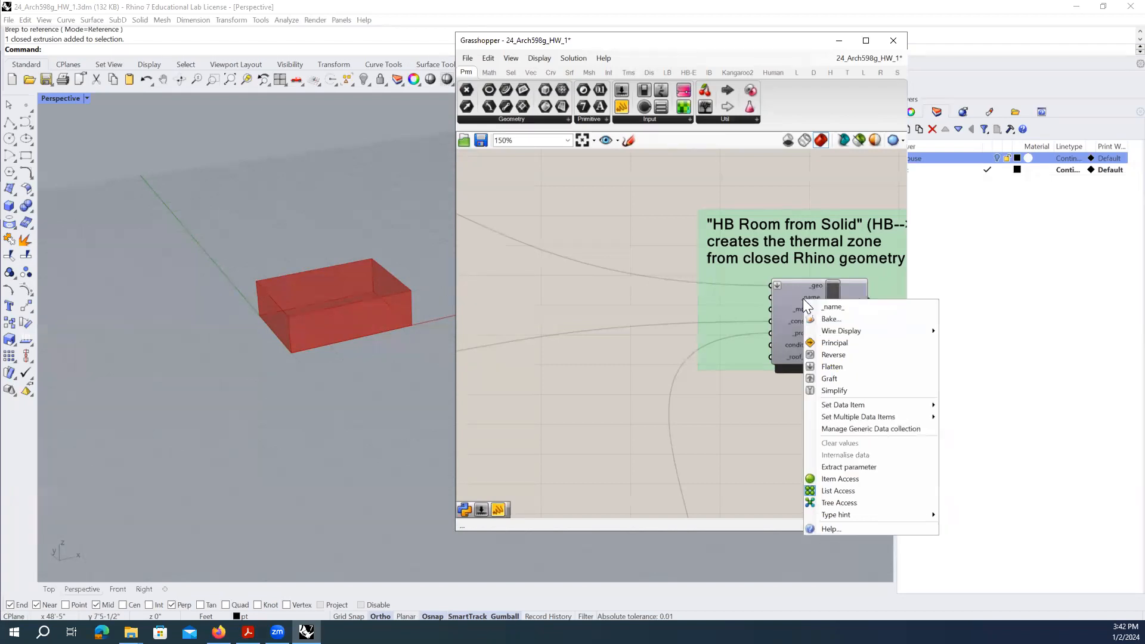
pyautogui.rightClick(848, 303)
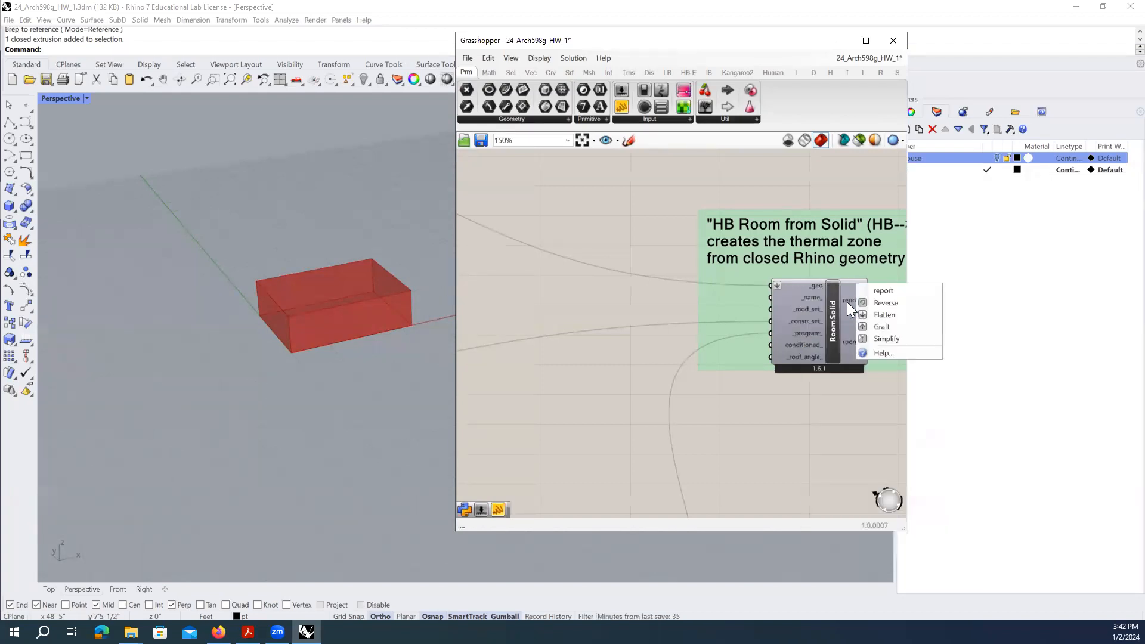
pyautogui.rightClick(835, 313)
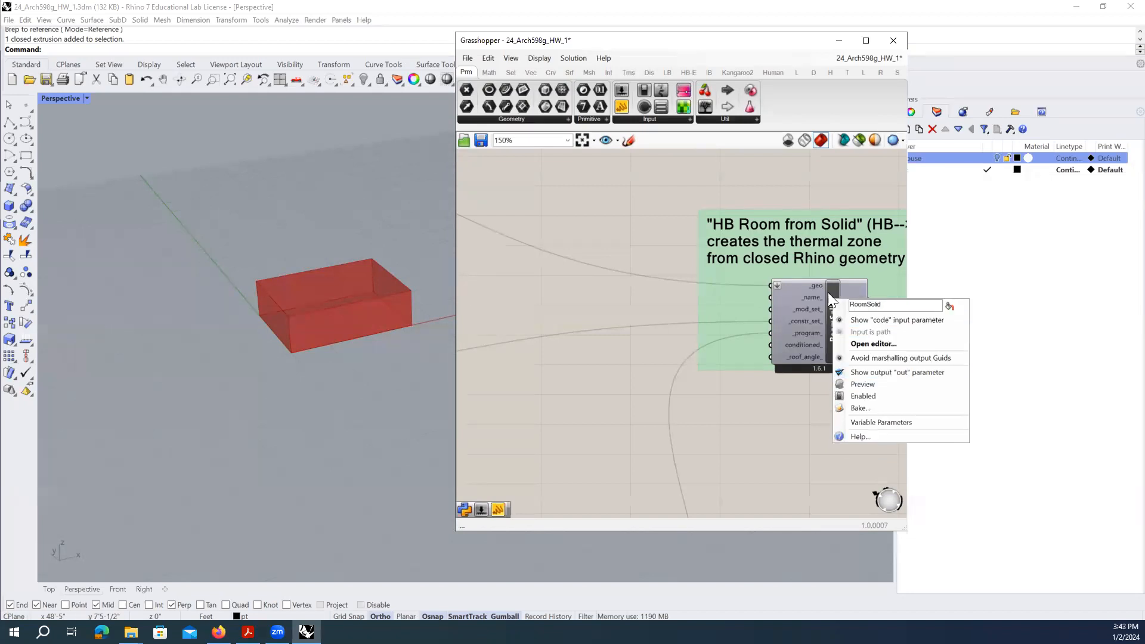
pyautogui.click(806, 360)
pyautogui.moveTo(805, 359); pyautogui.dragTo(656, 320, button='right')
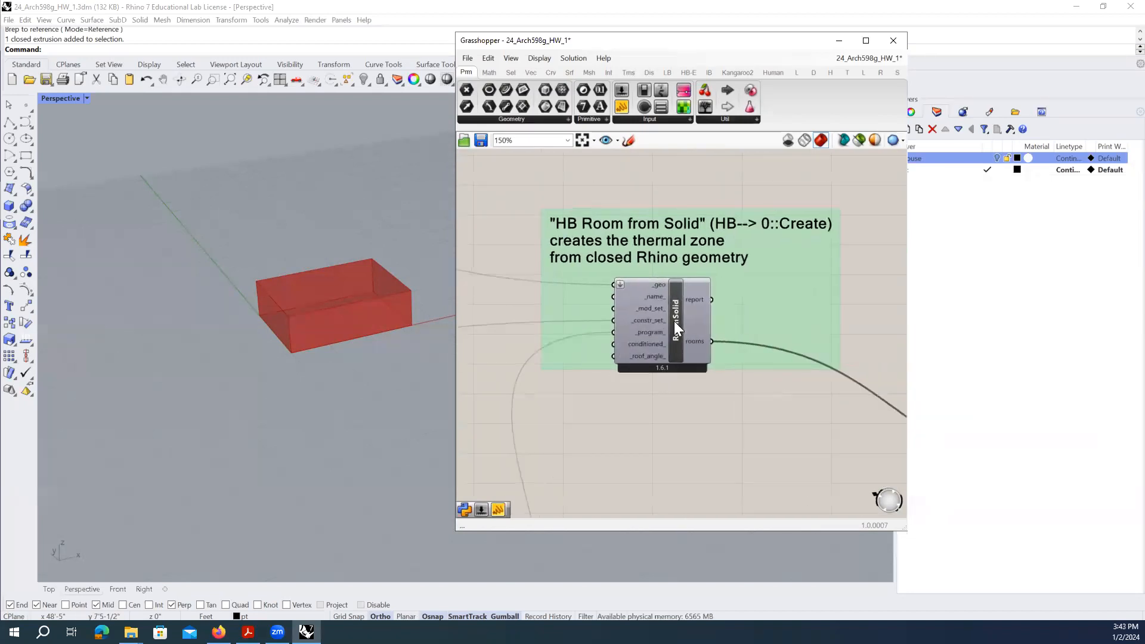
# - Select the RoomSolid component inside its group on the canvas
pyautogui.rightClick(676, 325)
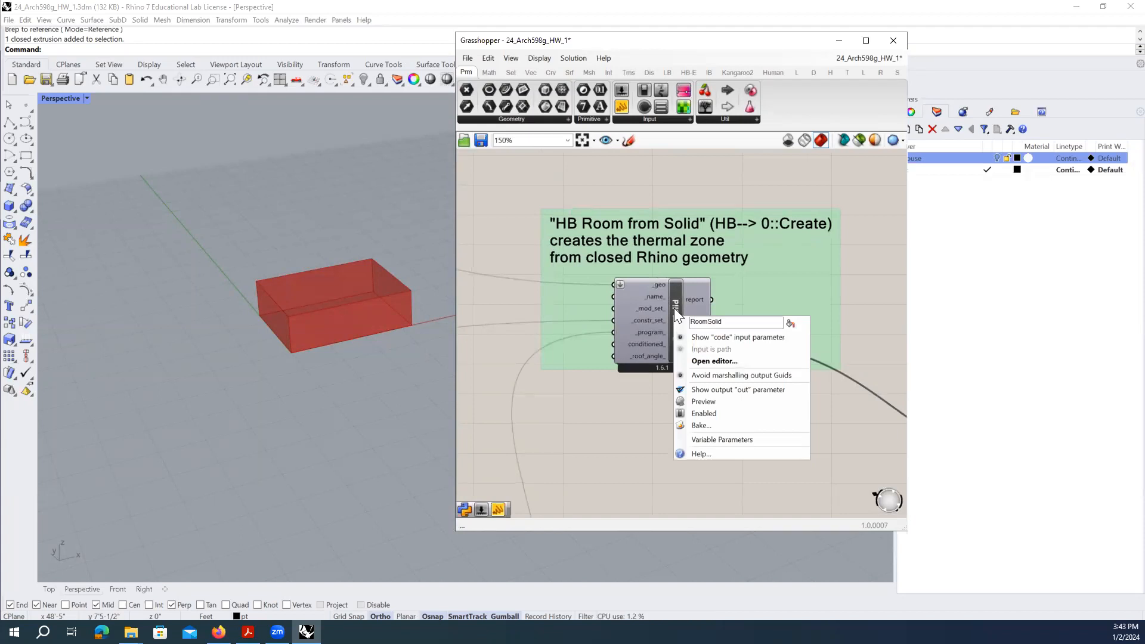
pyautogui.click(675, 299)
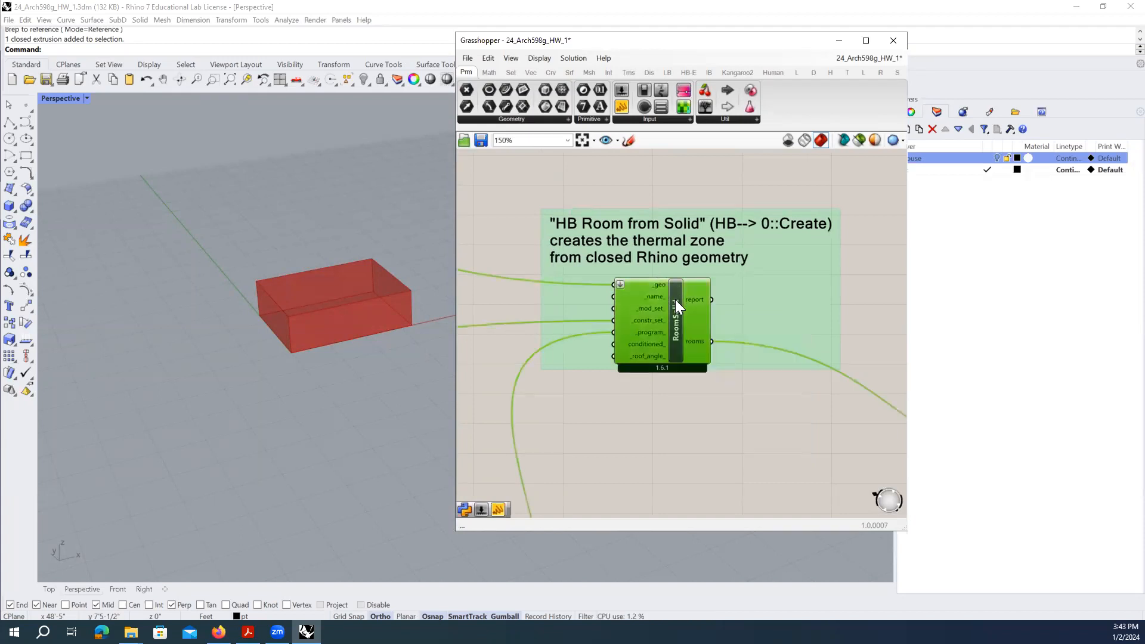
pyautogui.rightClick(753, 307)
pyautogui.rightClick(688, 405)
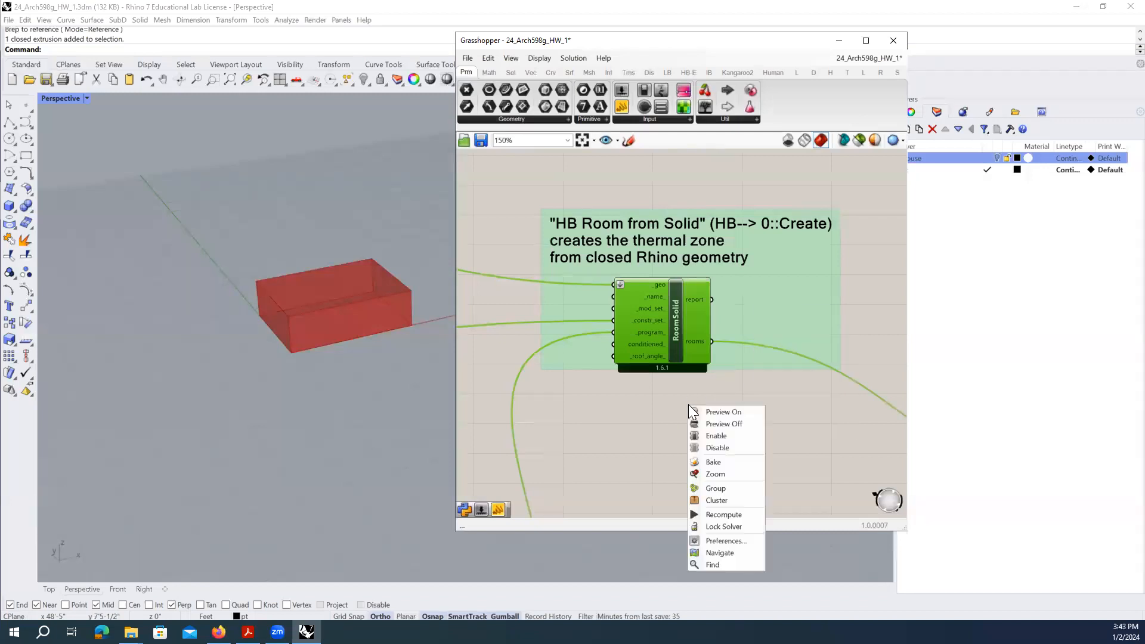
pyautogui.click(750, 326)
pyautogui.rightClick(750, 326)
pyautogui.click(751, 301)
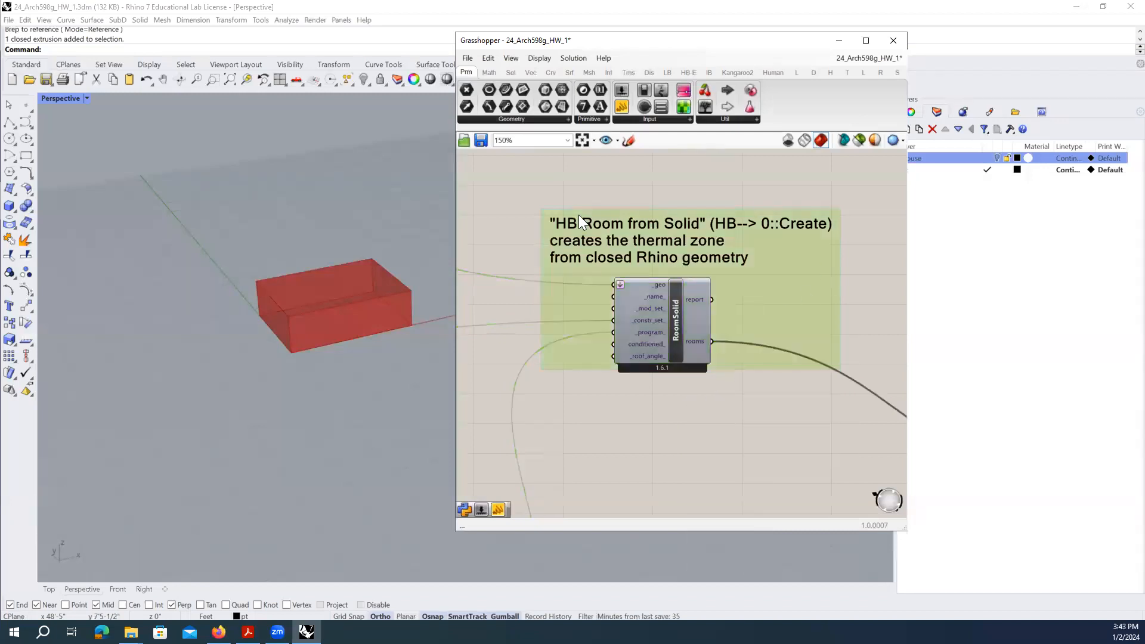
pyautogui.click(692, 338)
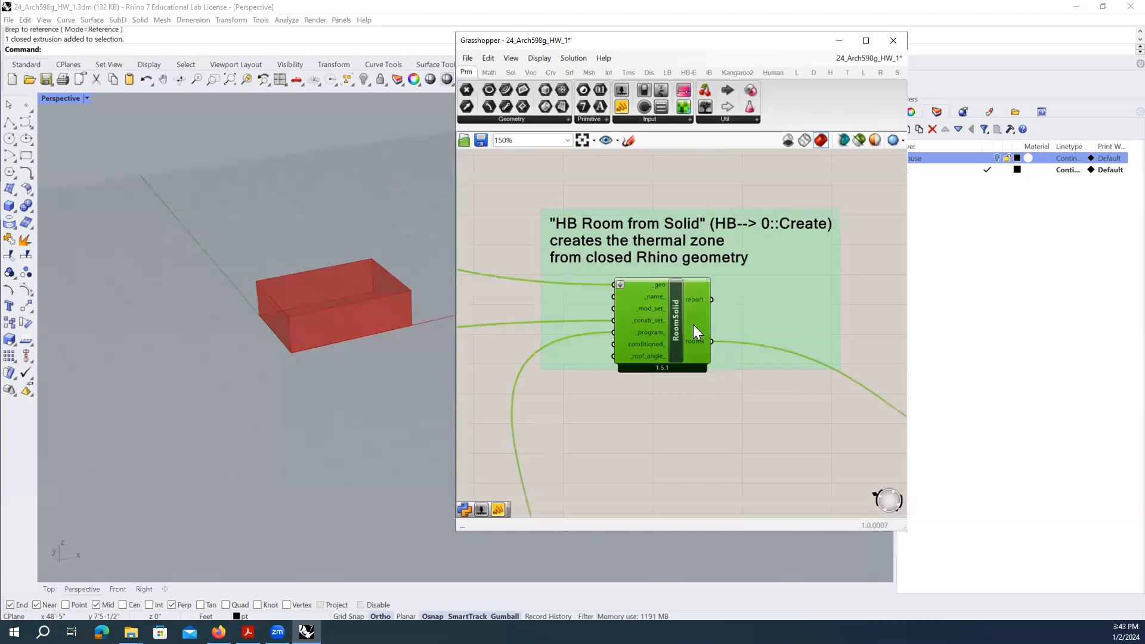
# - Set the RoomSolid component to Preview Off from the canvas menu, then clear the selection
pyautogui.rightClick(720, 396)
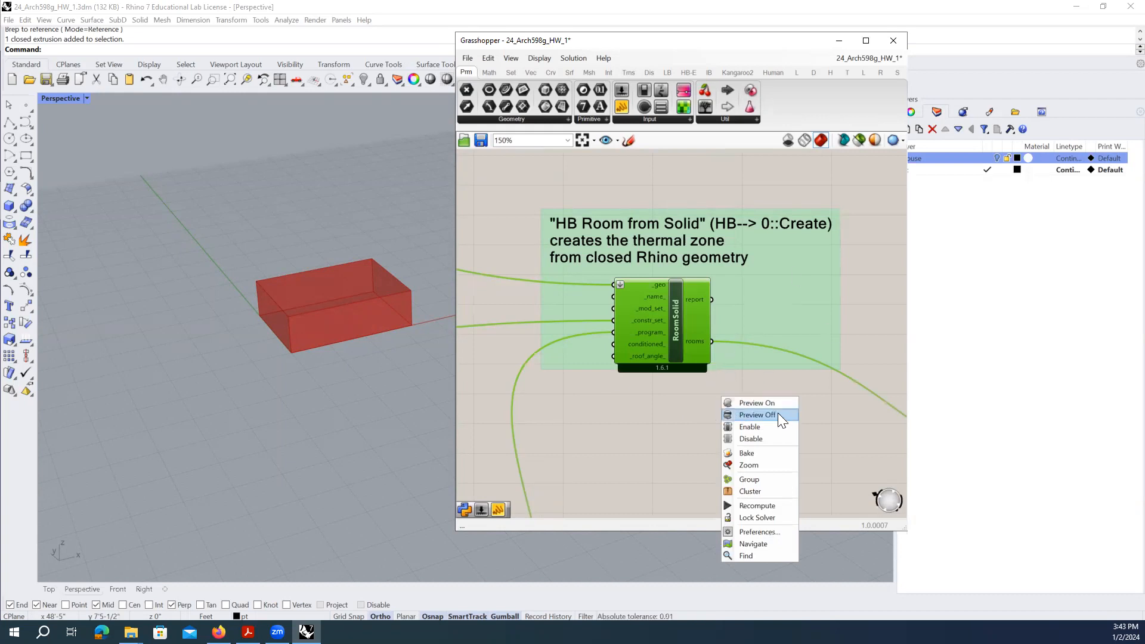
pyautogui.click(777, 414)
pyautogui.rightClick(714, 409)
pyautogui.click(758, 415)
pyautogui.rightClick(712, 412)
pyautogui.click(758, 427)
pyautogui.click(780, 403)
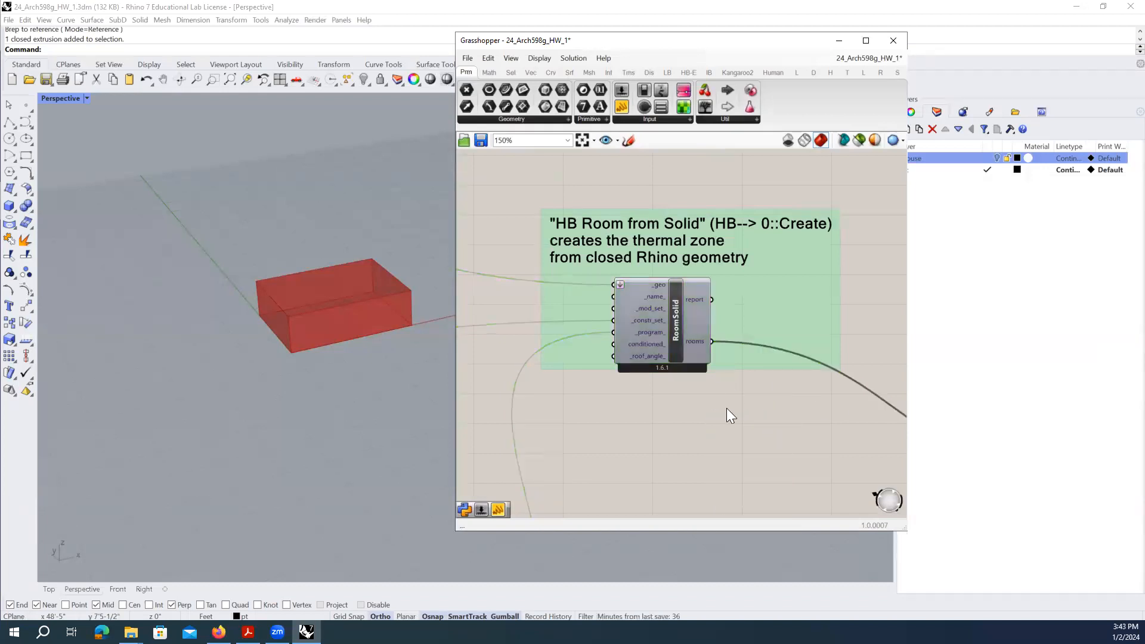
pyautogui.click(696, 357)
pyautogui.rightClick(744, 422)
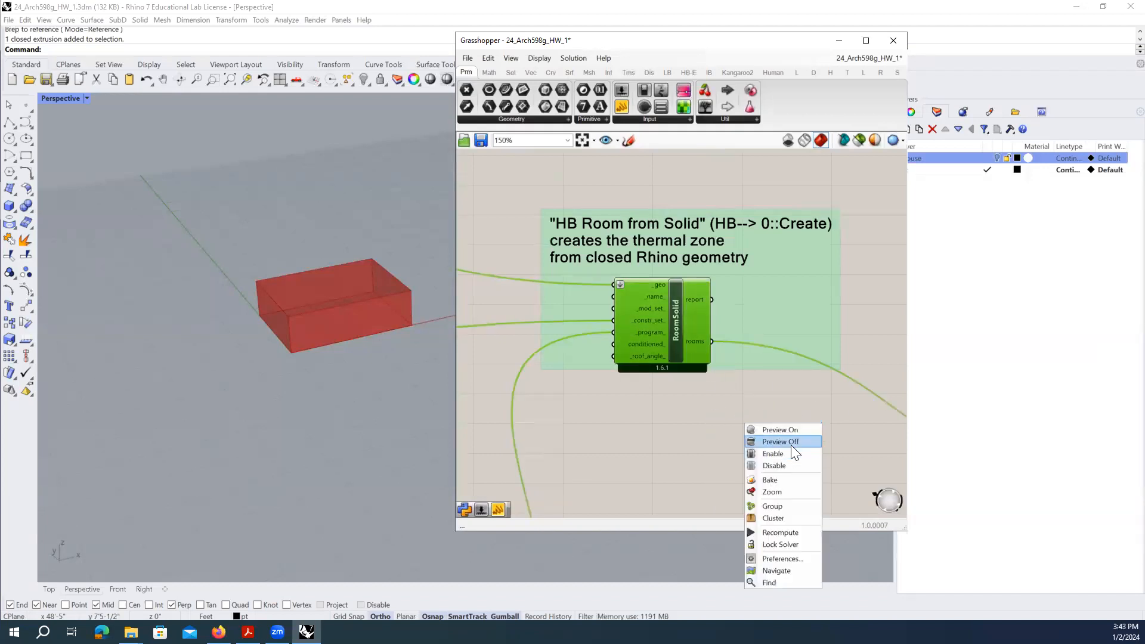
pyautogui.click(791, 445)
pyautogui.click(675, 414)
pyautogui.scroll(-5, 837, 378)
# - Window-select the thermal-zone and construction-set groups and switch their preview off
pyautogui.moveTo(571, 364); pyautogui.dragTo(713, 367, button='right')
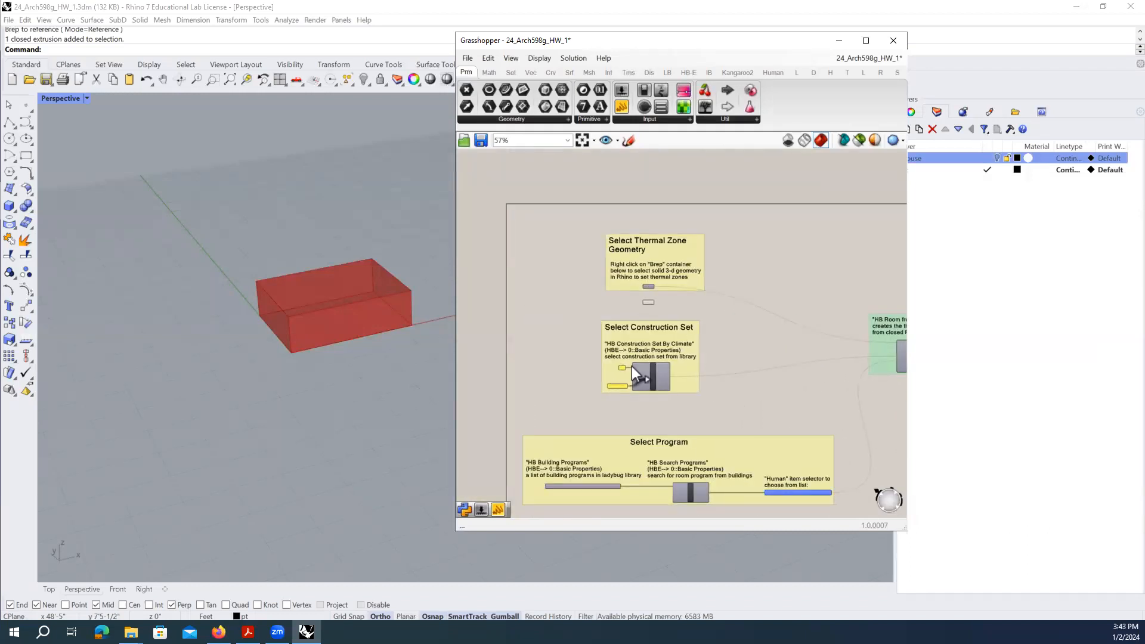
pyautogui.moveTo(729, 345); pyautogui.dragTo(667, 307, button='right')
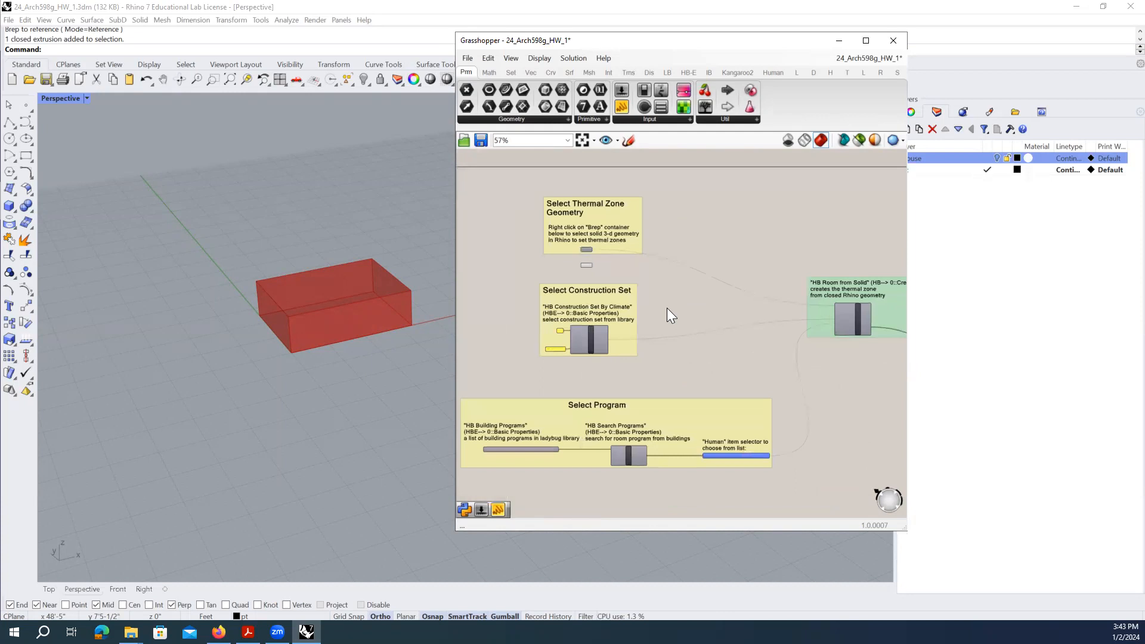
pyautogui.moveTo(865, 378); pyautogui.dragTo(495, 182)
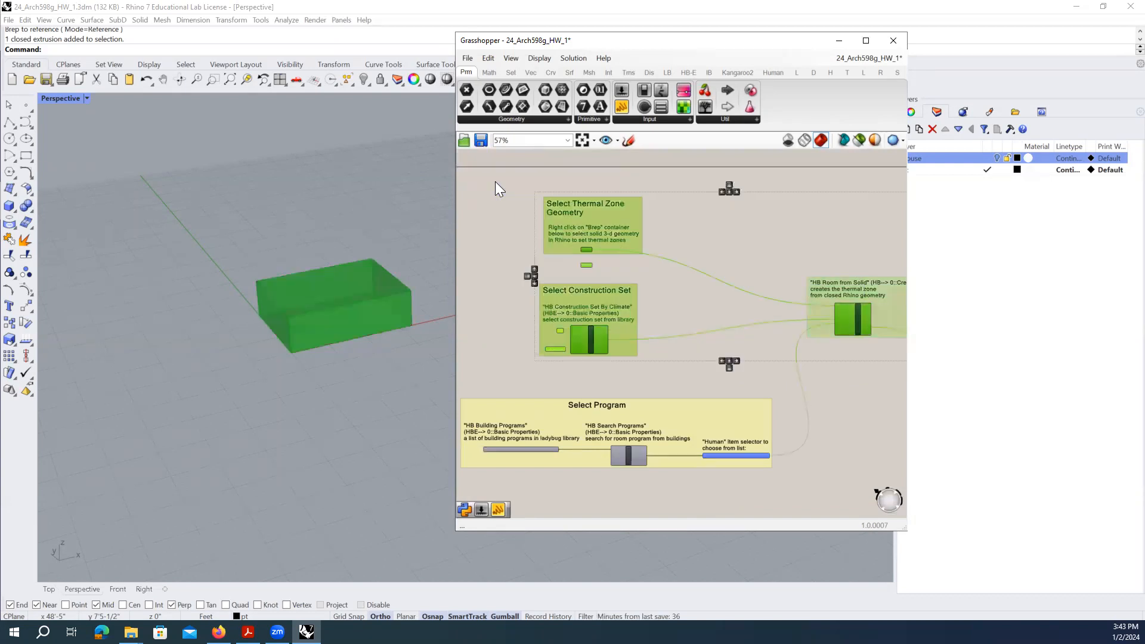
pyautogui.rightClick(725, 227)
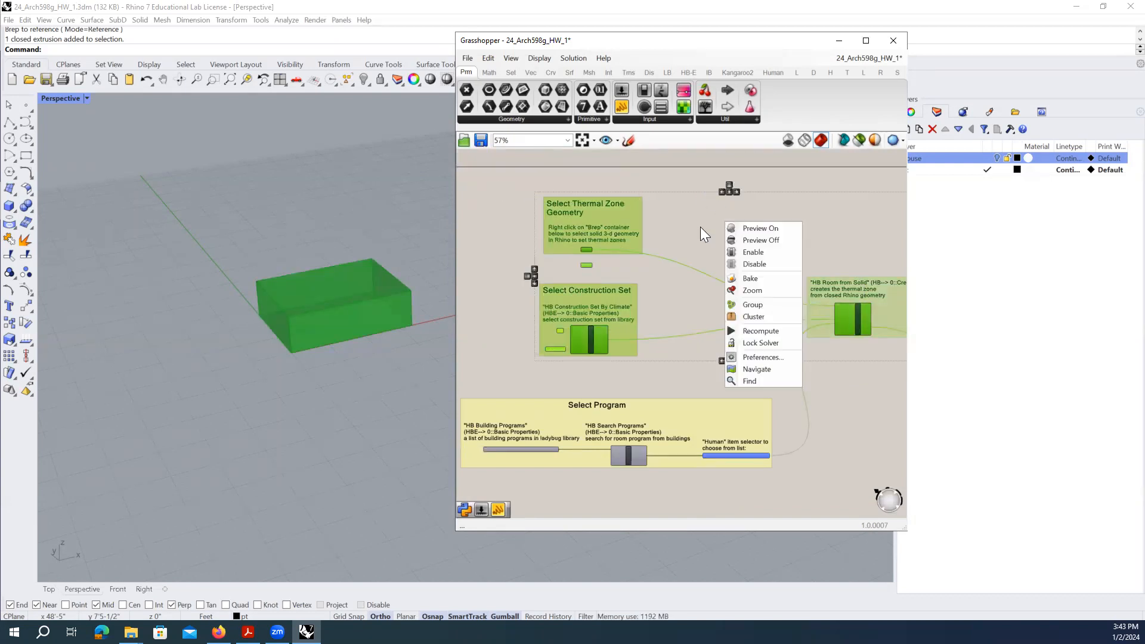
pyautogui.rightClick(652, 178)
pyautogui.rightClick(589, 175)
pyautogui.rightClick(724, 216)
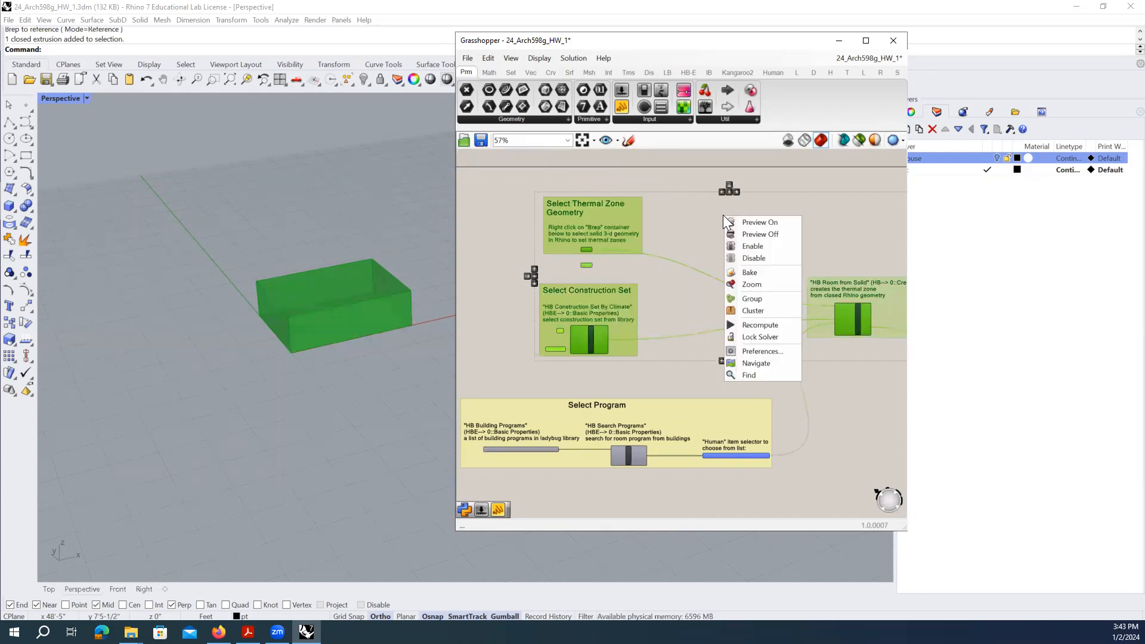
pyautogui.click(773, 233)
pyautogui.click(772, 233)
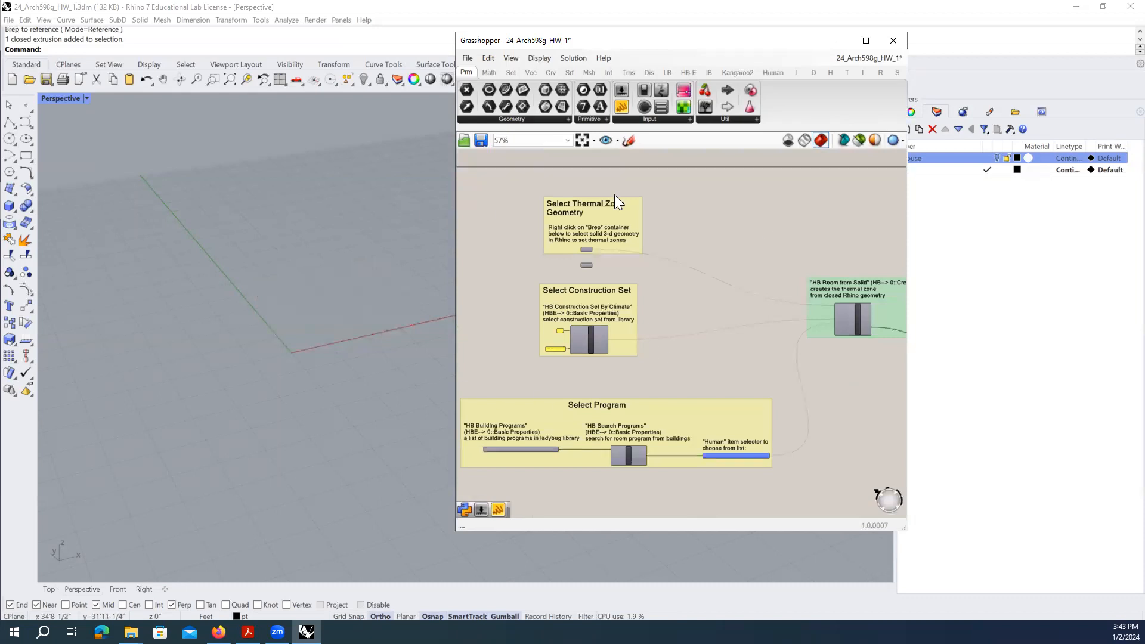
# - Window-select both Select groups plus HB Room from Solid and set them to Preview Off
pyautogui.moveTo(878, 380); pyautogui.dragTo(491, 171)
pyautogui.rightClick(693, 180)
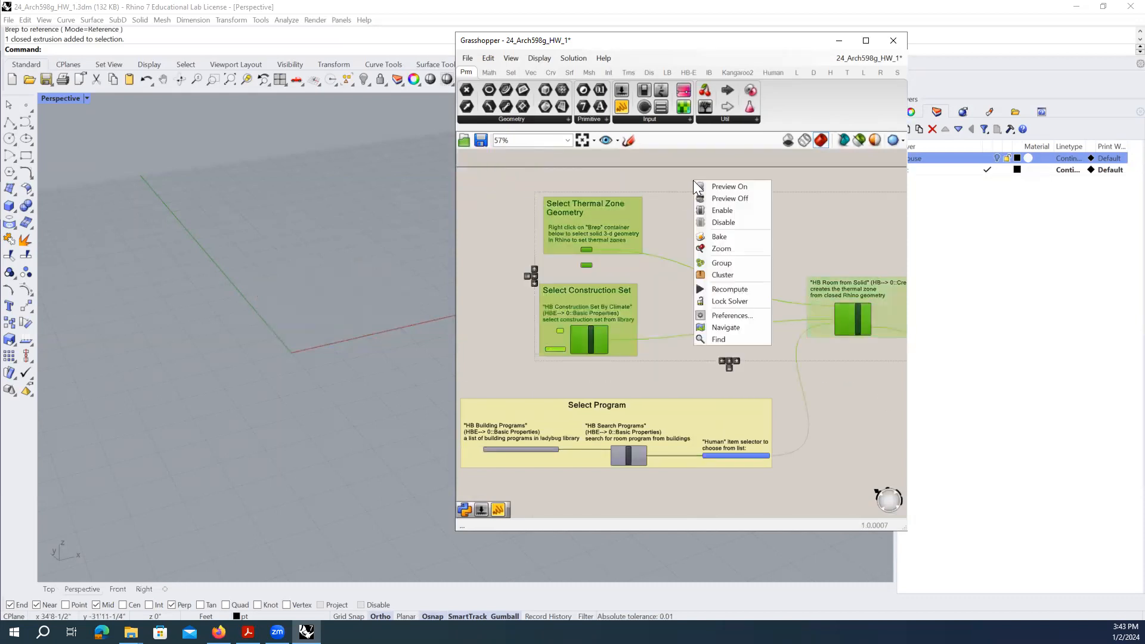
pyautogui.click(729, 188)
pyautogui.click(740, 232)
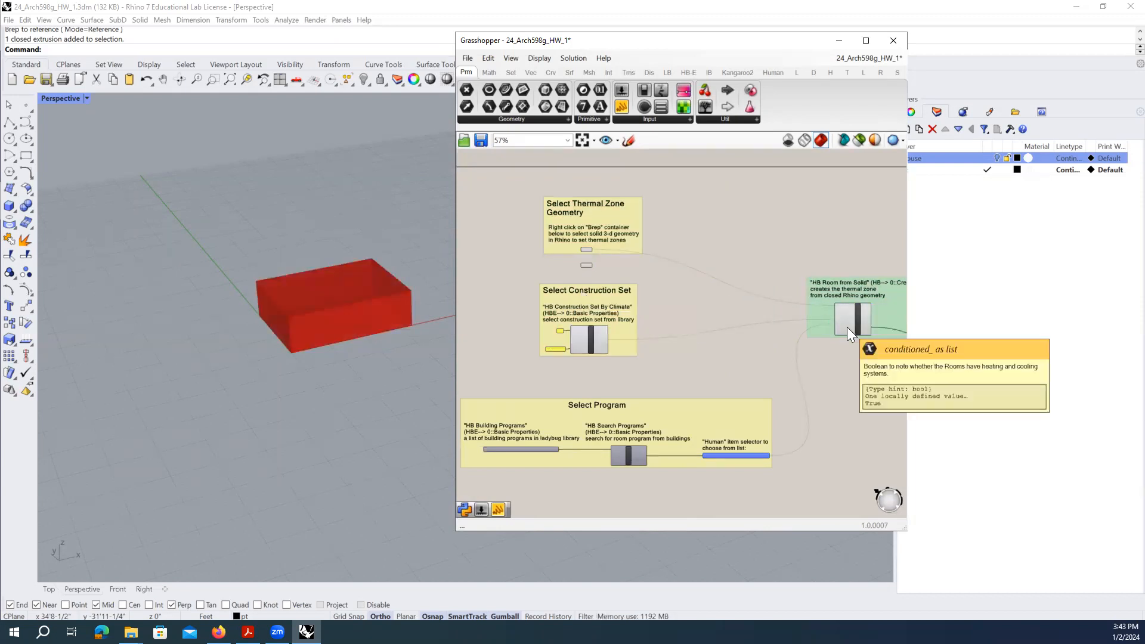
pyautogui.scroll(-1, 684, 290)
pyautogui.moveTo(839, 356); pyautogui.dragTo(552, 202)
pyautogui.rightClick(677, 215)
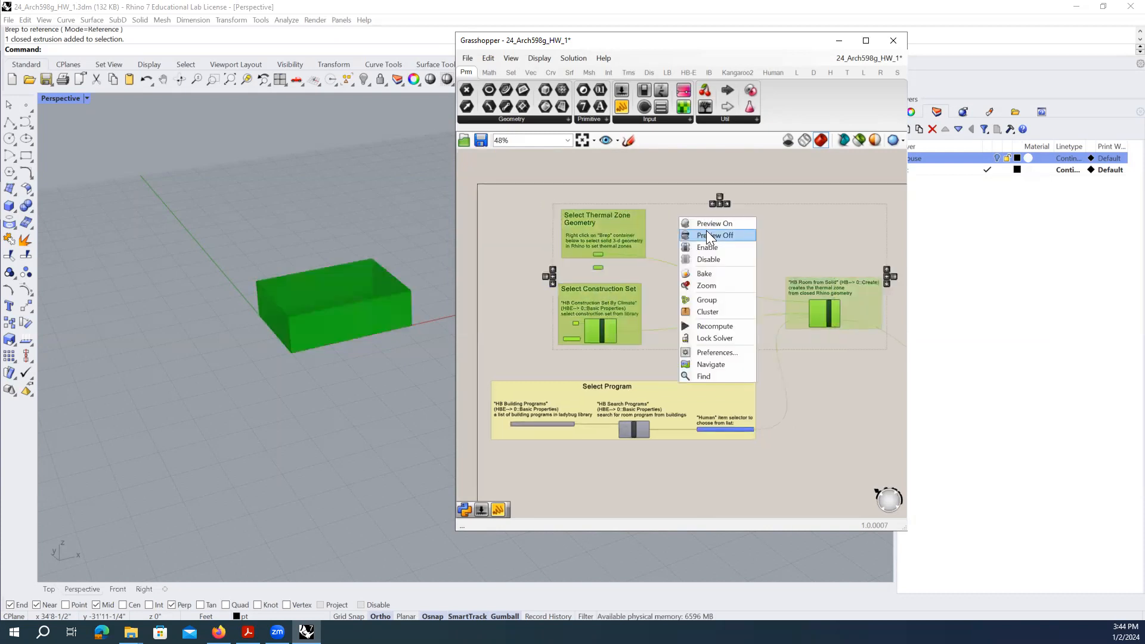
pyautogui.click(706, 230)
pyautogui.scroll(5, 602, 262)
# - Bring the Thermal Zone Geometry group into view and change the geometry preview display mode
pyautogui.moveTo(631, 299); pyautogui.dragTo(550, 270)
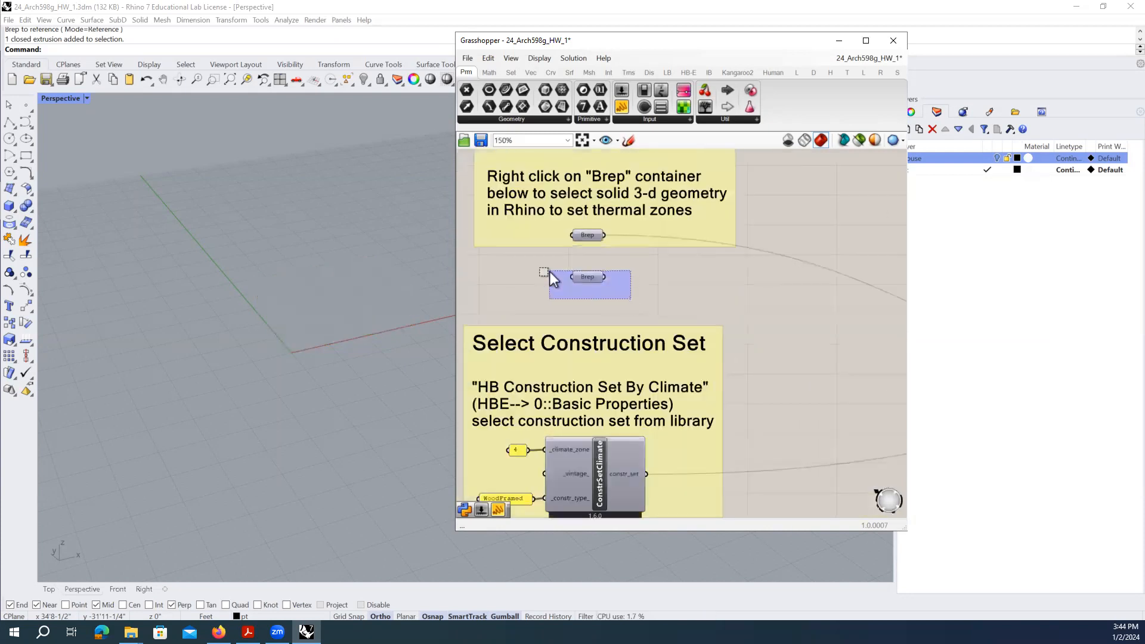
pyautogui.moveTo(762, 269); pyautogui.dragTo(744, 304, button='right')
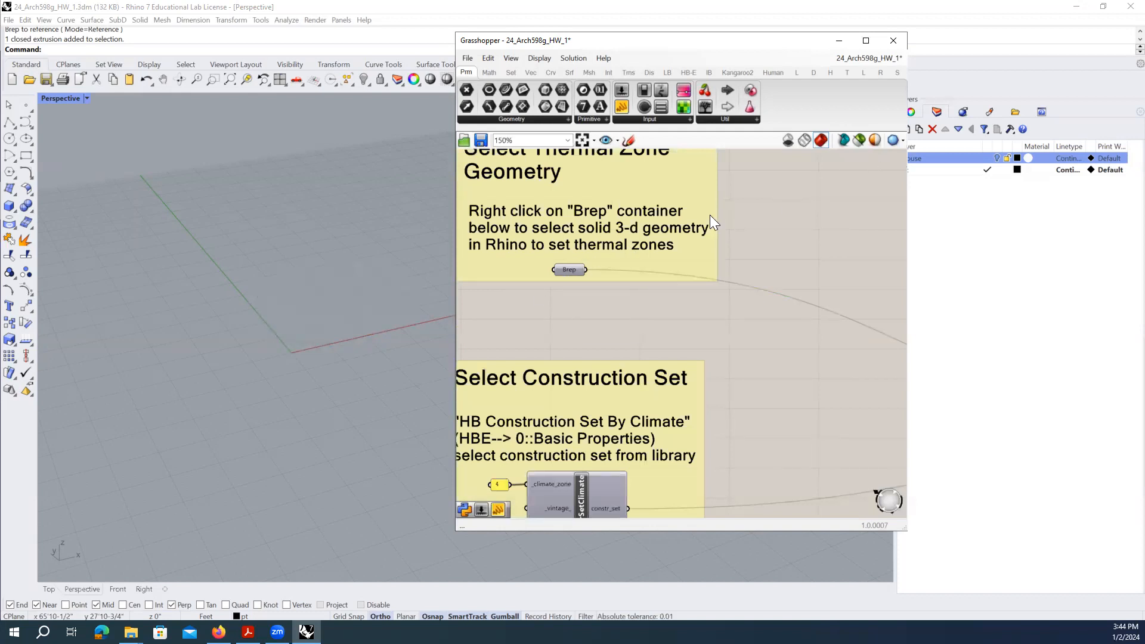
pyautogui.click(859, 140)
pyautogui.click(566, 268)
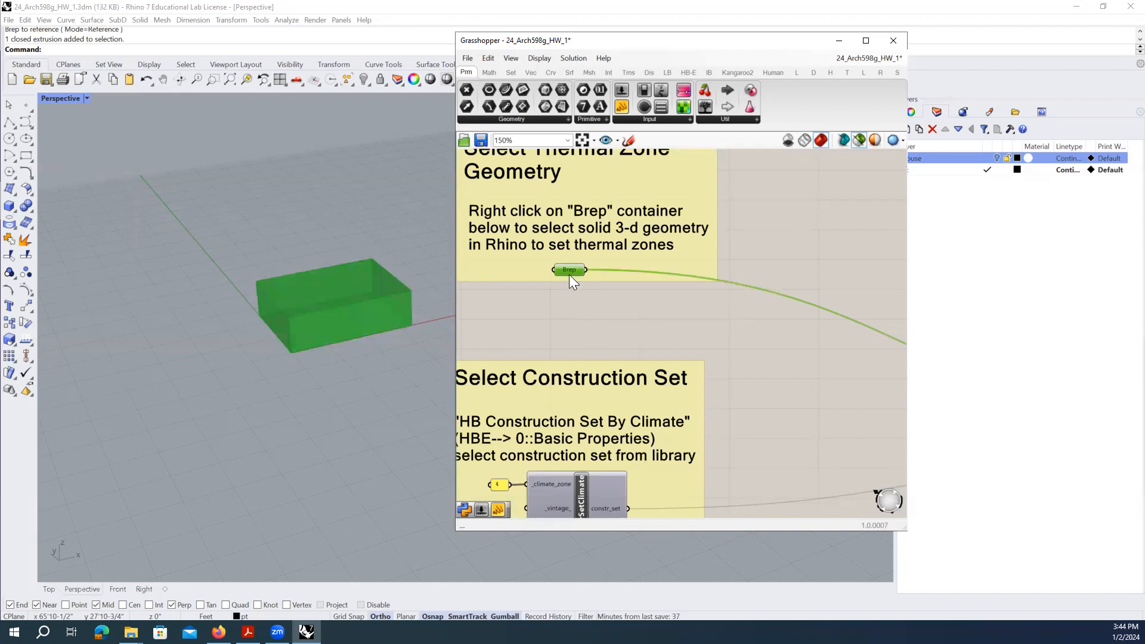
pyautogui.moveTo(574, 267)
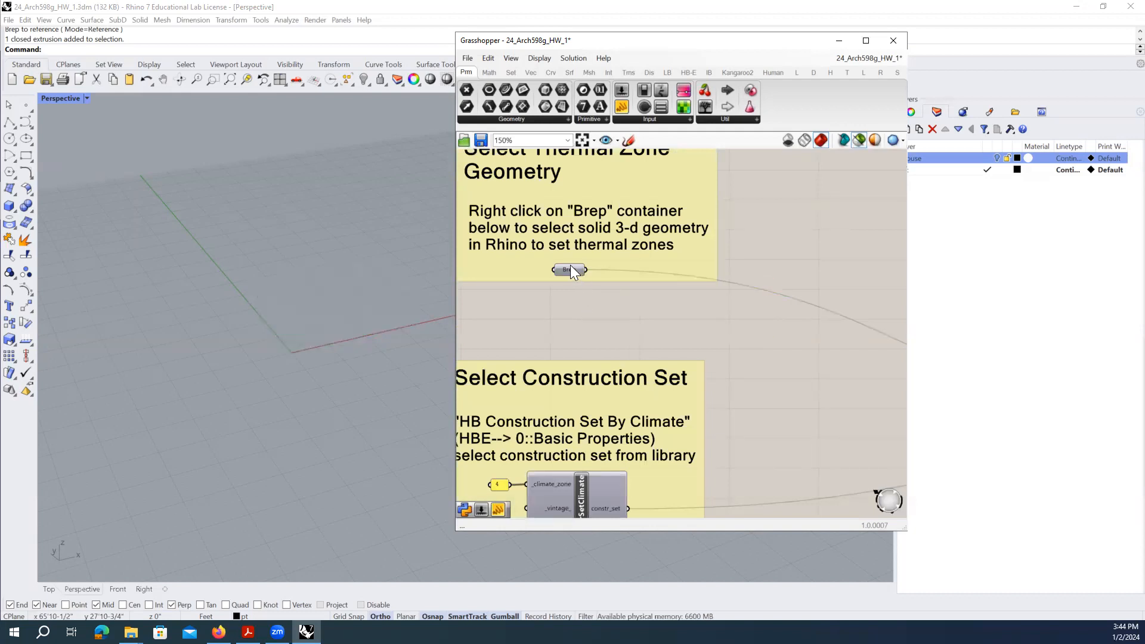
pyautogui.click(783, 215)
# - Untick Preview on the Brep container so its box disappears from Rhino
pyautogui.click(571, 267)
pyautogui.rightClick(570, 267)
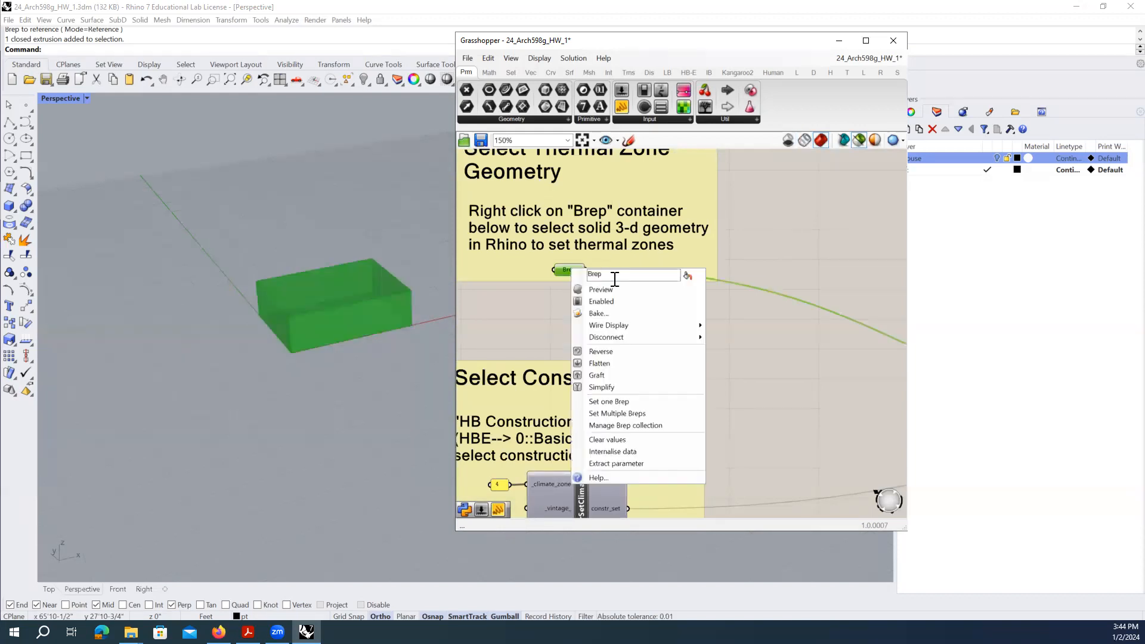
pyautogui.click(632, 290)
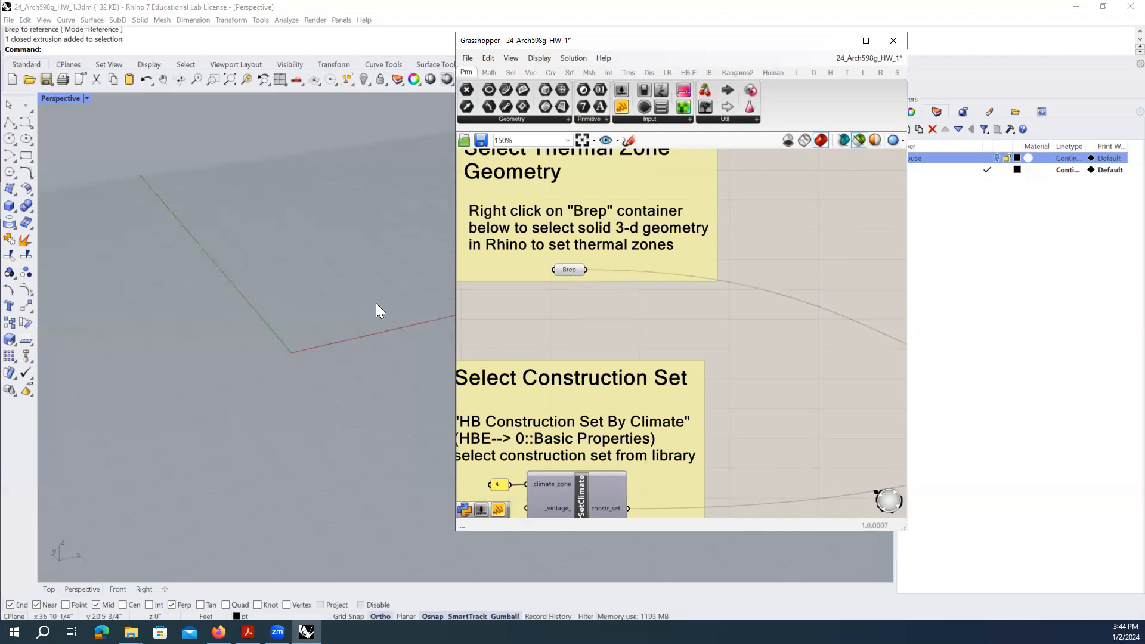
pyautogui.scroll(-3, 285, 347)
pyautogui.scroll(5, 327, 302)
pyautogui.click(572, 269)
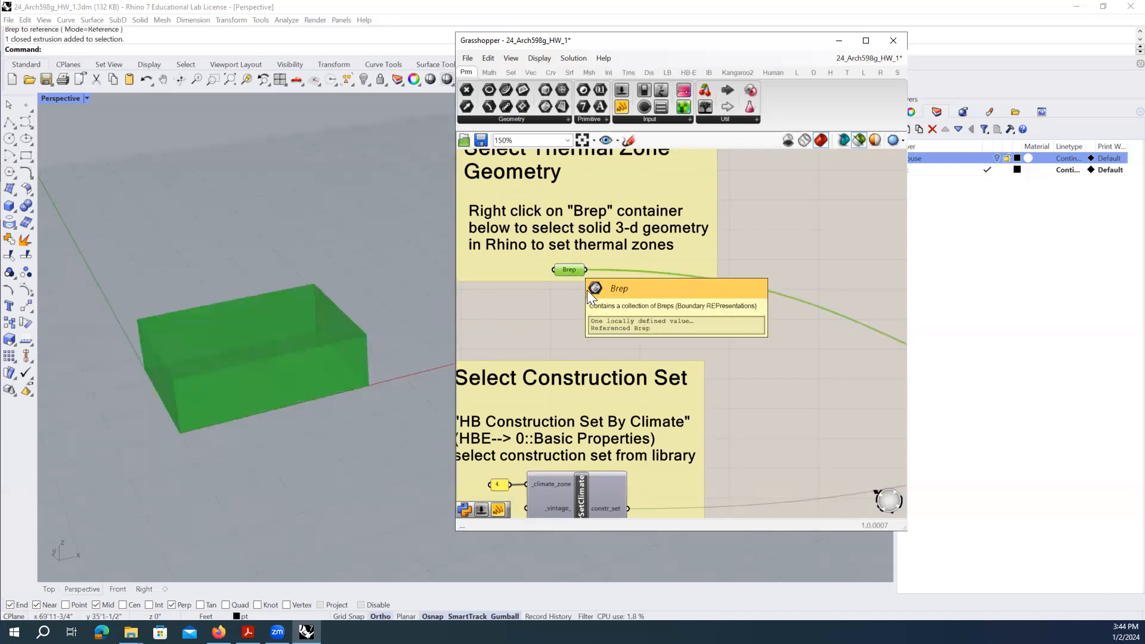
pyautogui.click(818, 244)
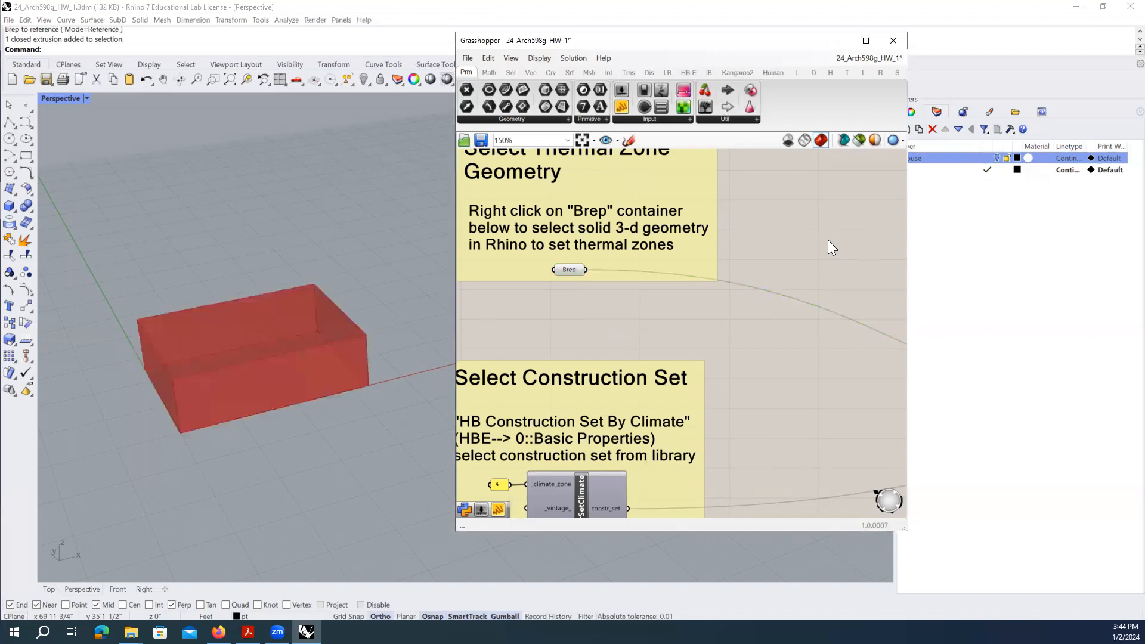
# - Disable the Brep container, then re-enable it
pyautogui.rightClick(566, 269)
pyautogui.click(592, 299)
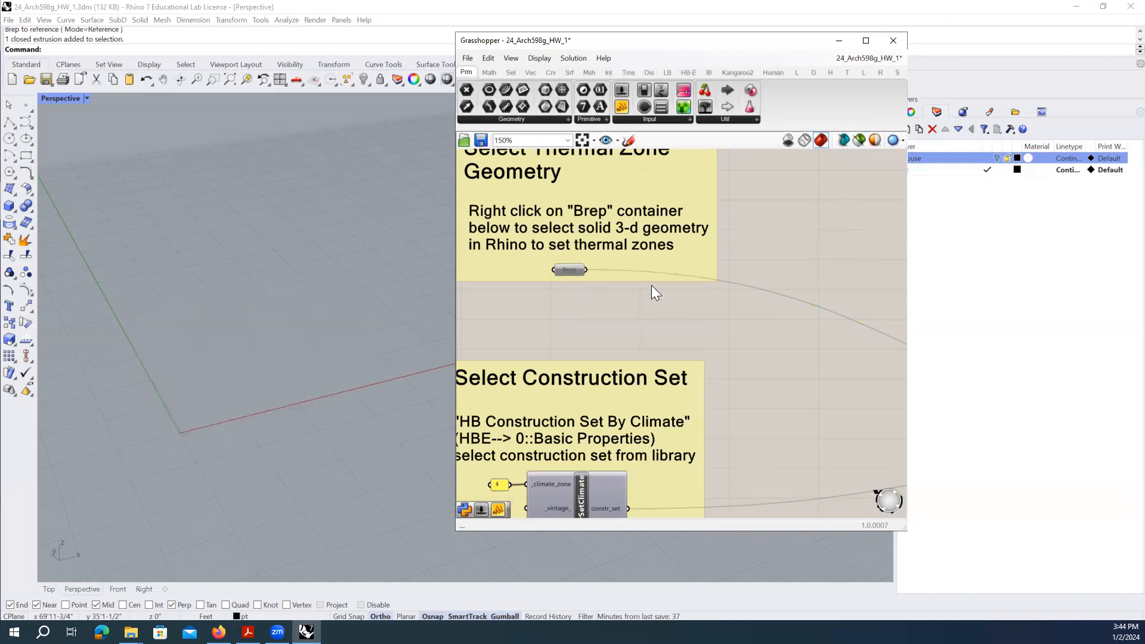
pyautogui.rightClick(569, 269)
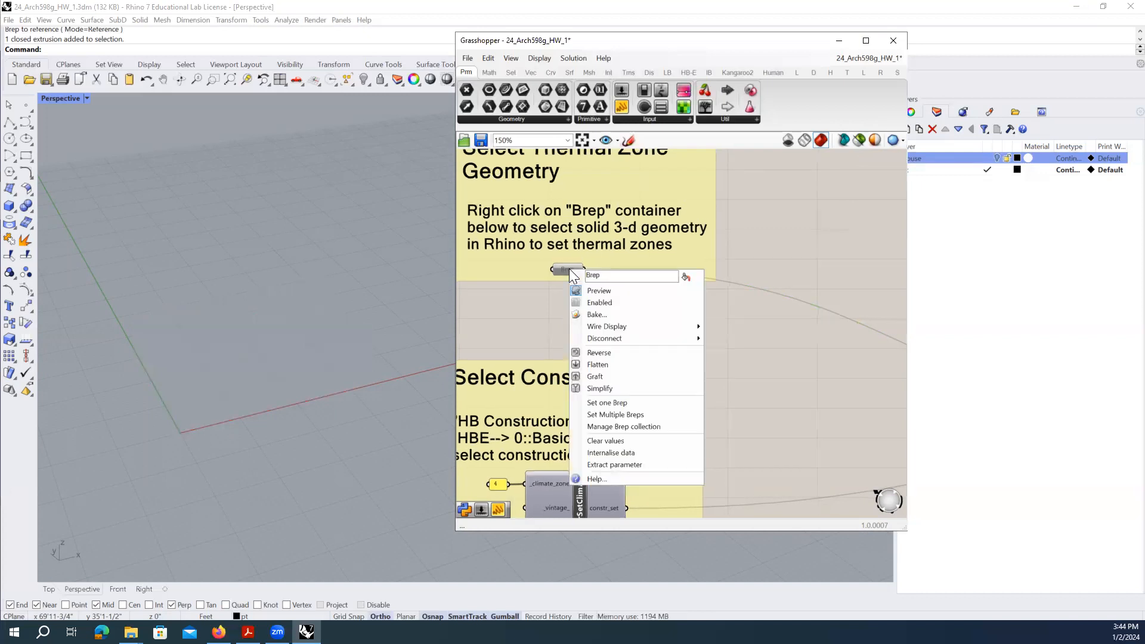
pyautogui.click(553, 327)
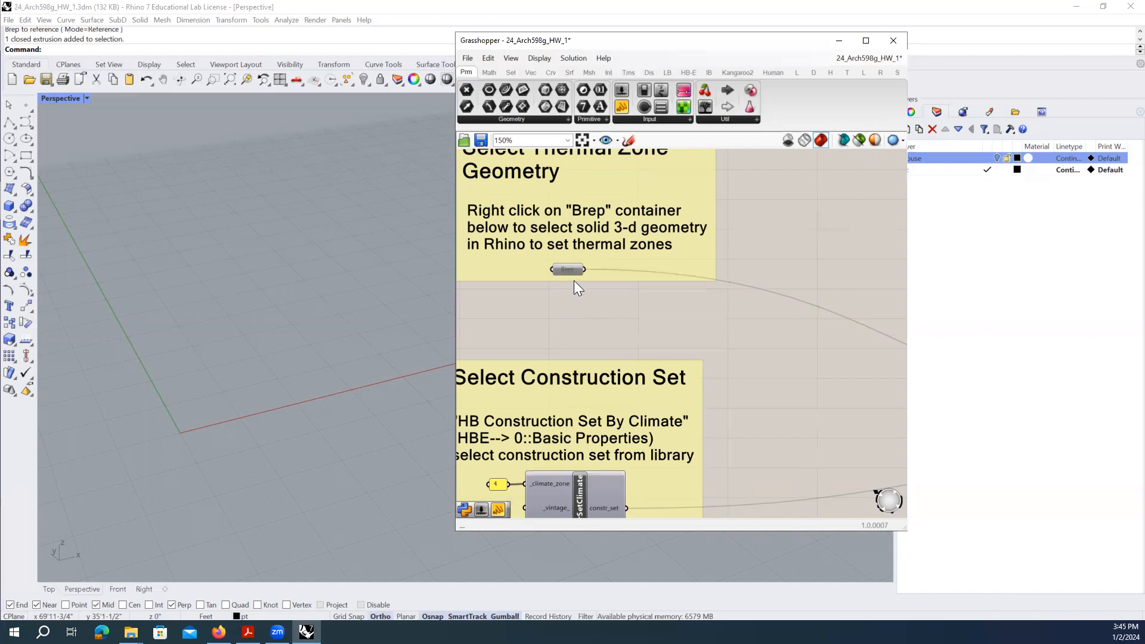
pyautogui.scroll(3, 567, 271)
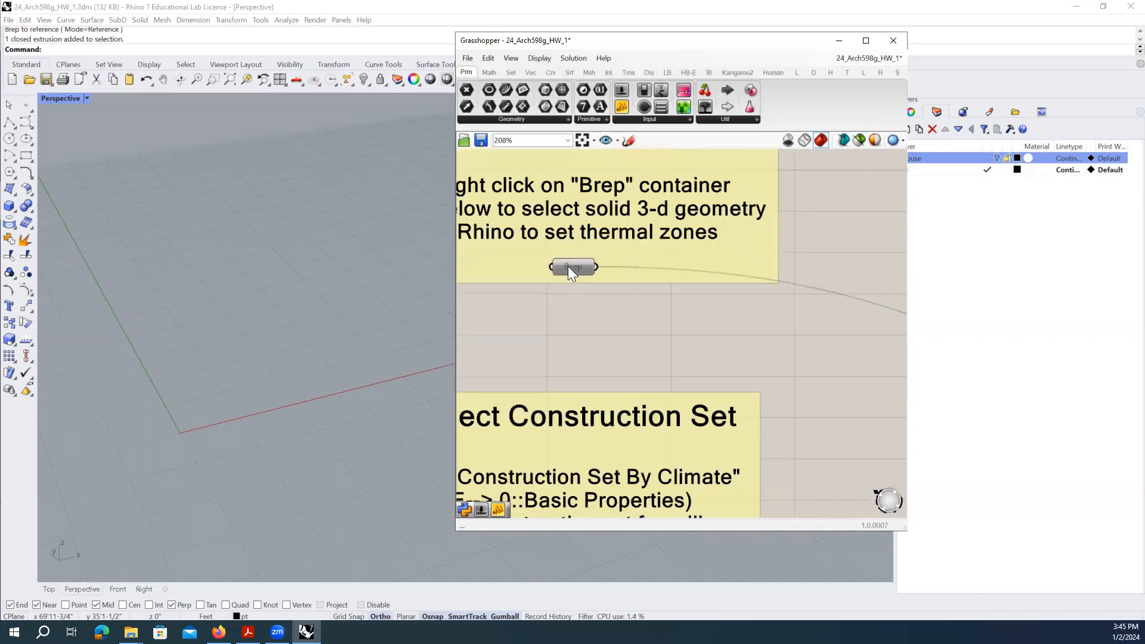
pyautogui.rightClick(570, 268)
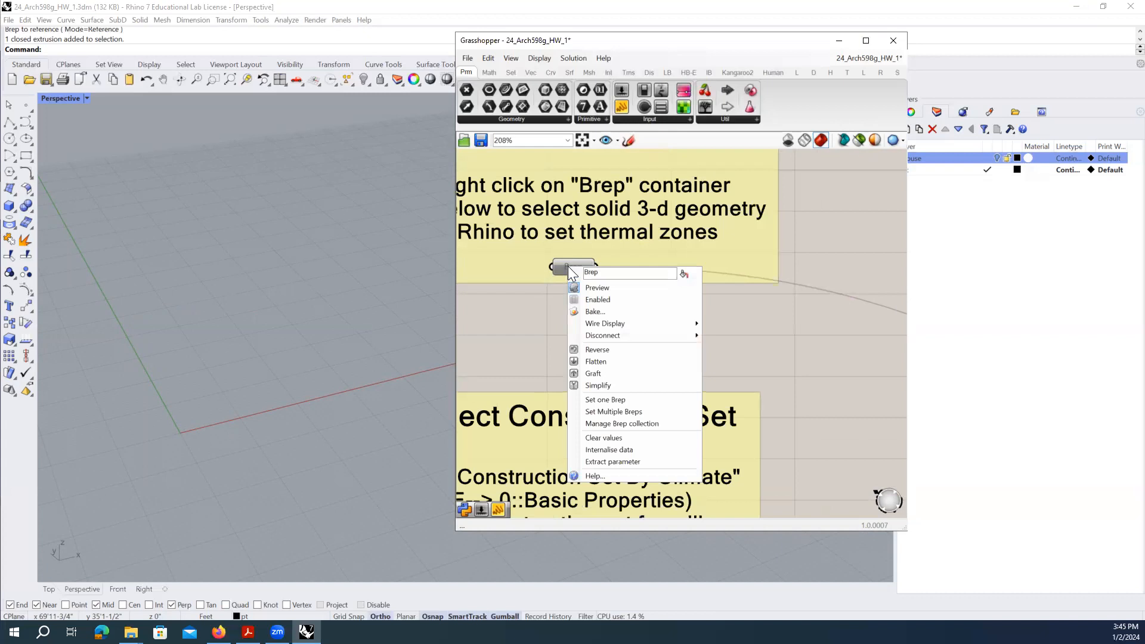
pyautogui.click(554, 298)
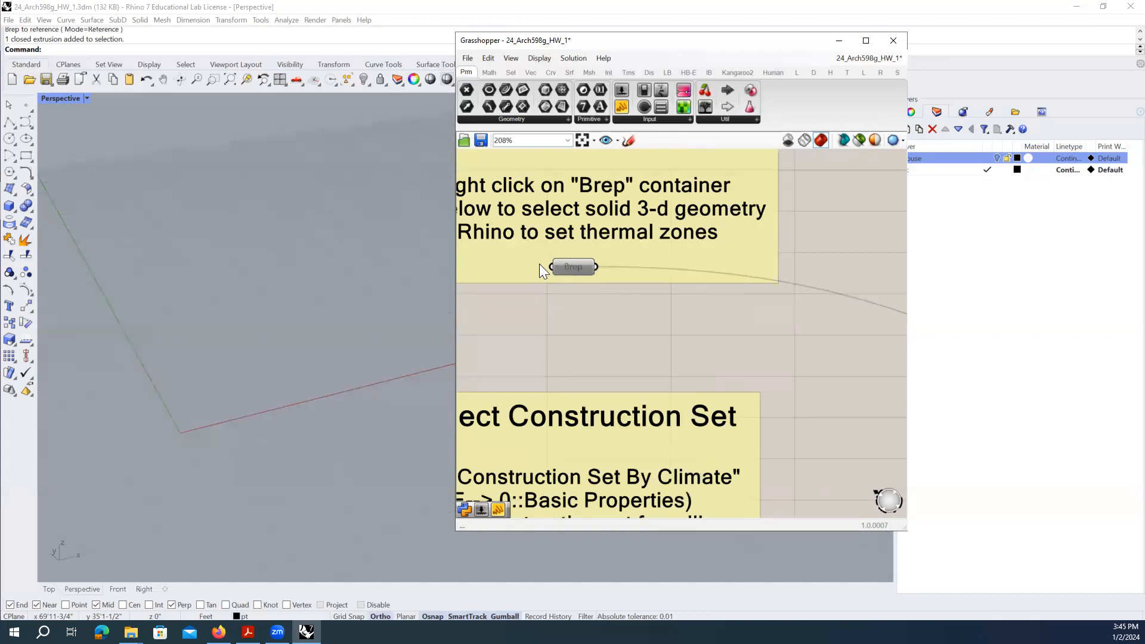
pyautogui.scroll(-2, 573, 267)
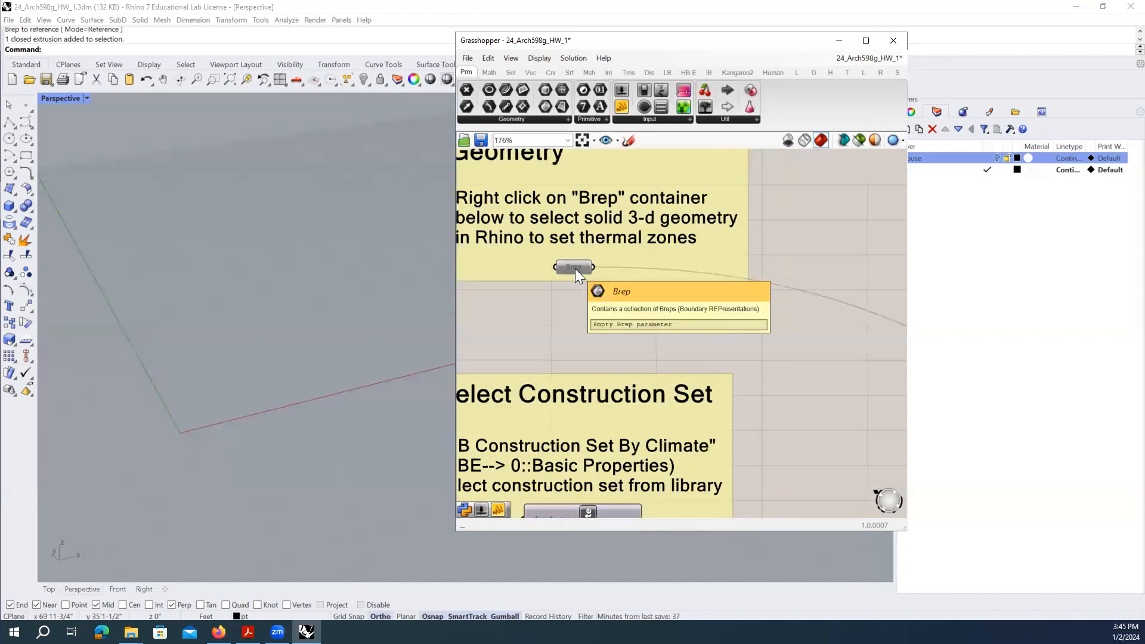
pyautogui.rightClick(578, 267)
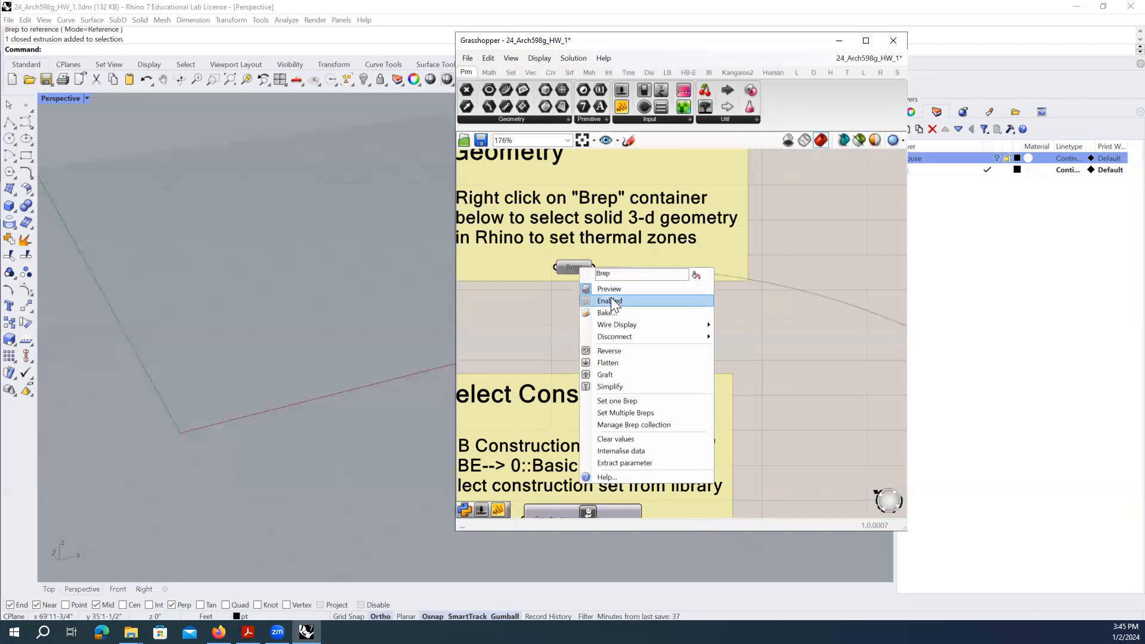
pyautogui.click(611, 299)
# - Hide the Brep container's box preview, then disable and re-enable the container once more
pyautogui.rightClick(582, 267)
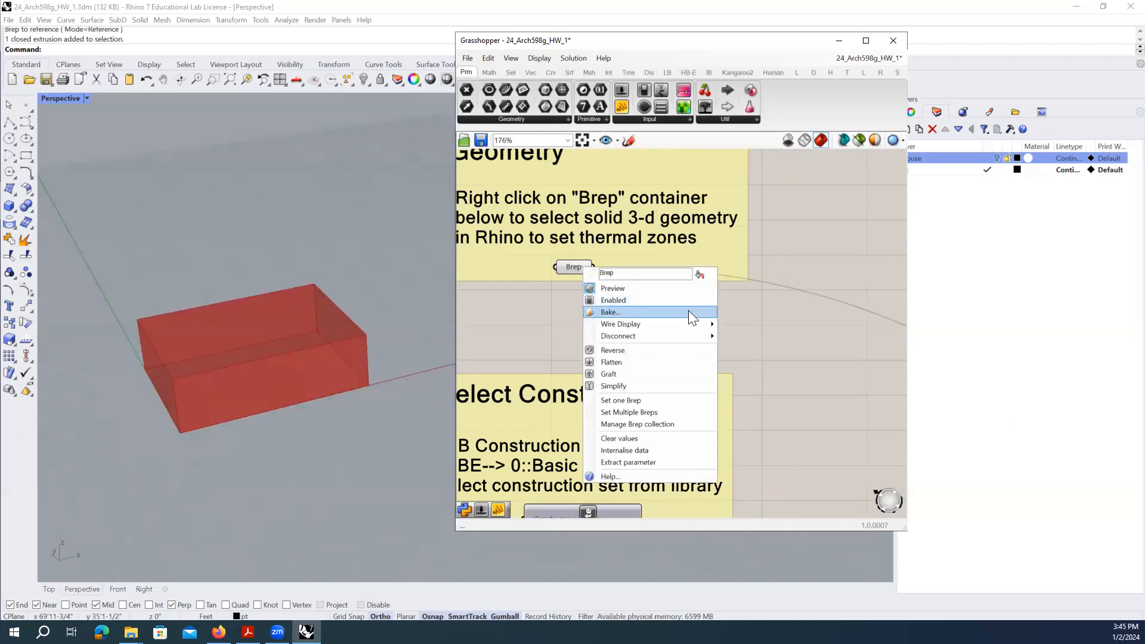
pyautogui.click(618, 288)
pyautogui.click(580, 269)
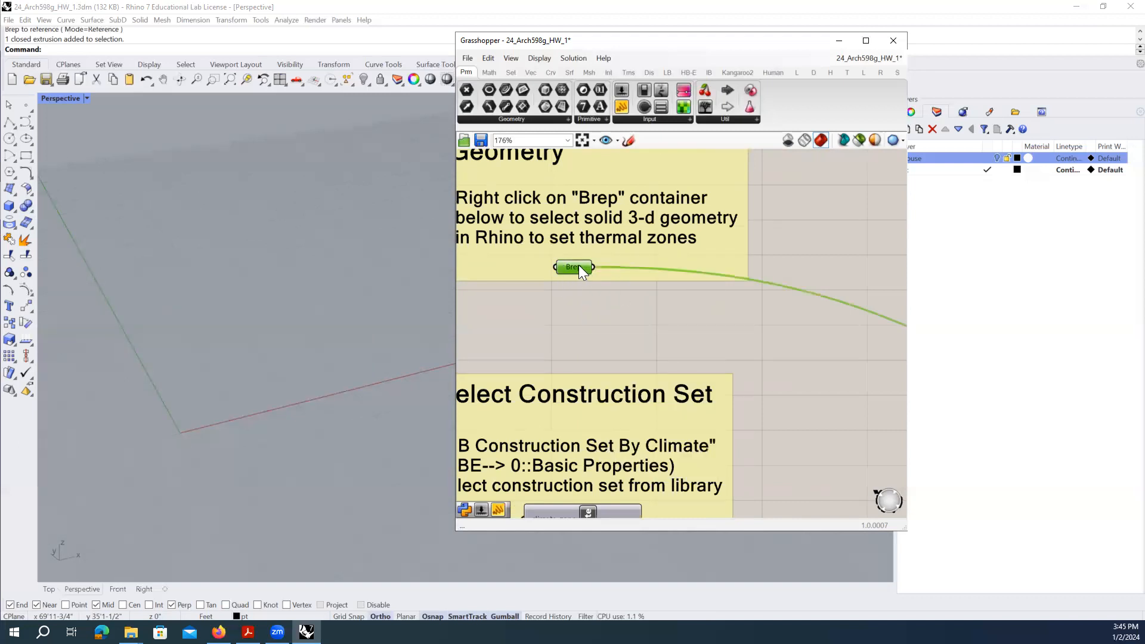
pyautogui.rightClick(578, 269)
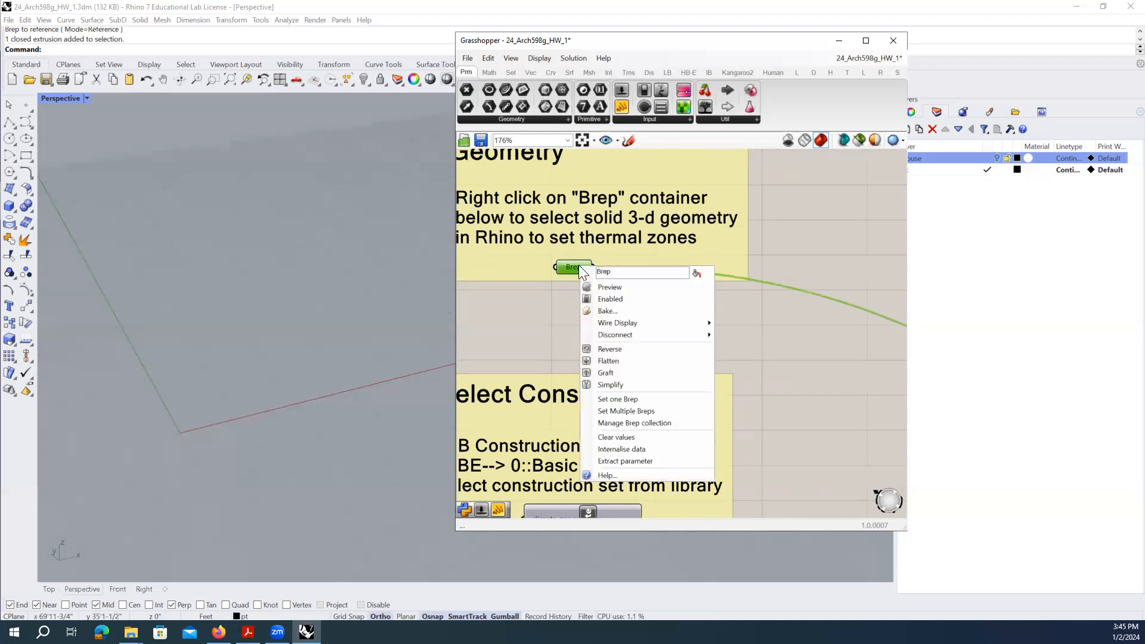
pyautogui.click(621, 298)
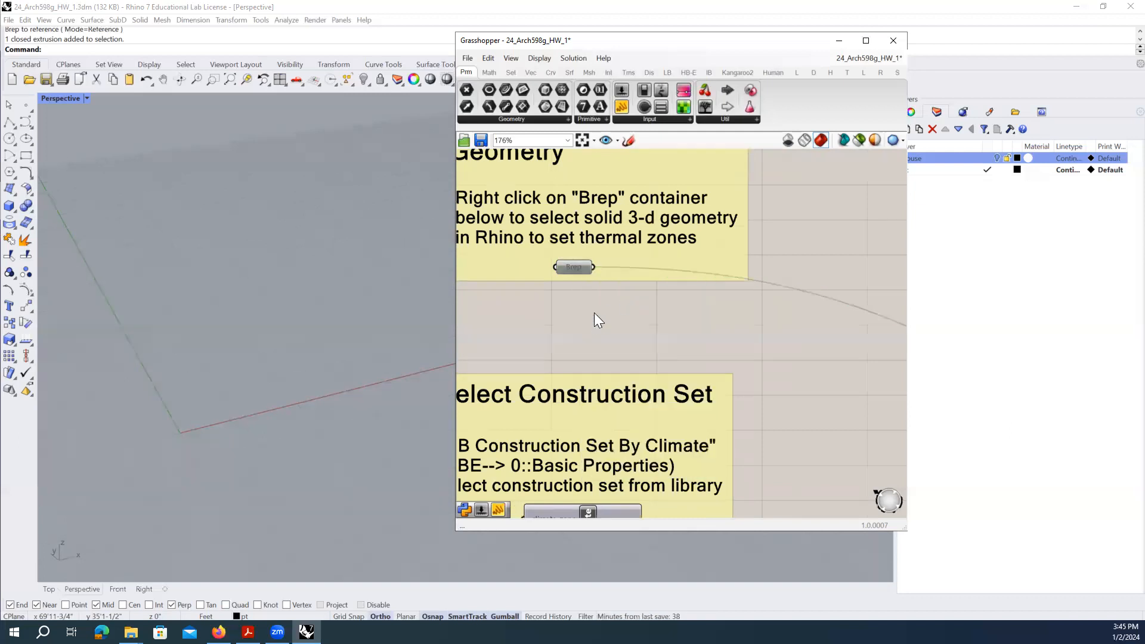
pyautogui.rightClick(578, 267)
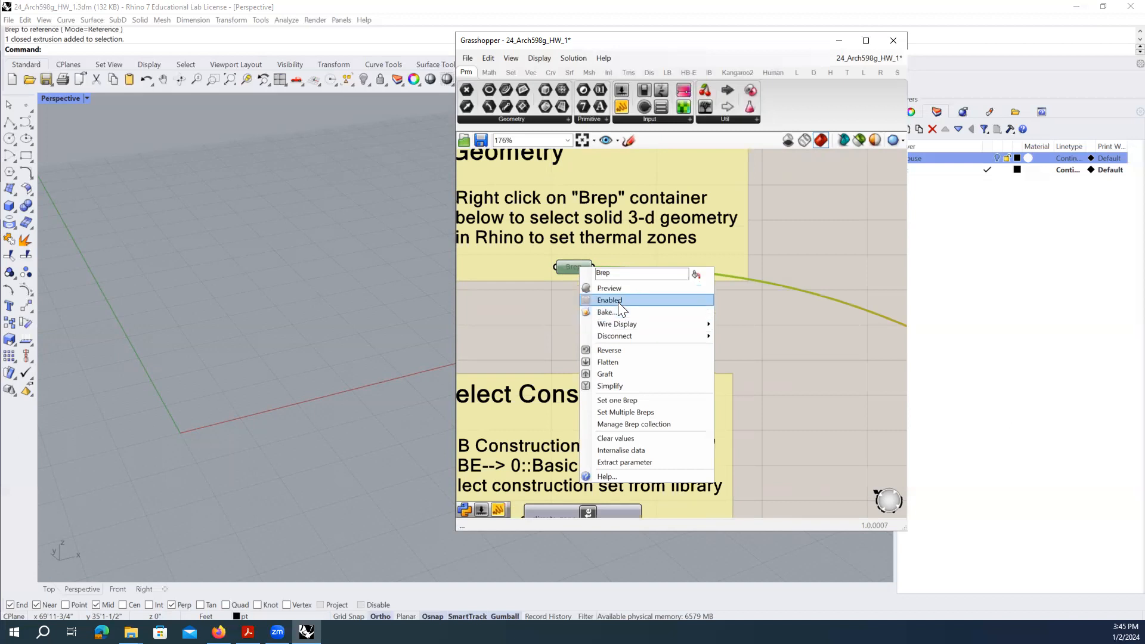
pyautogui.click(618, 299)
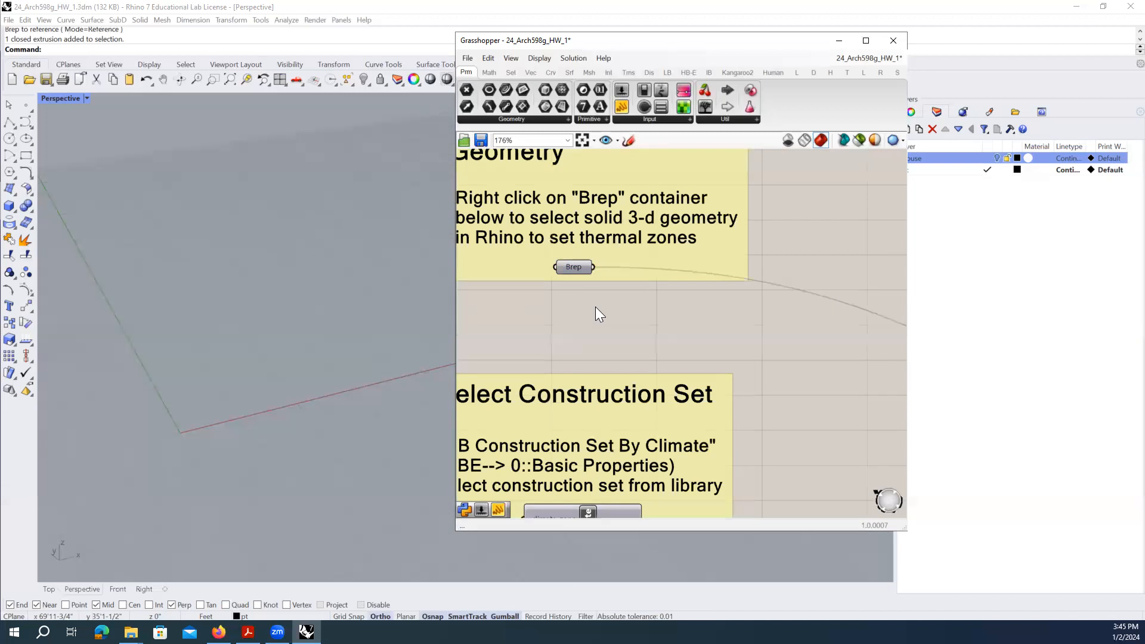
pyautogui.scroll(-5, 596, 308)
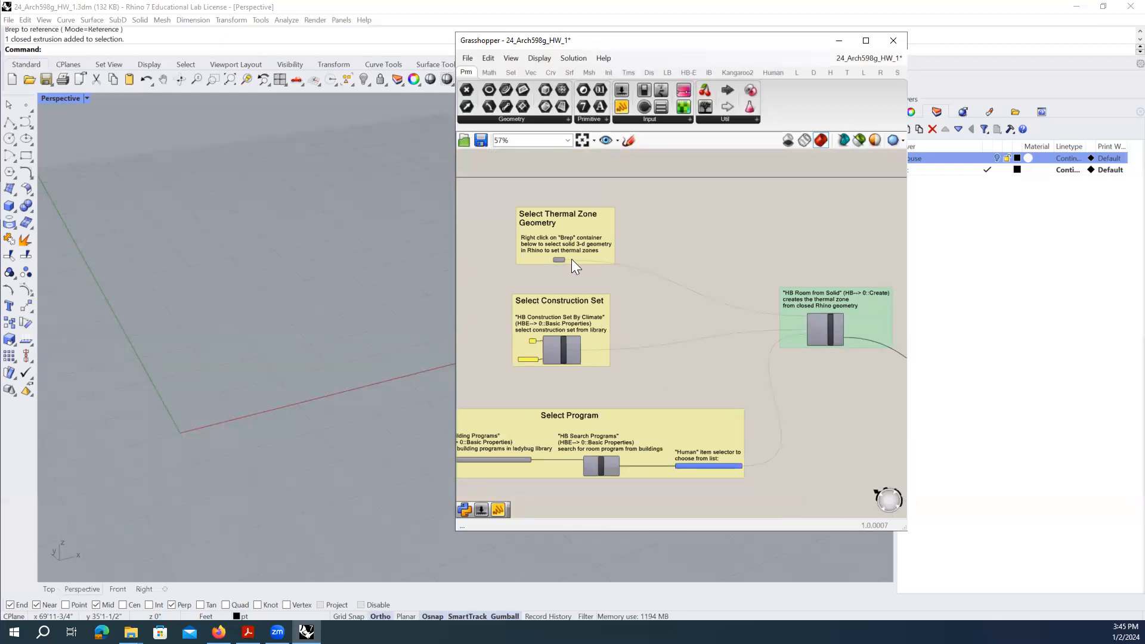
pyautogui.scroll(2, 571, 258)
pyautogui.click(555, 259)
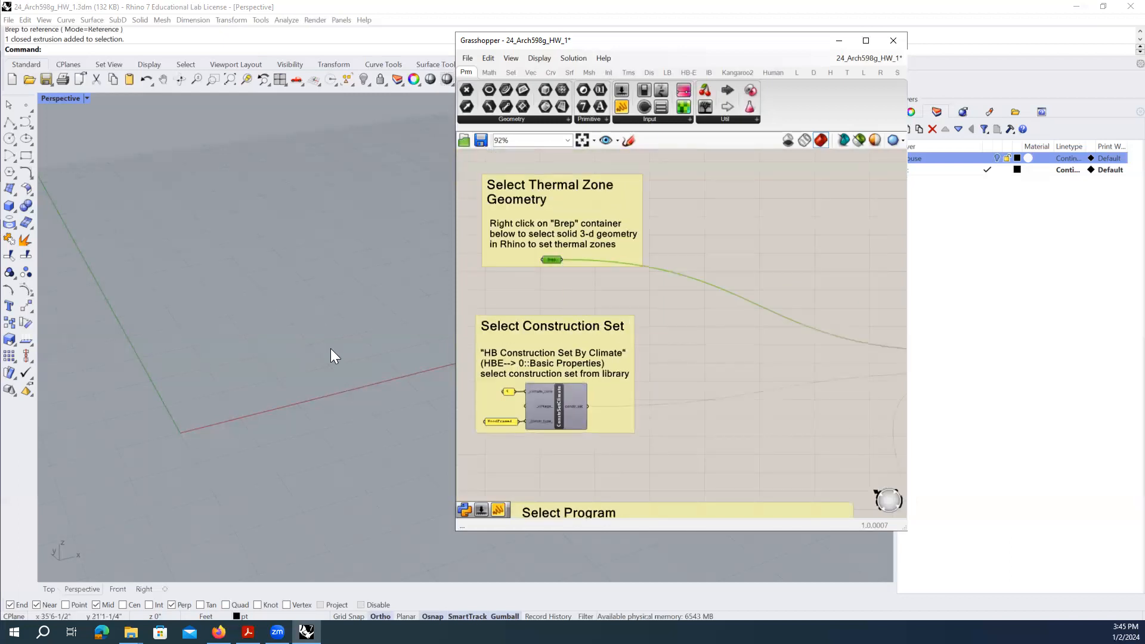
pyautogui.scroll(-2, 574, 301)
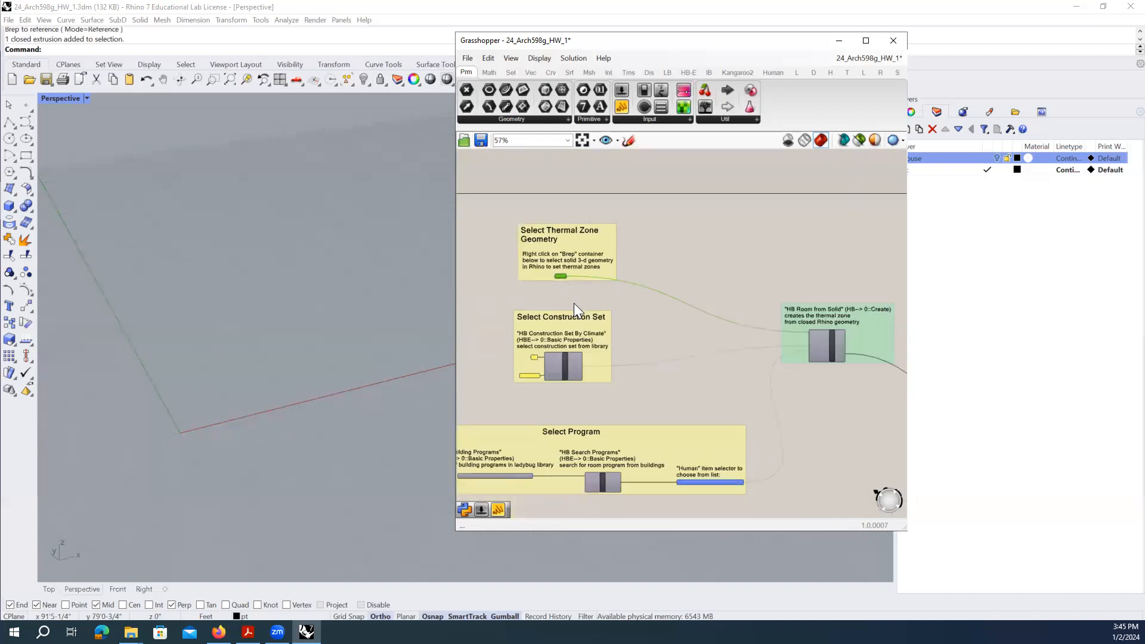
pyautogui.moveTo(623, 385); pyautogui.dragTo(646, 348, button='right')
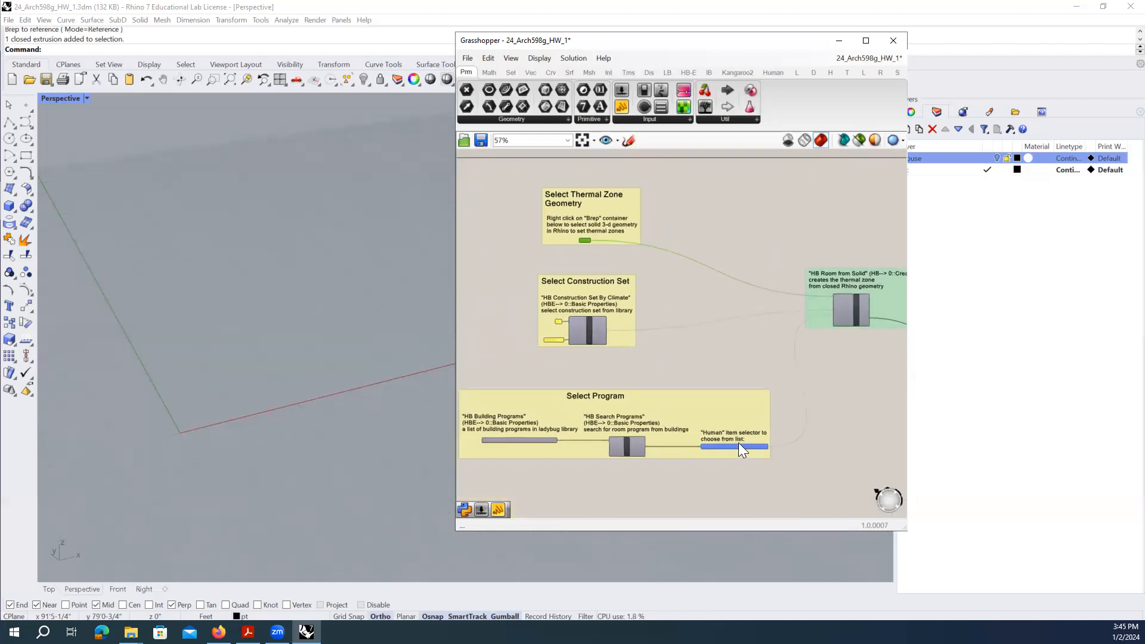
pyautogui.scroll(3, 527, 319)
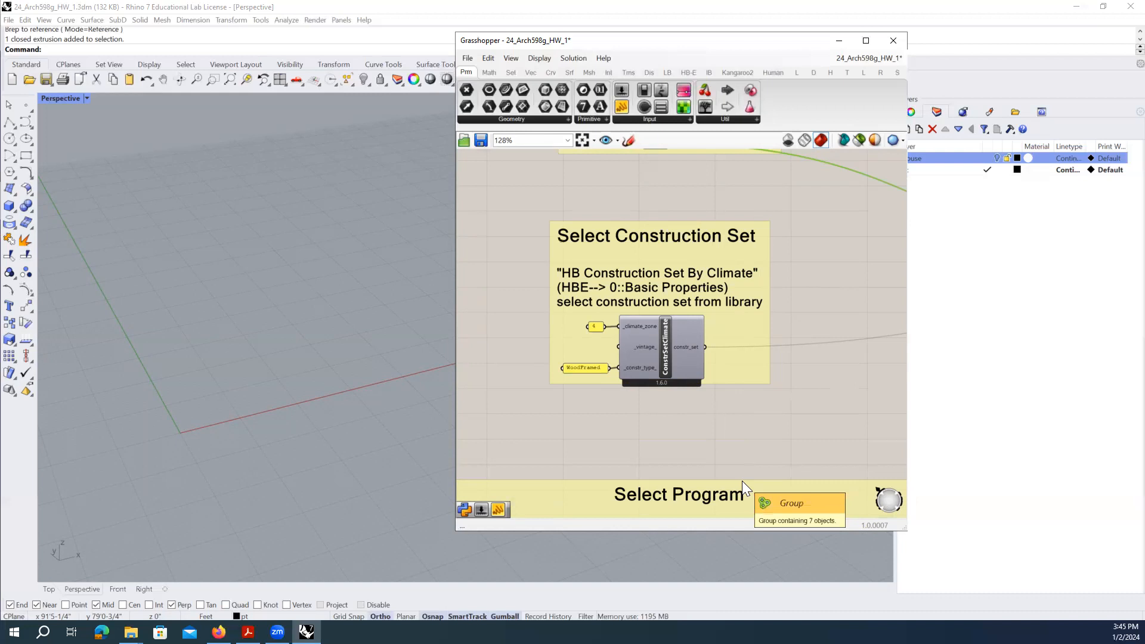
pyautogui.moveTo(757, 372); pyautogui.dragTo(733, 385, button='right')
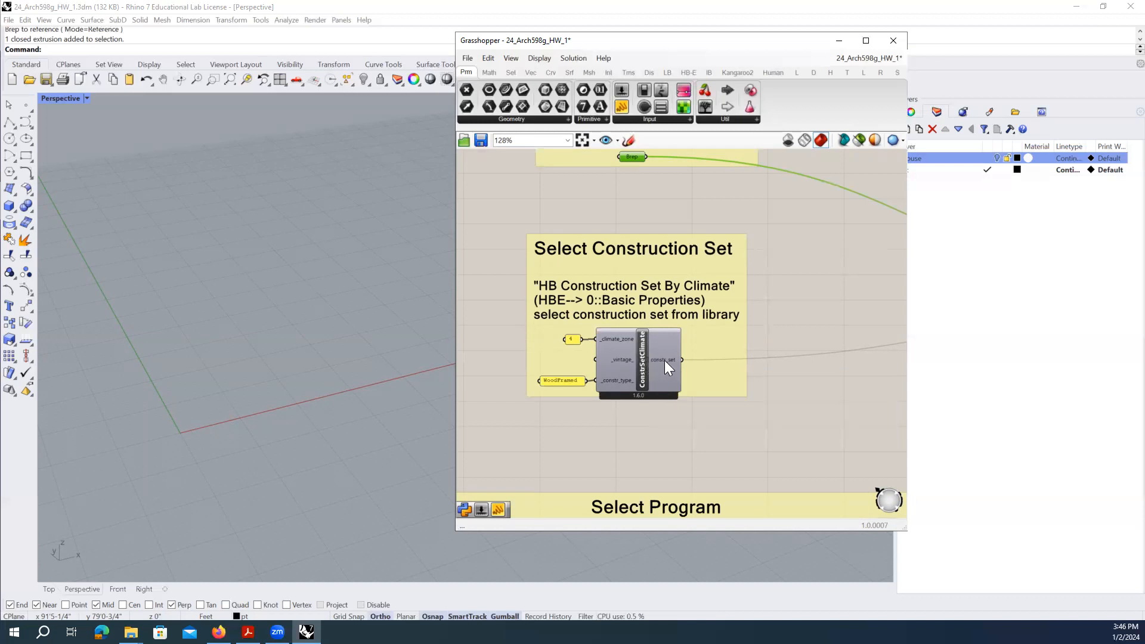
pyautogui.moveTo(663, 364)
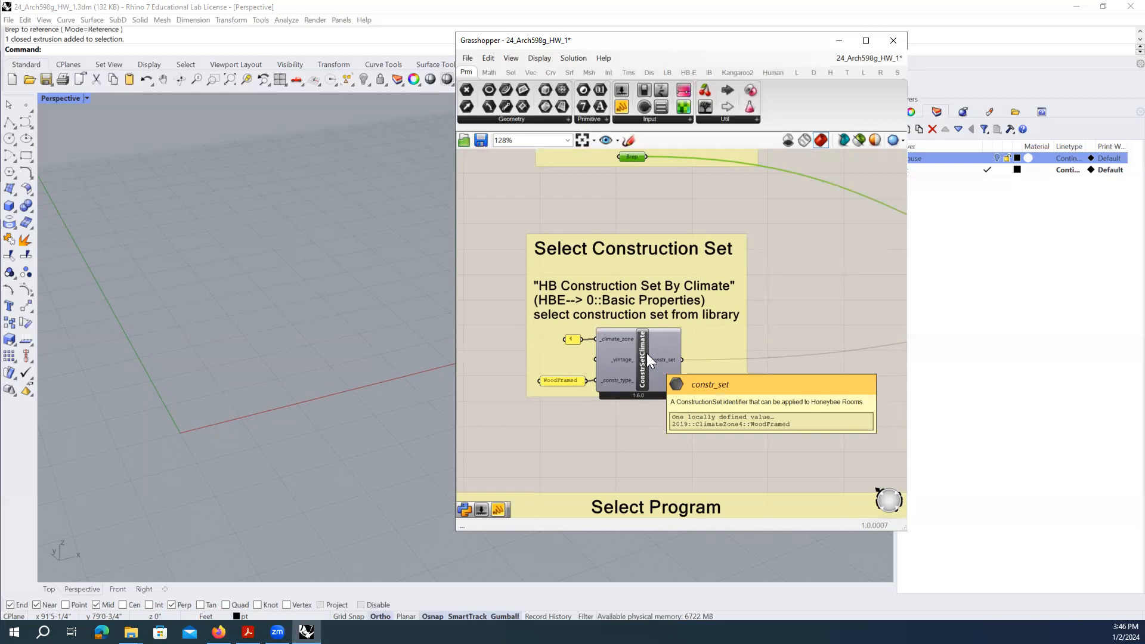
pyautogui.scroll(-3, 639, 345)
pyautogui.moveTo(707, 318); pyautogui.dragTo(510, 297, button='right')
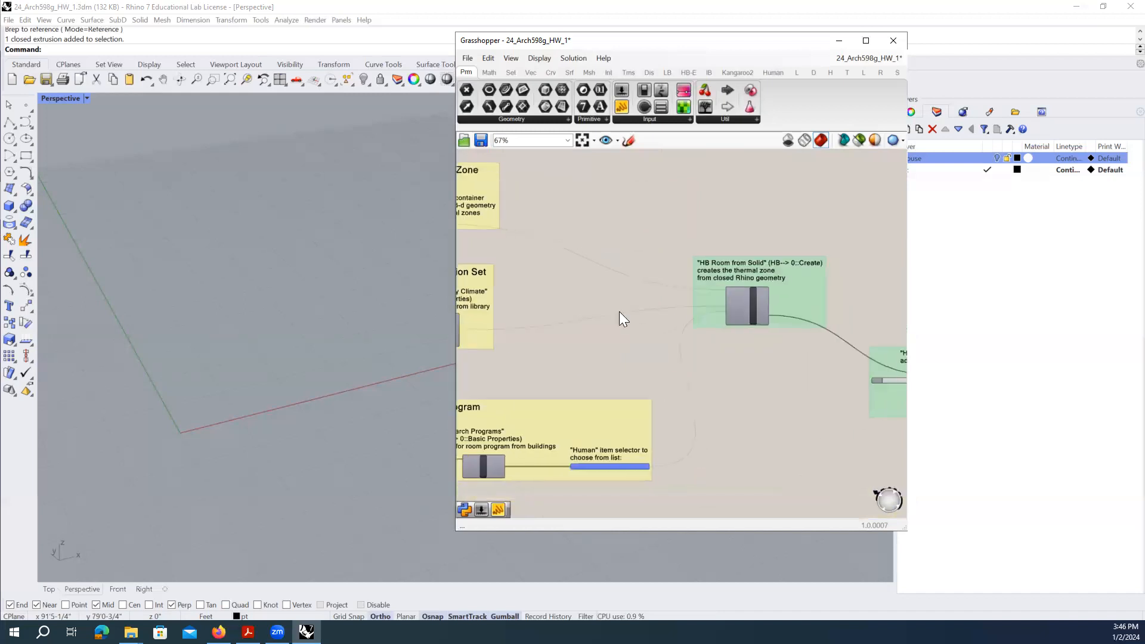
pyautogui.click(749, 303)
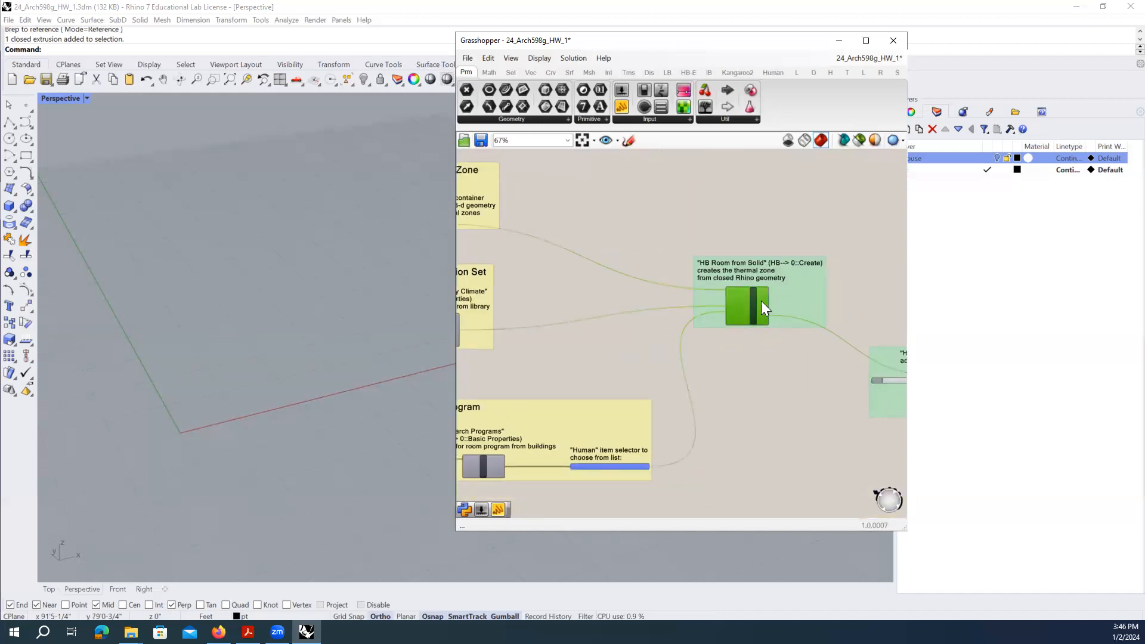
pyautogui.moveTo(605, 475); pyautogui.dragTo(728, 408, button='right')
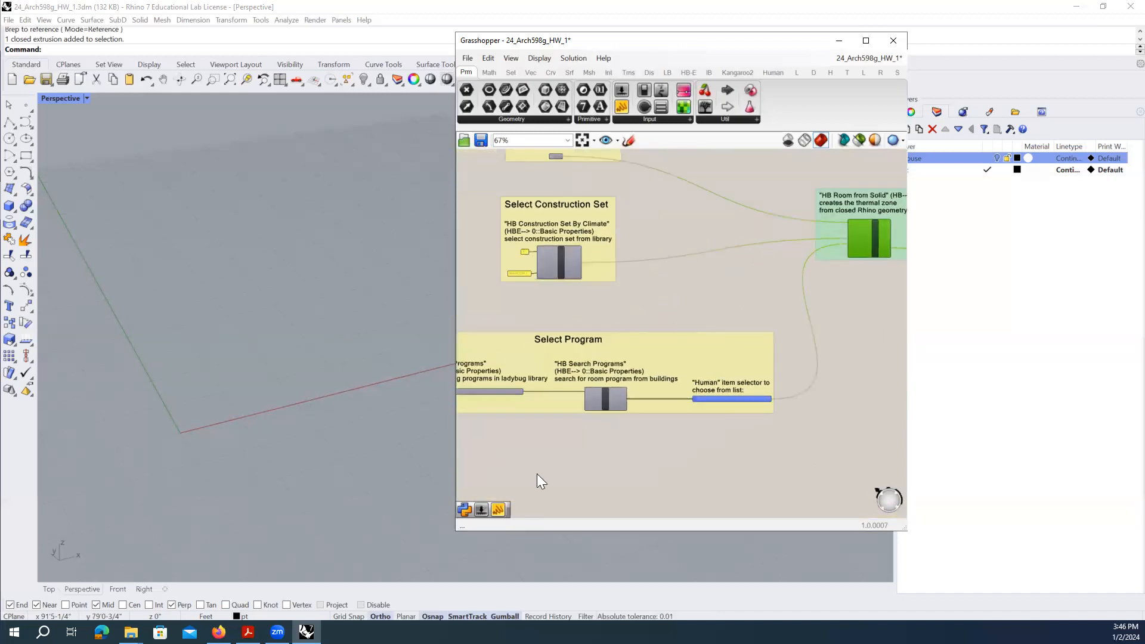
pyautogui.scroll(3, 620, 410)
pyautogui.click(635, 298)
pyautogui.click(535, 368)
pyautogui.click(695, 384)
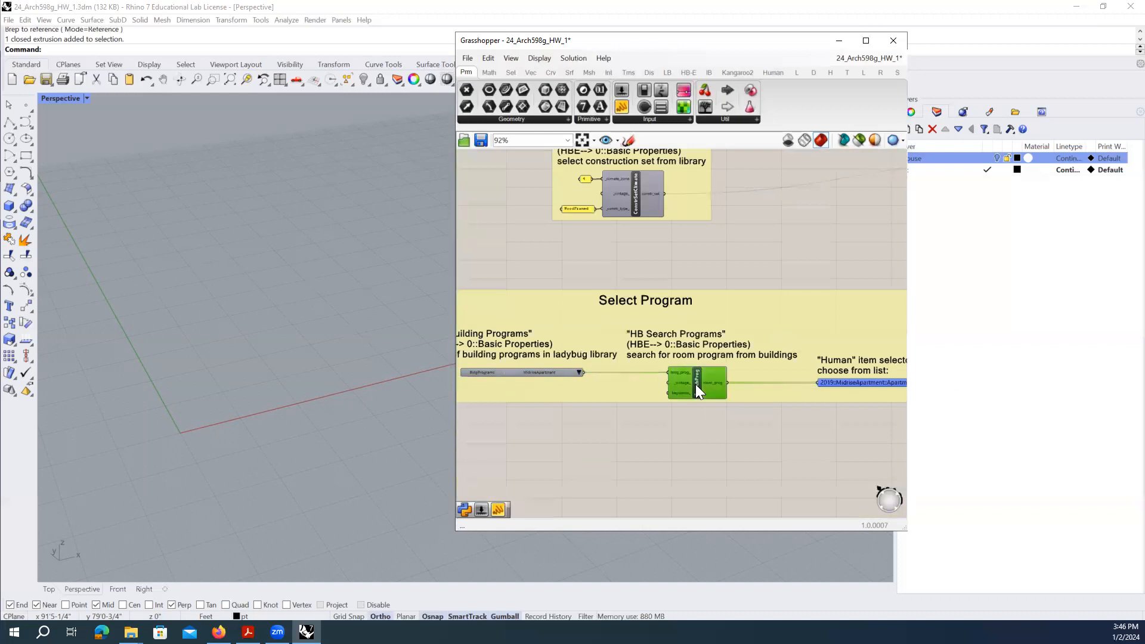
pyautogui.scroll(4, 588, 412)
pyautogui.click(586, 363)
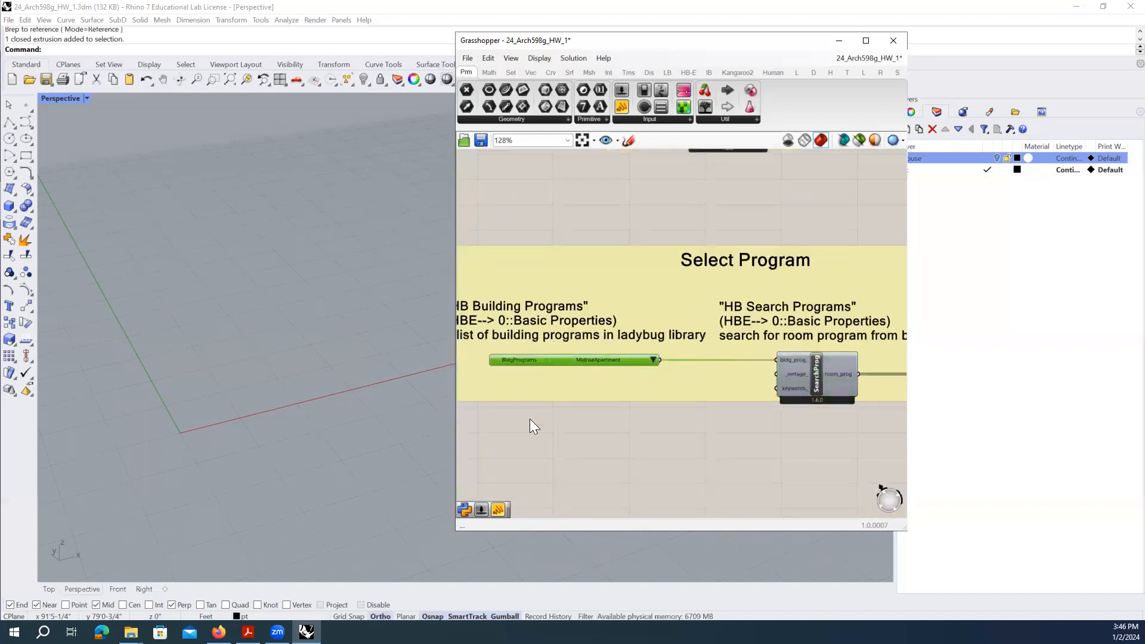
pyautogui.moveTo(530, 419); pyautogui.dragTo(592, 416, button='right')
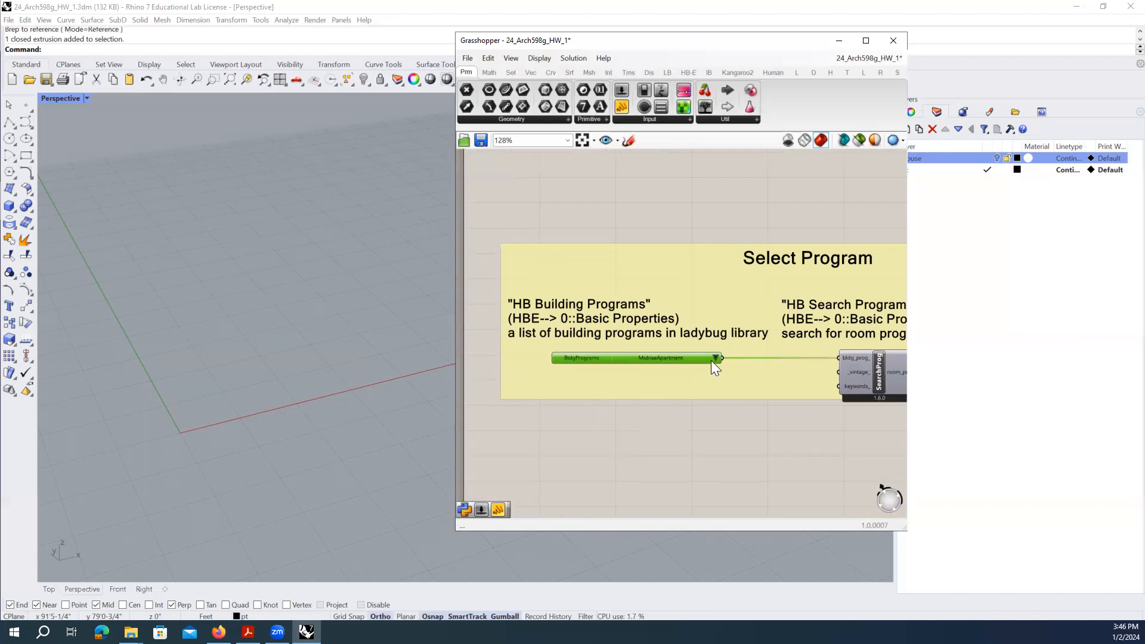
pyautogui.moveTo(761, 357); pyautogui.dragTo(542, 341, button='right')
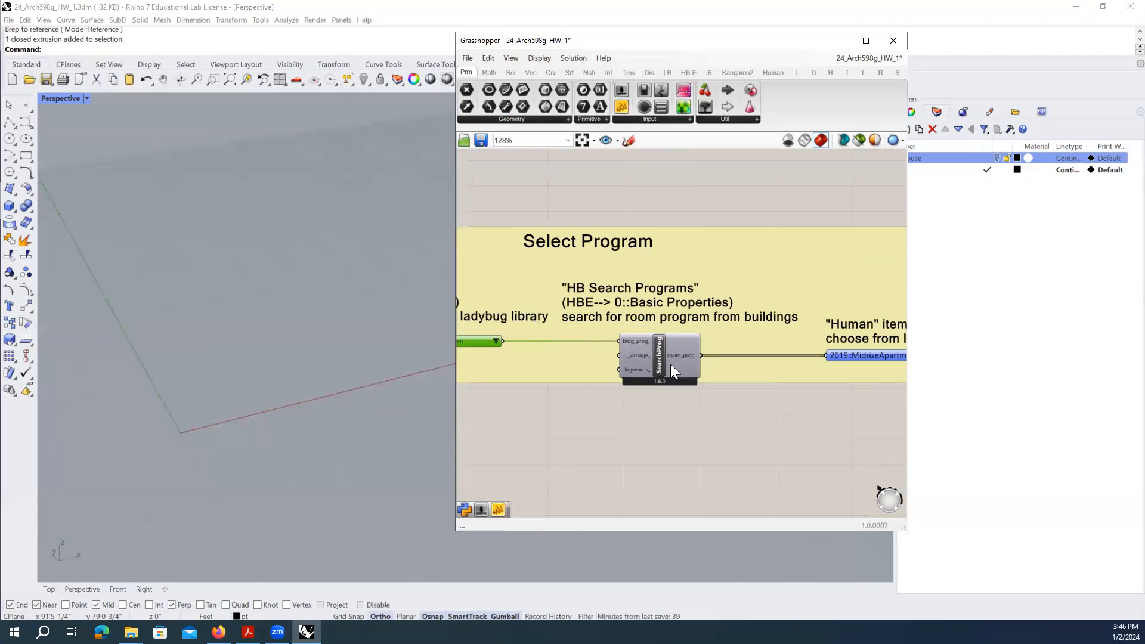
pyautogui.moveTo(778, 357); pyautogui.dragTo(604, 326, button='right')
pyautogui.click(625, 324)
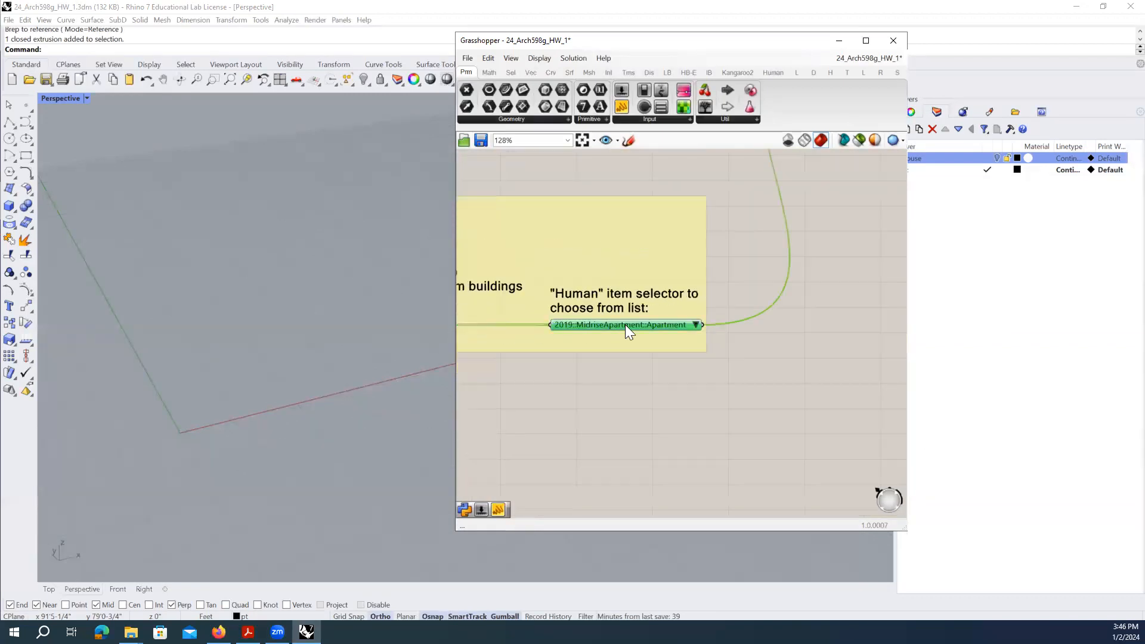
pyautogui.click(695, 324)
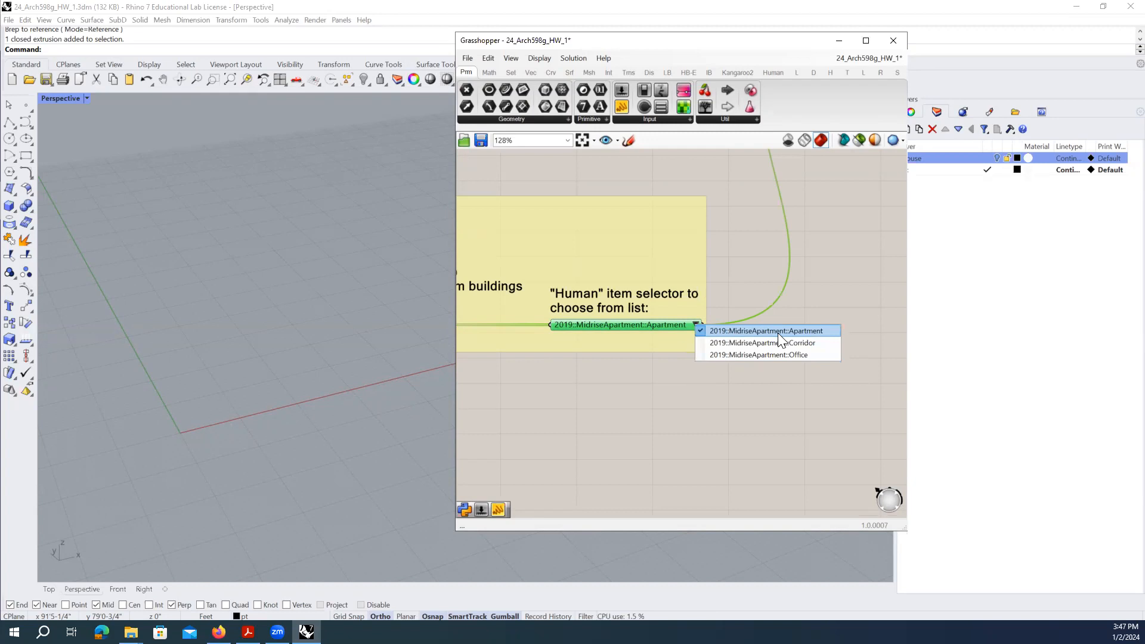
pyautogui.click(778, 331)
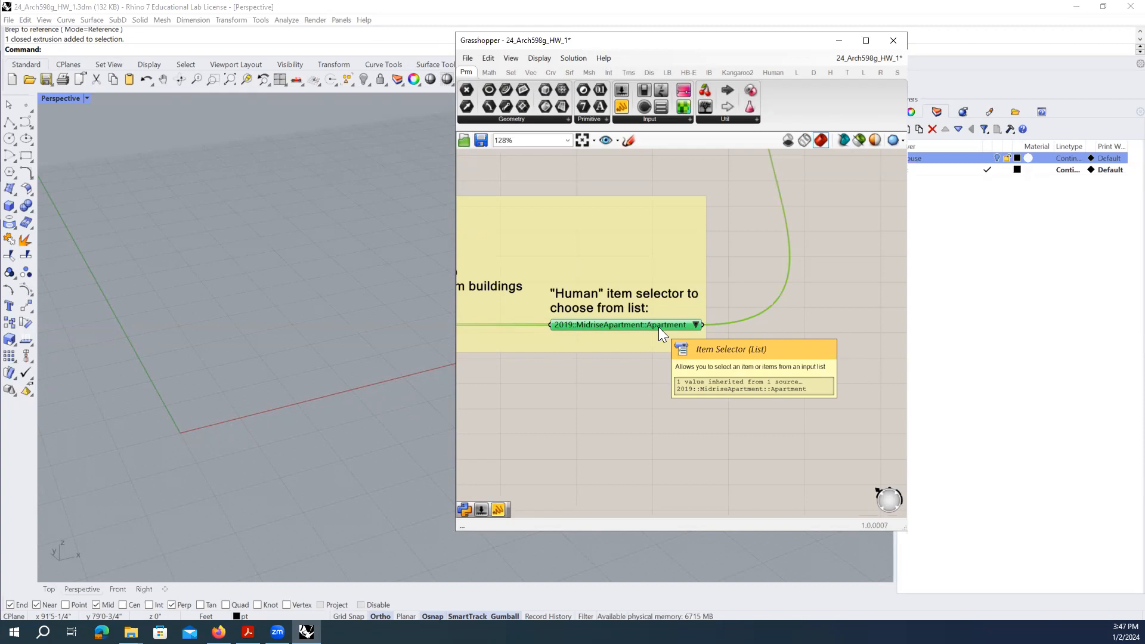
pyautogui.moveTo(619, 41); pyautogui.dragTo(521, 51)
pyautogui.scroll(-3, 562, 406)
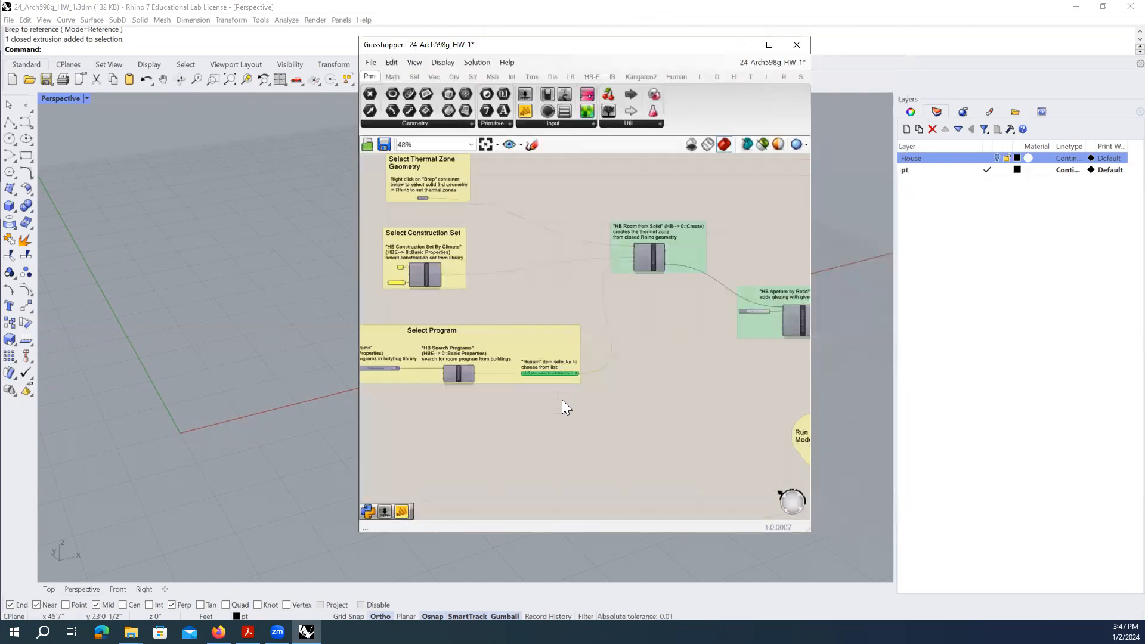
pyautogui.scroll(3, 660, 247)
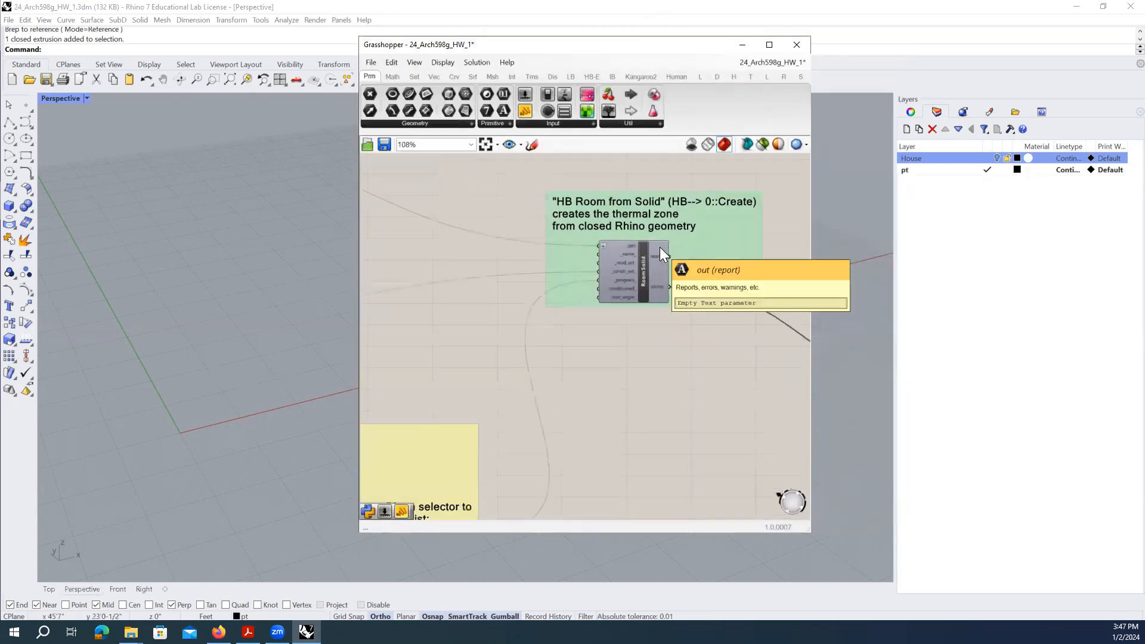
pyautogui.click(644, 282)
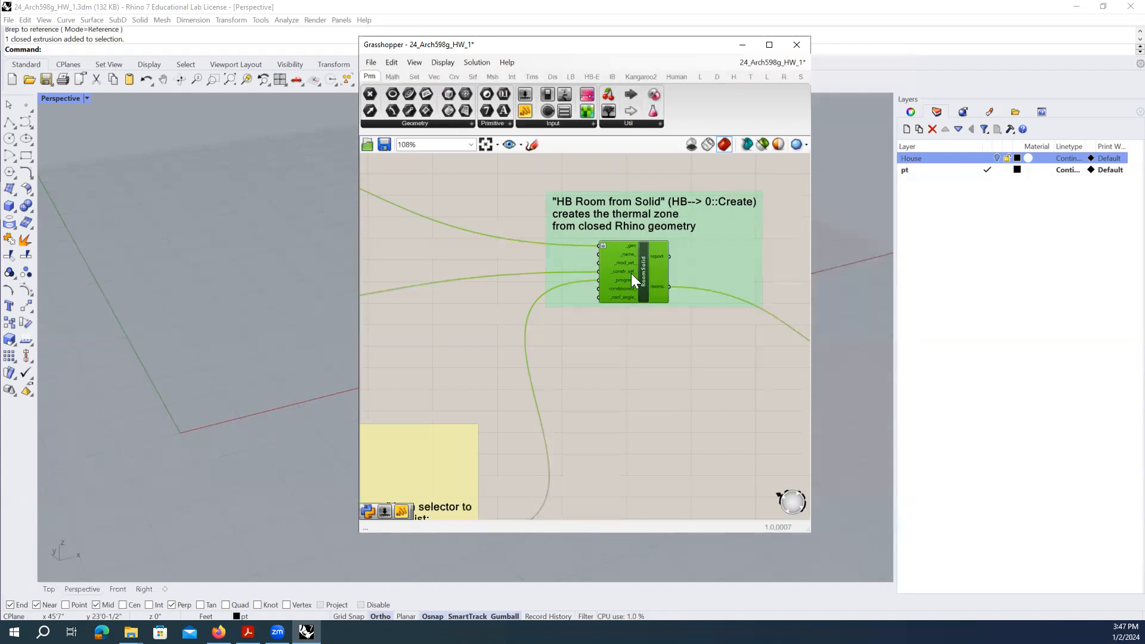
pyautogui.moveTo(654, 286)
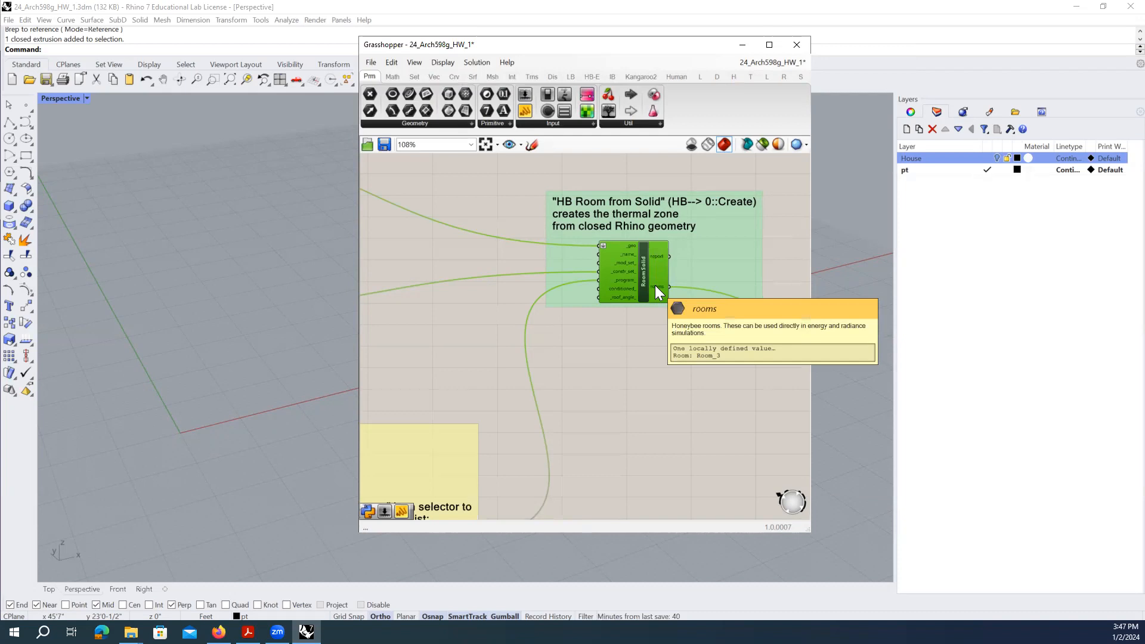
pyautogui.moveTo(760, 334); pyautogui.dragTo(459, 234, button='right')
pyautogui.click(664, 313)
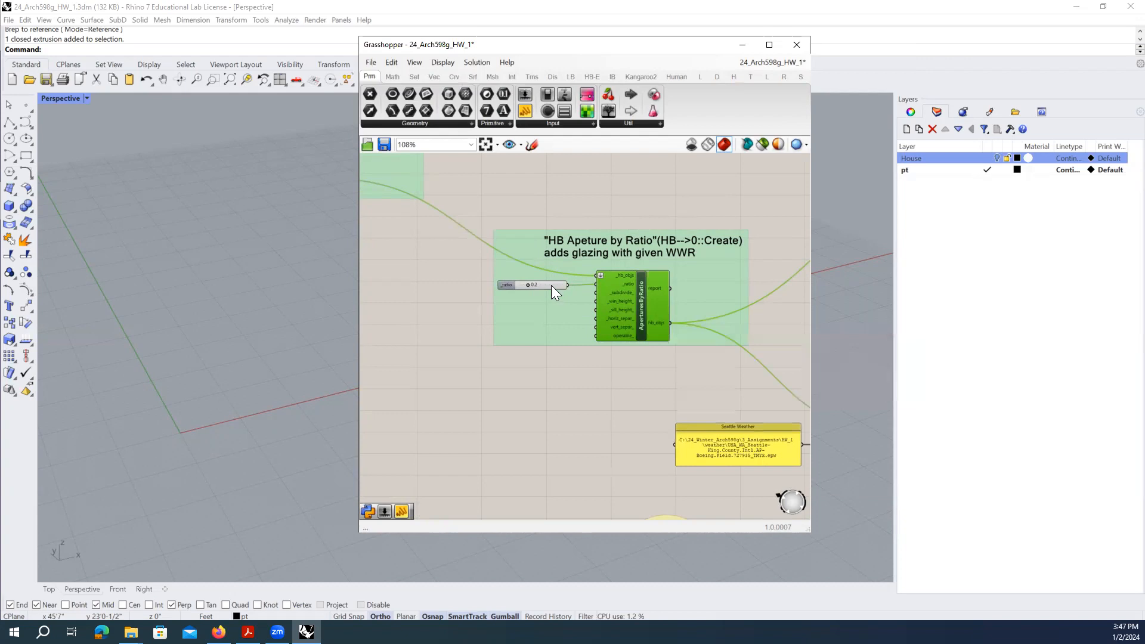
pyautogui.moveTo(551, 285); pyautogui.dragTo(554, 285)
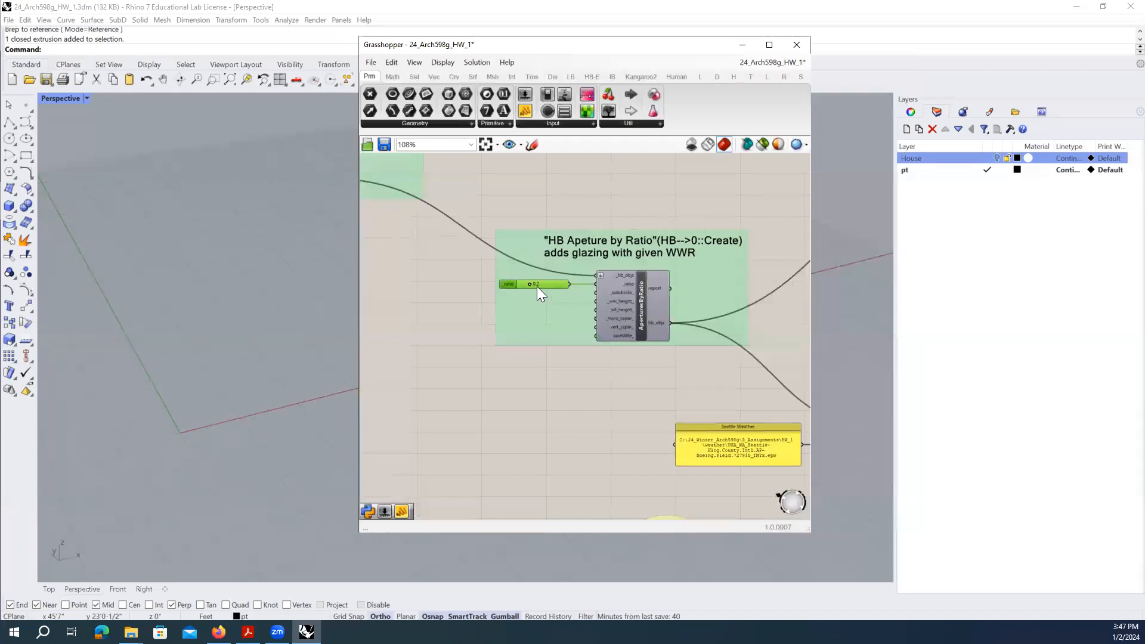
pyautogui.click(639, 304)
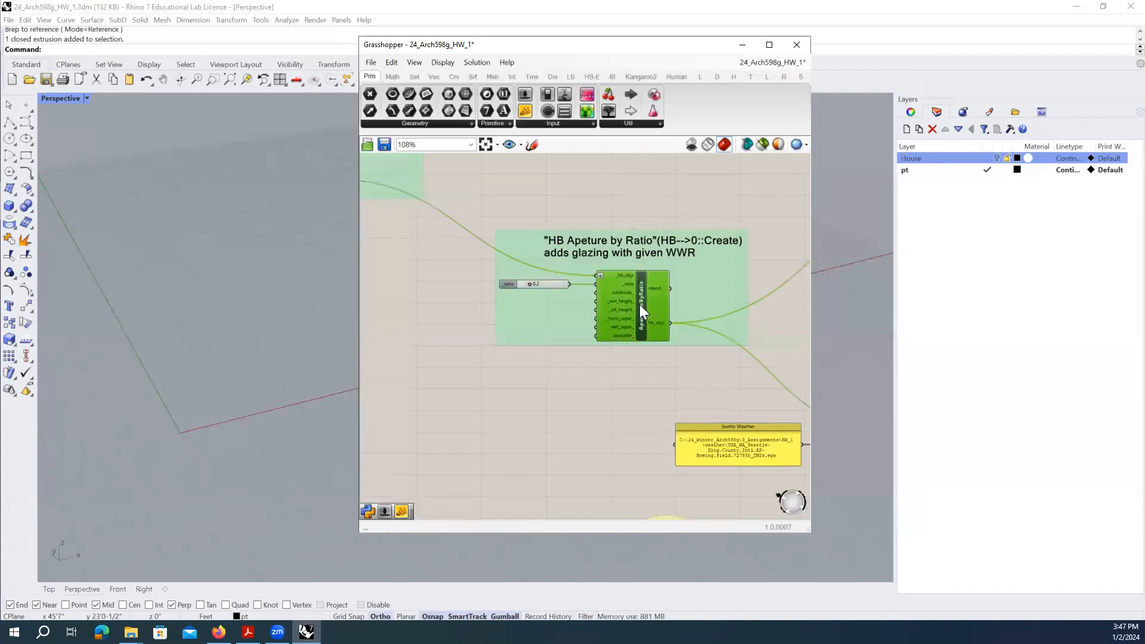
# - Widen the Grasshopper window to give the canvas more room
pyautogui.scroll(-2, 610, 271)
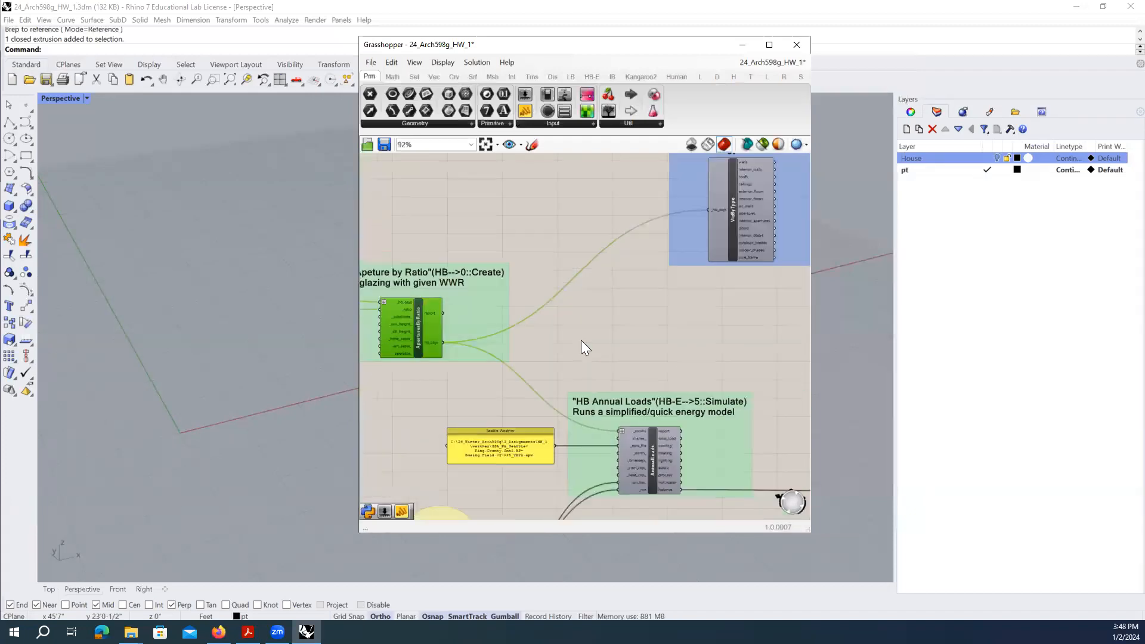
pyautogui.scroll(-1, 581, 340)
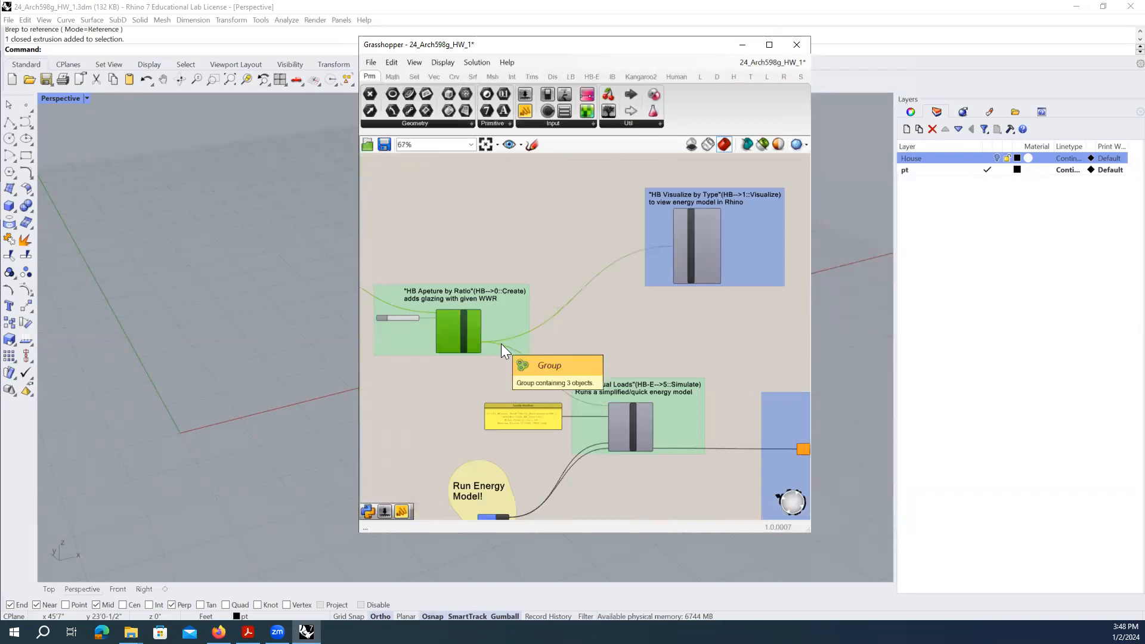
pyautogui.click(616, 325)
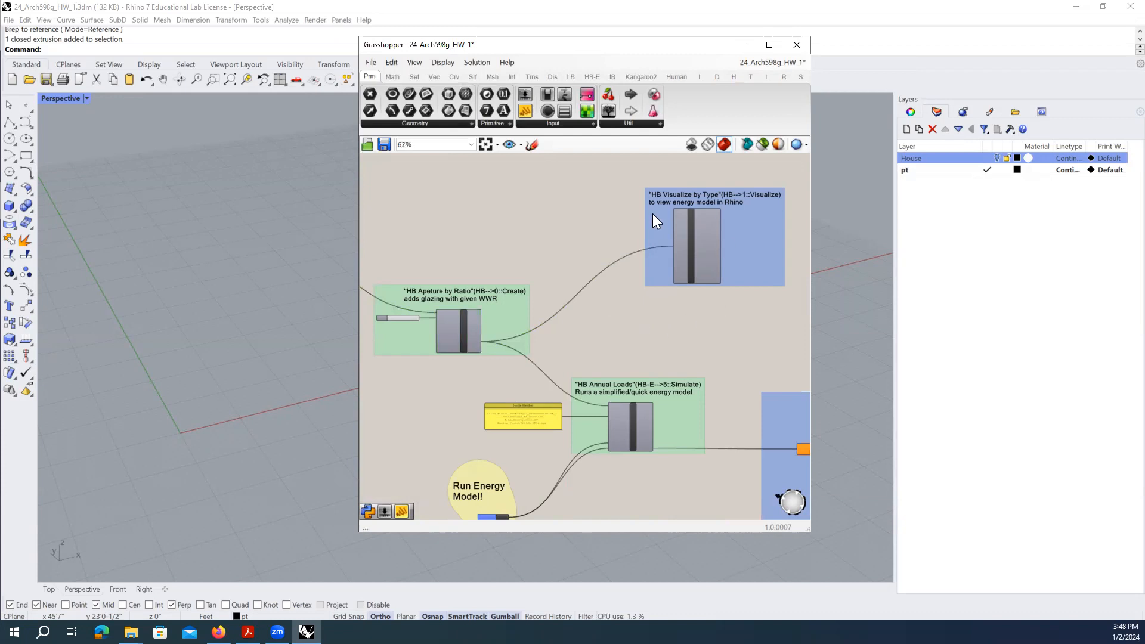
pyautogui.click(722, 236)
pyautogui.scroll(2, 753, 238)
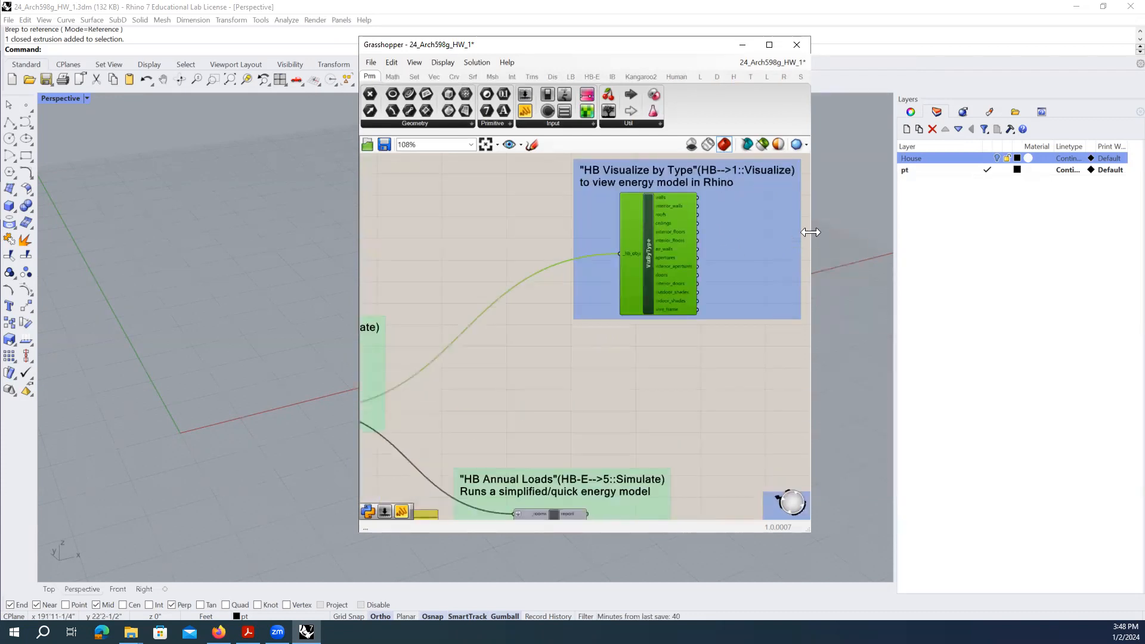
pyautogui.moveTo(810, 233); pyautogui.dragTo(898, 238)
pyautogui.scroll(-3, 865, 267)
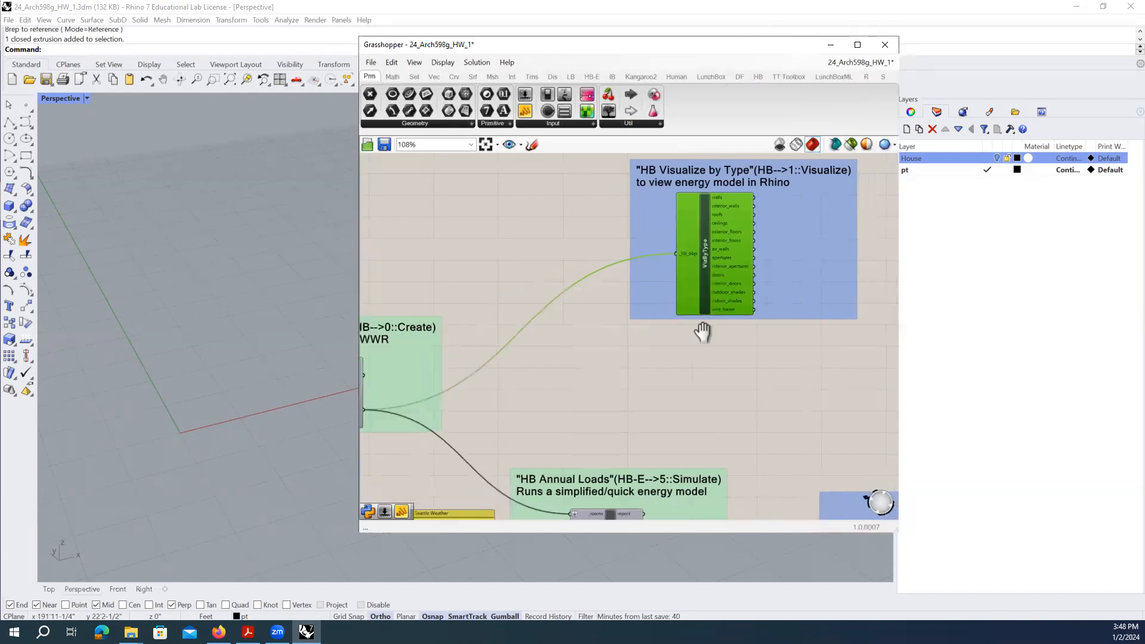
pyautogui.scroll(3, 463, 348)
# - Uncheck Preview on the ApertureByRatio component
pyautogui.click(618, 386)
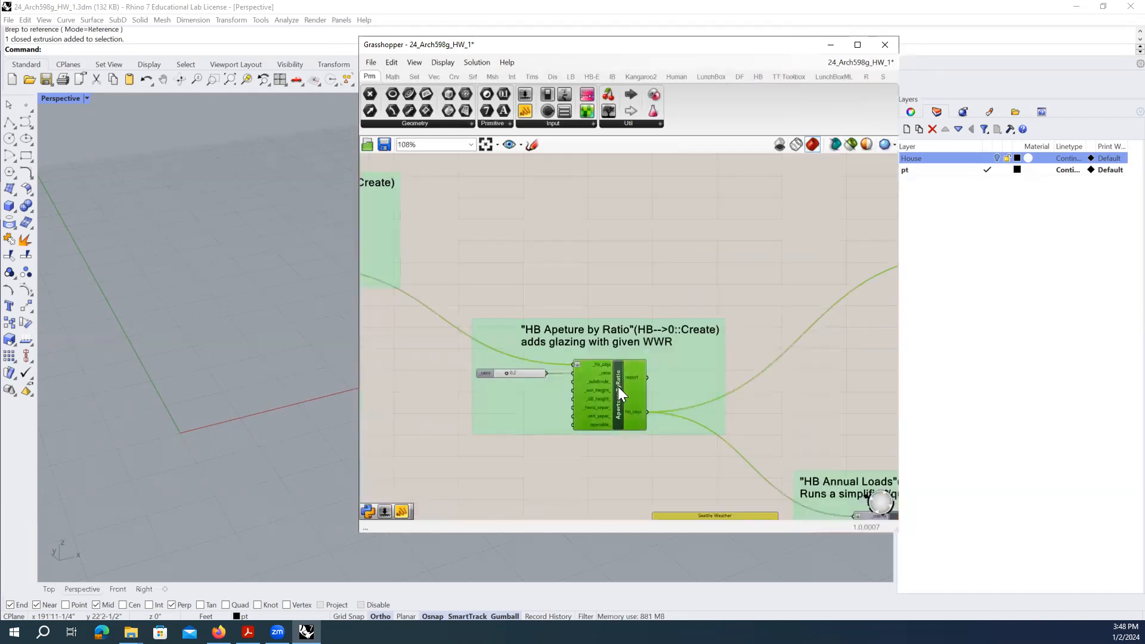
pyautogui.rightClick(618, 384)
pyautogui.rightClick(619, 377)
pyautogui.rightClick(619, 377)
pyautogui.click(639, 464)
pyautogui.click(583, 436)
pyautogui.click(615, 392)
pyautogui.rightClick(614, 391)
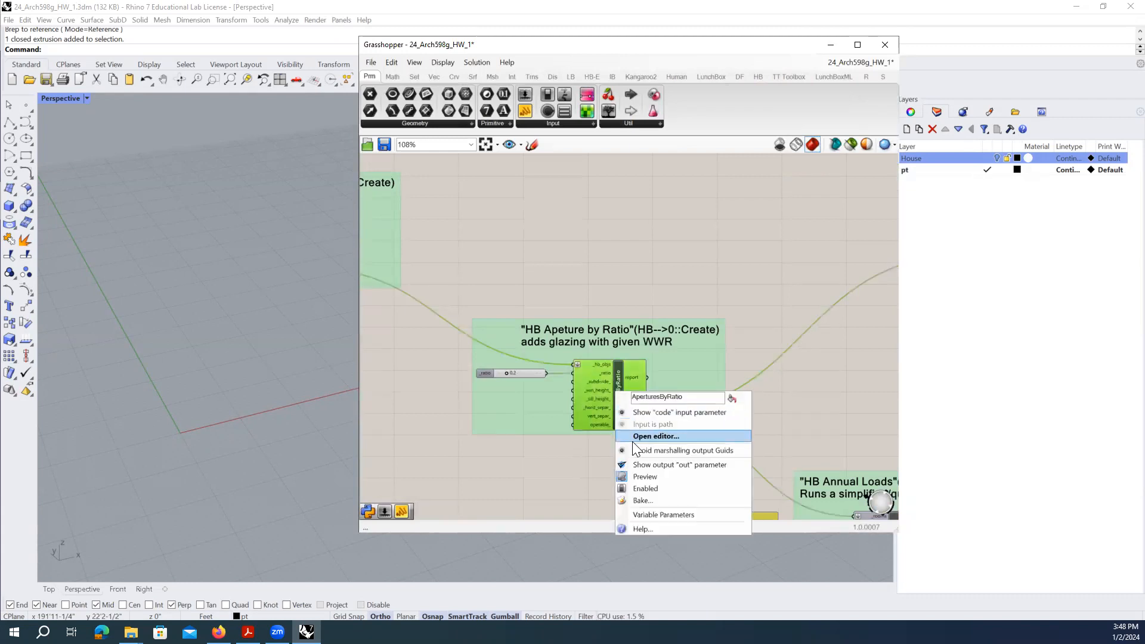
pyautogui.click(634, 474)
pyautogui.click(822, 348)
# - Bring HB Visualize by Type into view and browse the HB tab's Visualize components
pyautogui.moveTo(870, 328); pyautogui.dragTo(521, 360, button='right')
pyautogui.click(585, 326)
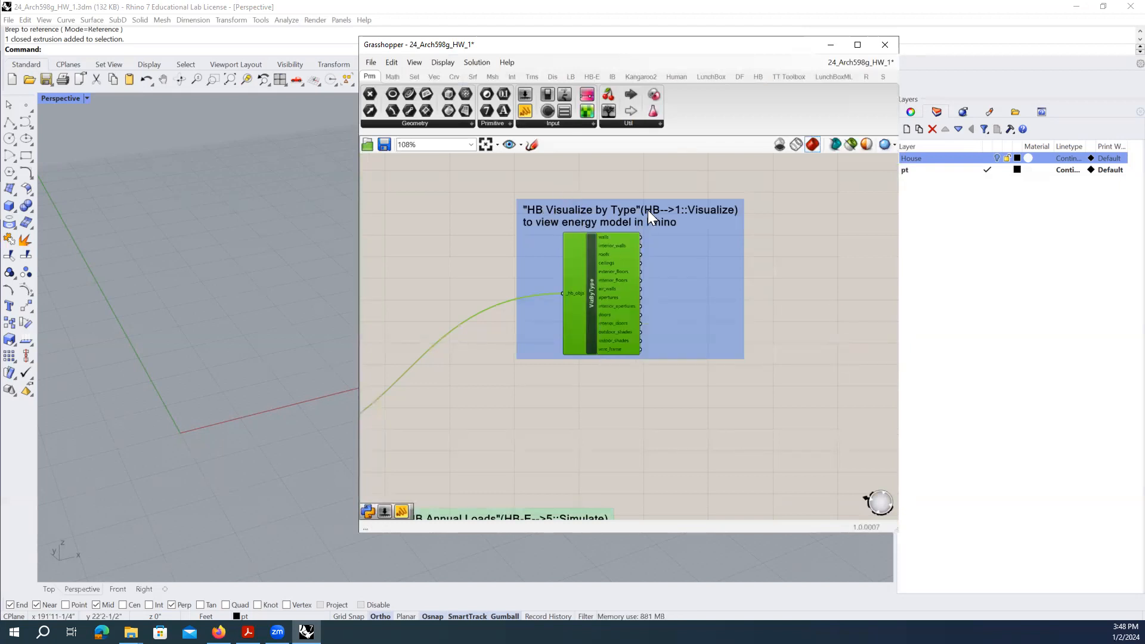
pyautogui.click(757, 77)
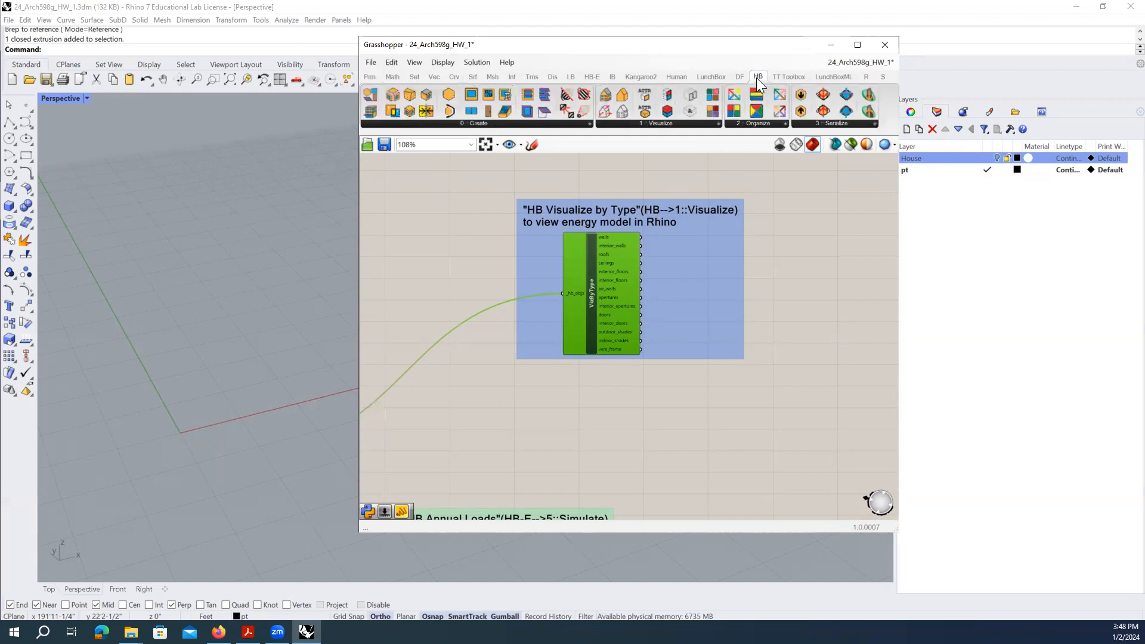
pyautogui.click(718, 123)
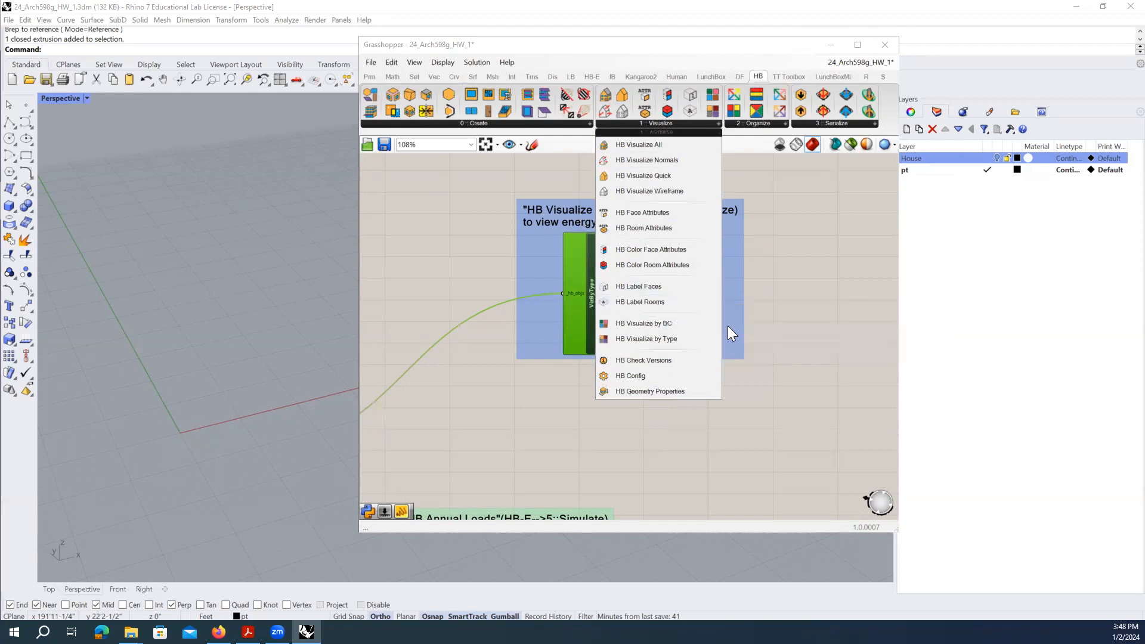
pyautogui.click(575, 460)
pyautogui.click(590, 337)
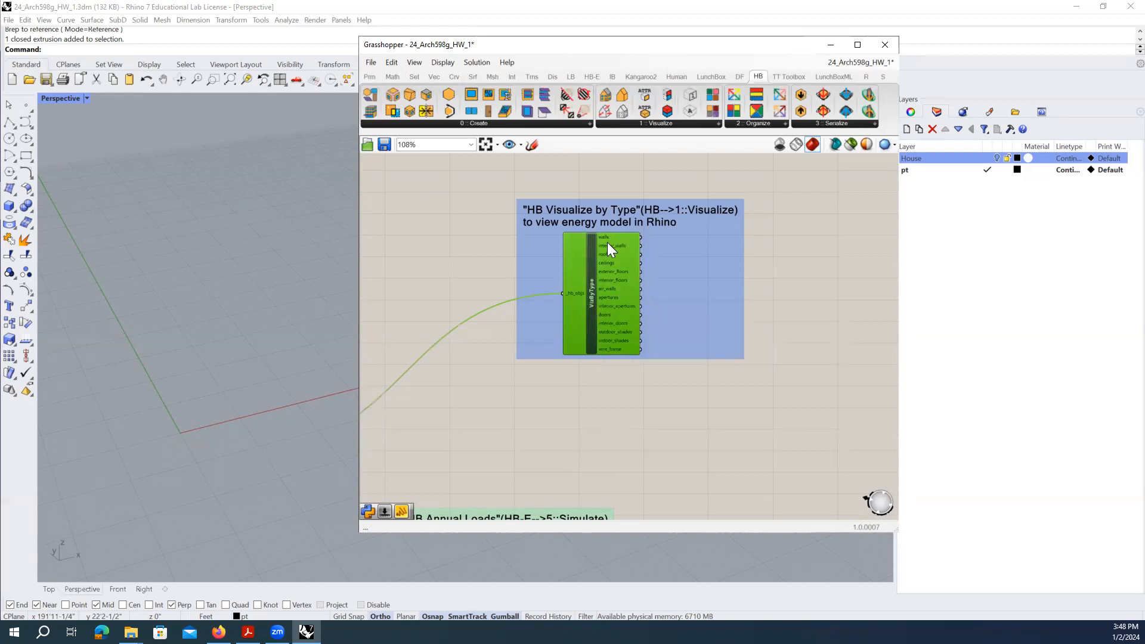
# - Turn on the Visualize by Type preview and orbit Perspective to a low angle on the house
pyautogui.rightClick(591, 275)
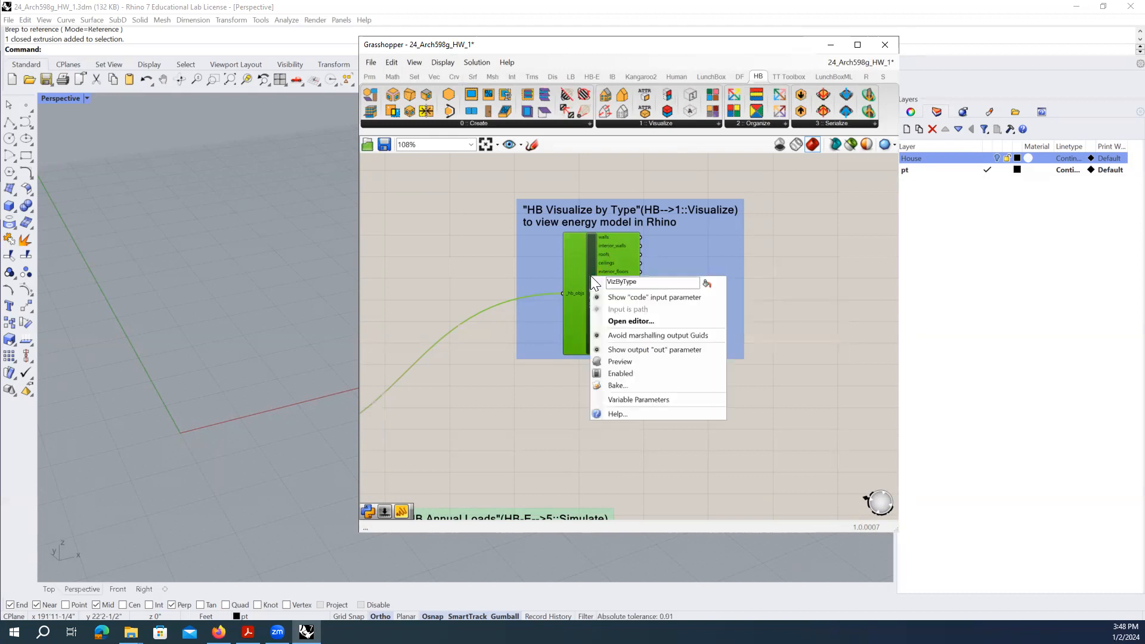
pyautogui.click(623, 360)
pyautogui.moveTo(256, 401); pyautogui.dragTo(218, 395, button='right')
pyautogui.scroll(-9, 300, 341)
pyautogui.scroll(3, 176, 289)
pyautogui.moveTo(177, 288); pyautogui.dragTo(236, 332, button='right')
pyautogui.scroll(-5, 121, 322)
pyautogui.scroll(5, 287, 304)
pyautogui.moveTo(288, 304); pyautogui.dragTo(282, 308, button='right')
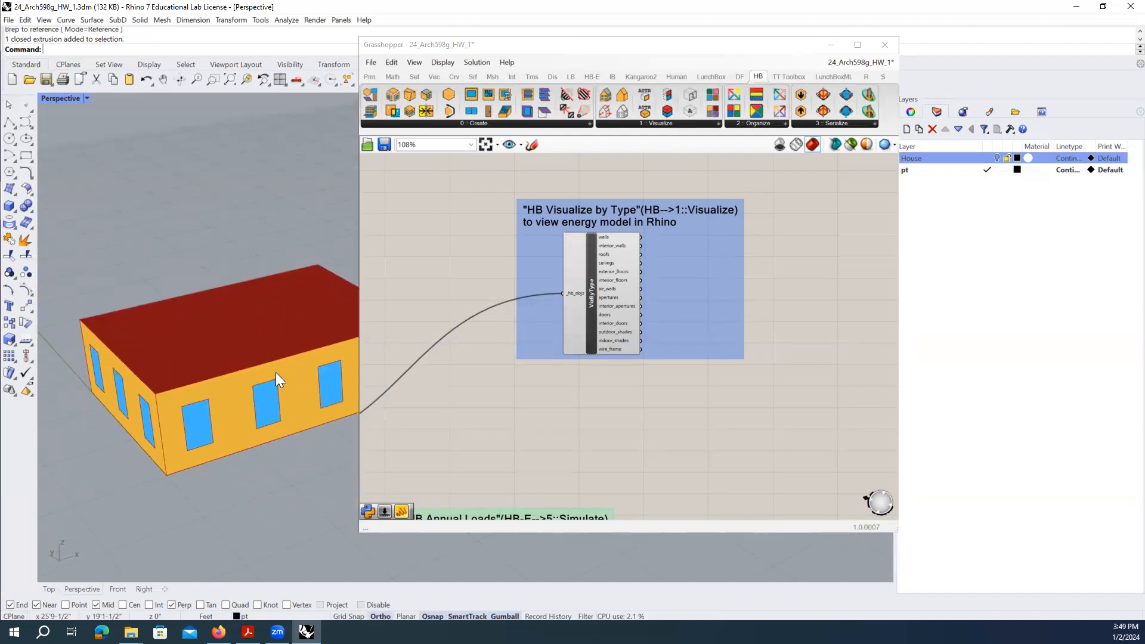
# - Narrow the Grasshopper window and orbit to side and higher views of the house
pyautogui.moveTo(359, 248); pyautogui.dragTo(437, 249)
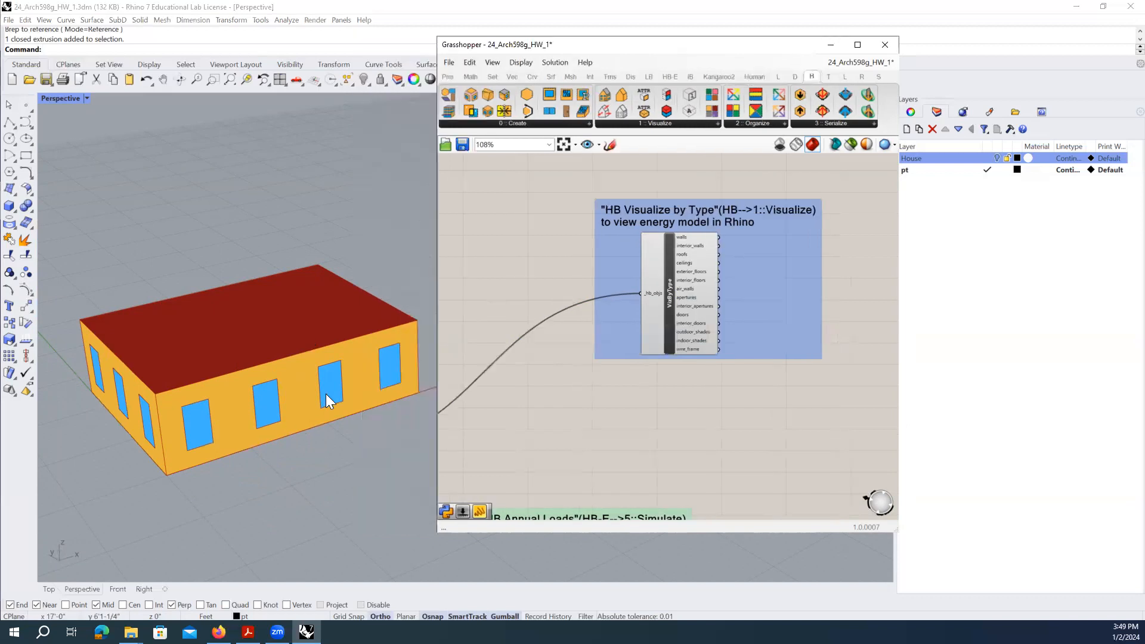
pyautogui.moveTo(230, 390); pyautogui.dragTo(275, 322, button='right')
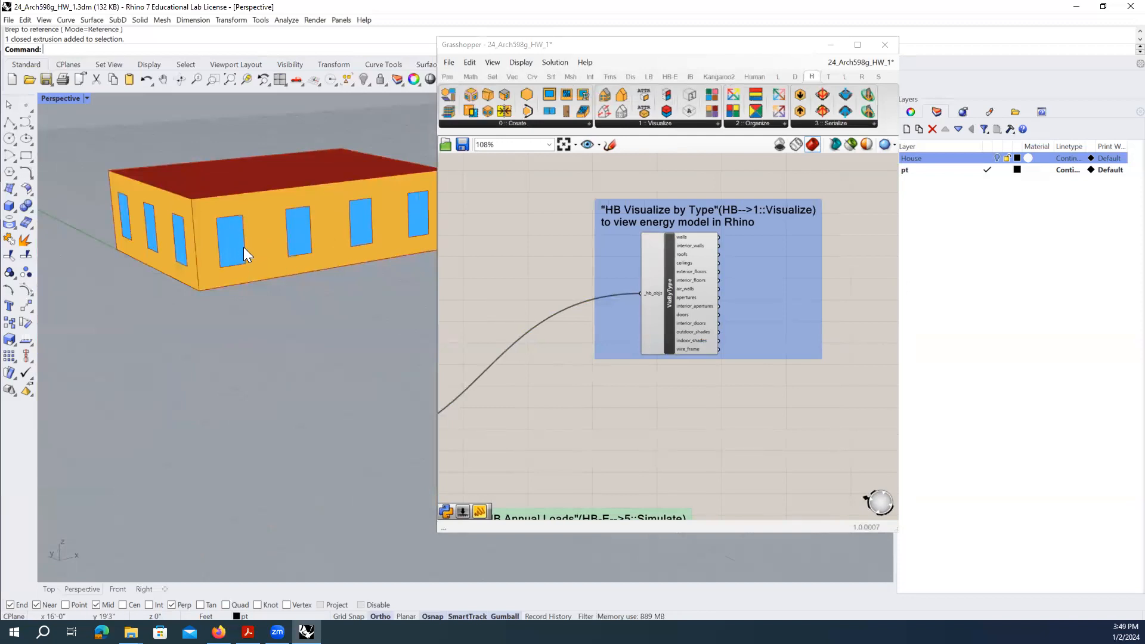
pyautogui.moveTo(243, 247); pyautogui.dragTo(251, 442, button='right')
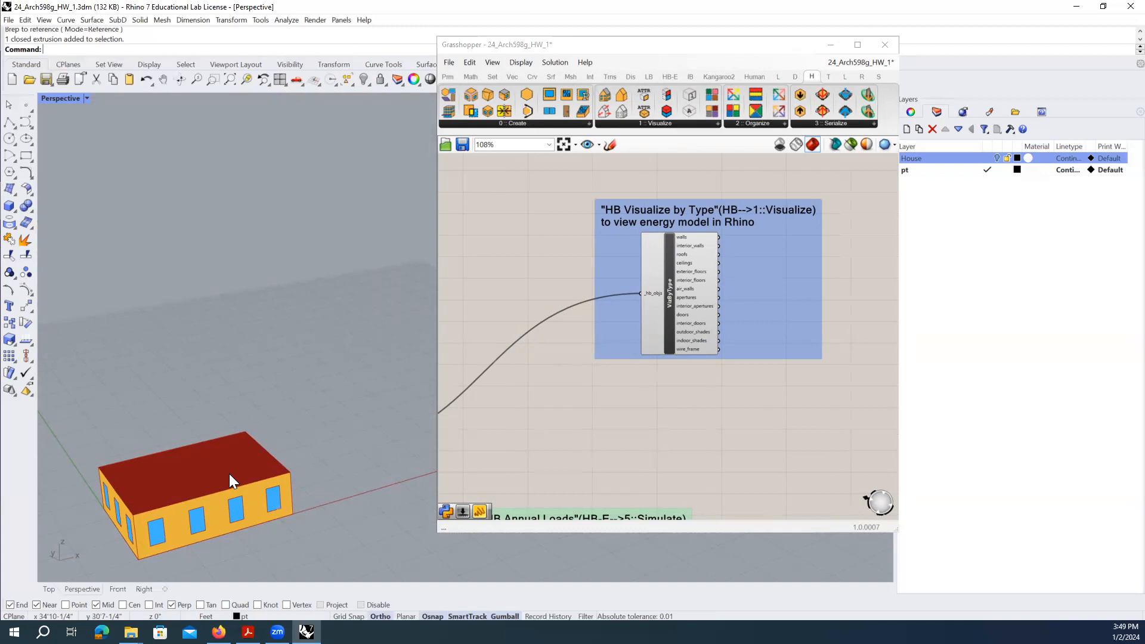
pyautogui.scroll(8, 229, 474)
pyautogui.moveTo(243, 470); pyautogui.dragTo(247, 451, button='right')
pyautogui.scroll(-7, 257, 371)
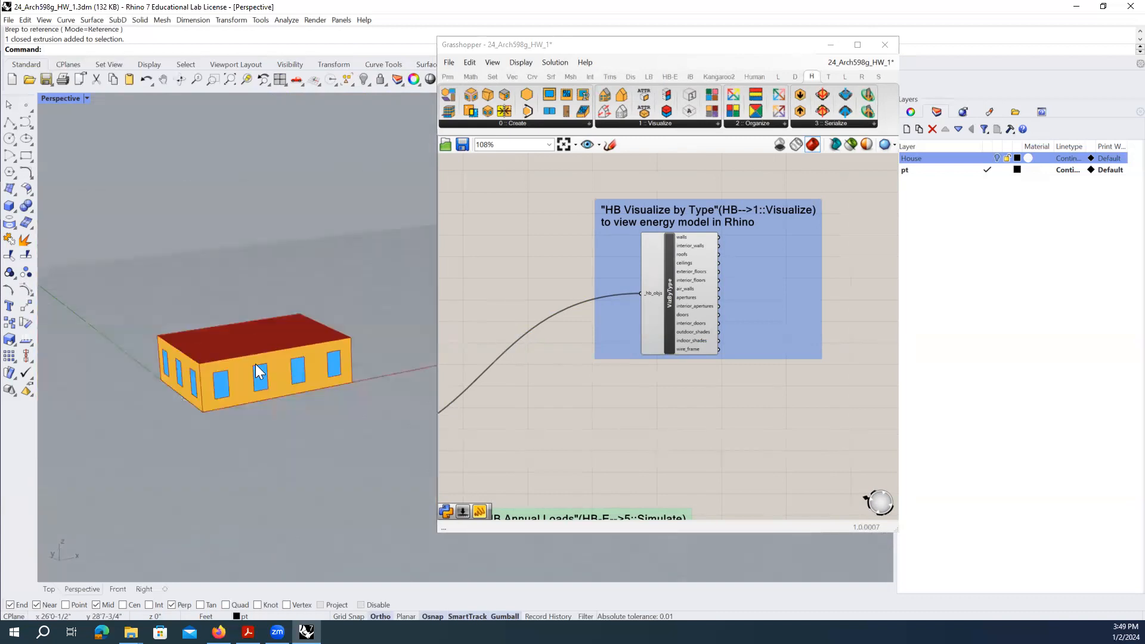
pyautogui.moveTo(254, 367); pyautogui.dragTo(229, 393, button='right')
# - Move the Grasshopper window right to uncover the house and orbit around it
pyautogui.click(634, 47)
pyautogui.moveTo(637, 52); pyautogui.dragTo(827, 55)
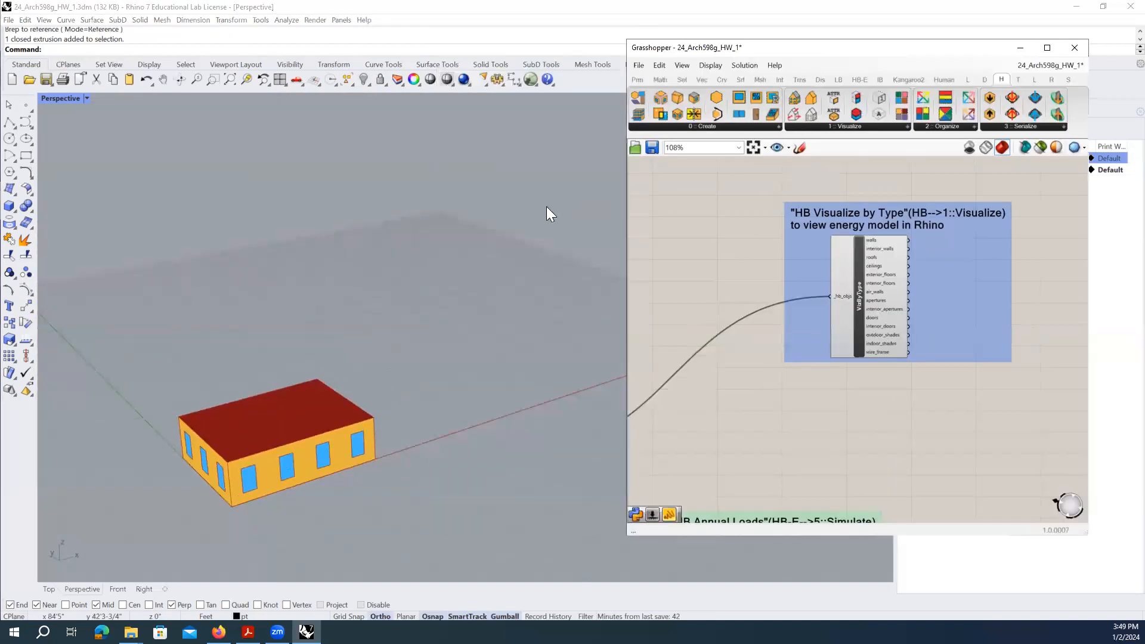
pyautogui.scroll(-4, 355, 353)
pyautogui.moveTo(355, 353); pyautogui.dragTo(379, 396, button='right')
pyautogui.scroll(6, 376, 394)
pyautogui.scroll(-4, 371, 312)
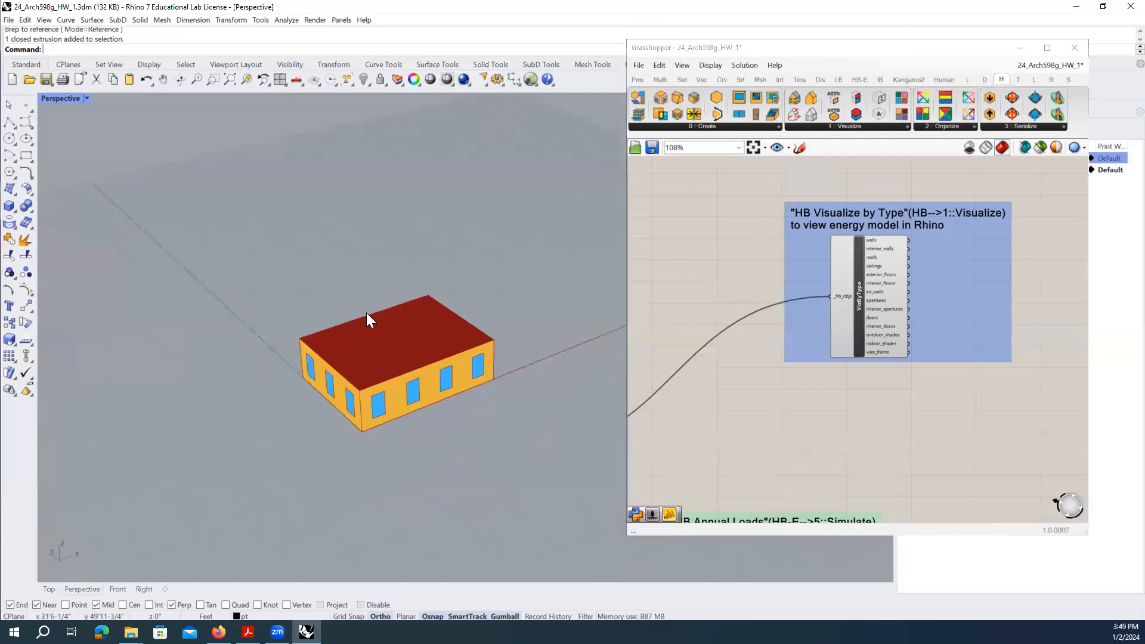
pyautogui.scroll(5, 384, 340)
pyautogui.moveTo(409, 355); pyautogui.dragTo(372, 390, button='right')
pyautogui.scroll(-3, 379, 347)
pyautogui.scroll(5, 379, 347)
pyautogui.scroll(-3, 379, 347)
# - Capture the house view with Snipping Tool and close the snip without saving
pyautogui.click(43, 632)
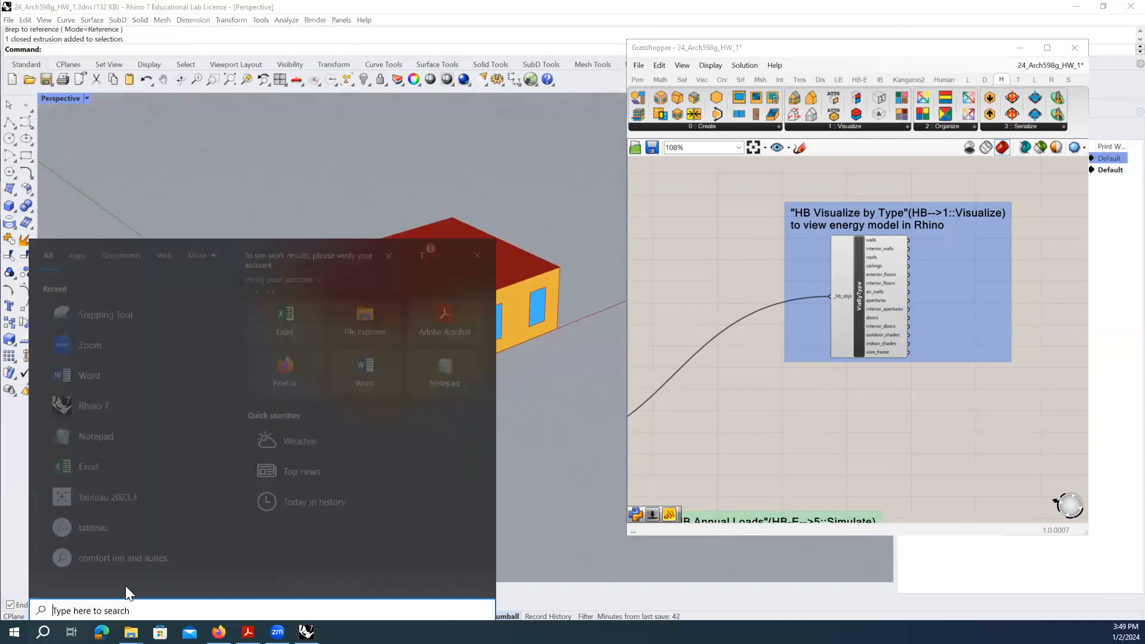
pyautogui.write('snip')
pyautogui.press('Return')
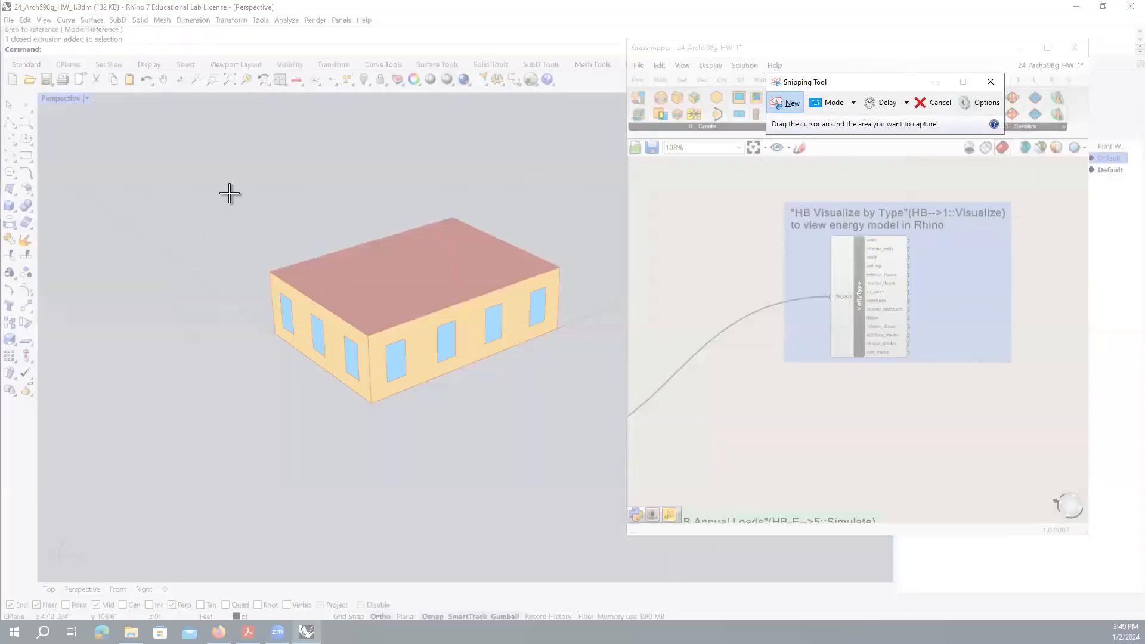
pyautogui.moveTo(207, 165); pyautogui.dragTo(611, 483)
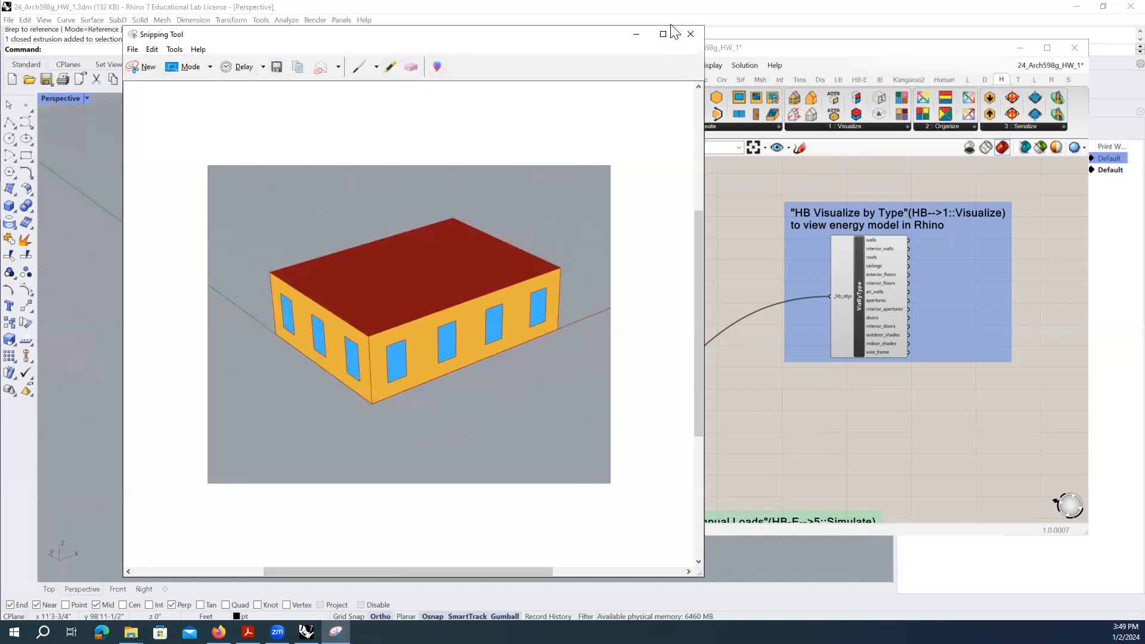
pyautogui.click(690, 34)
pyautogui.click(461, 313)
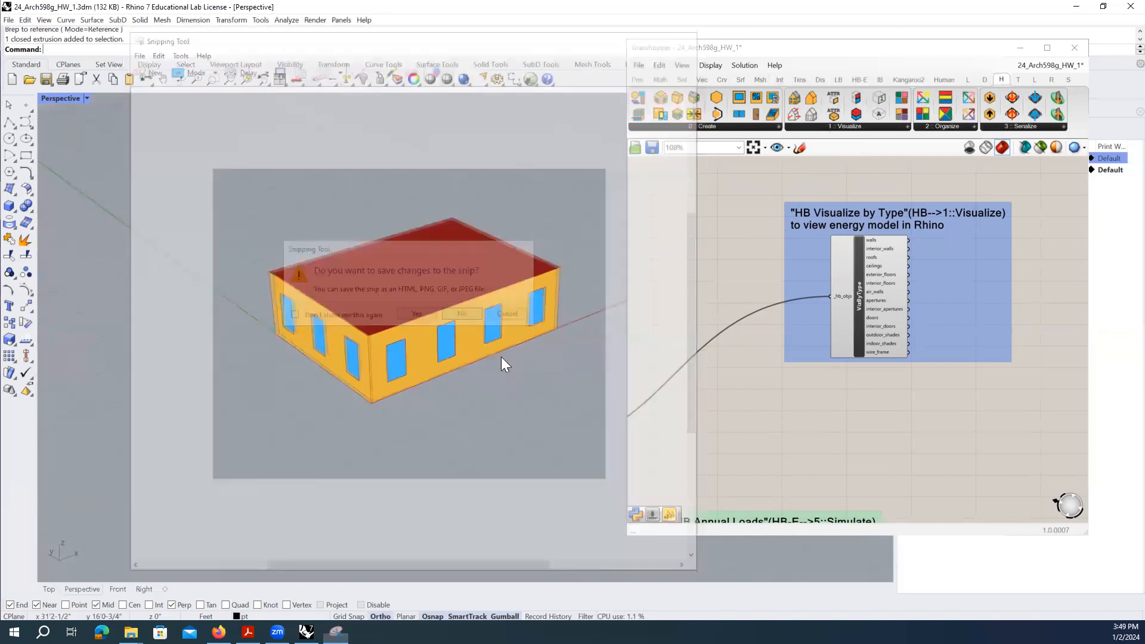
pyautogui.click(192, 20)
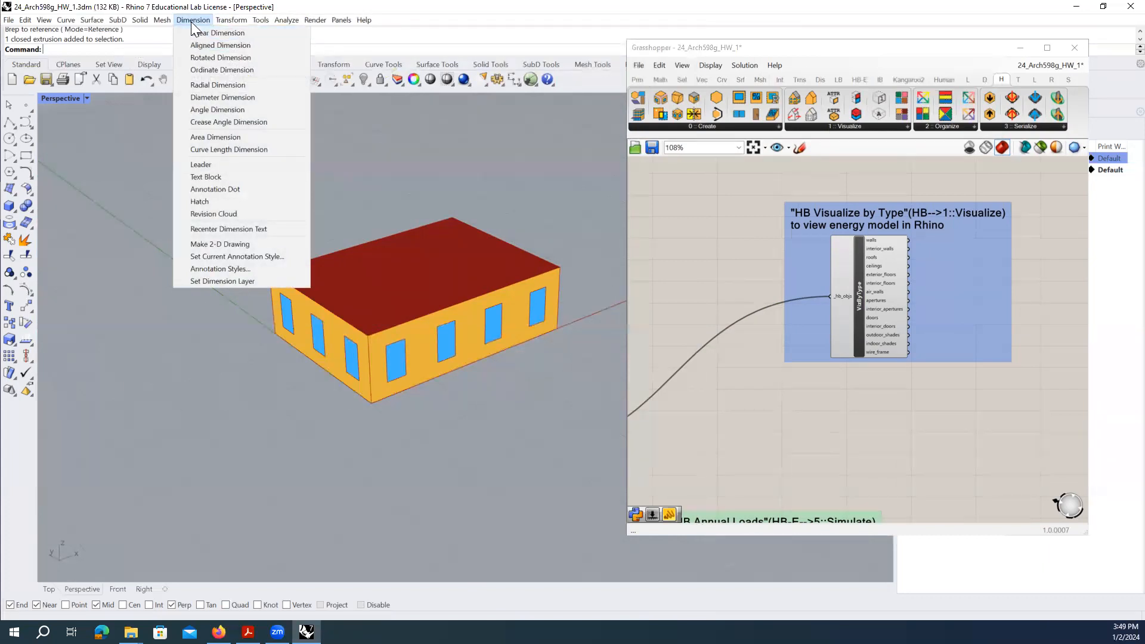
# - Start an aligned dimension, move Grasshopper to reveal layers, and toggle the House layer
pyautogui.click(192, 20)
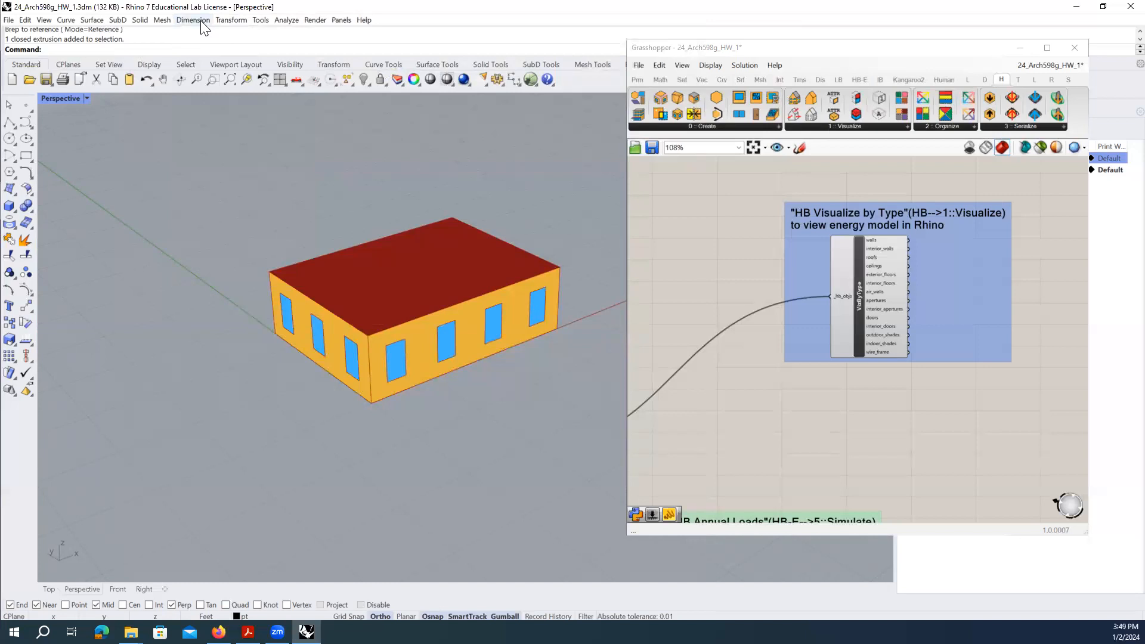
pyautogui.click(201, 22)
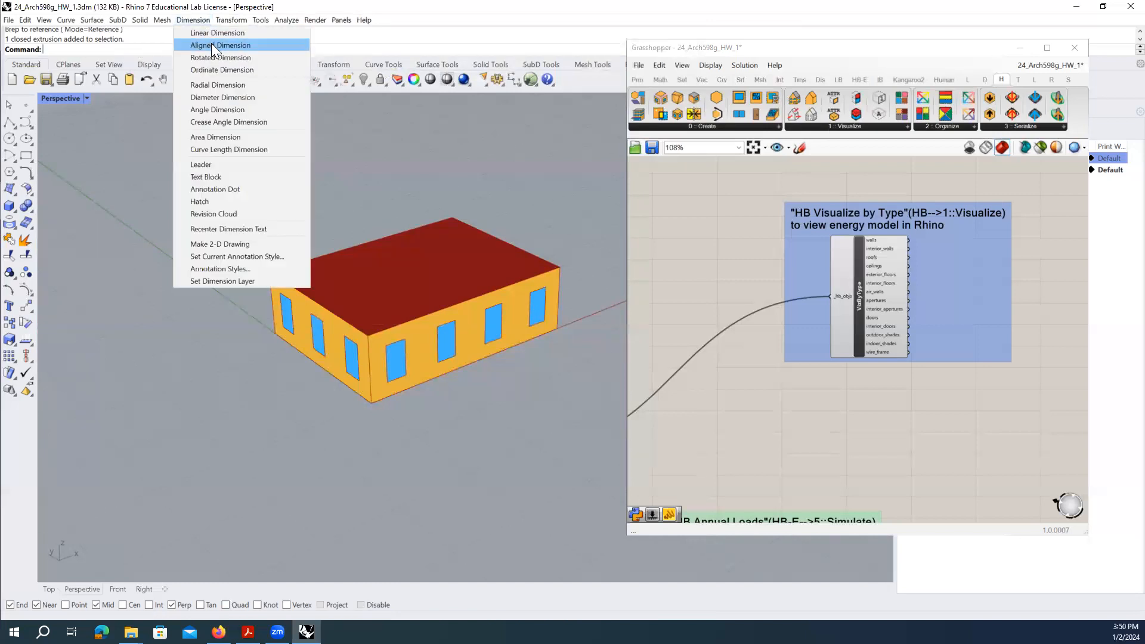
pyautogui.click(211, 45)
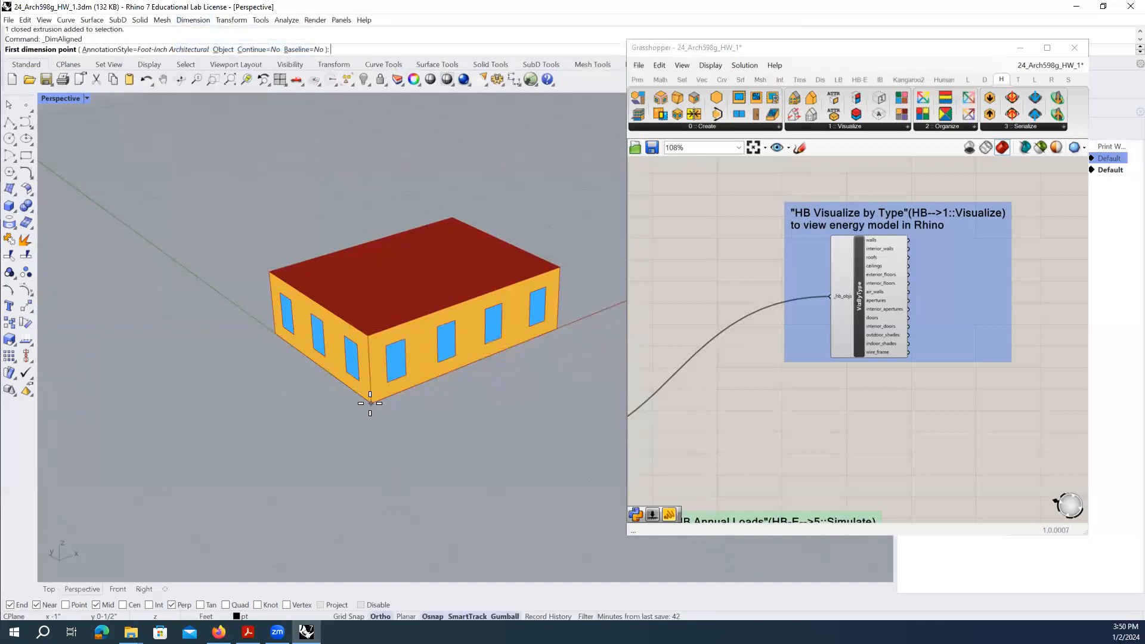
pyautogui.click(850, 52)
pyautogui.moveTo(847, 47); pyautogui.dragTo(647, 38)
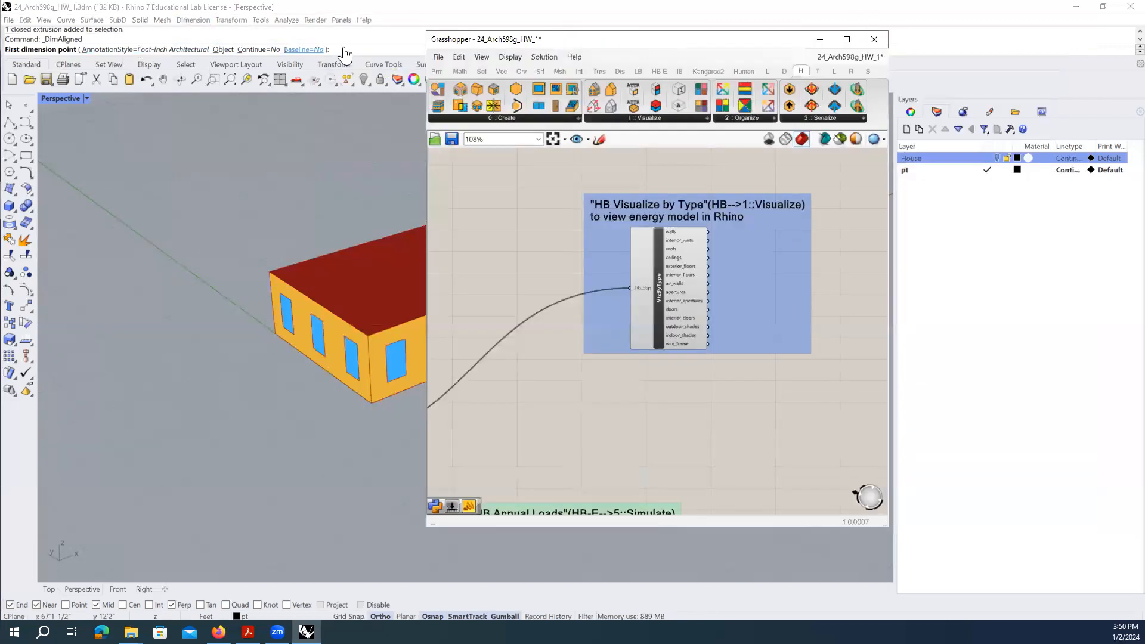
pyautogui.click(995, 157)
pyautogui.click(996, 157)
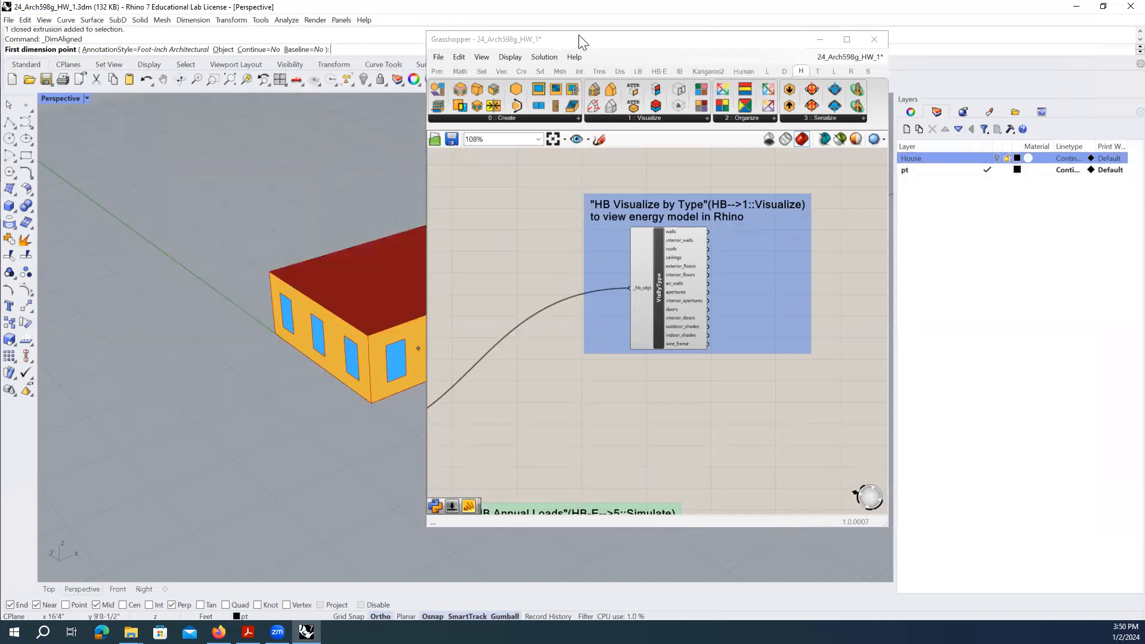
# - Shift the Grasshopper window aside and turn the House layer back on
pyautogui.moveTo(580, 38); pyautogui.dragTo(617, 38)
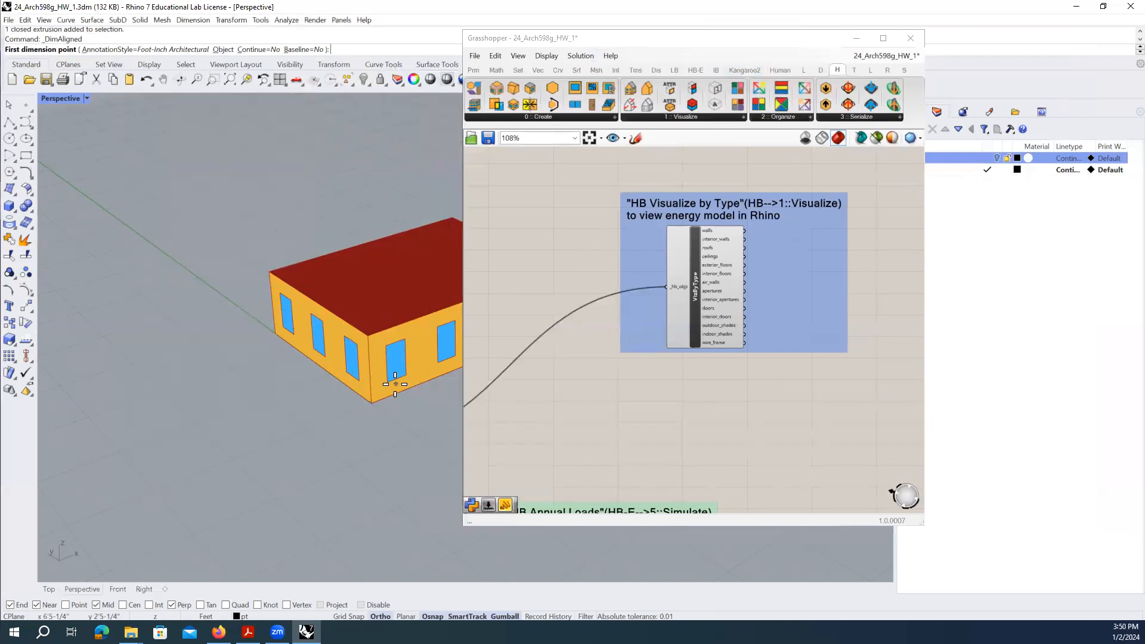
pyautogui.moveTo(617, 36); pyautogui.dragTo(697, 34)
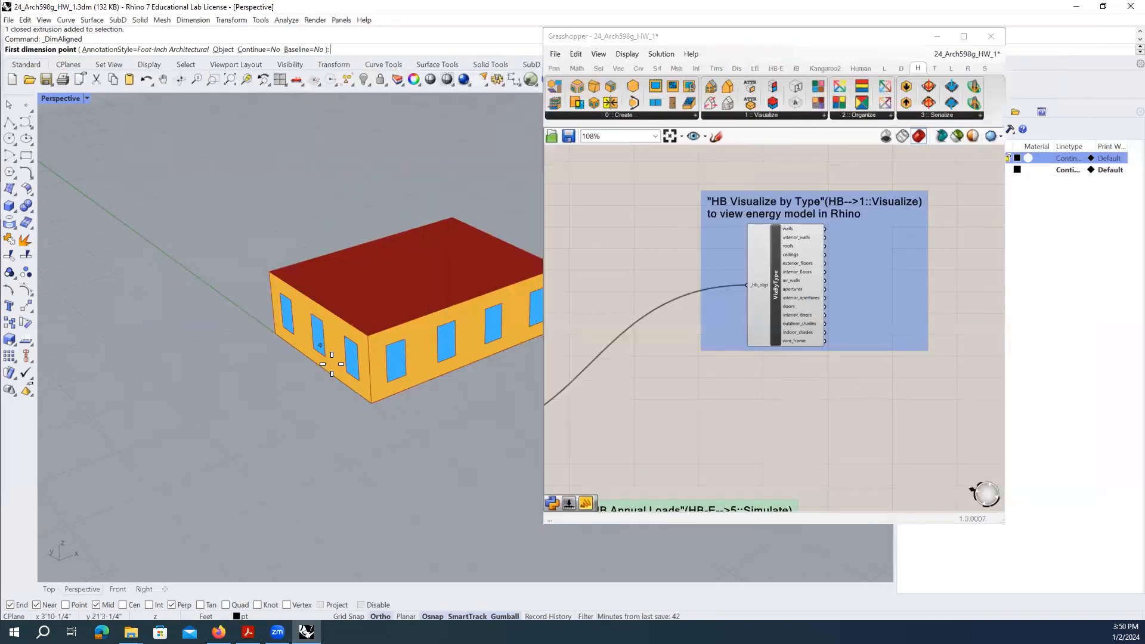
pyautogui.scroll(-5, 226, 385)
pyautogui.scroll(4, 317, 365)
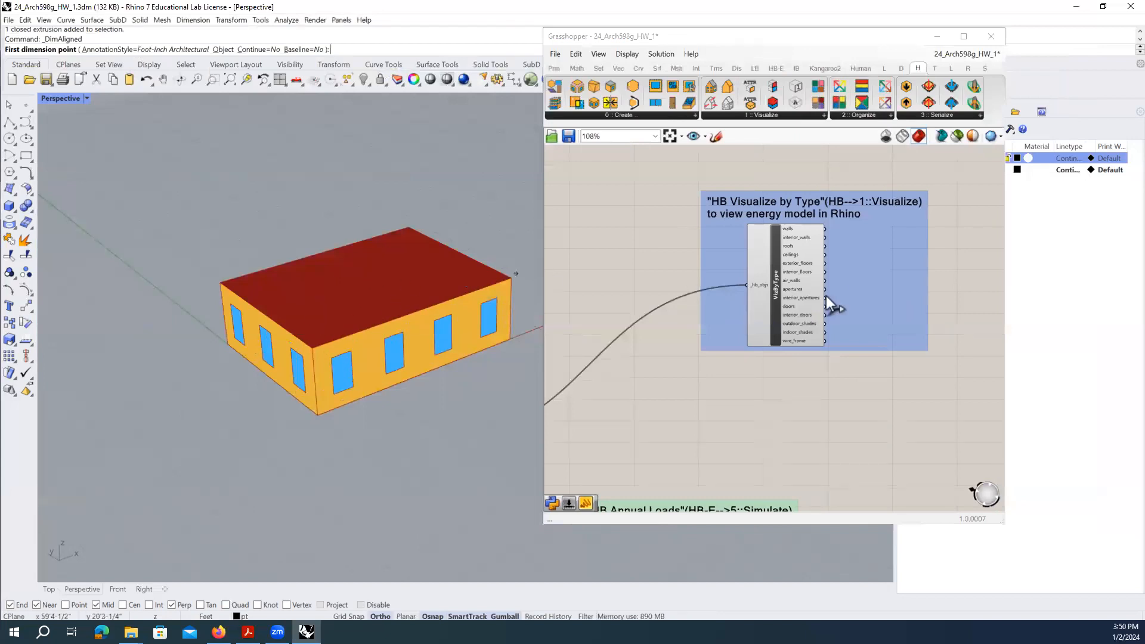
pyautogui.moveTo(821, 286)
pyautogui.moveTo(896, 39); pyautogui.dragTo(823, 31)
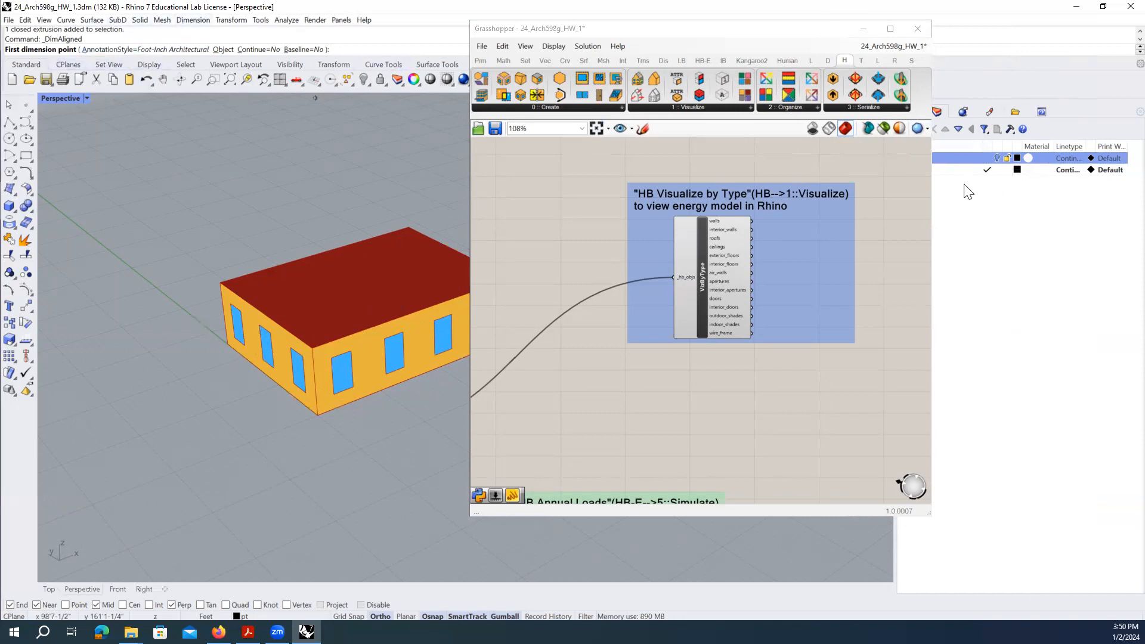
pyautogui.click(997, 159)
pyautogui.moveTo(666, 30); pyautogui.dragTo(814, 50)
# - Dimension the house's long base edge as 40'-0" between its two corners
pyautogui.click(320, 420)
pyautogui.click(510, 341)
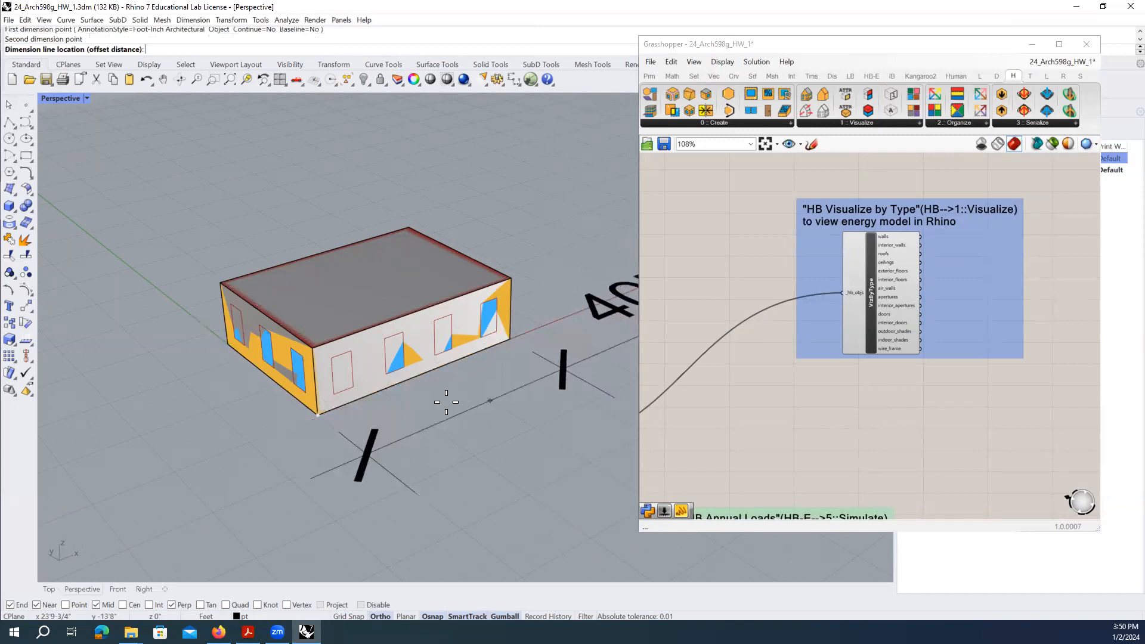
pyautogui.scroll(-3, 446, 402)
pyautogui.click(411, 413)
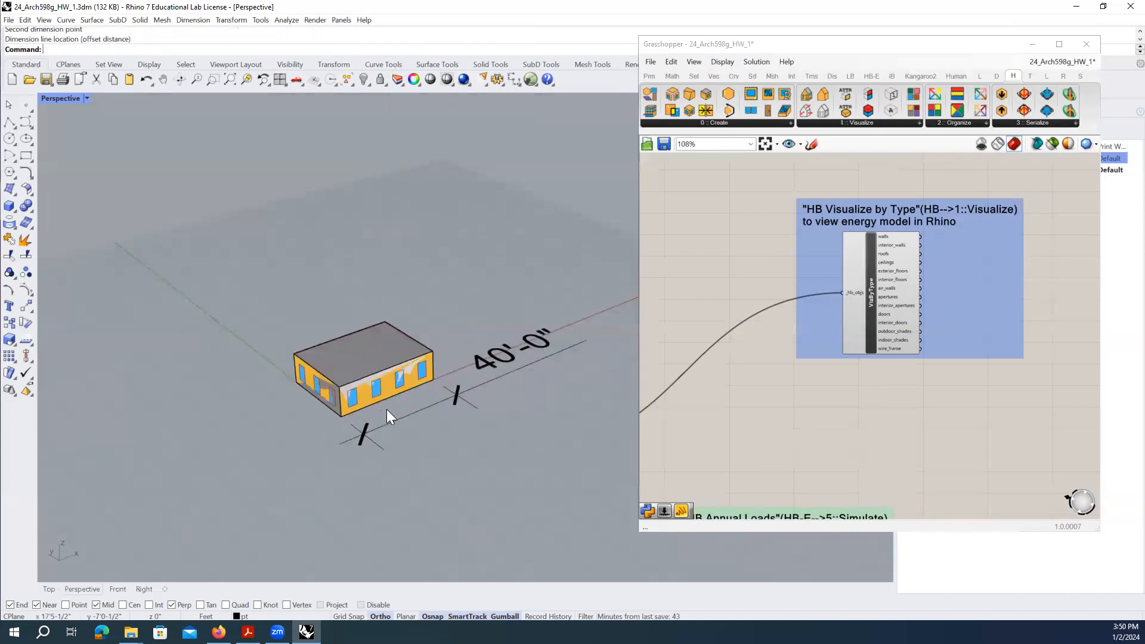
pyautogui.scroll(2, 298, 432)
# - Add a 30'-0" aligned dimension along the house's short side
pyautogui.click(193, 20)
pyautogui.click(209, 45)
pyautogui.click(295, 363)
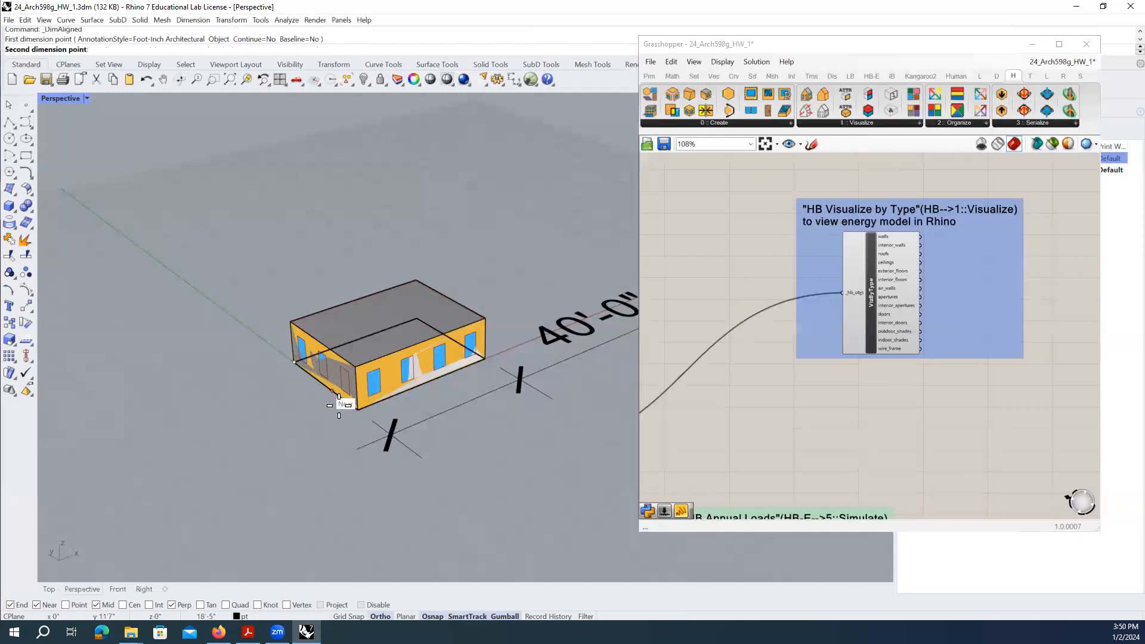
pyautogui.click(358, 409)
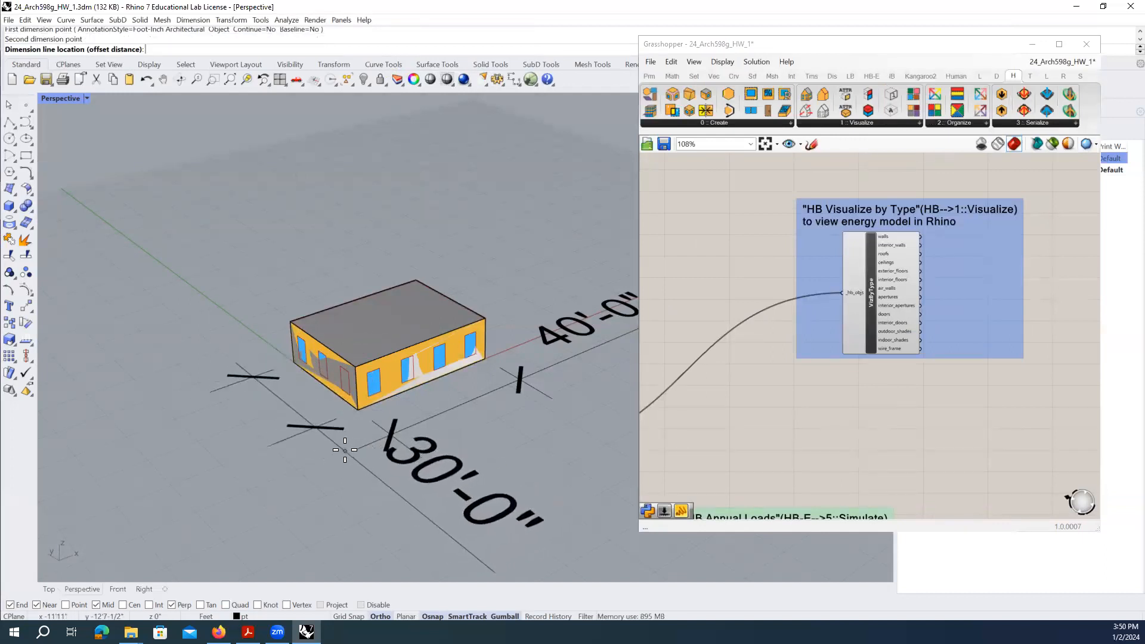
pyautogui.click(335, 470)
# - Select both the 30'-0" and 40'-0" dimensions
pyautogui.moveTo(344, 466)
pyautogui.mouseDown(button='right')
pyautogui.moveTo(479, 359)
pyautogui.moveTo(436, 320)
pyautogui.moveTo(376, 309)
pyautogui.moveTo(391, 317)
pyautogui.moveTo(351, 458)
pyautogui.mouseUp(button='right')
pyautogui.click(350, 460)
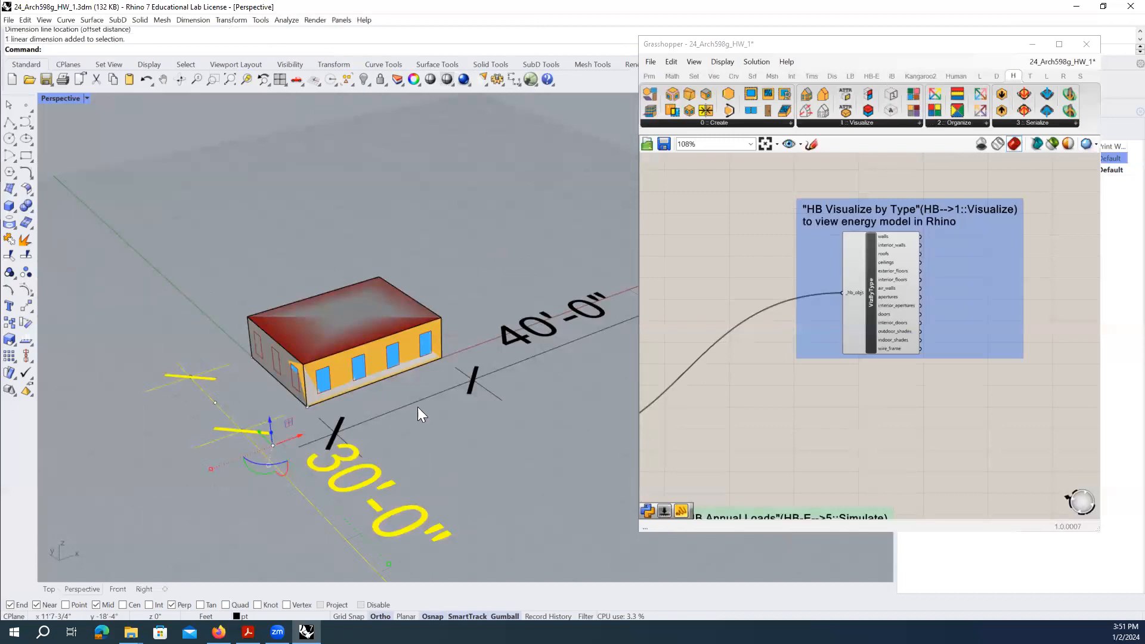
pyautogui.keyDown('shift'); pyautogui.click(504, 370); pyautogui.keyUp('shift')
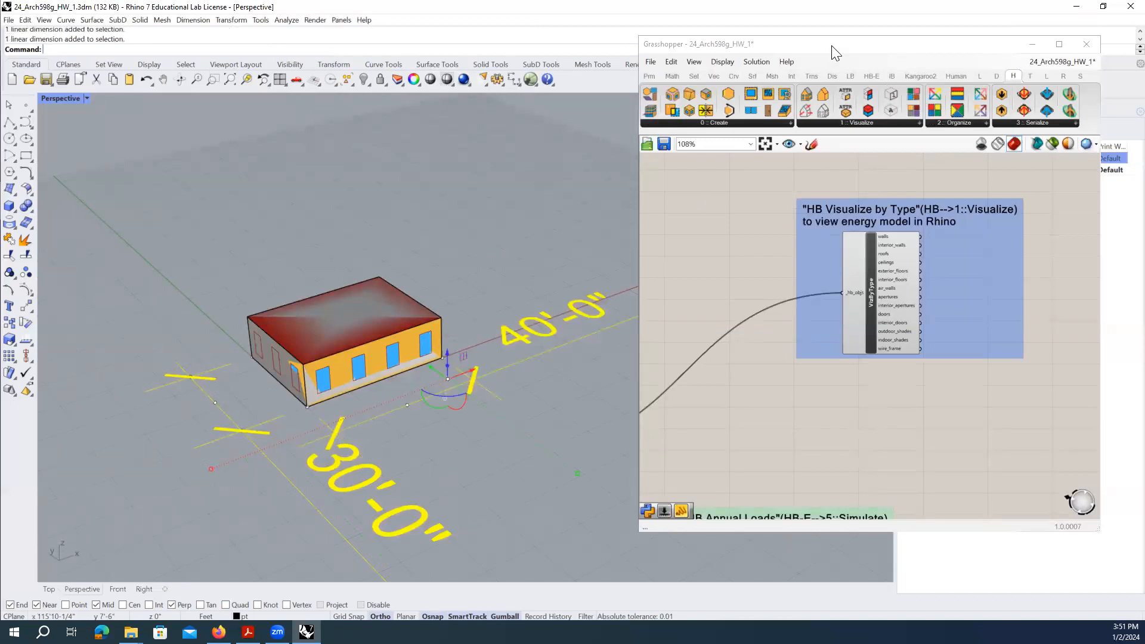
pyautogui.moveTo(832, 46); pyautogui.dragTo(660, 67)
# - Minimize Grasshopper and window-select both the 40'-0" and 30'-0" dimensions
pyautogui.click(860, 67)
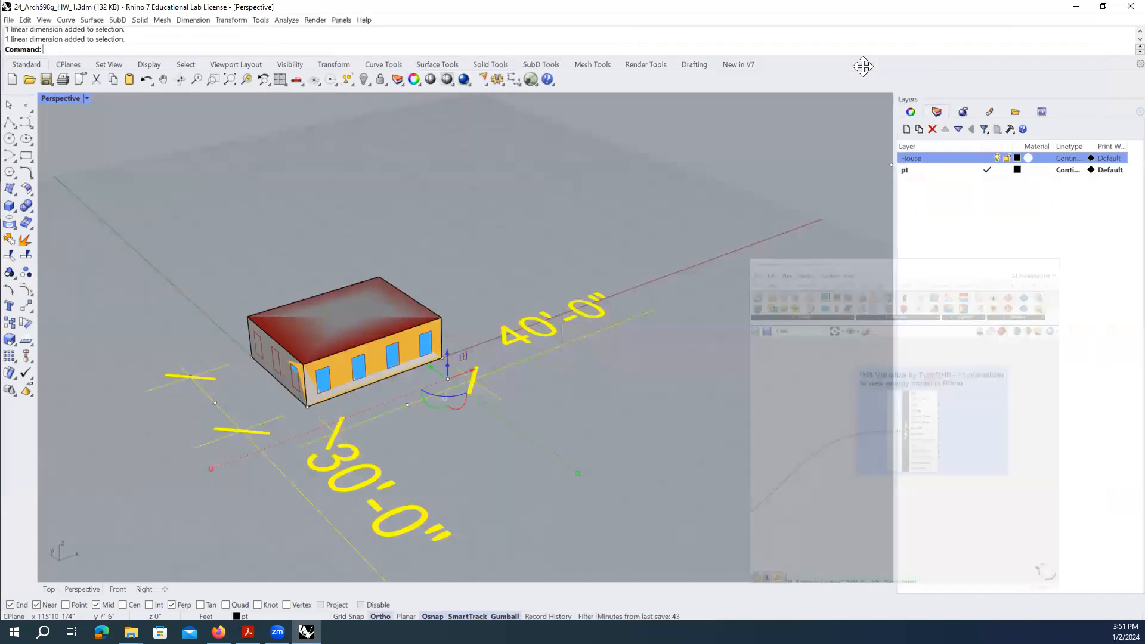
pyautogui.press('Escape')
pyautogui.moveTo(415, 498); pyautogui.dragTo(328, 456)
pyautogui.click(620, 339)
pyautogui.click(520, 473)
pyautogui.moveTo(436, 467); pyautogui.dragTo(260, 430)
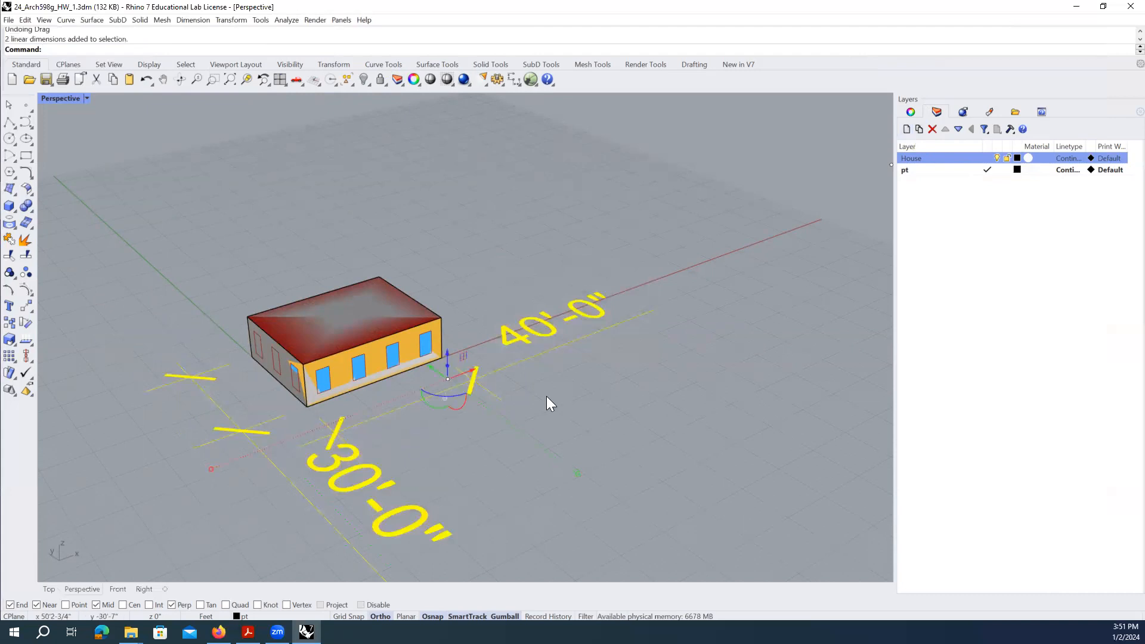
# - Lower the dimensions' model space scale from 96 to 48 in Properties
pyautogui.click(910, 110)
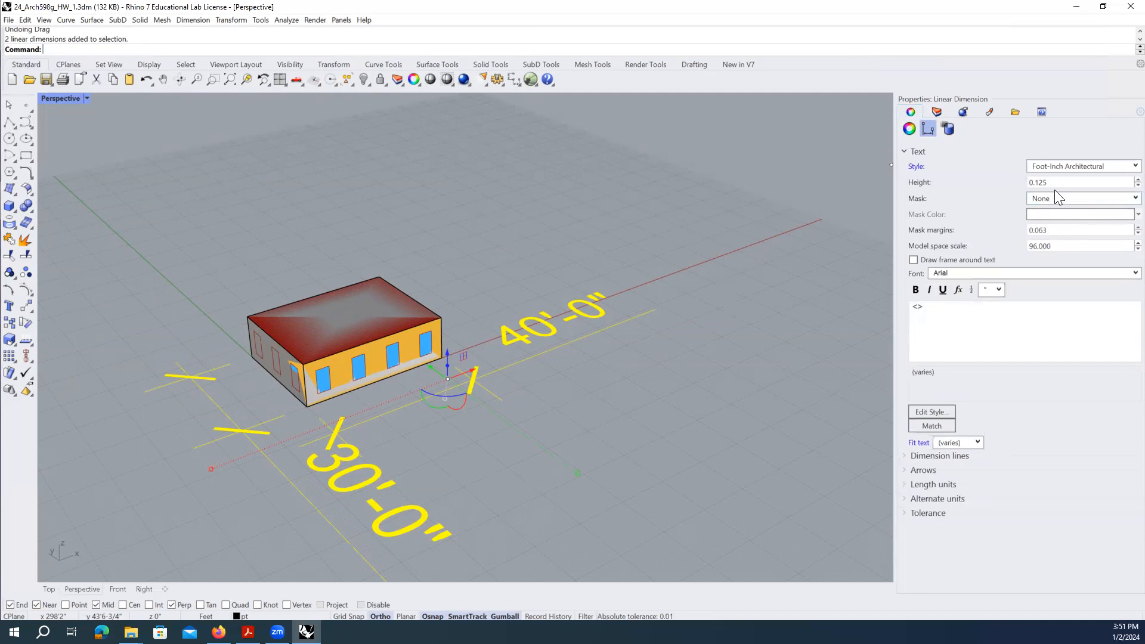
pyautogui.doubleClick(1063, 246)
pyautogui.write('48')
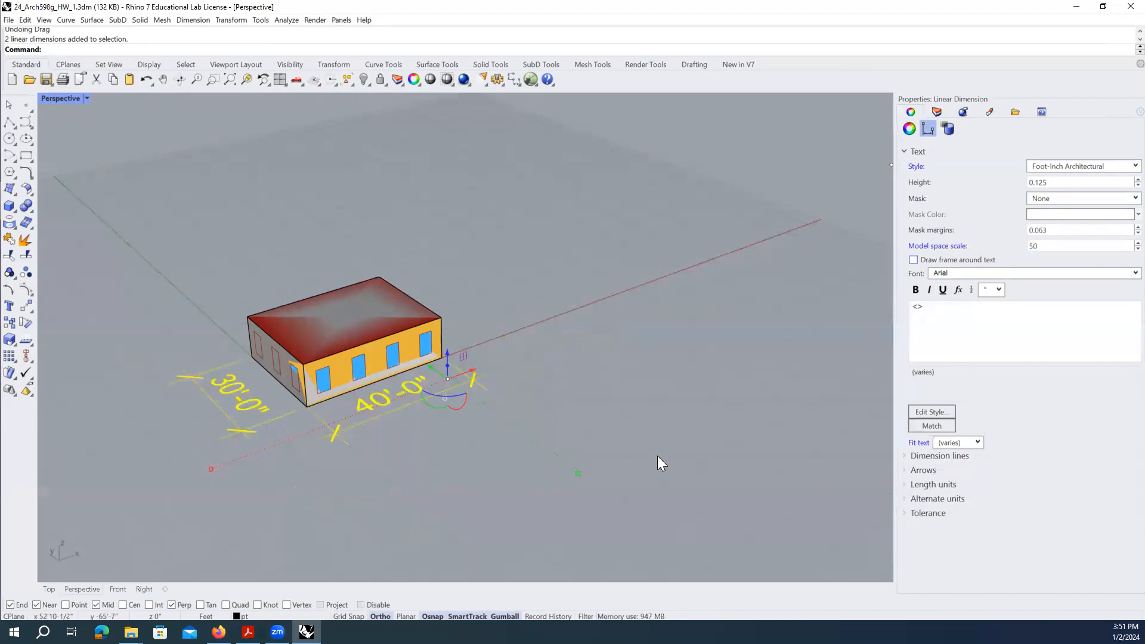
pyautogui.click(421, 442)
pyautogui.scroll(8, 274, 426)
pyautogui.scroll(-4, 568, 408)
pyautogui.moveTo(569, 389); pyautogui.dragTo(562, 385, button='right')
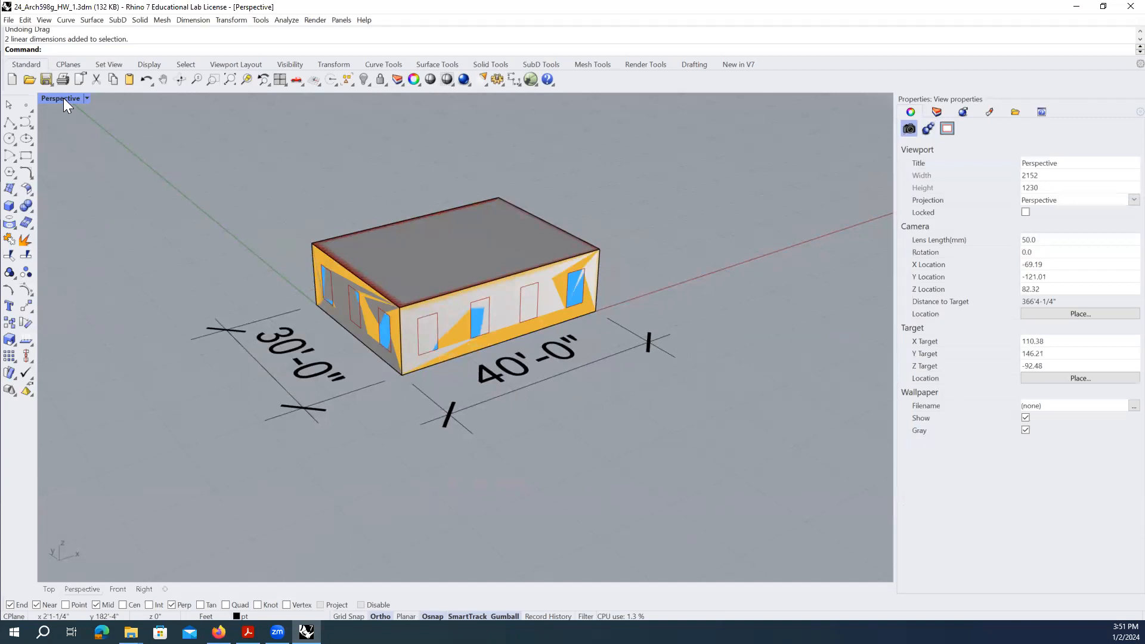
# - Add a 12'-0" aligned height dimension at the façade's left corner
pyautogui.click(192, 20)
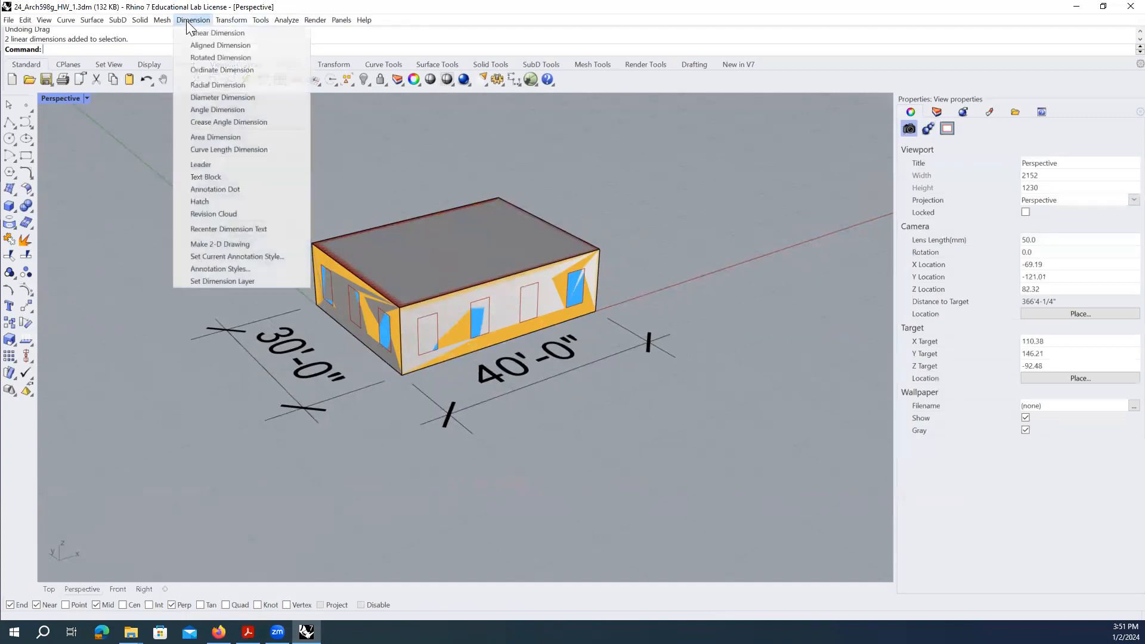
pyautogui.doubleClick(59, 97)
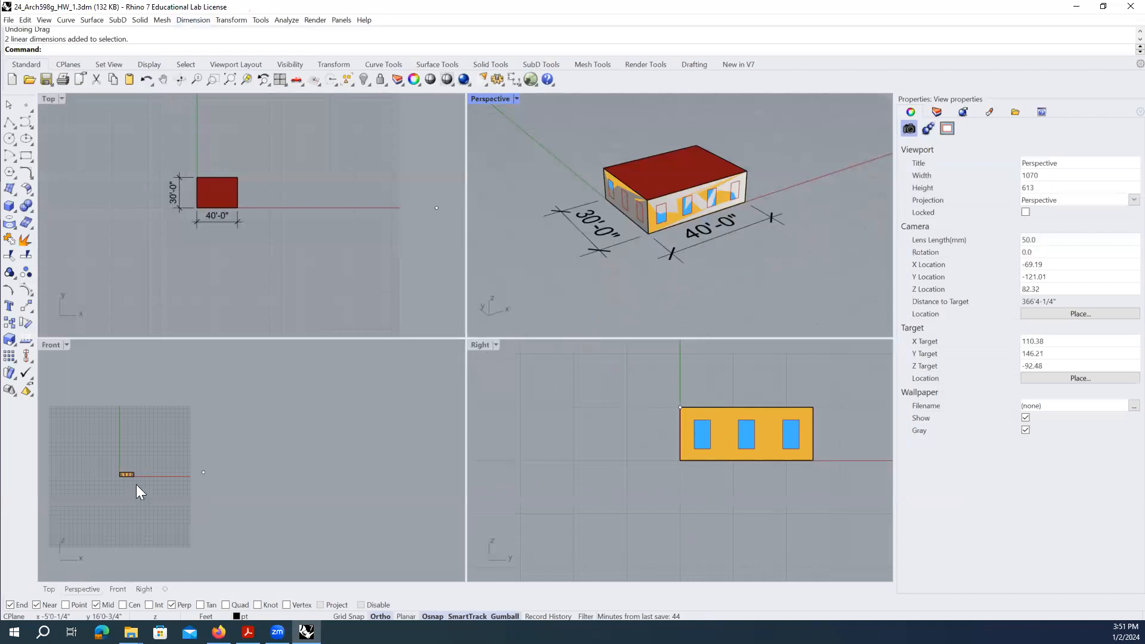
pyautogui.scroll(2, 686, 446)
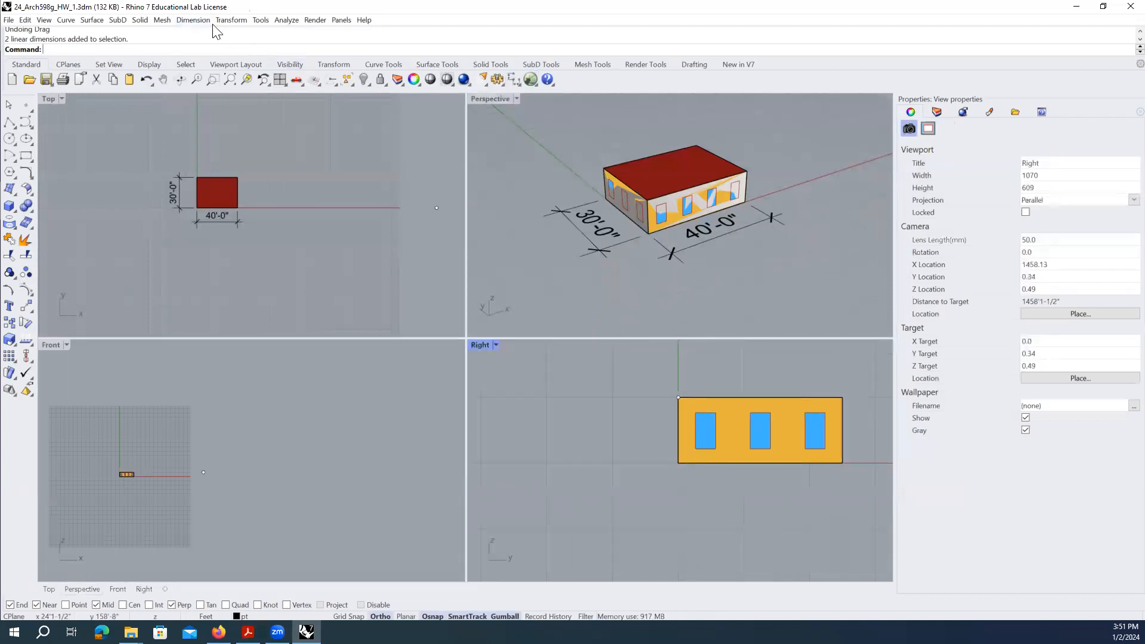
pyautogui.click(192, 20)
pyautogui.click(201, 44)
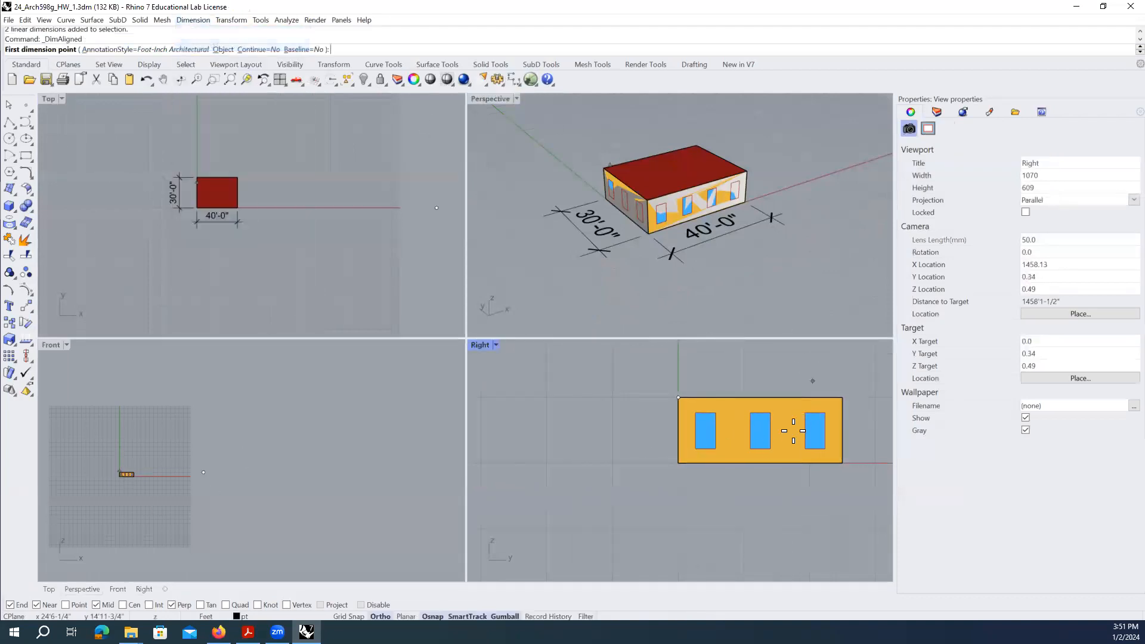
pyautogui.click(678, 463)
pyautogui.click(678, 397)
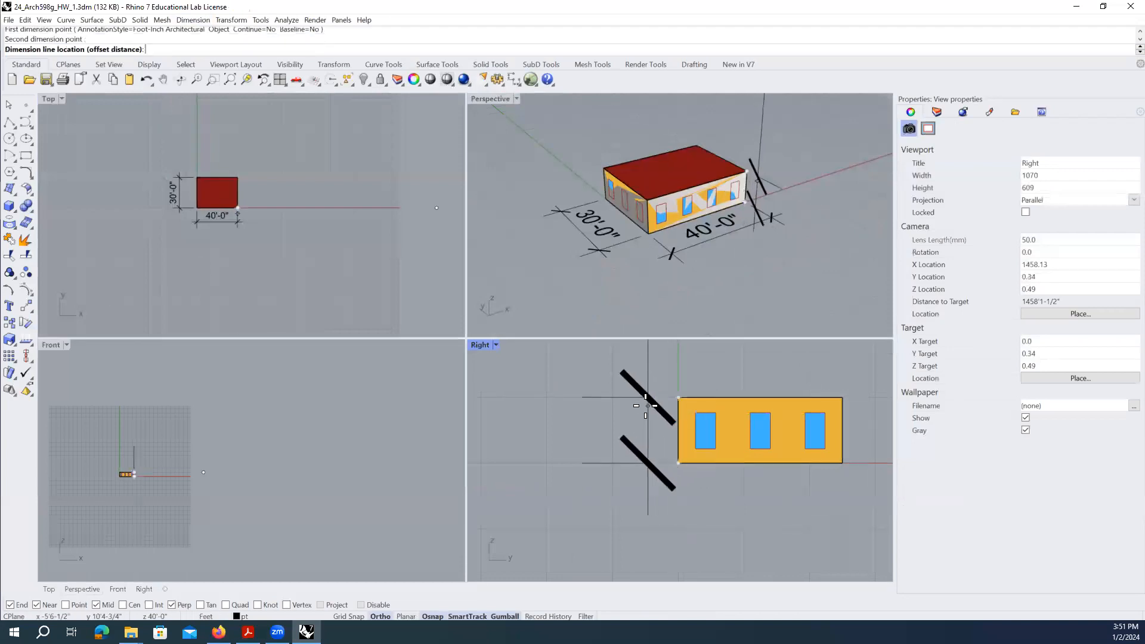
pyautogui.click(602, 445)
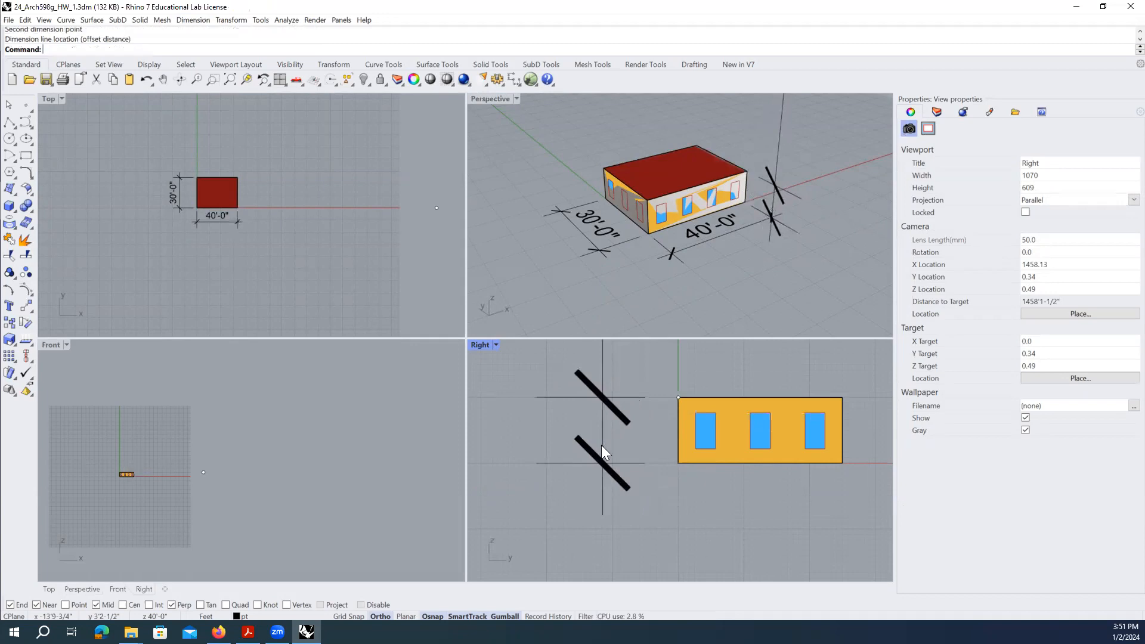
# - Set the height dimension's model space scale to 50
pyautogui.click(777, 166)
pyautogui.doubleClick(1059, 244)
pyautogui.write('50')
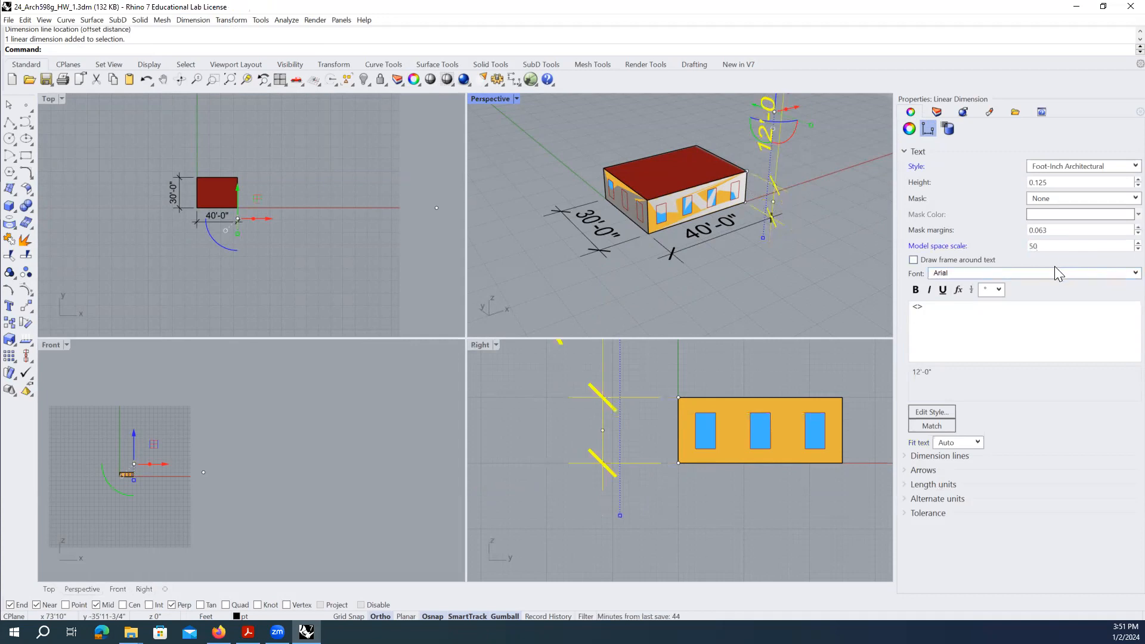
pyautogui.click(793, 243)
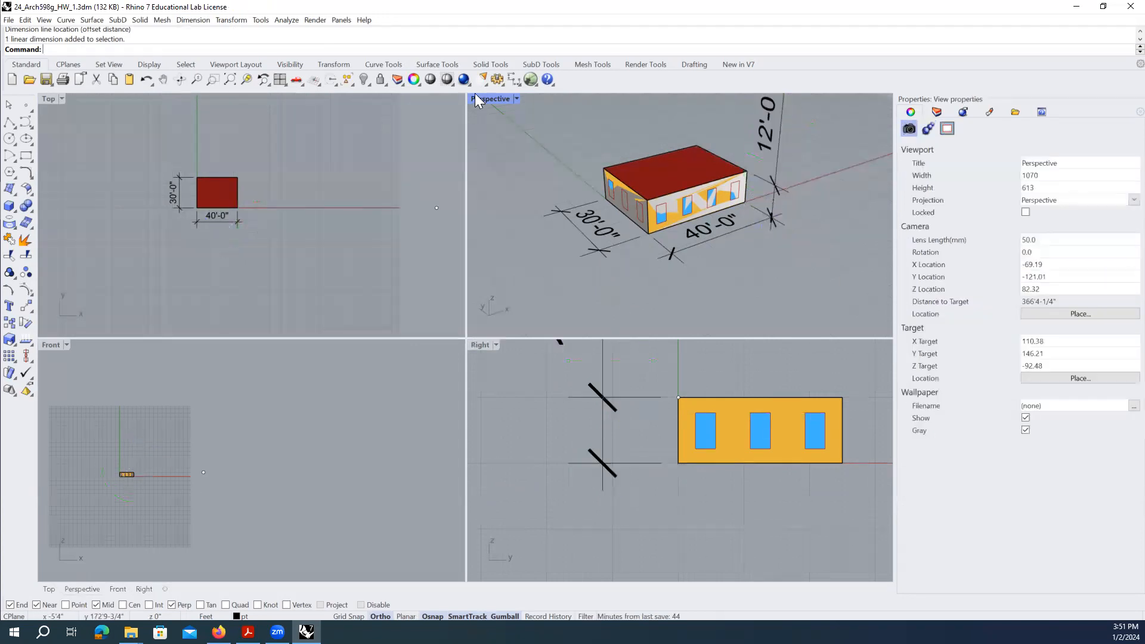
# - Maximize Perspective and select the 12'-0", 40'-0" and 30'-0" dimensions
pyautogui.doubleClick(501, 100)
pyautogui.click(661, 200)
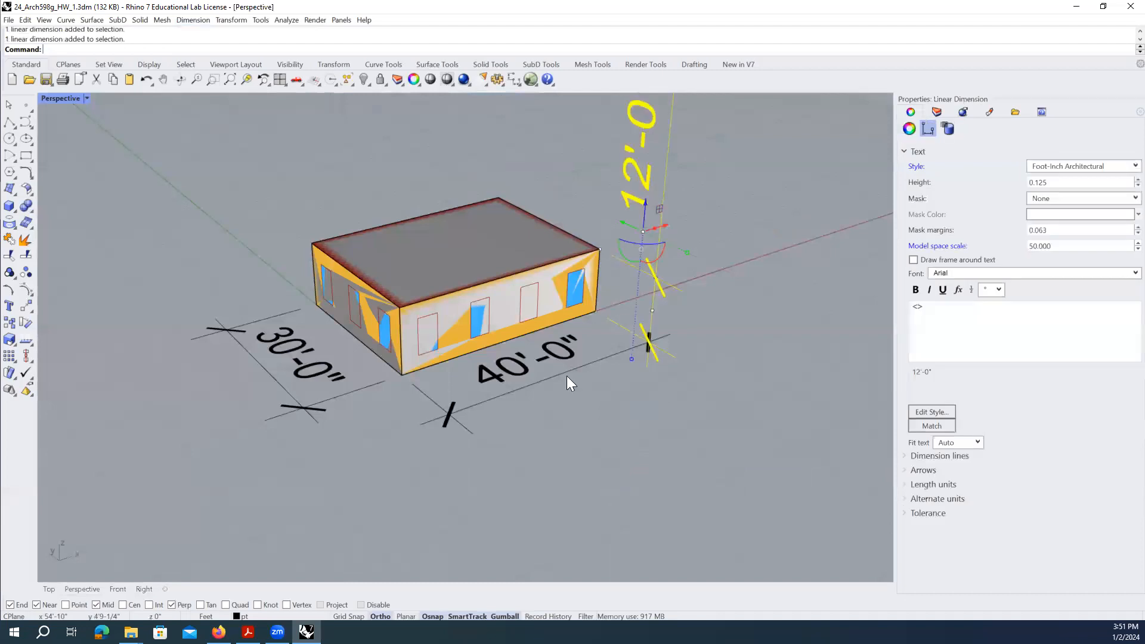
pyautogui.keyDown('shift'); pyautogui.click(520, 389); pyautogui.keyUp('shift')
pyautogui.click(711, 359)
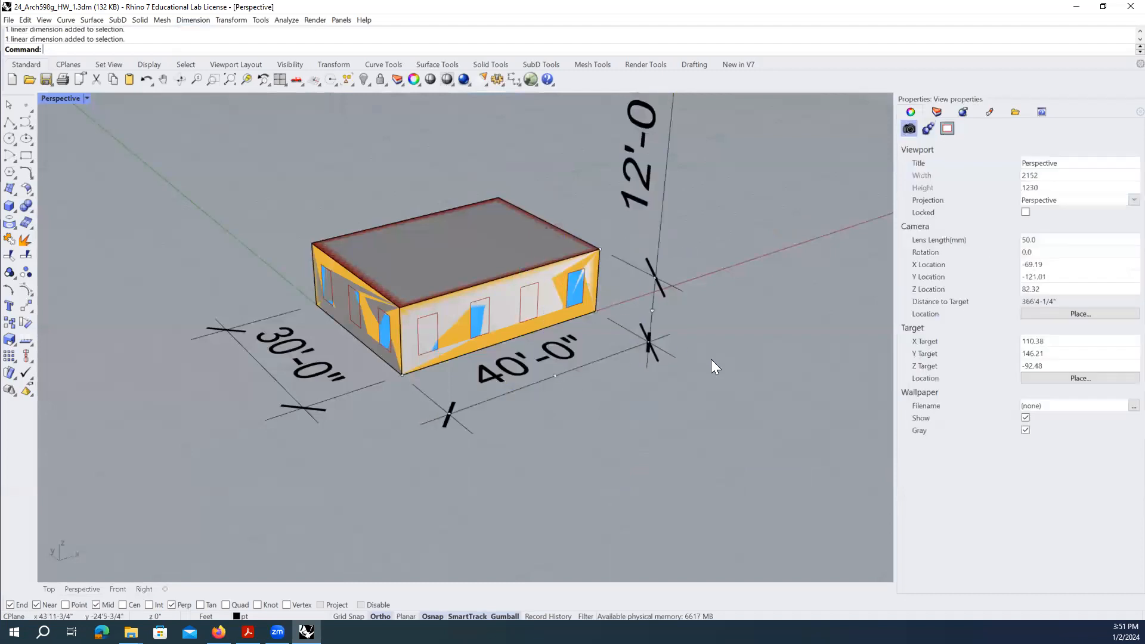
pyautogui.click(657, 252)
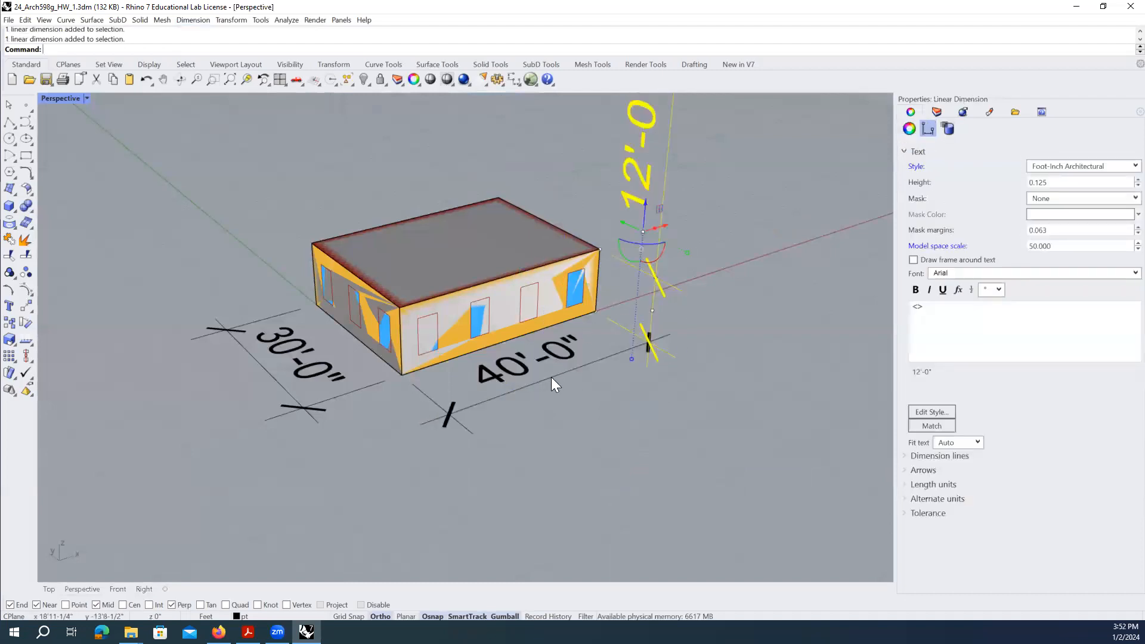
pyautogui.click(677, 238)
pyautogui.click(658, 238)
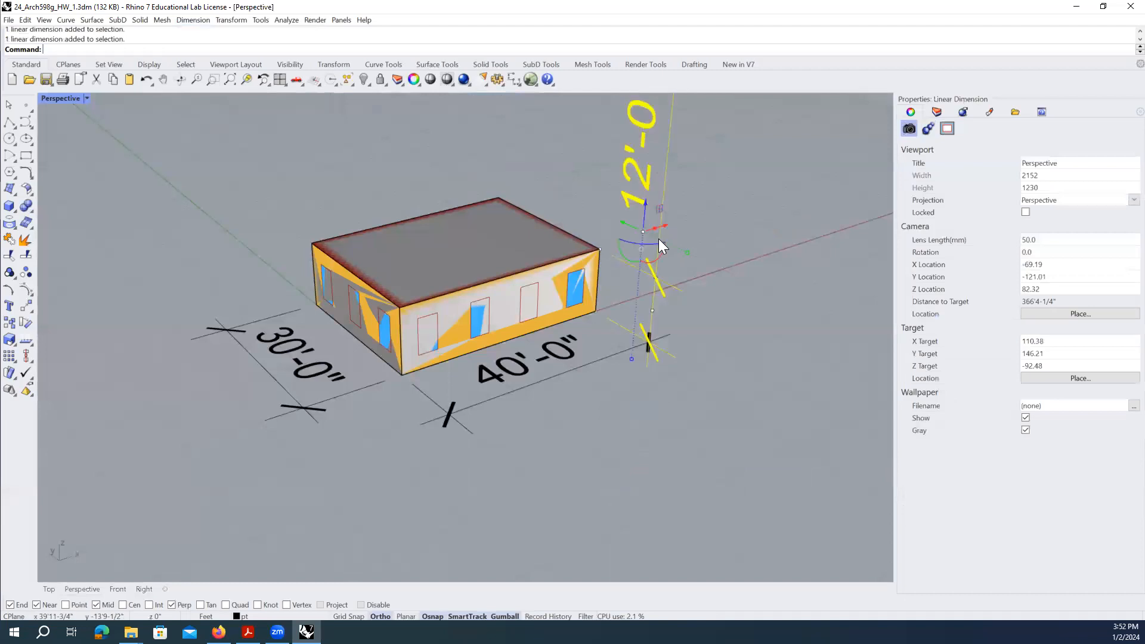
pyautogui.keyDown('shift'); pyautogui.click(532, 386); pyautogui.keyUp('shift')
pyautogui.keyDown('shift'); pyautogui.click(346, 393); pyautogui.keyUp('shift')
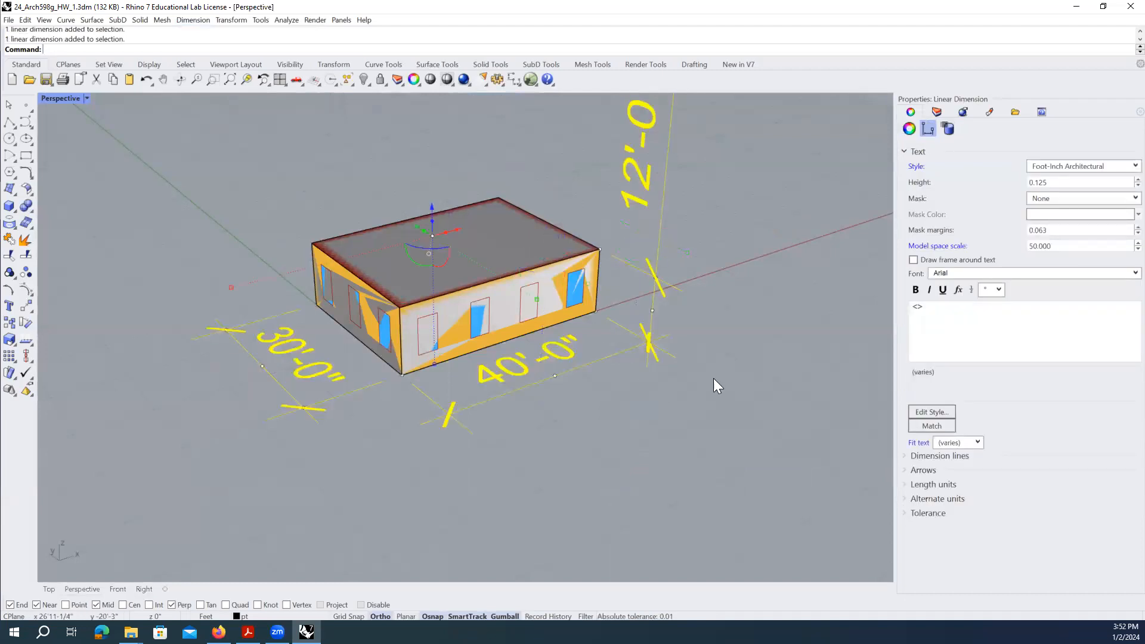
# - Set all three dimensions' model space scale to 25 and orbit around the building
pyautogui.doubleClick(1081, 245)
pyautogui.write('25')
pyautogui.press('Return')
pyautogui.click(686, 421)
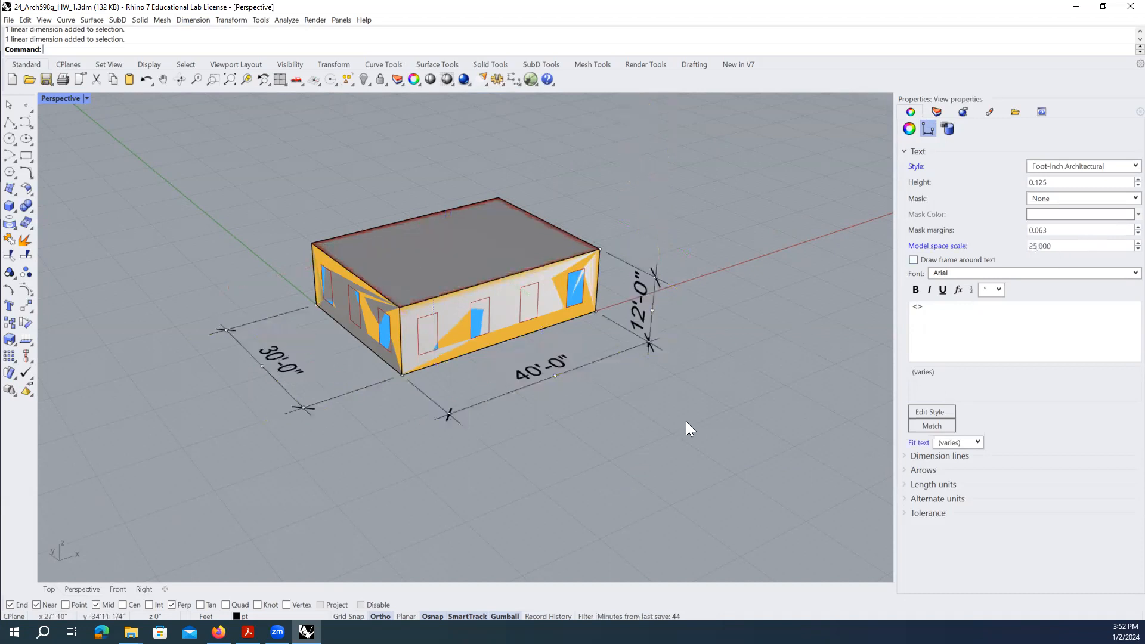
pyautogui.moveTo(686, 421); pyautogui.dragTo(561, 325, button='right')
pyautogui.click(936, 112)
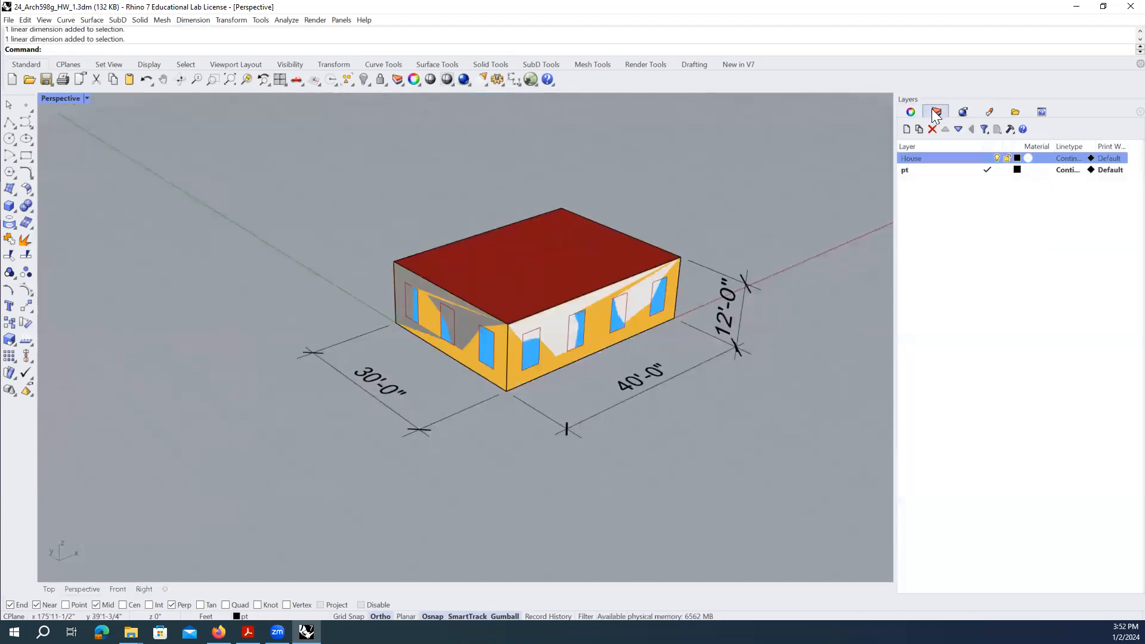
# - Hide the House layer
pyautogui.click(996, 157)
pyautogui.scroll(5, 554, 375)
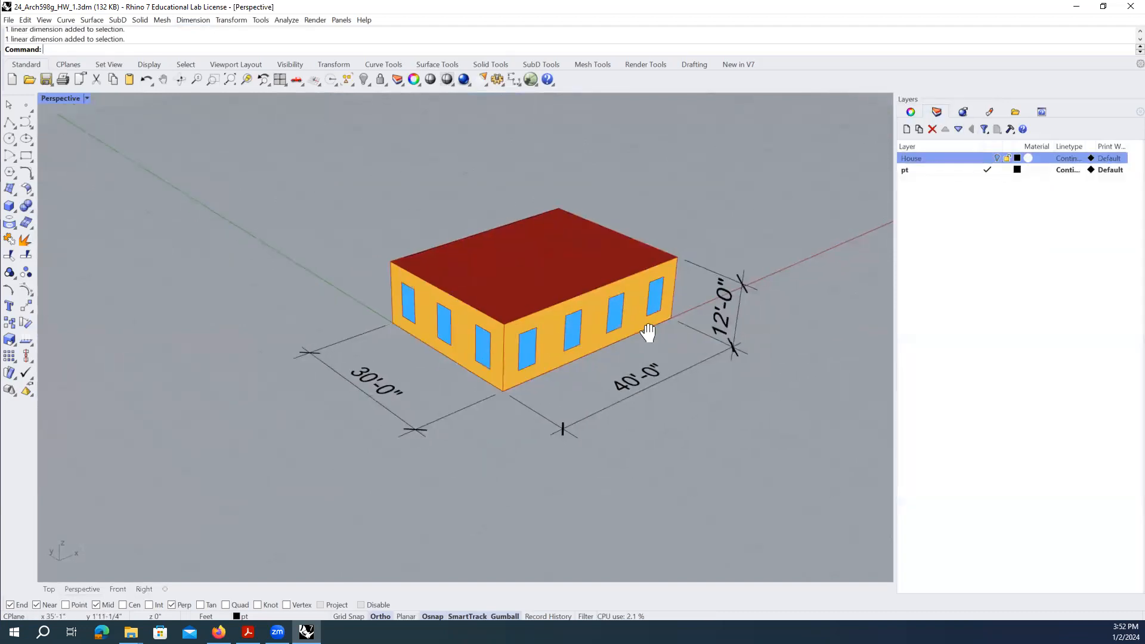
pyautogui.scroll(-5, 424, 334)
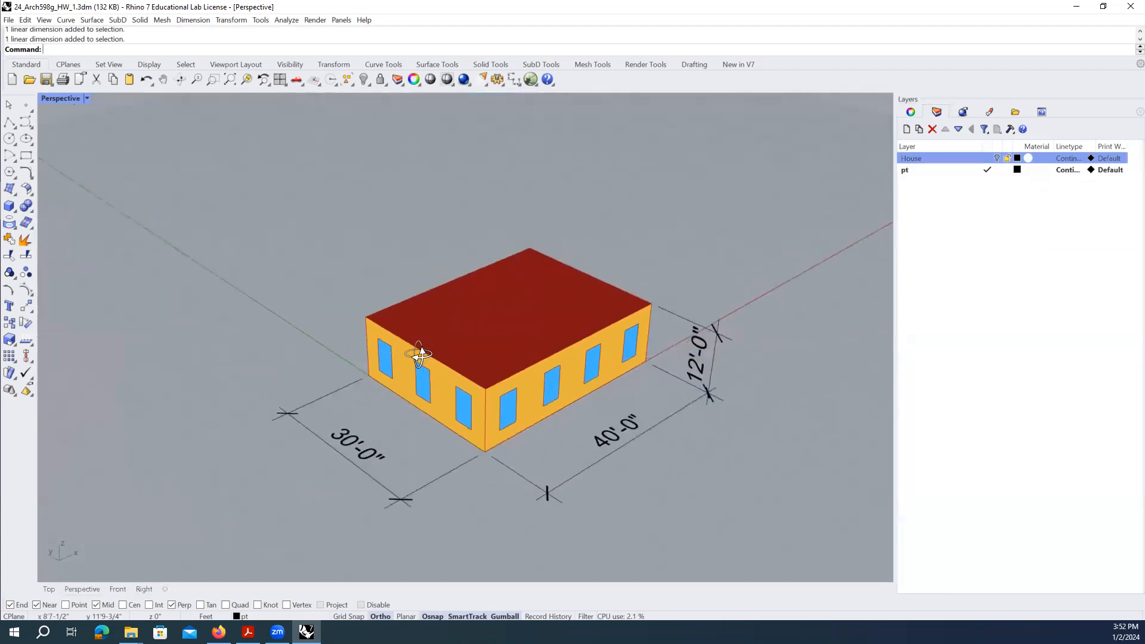
# - Snip the dimensioned building without saving, then relaunch Grasshopper with Gr
pyautogui.click(43, 631)
pyautogui.write('snip')
pyautogui.press('Return')
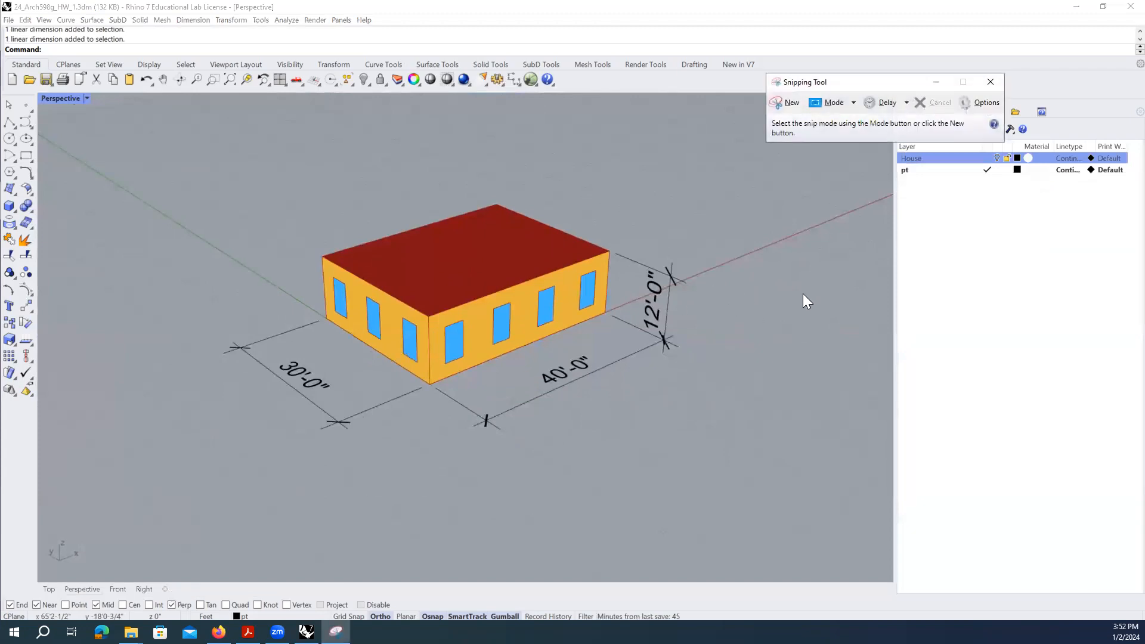
pyautogui.click(786, 102)
pyautogui.moveTo(210, 191); pyautogui.dragTo(720, 463)
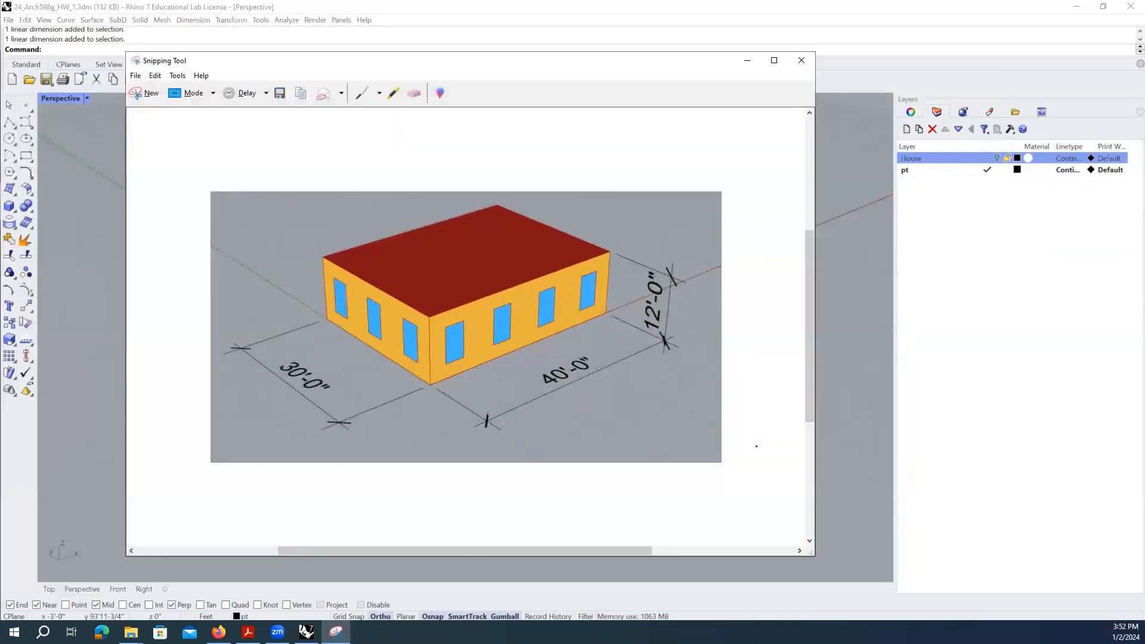
pyautogui.click(798, 60)
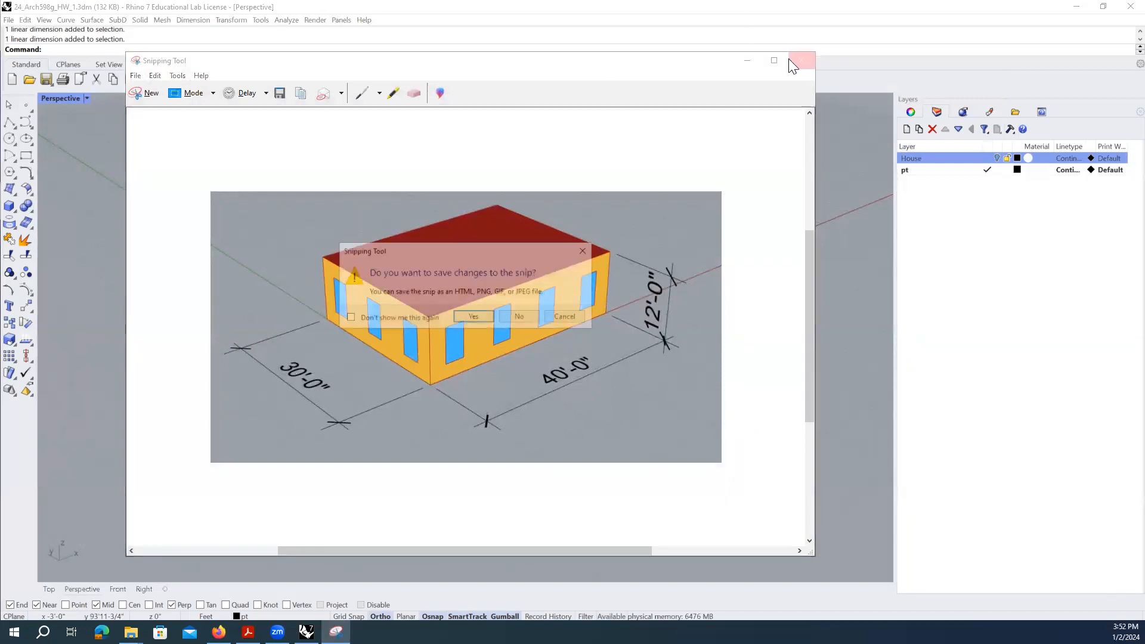
pyautogui.click(520, 316)
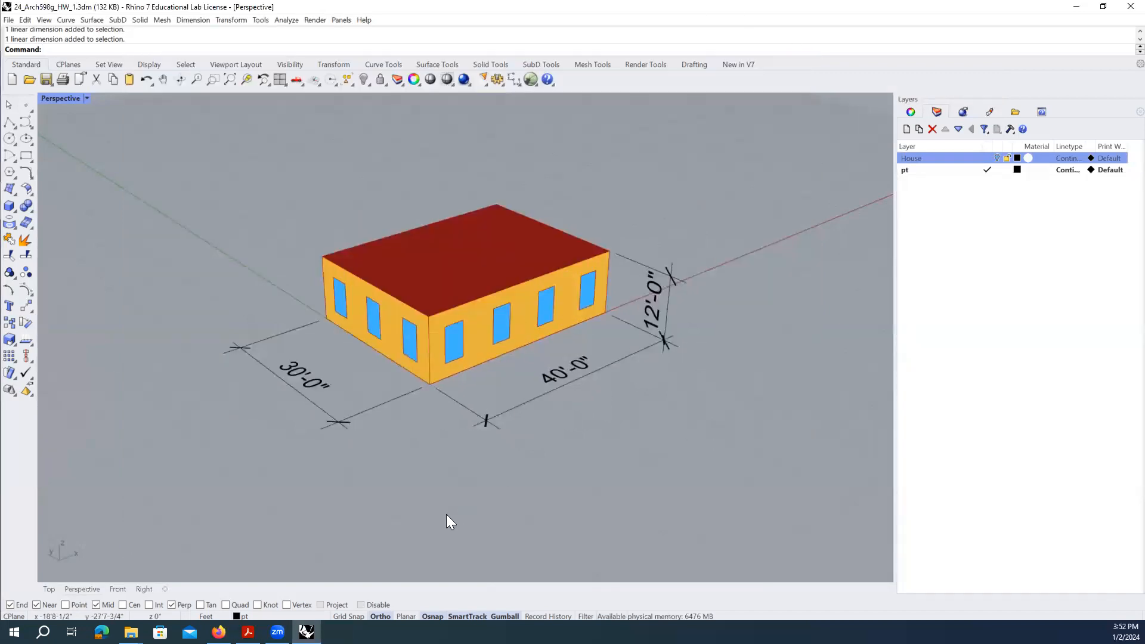
pyautogui.write('Grasshopper')
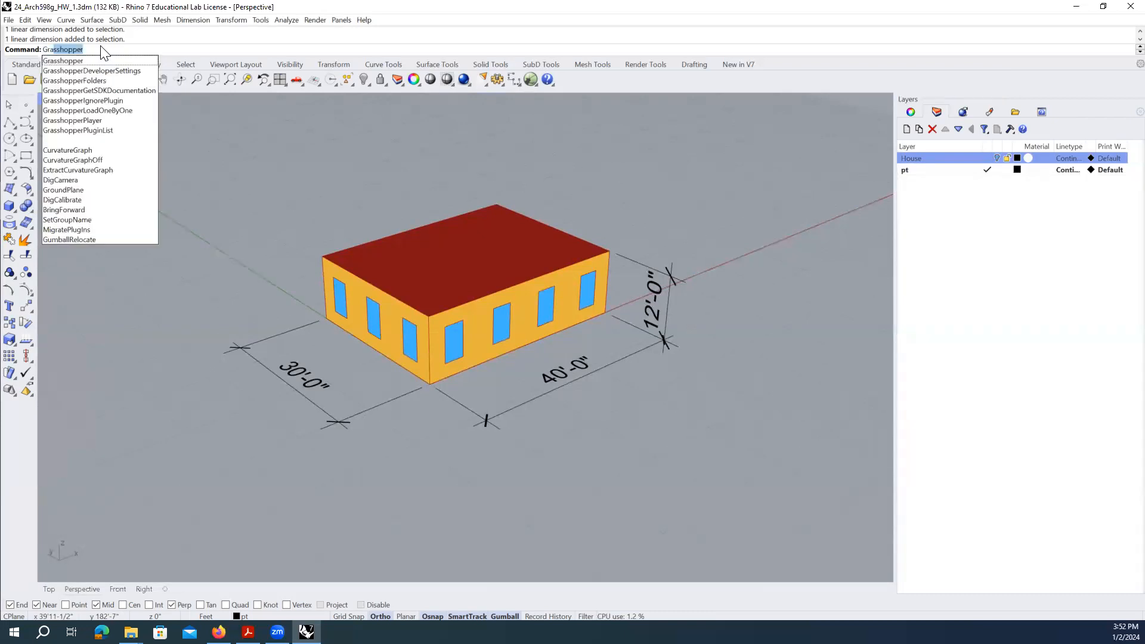
pyautogui.press('Return')
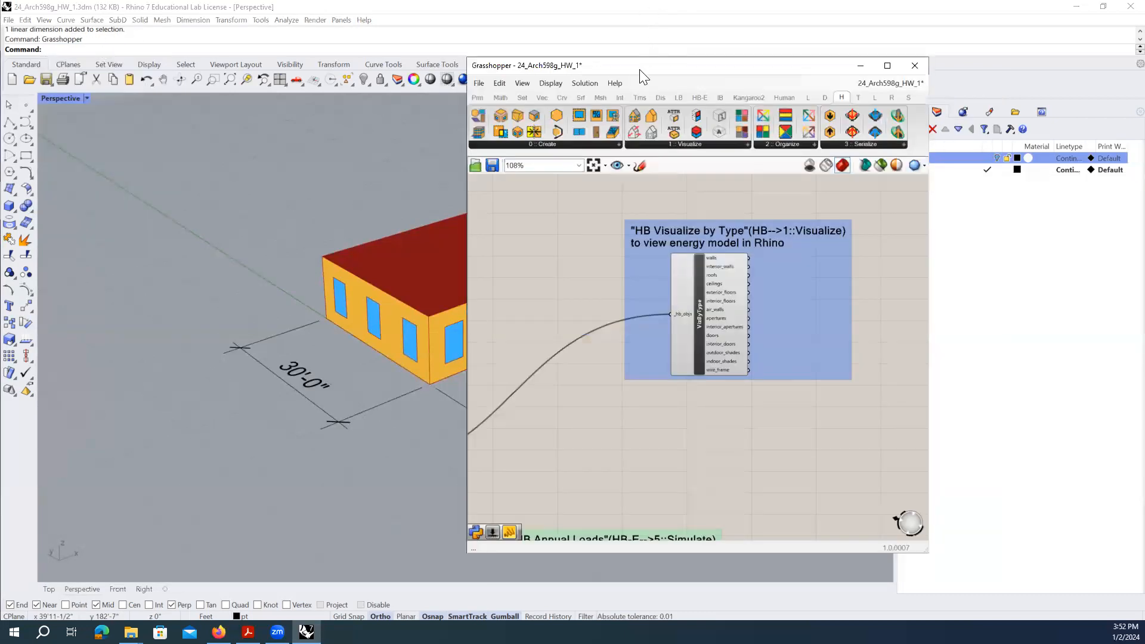
# - Move Grasshopper aside and zoom the canvas to select the HB Annual Loads component
pyautogui.moveTo(639, 69); pyautogui.dragTo(781, 47)
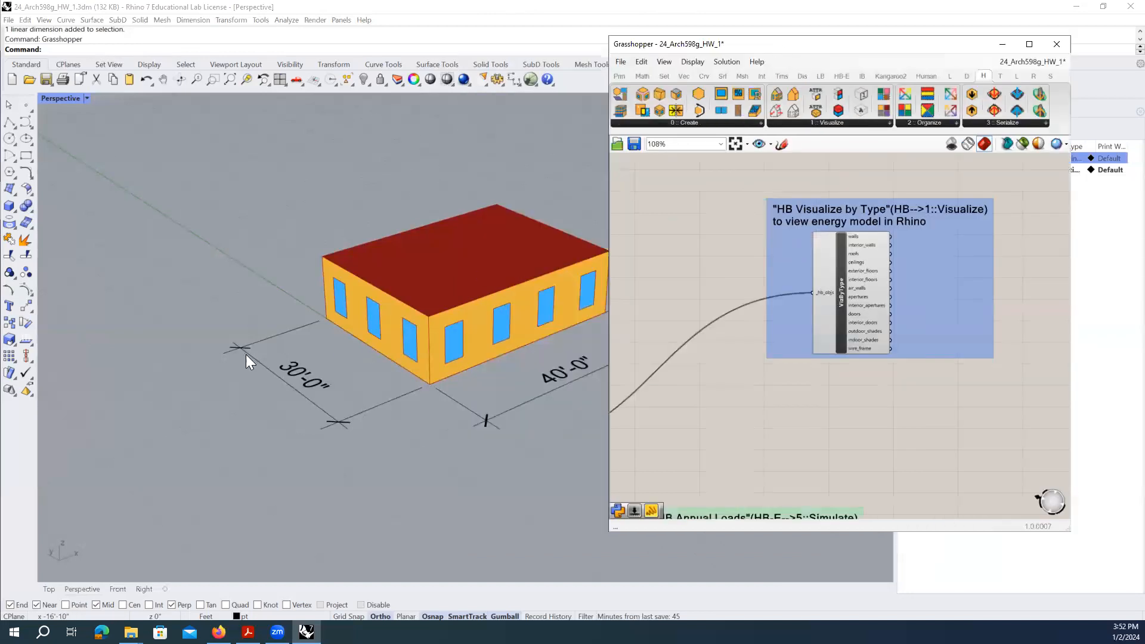
pyautogui.scroll(-2, 246, 354)
pyautogui.click(842, 301)
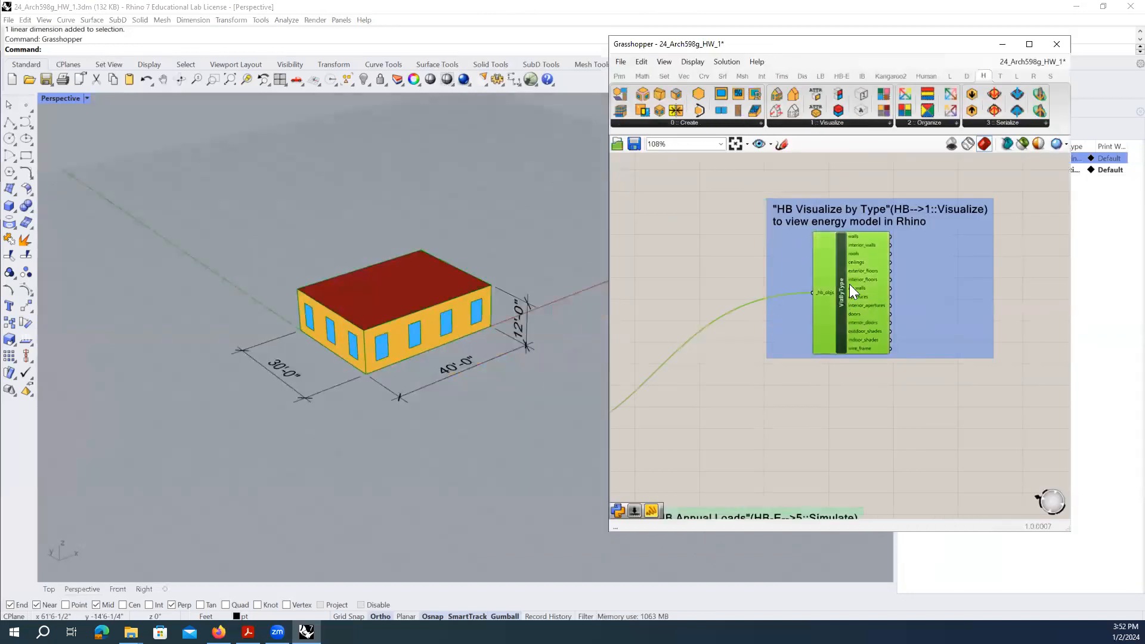
pyautogui.click(749, 362)
pyautogui.scroll(-3, 825, 321)
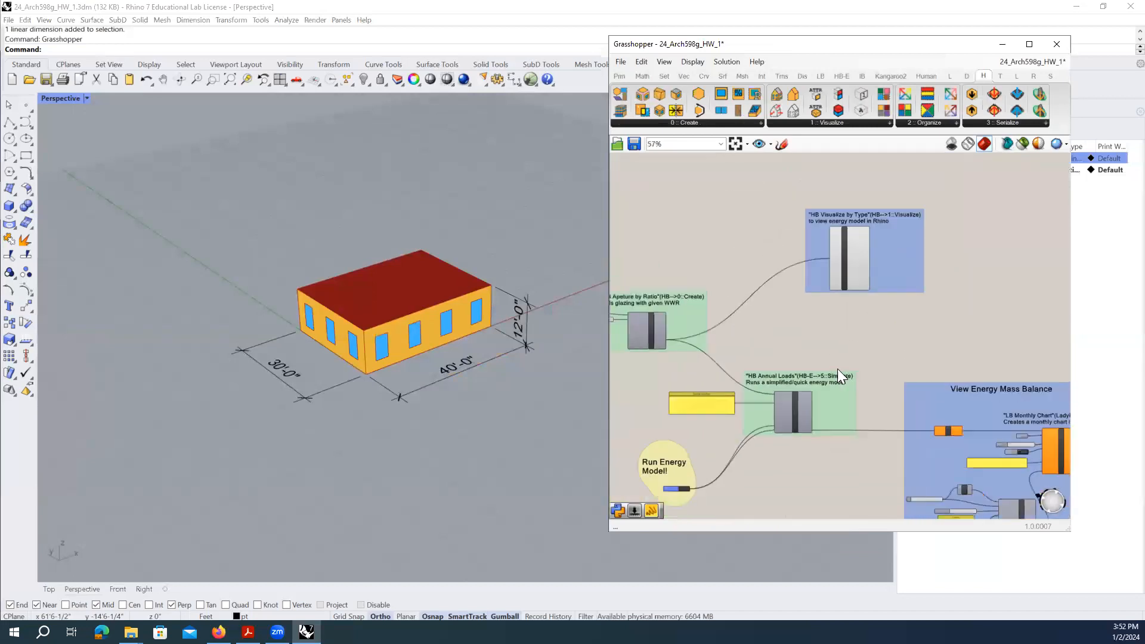
pyautogui.scroll(3, 688, 462)
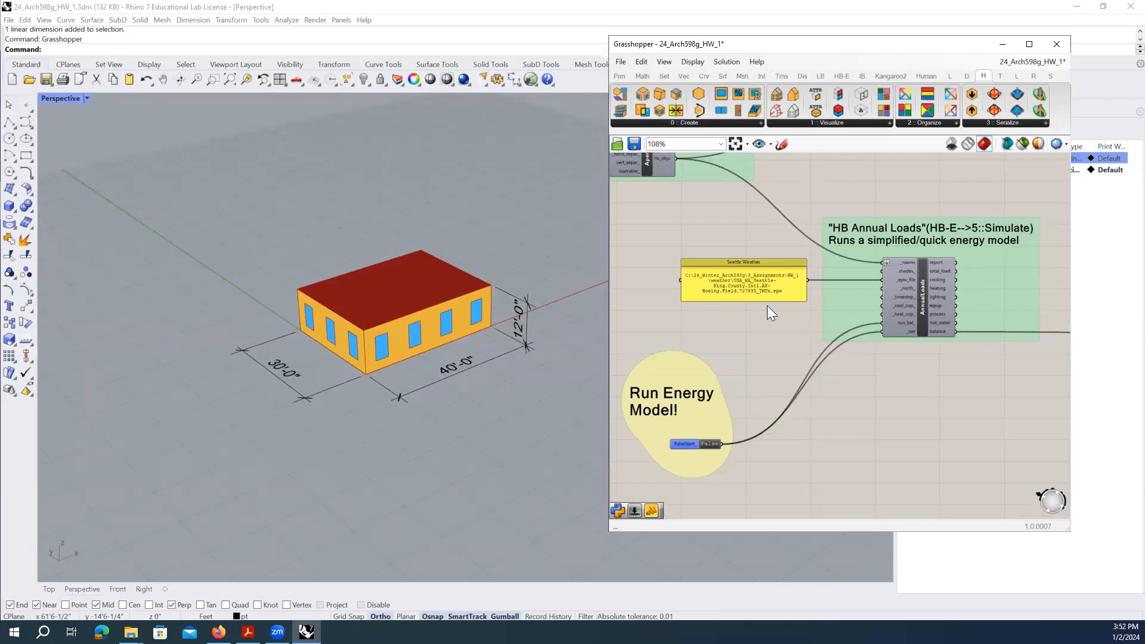
pyautogui.scroll(-1, 740, 357)
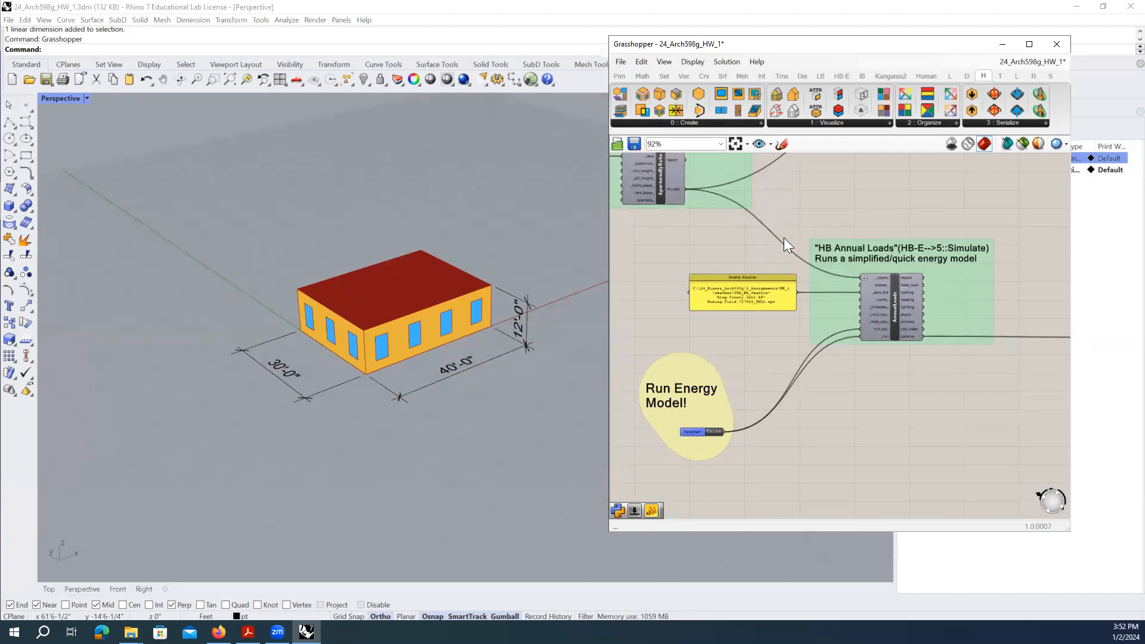
pyautogui.click(879, 279)
pyautogui.scroll(2, 892, 303)
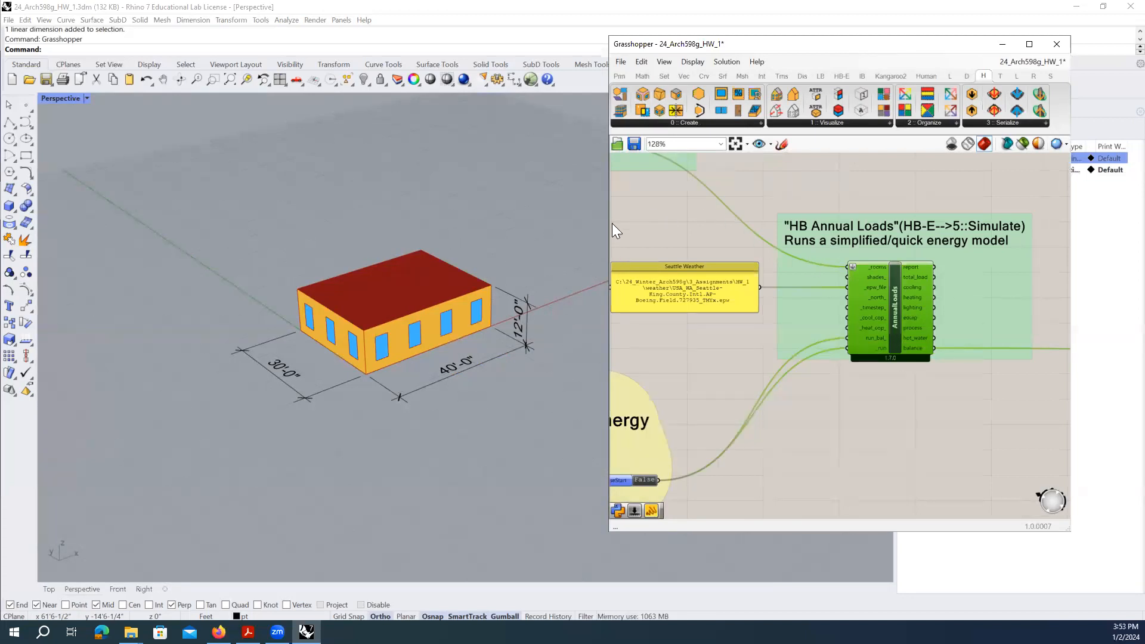
# - Widen the Grasshopper window and show the Honeybee energy simulation components
pyautogui.moveTo(607, 227); pyautogui.dragTo(554, 229)
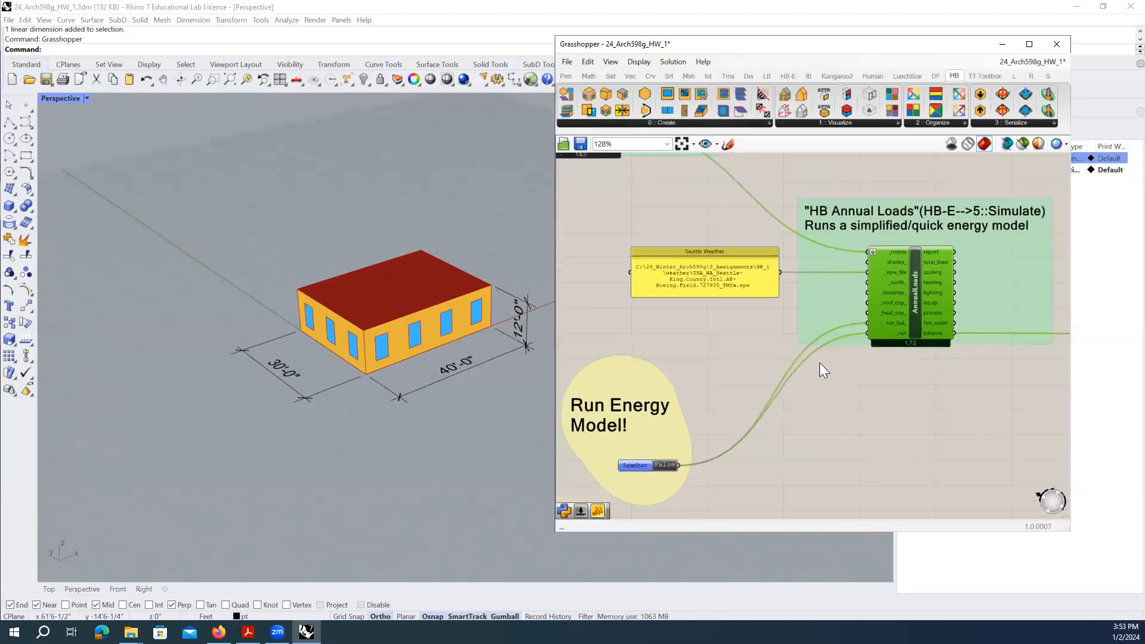
pyautogui.moveTo(918, 303)
pyautogui.click(786, 77)
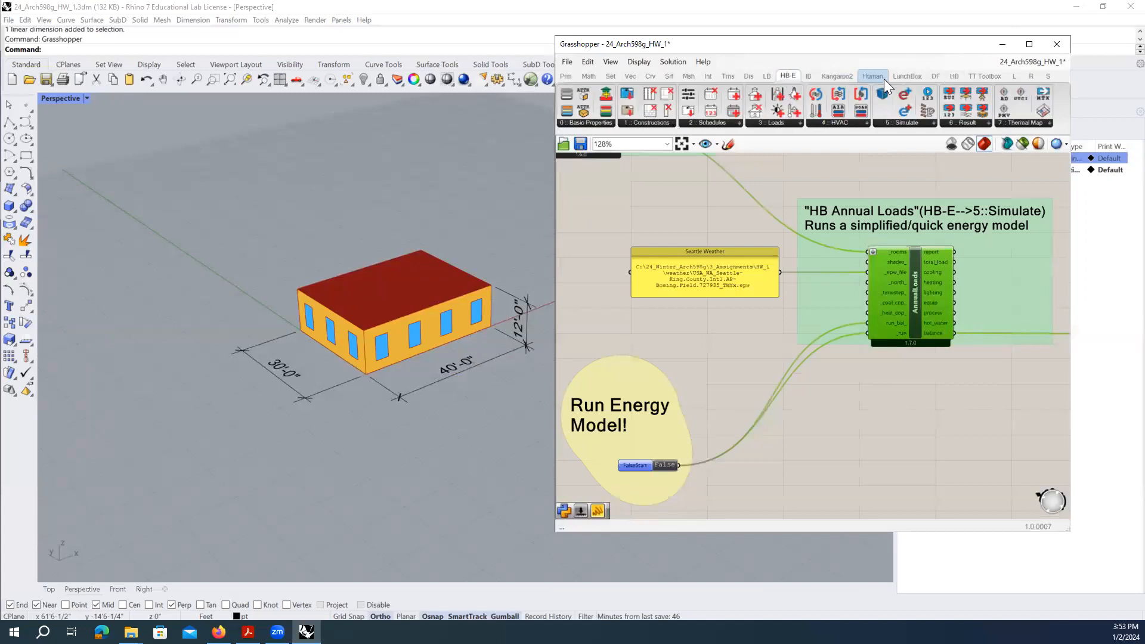
pyautogui.click(927, 122)
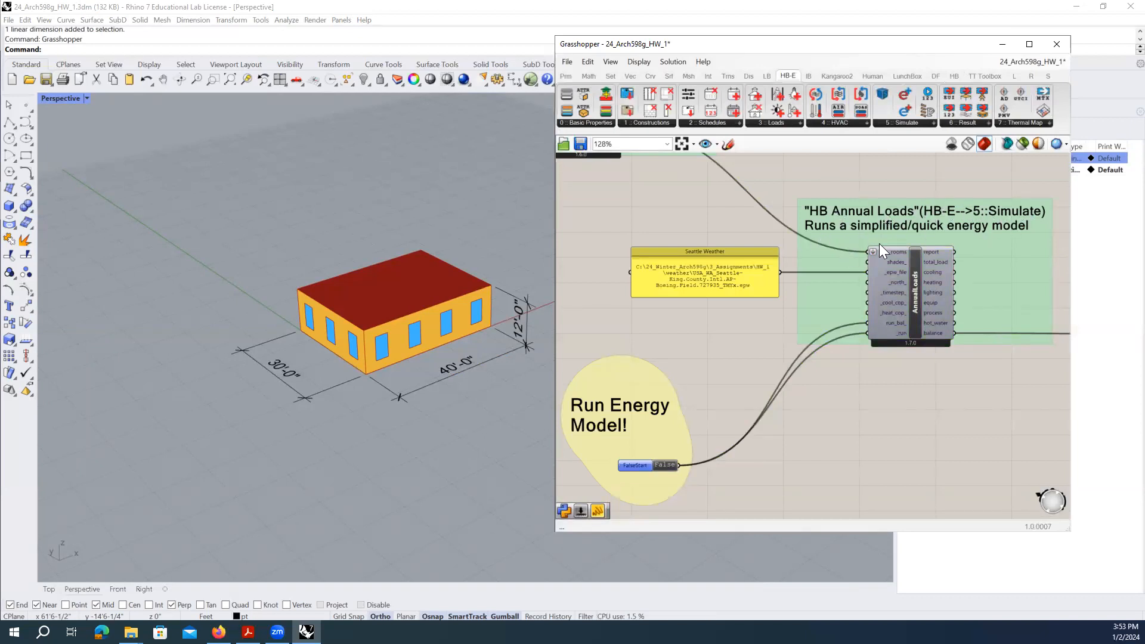
# - Centre HB Annual Loads and inspect its Seattle weather input and False run toggle
pyautogui.moveTo(845, 411); pyautogui.dragTo(838, 388, button='right')
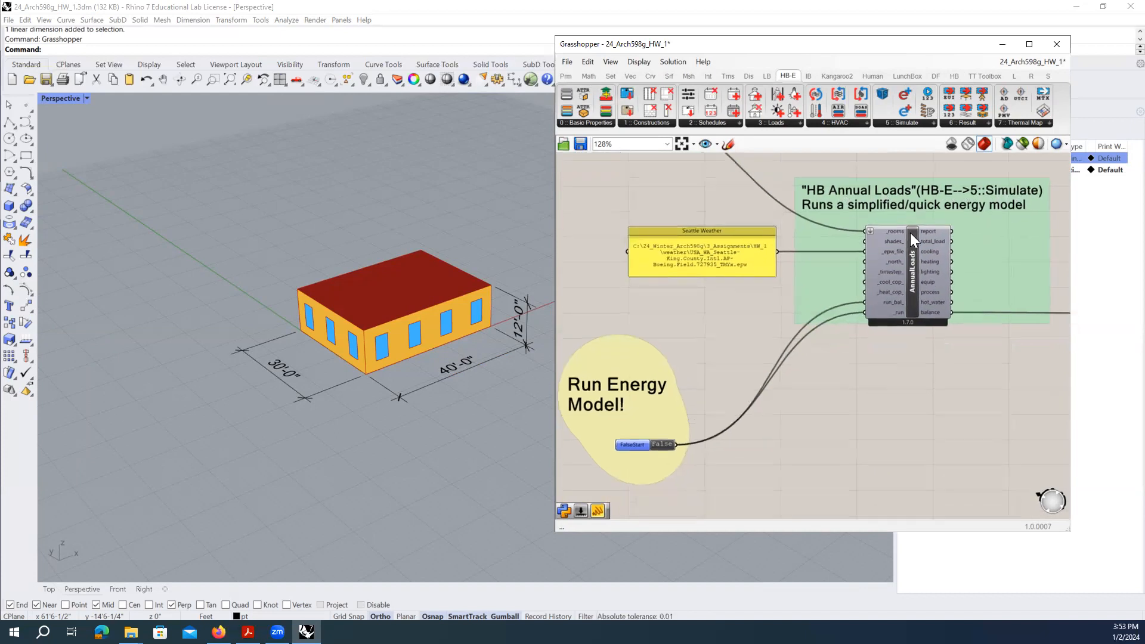
pyautogui.moveTo(898, 231)
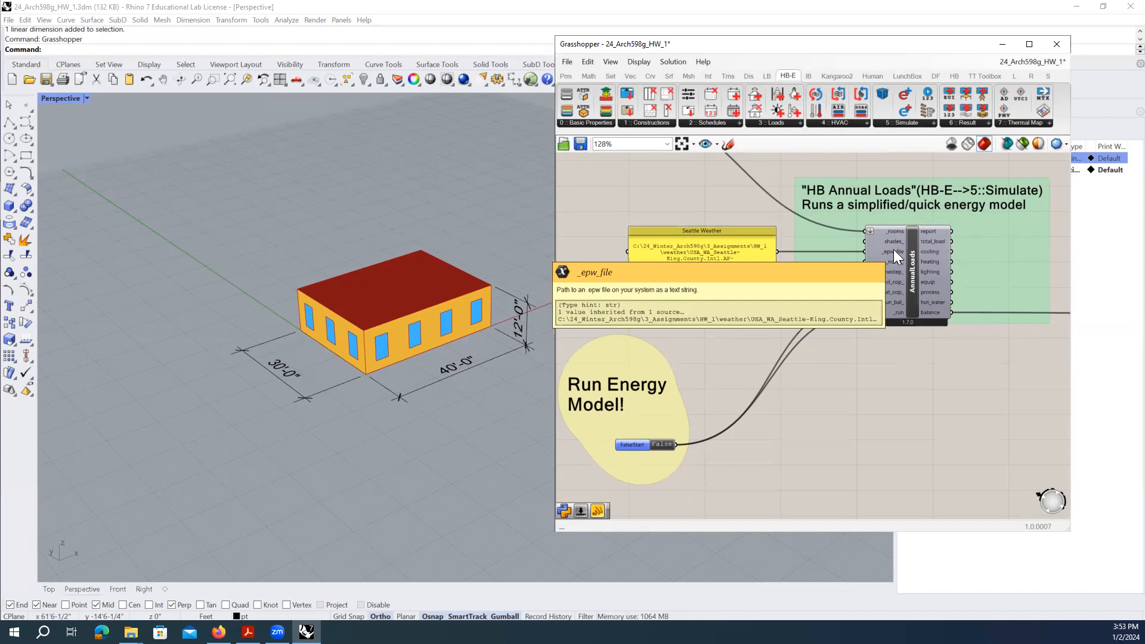
pyautogui.moveTo(763, 264)
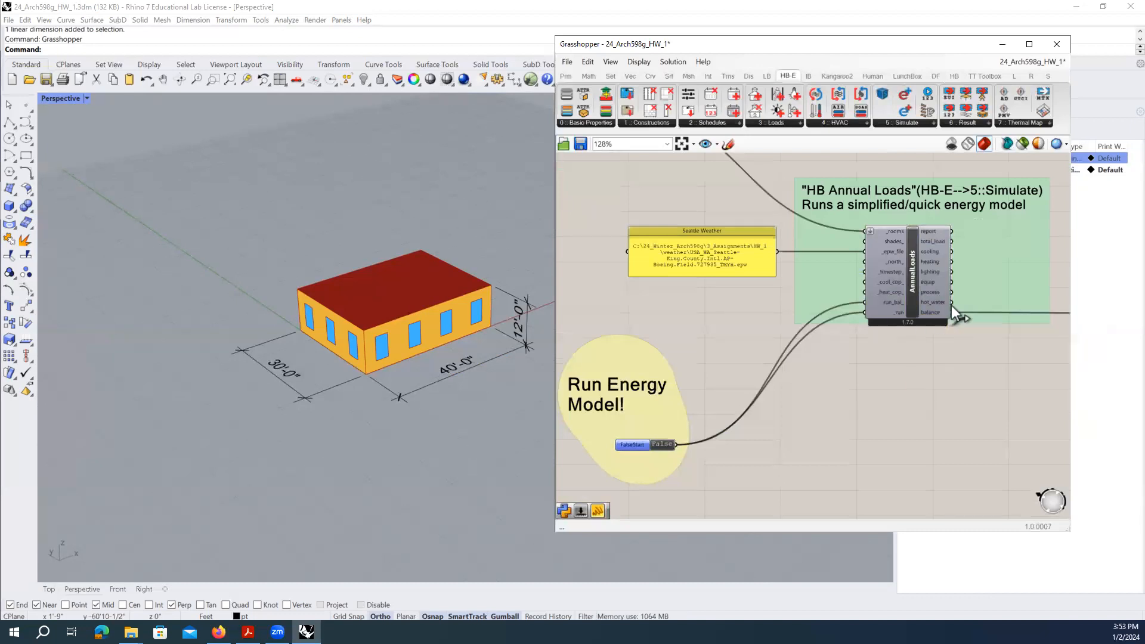
pyautogui.click(916, 289)
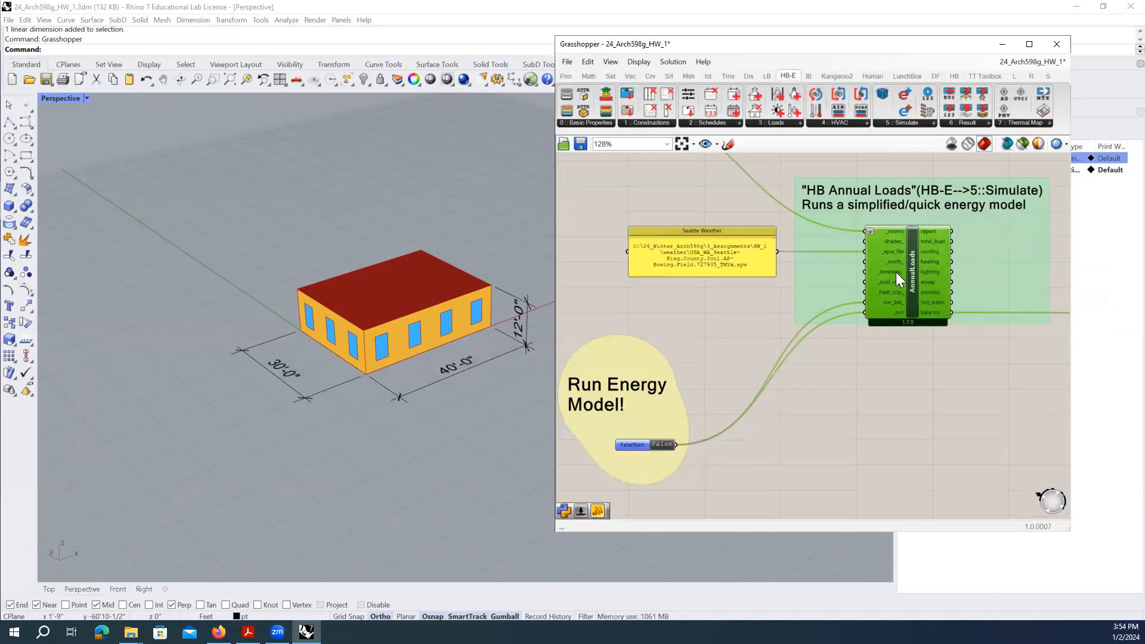
pyautogui.scroll(2, 881, 301)
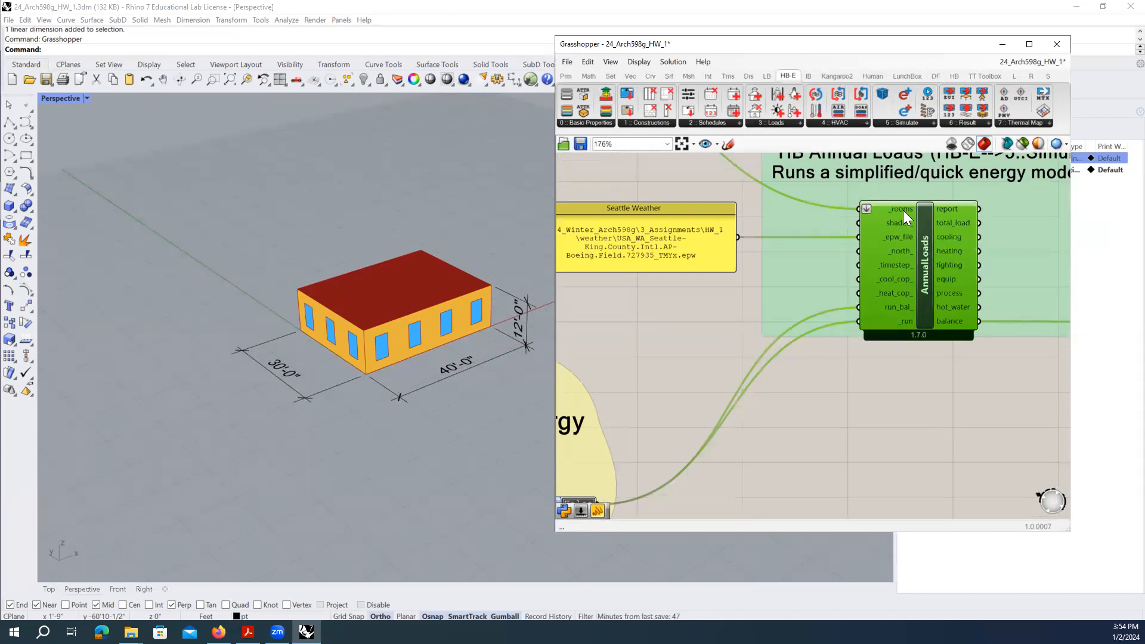
pyautogui.moveTo(908, 211)
pyautogui.moveTo(896, 239)
pyautogui.moveTo(904, 324)
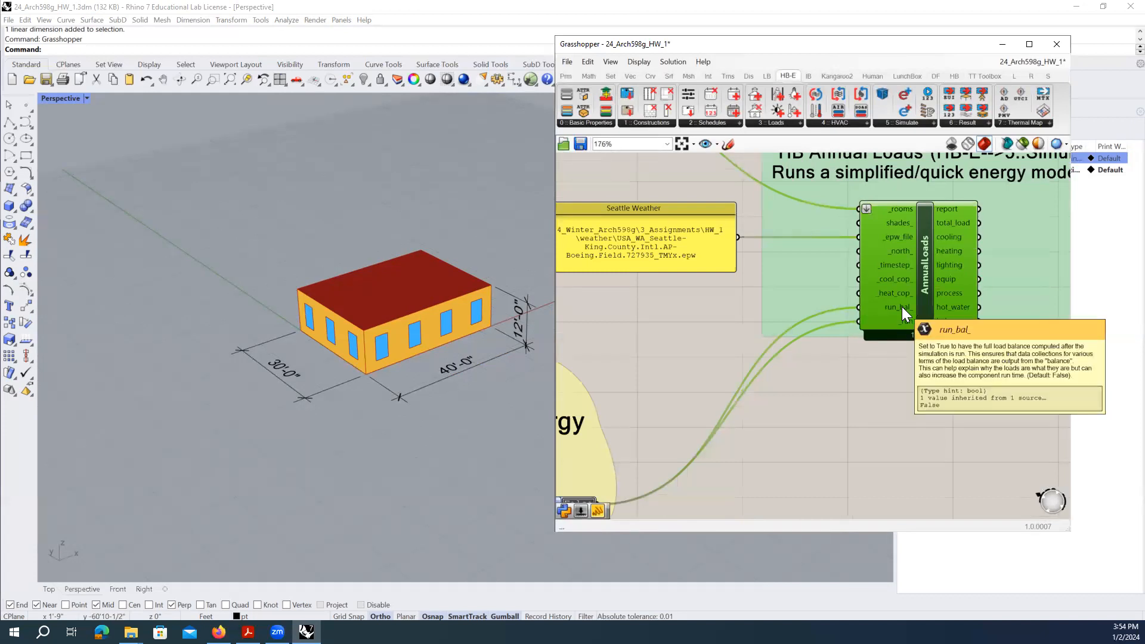
pyautogui.scroll(-2, 902, 306)
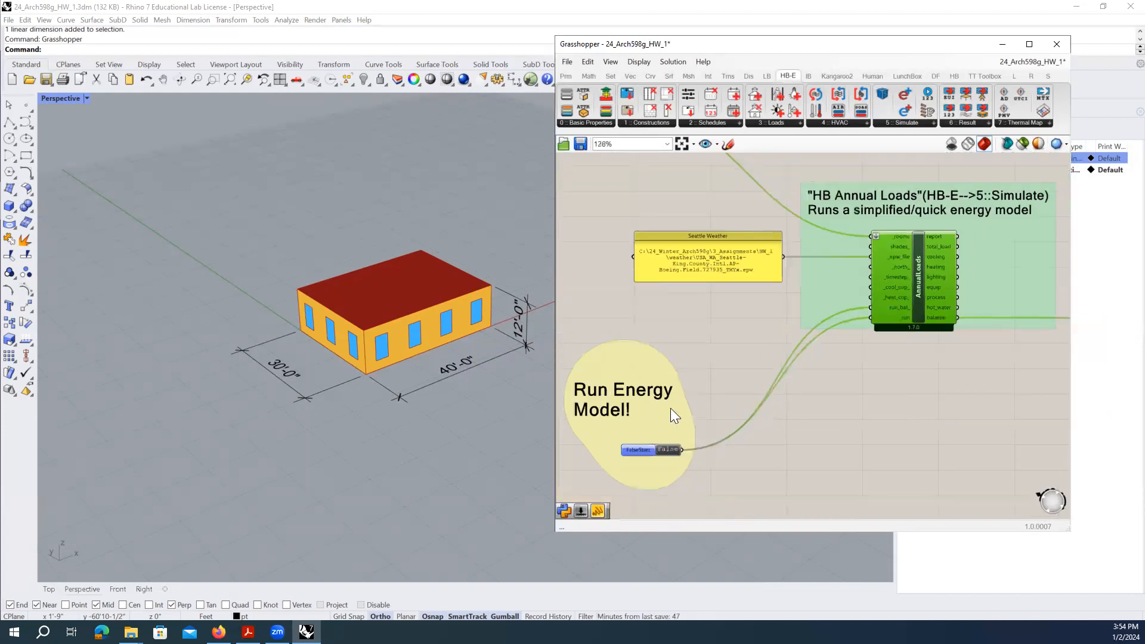
# - Nudge the Run Energy Model group slightly right on the canvas
pyautogui.moveTo(671, 424); pyautogui.dragTo(696, 421)
pyautogui.click(772, 384)
pyautogui.click(374, 285)
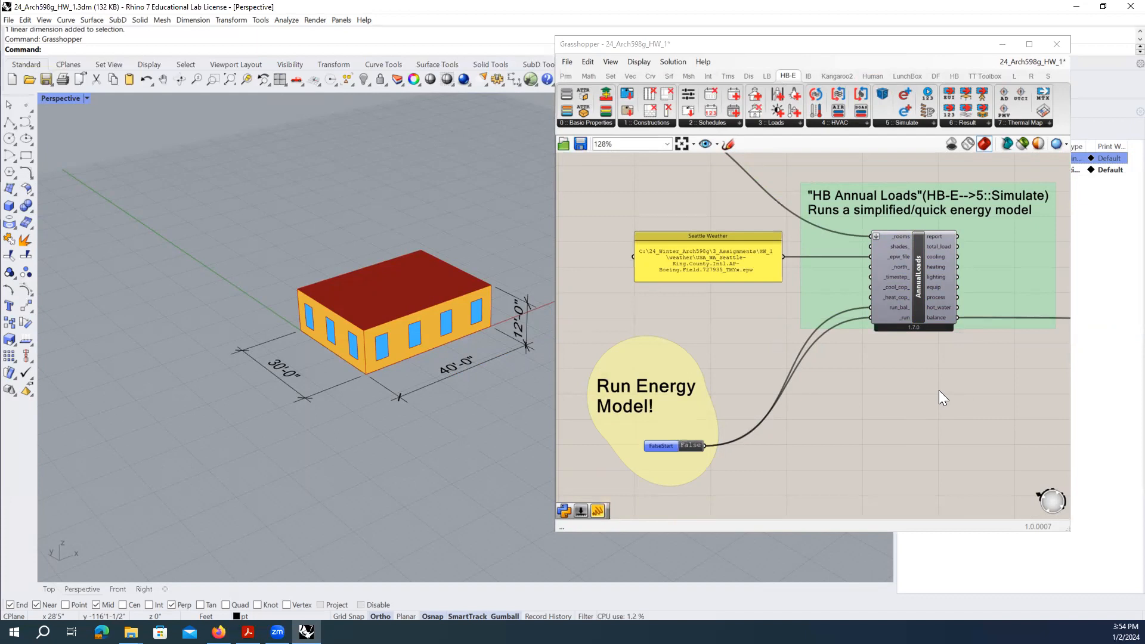
pyautogui.scroll(-4, 813, 436)
pyautogui.scroll(3, 813, 432)
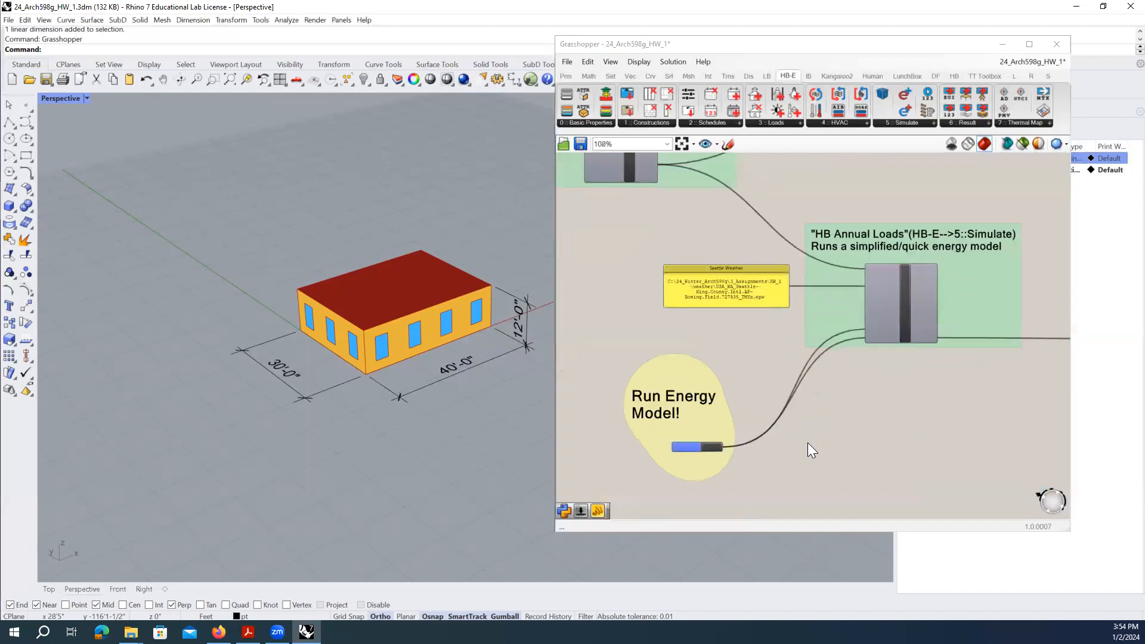
pyautogui.scroll(1, 808, 442)
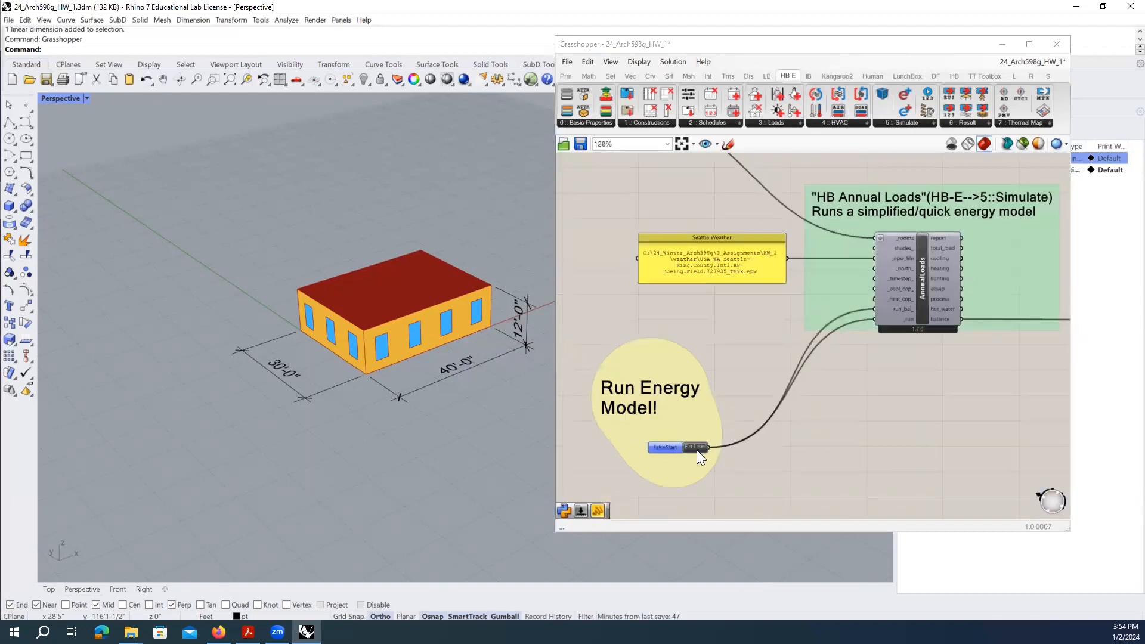
# - Switch the Run Energy Model toggle to True to run the HB Annual Loads simulation
pyautogui.click(811, 463)
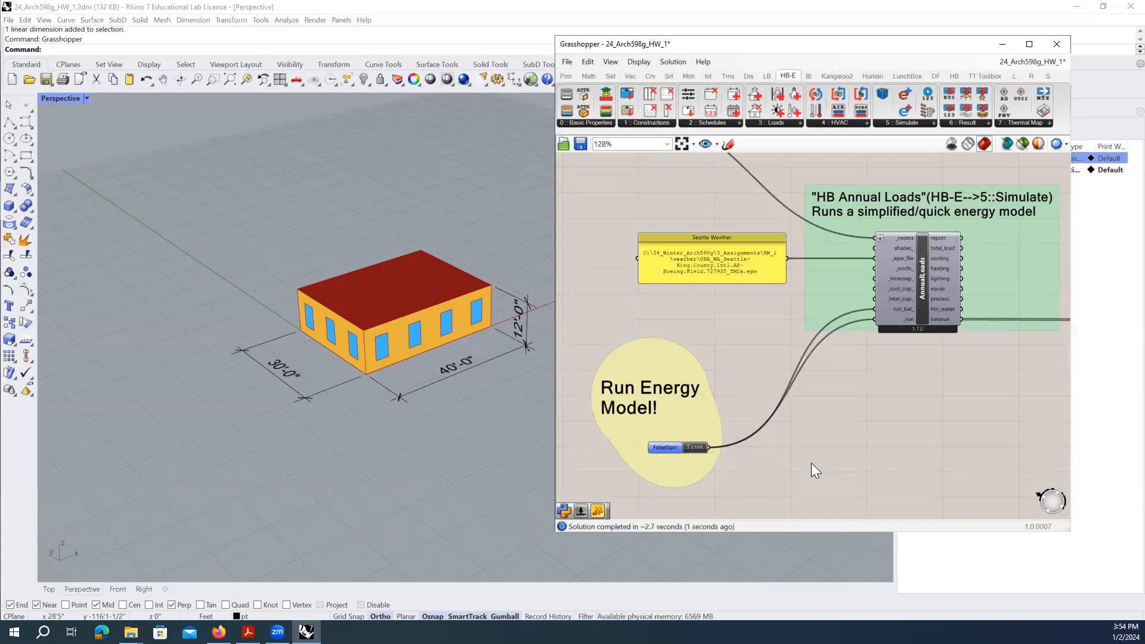
pyautogui.click(655, 447)
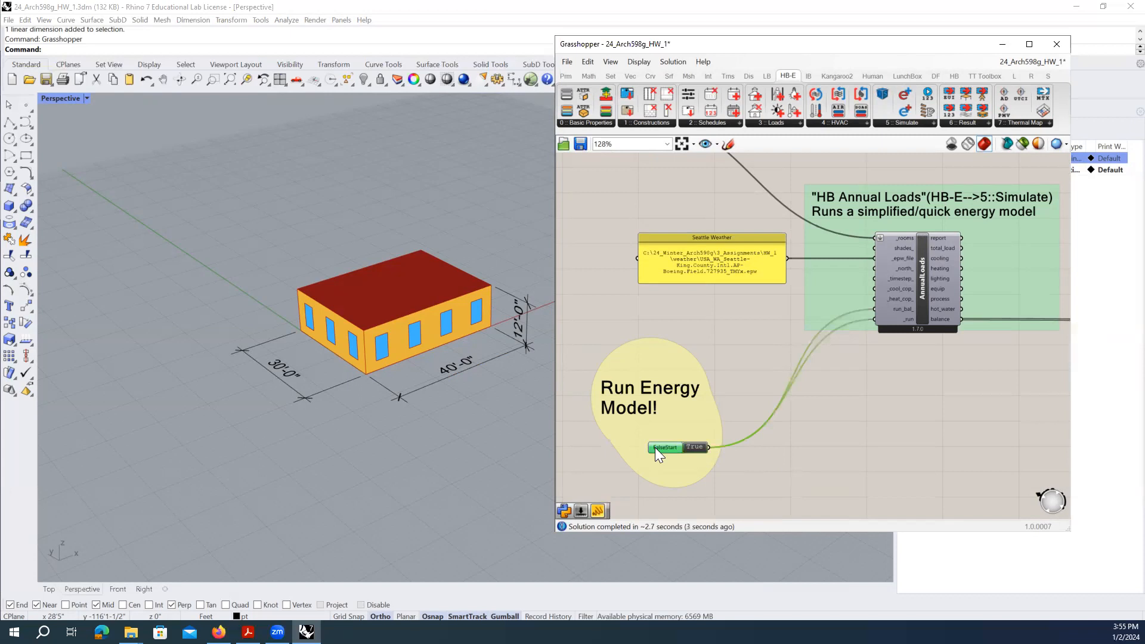
pyautogui.click(880, 426)
pyautogui.moveTo(978, 382); pyautogui.dragTo(737, 367, button='right')
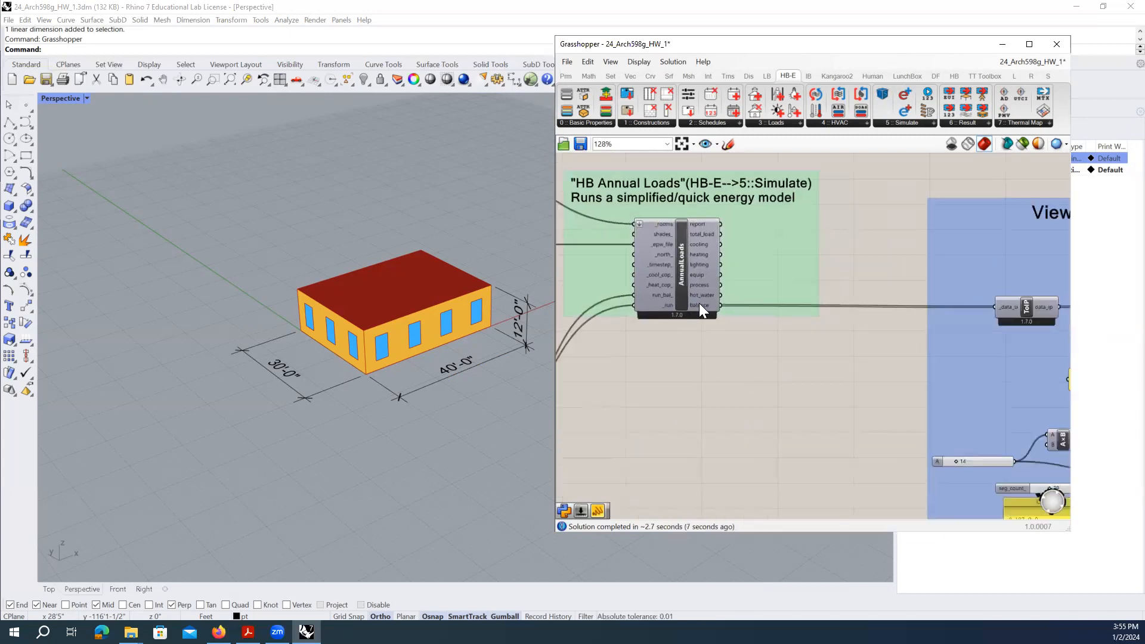
# - Inspect the monthly data on HB Annual Loads' balance output
pyautogui.moveTo(699, 303)
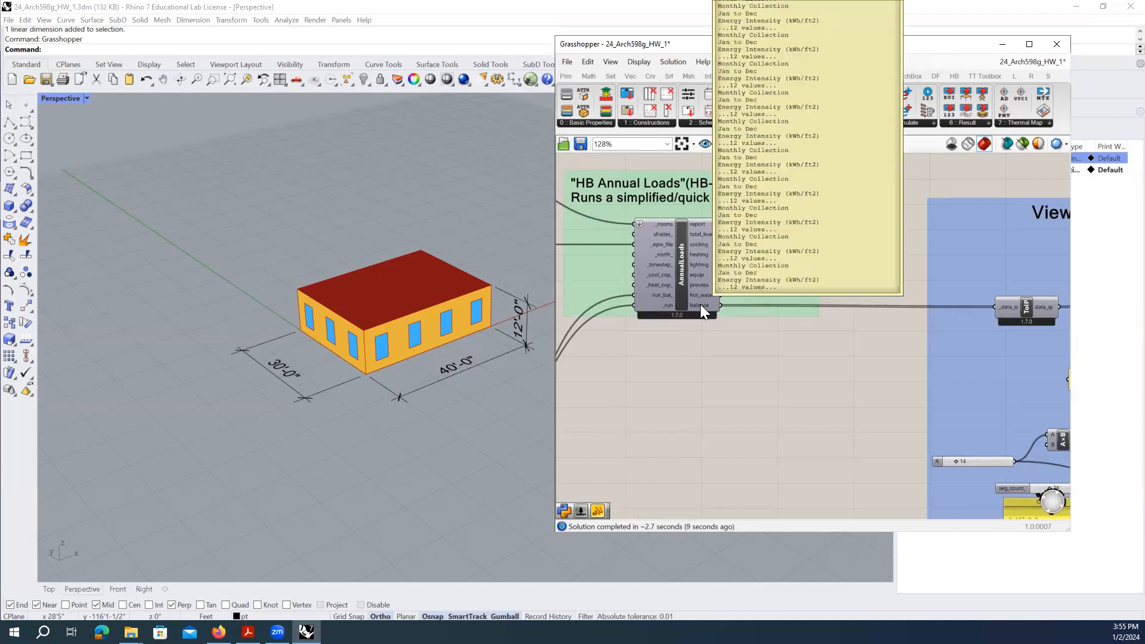
pyautogui.moveTo(700, 304); pyautogui.dragTo(727, 400, button='right')
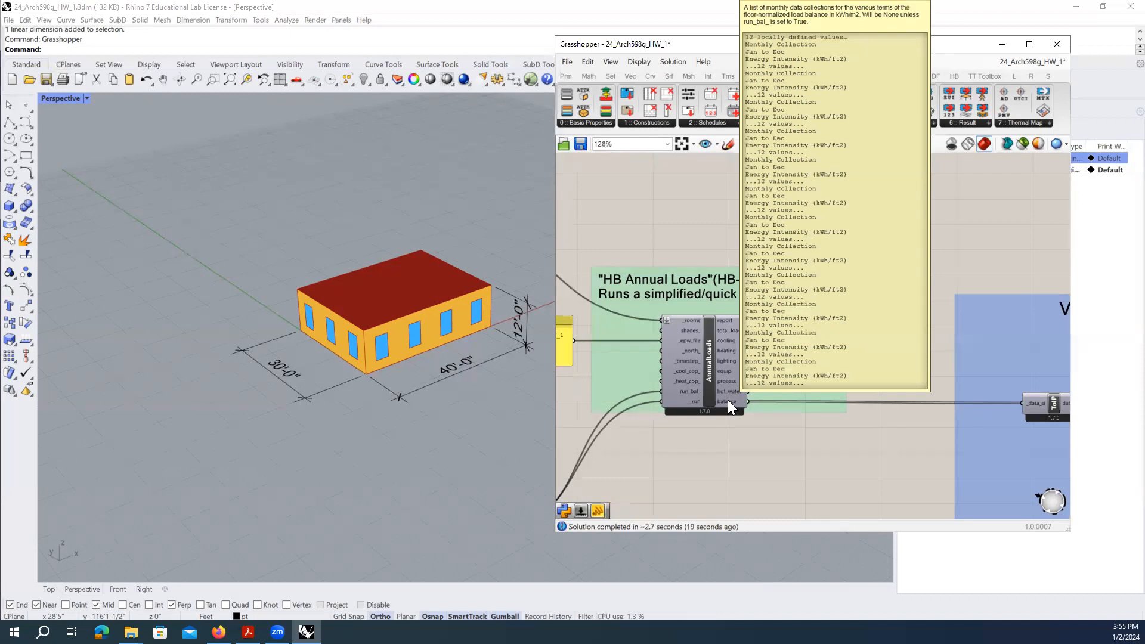
pyautogui.moveTo(1001, 398); pyautogui.dragTo(1017, 343, button='right')
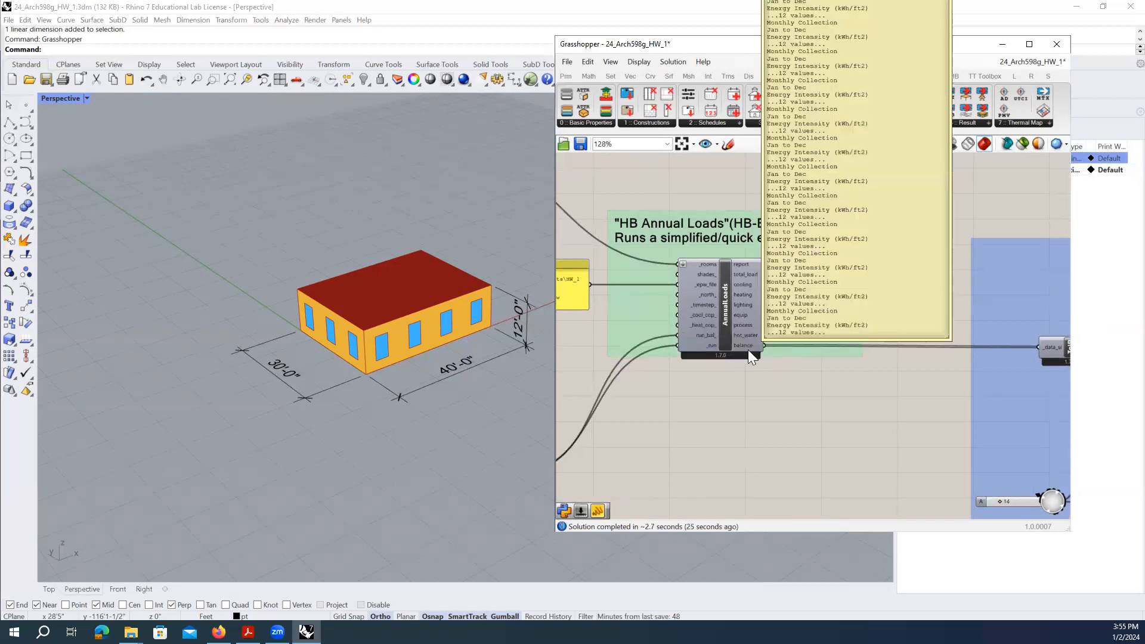
pyautogui.click(710, 292)
# - Zoom out to bring the View Energy Mass Balance group into view
pyautogui.scroll(-5, 798, 390)
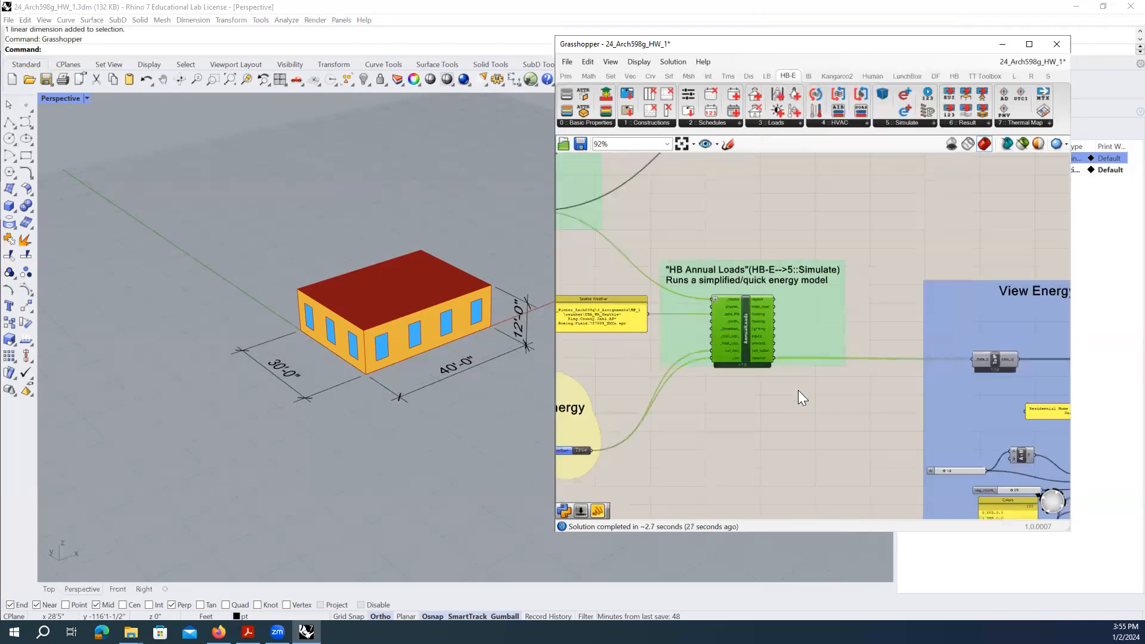
pyautogui.moveTo(861, 424); pyautogui.dragTo(719, 353, button='right')
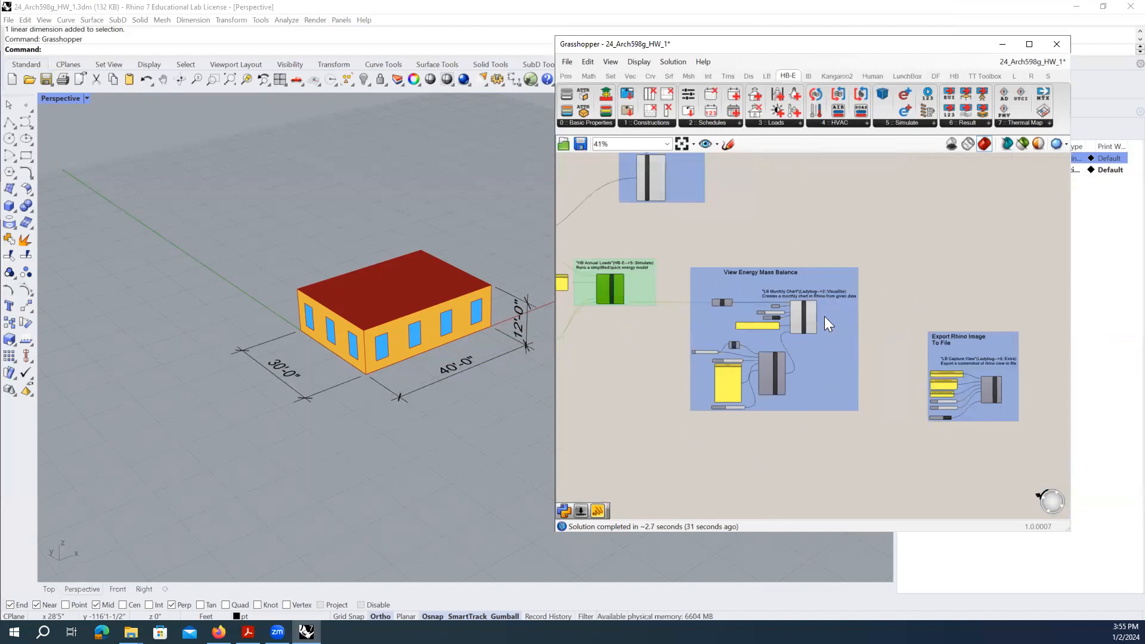
pyautogui.moveTo(880, 444); pyautogui.dragTo(699, 272)
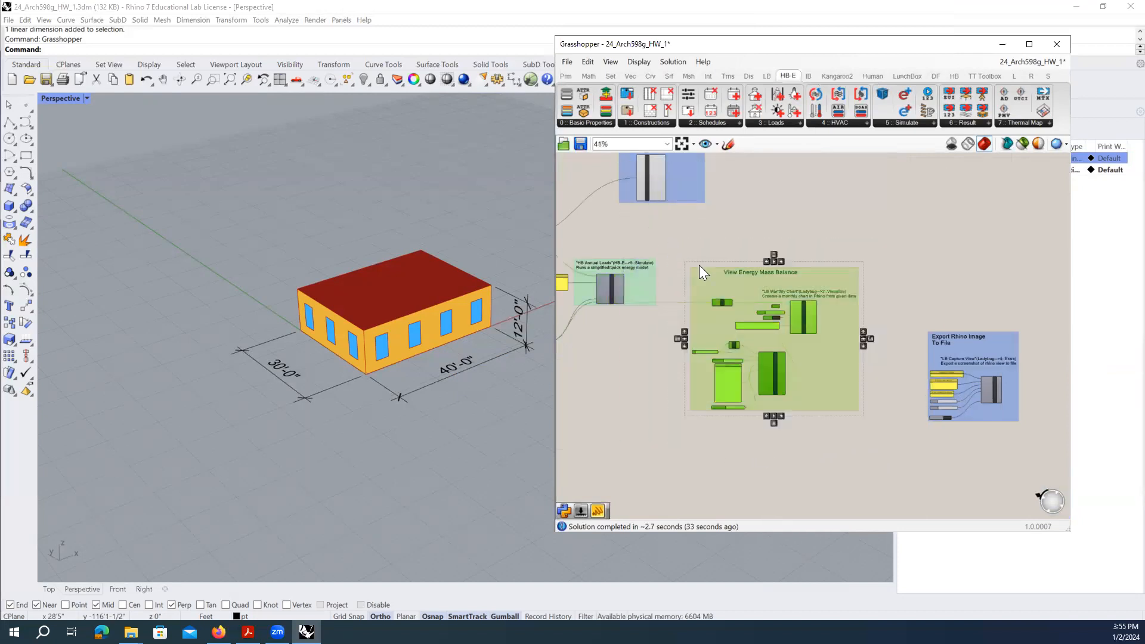
pyautogui.click(879, 345)
pyautogui.scroll(3, 732, 286)
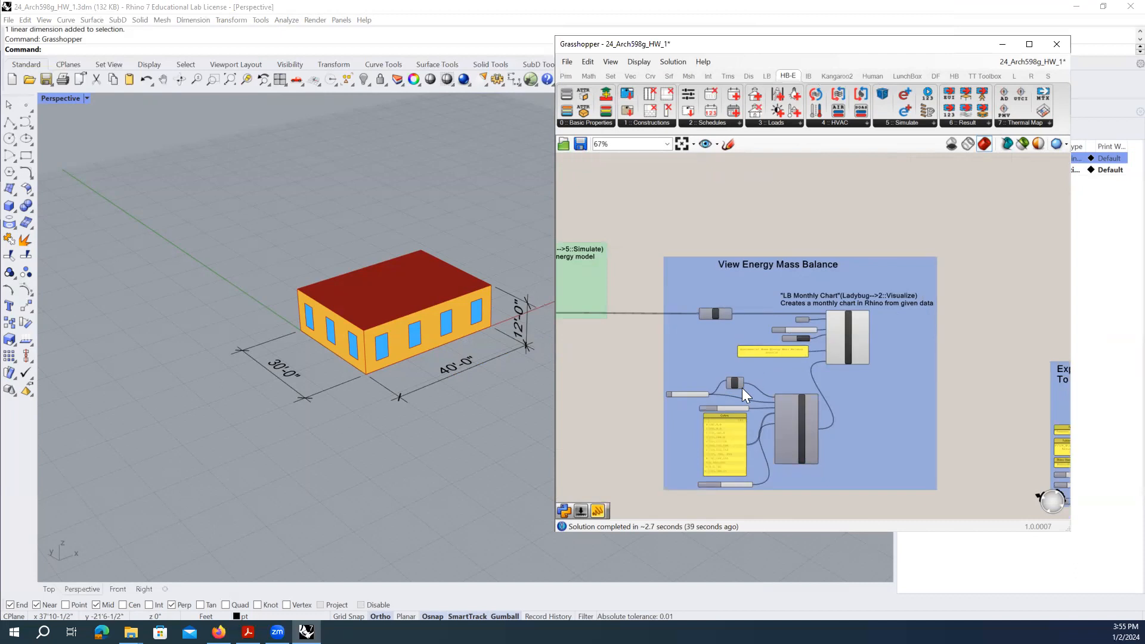
pyautogui.scroll(2, 742, 388)
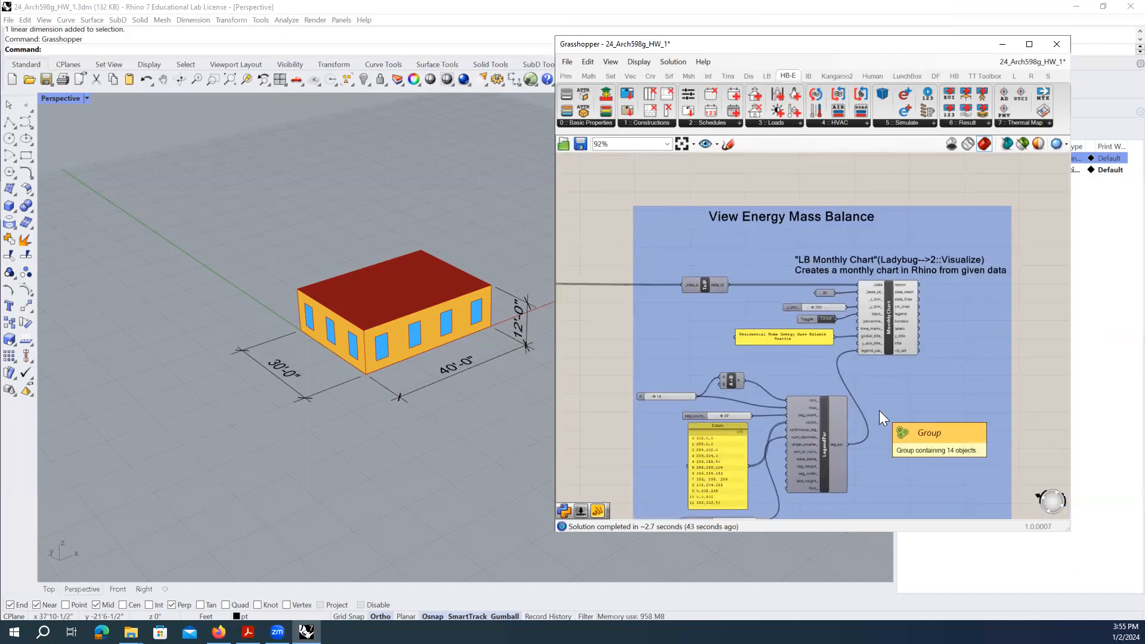
pyautogui.scroll(-2, 707, 289)
pyautogui.scroll(2, 563, 288)
# - Inspect the ToIP conversion and LB Monthly Chart components, nudging the chart and group title right
pyautogui.moveTo(566, 289); pyautogui.dragTo(657, 292, button='right')
pyautogui.moveTo(657, 292)
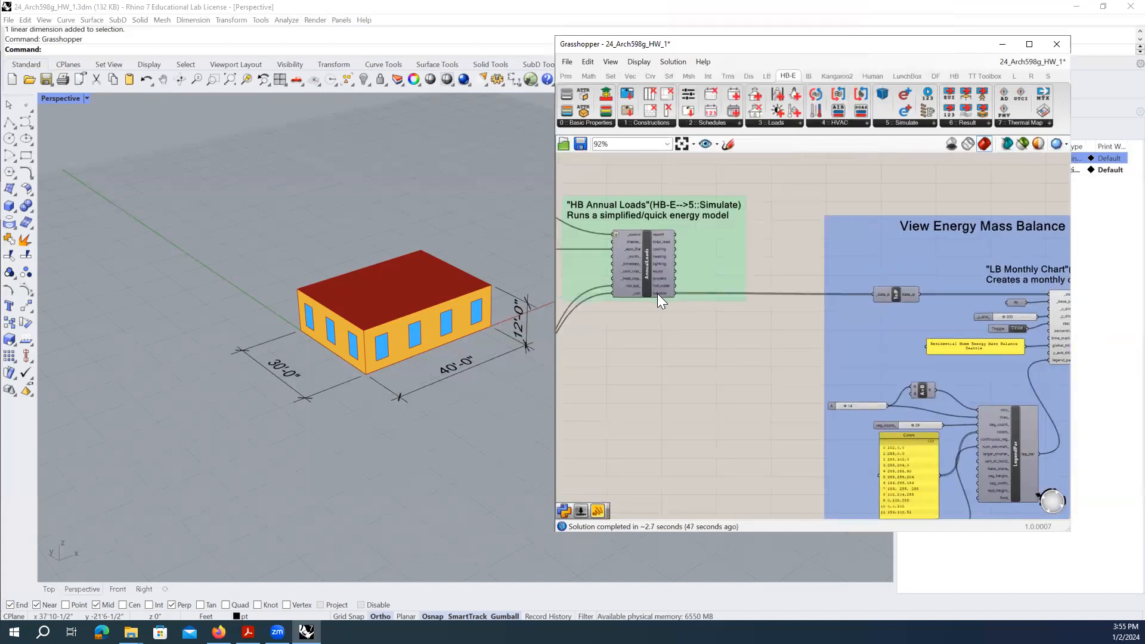
pyautogui.click(899, 295)
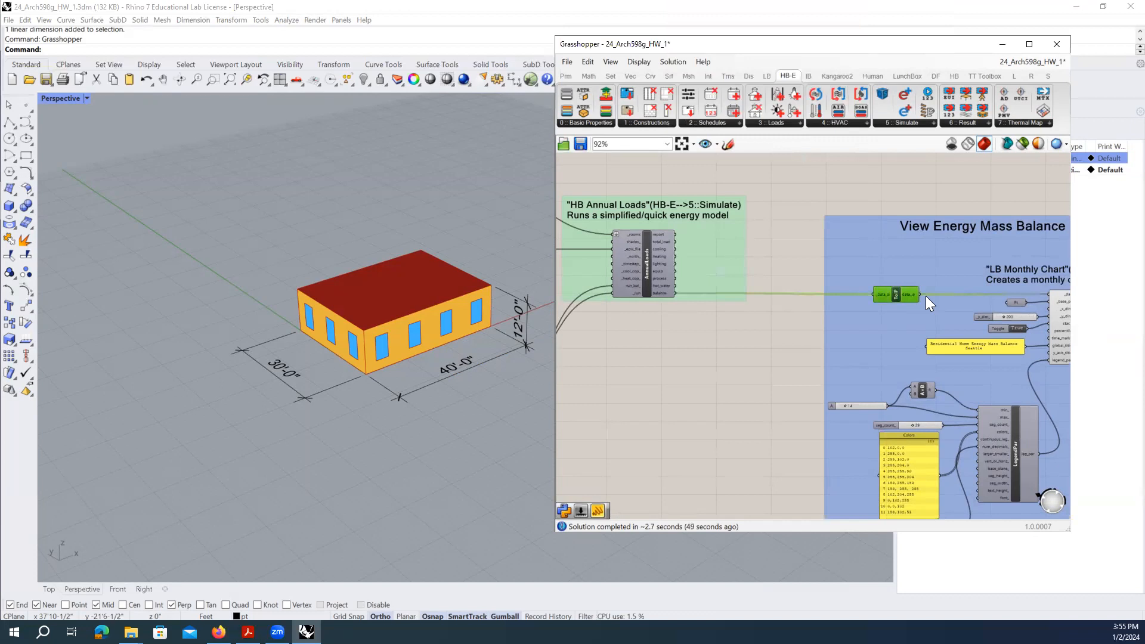
pyautogui.moveTo(833, 301)
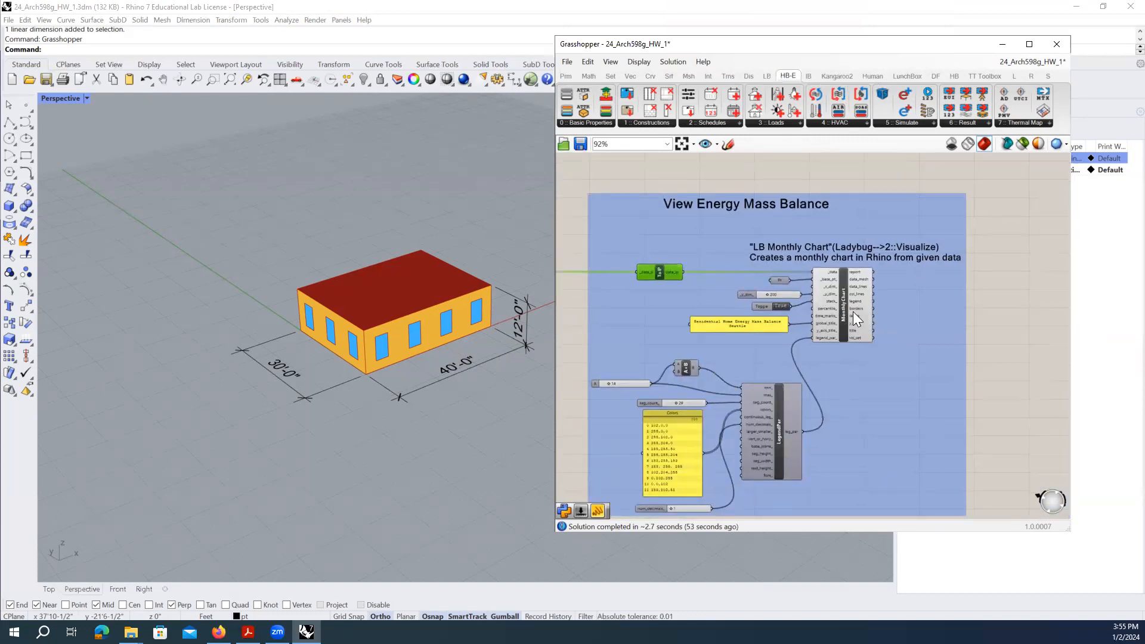
pyautogui.moveTo(850, 313); pyautogui.dragTo(859, 315)
pyautogui.moveTo(869, 318)
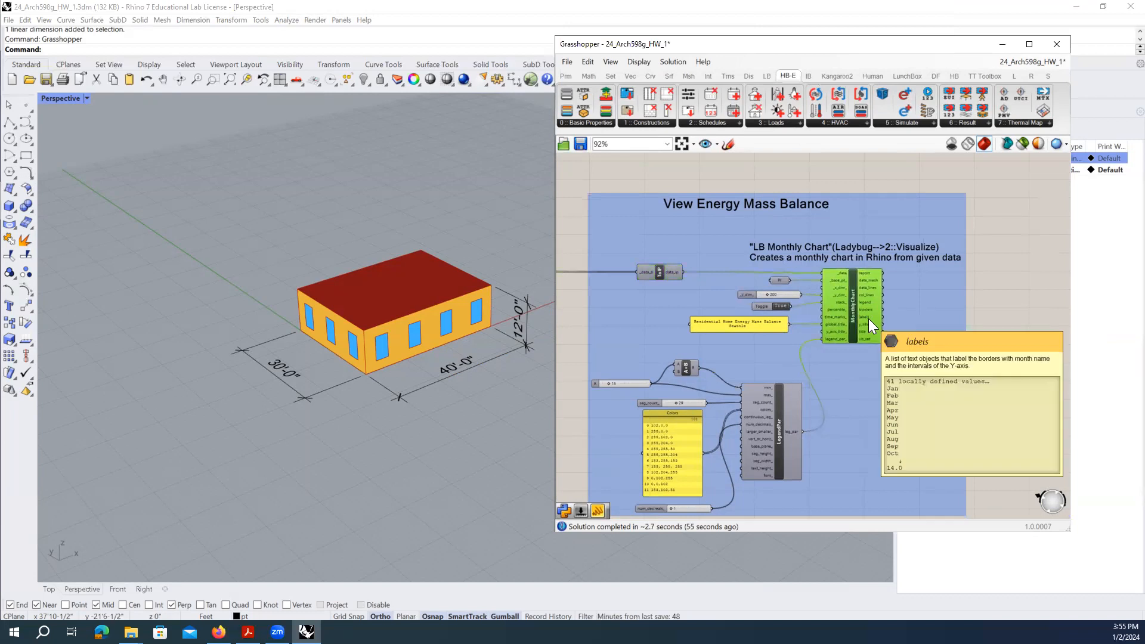
pyautogui.moveTo(758, 205); pyautogui.dragTo(775, 213)
pyautogui.click(788, 185)
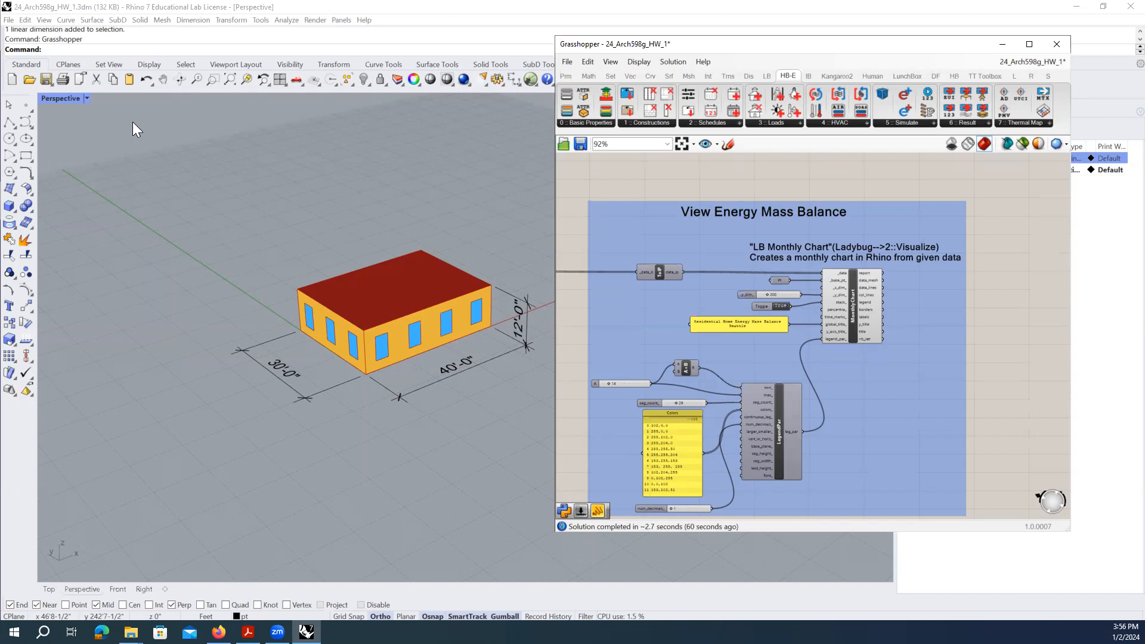
# - Maximize Rhino's Top view and frame the monthly chart in it
pyautogui.doubleClick(55, 97)
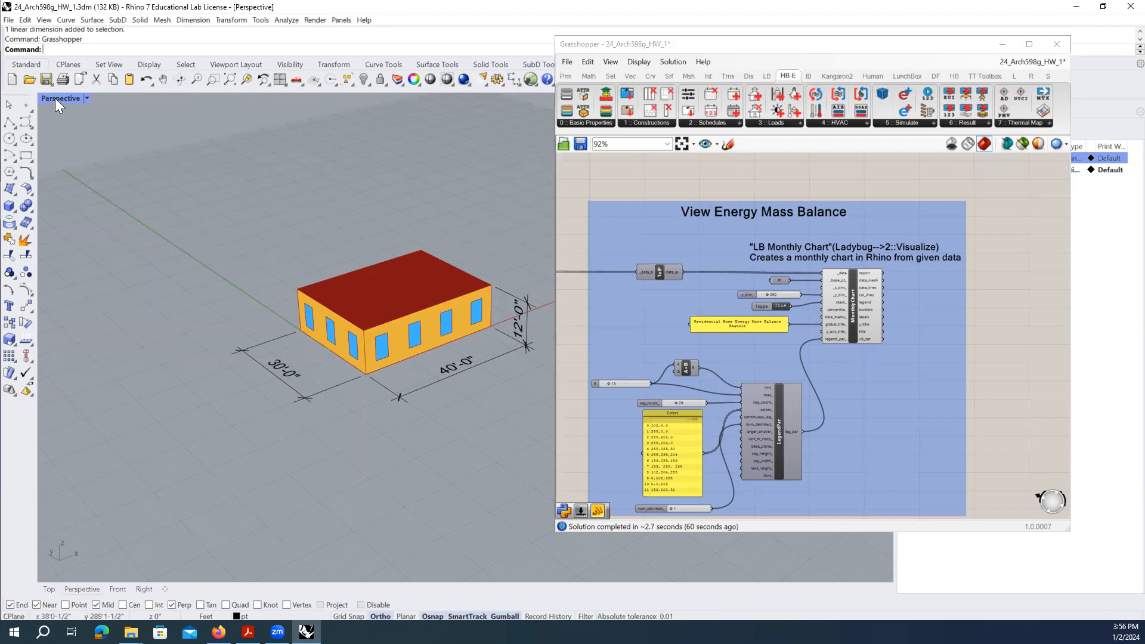
pyautogui.doubleClick(46, 97)
pyautogui.scroll(-3, 155, 387)
pyautogui.moveTo(485, 314); pyautogui.dragTo(386, 284, button='right')
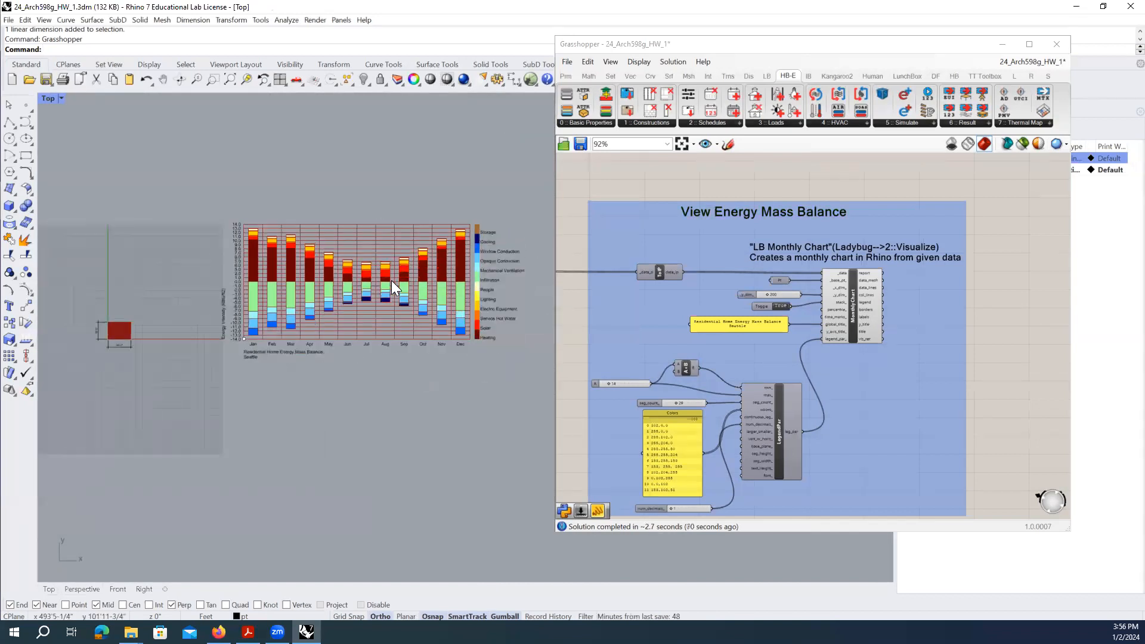
# - Narrow the Grasshopper window and recentre the Energy Mass Balance chart with its legend
pyautogui.click(860, 302)
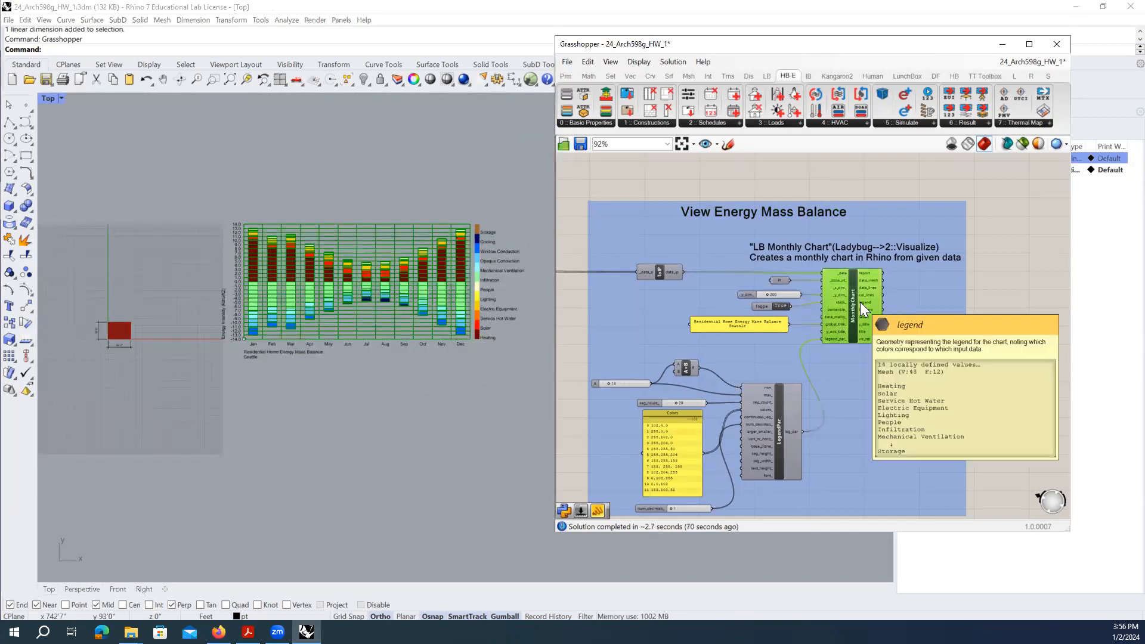
pyautogui.scroll(1, 377, 350)
pyautogui.scroll(1, 378, 352)
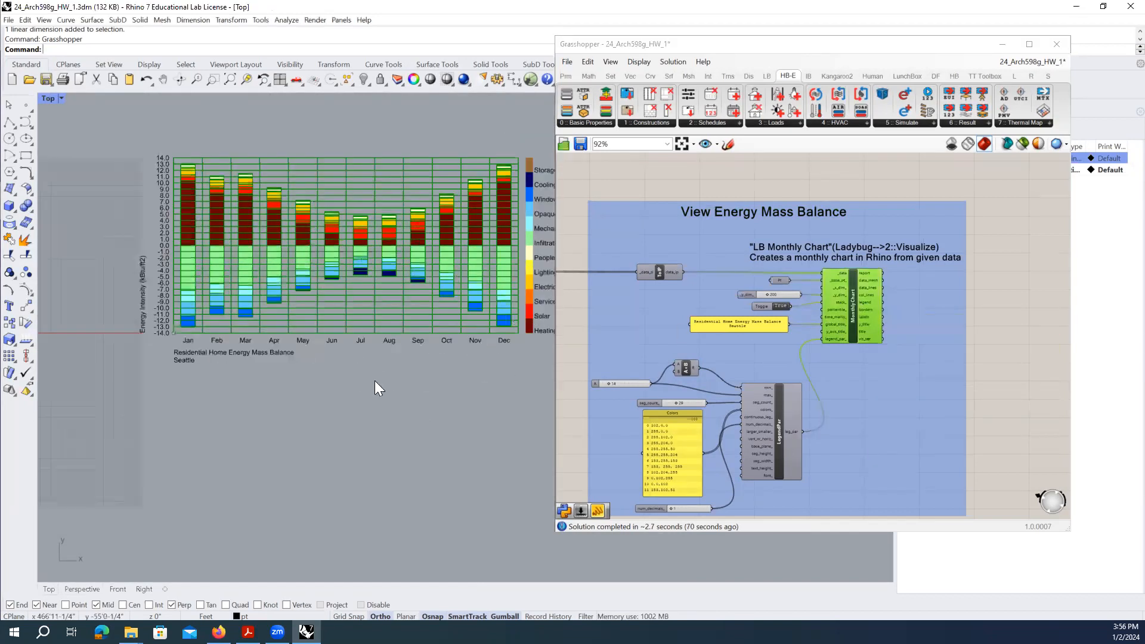
pyautogui.click(920, 413)
pyautogui.click(1014, 375)
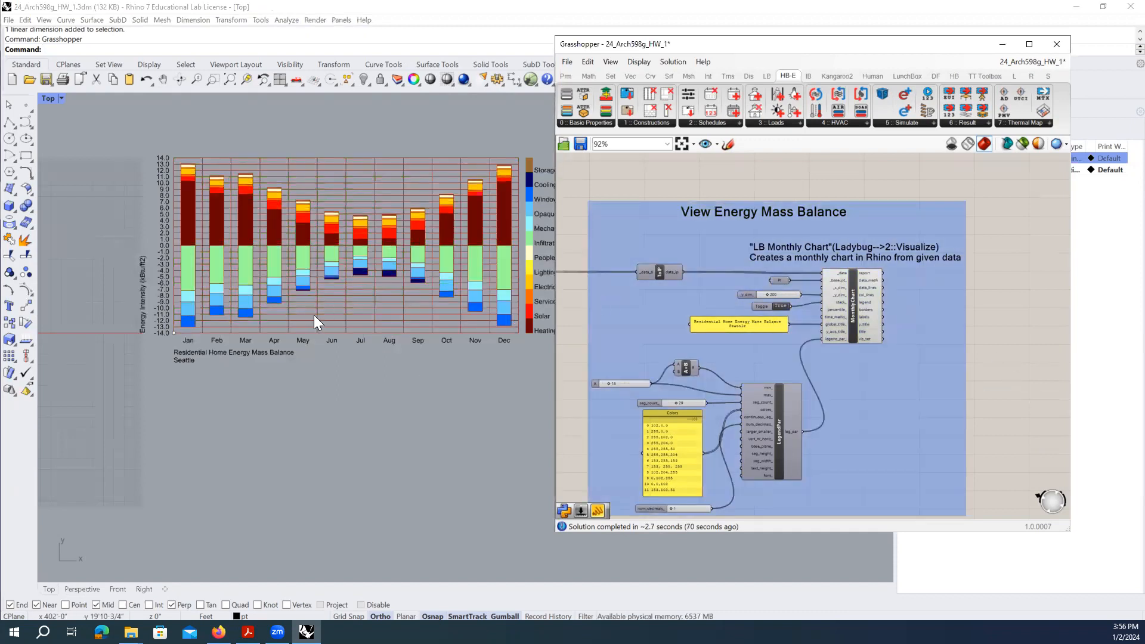
pyautogui.moveTo(313, 315); pyautogui.dragTo(285, 333, button='right')
pyautogui.moveTo(554, 143); pyautogui.dragTo(687, 144)
pyautogui.moveTo(383, 273); pyautogui.dragTo(412, 290, button='right')
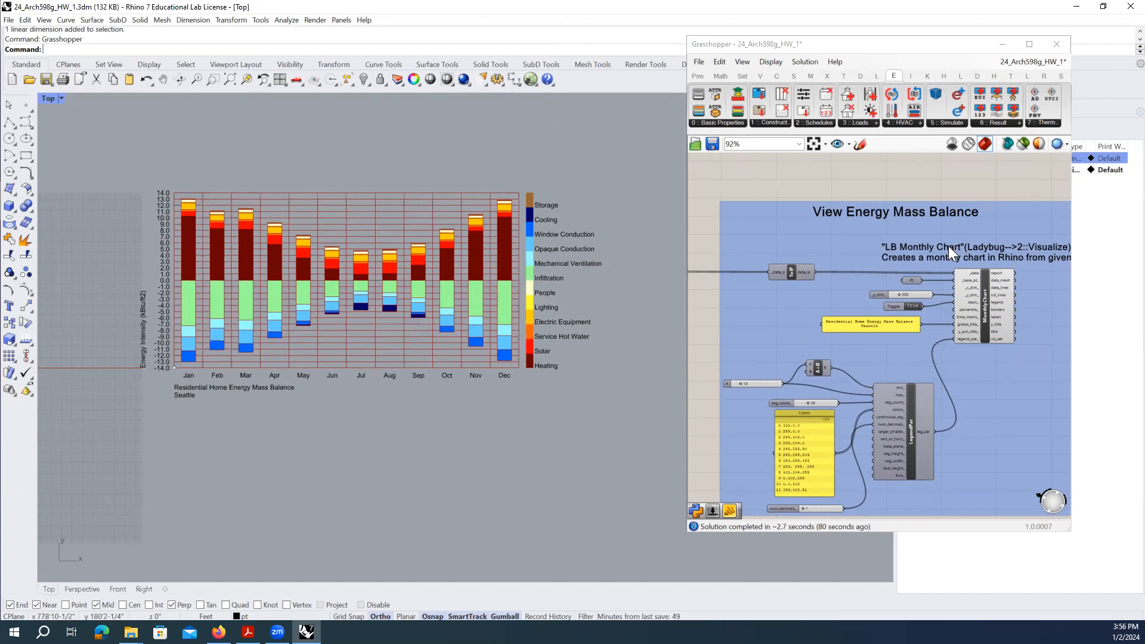
# - Pan the canvas back to the Run Energy Model group and select the Seattle Weather panel
pyautogui.moveTo(711, 319); pyautogui.dragTo(926, 318, button='right')
pyautogui.moveTo(722, 300); pyautogui.dragTo(957, 320, button='right')
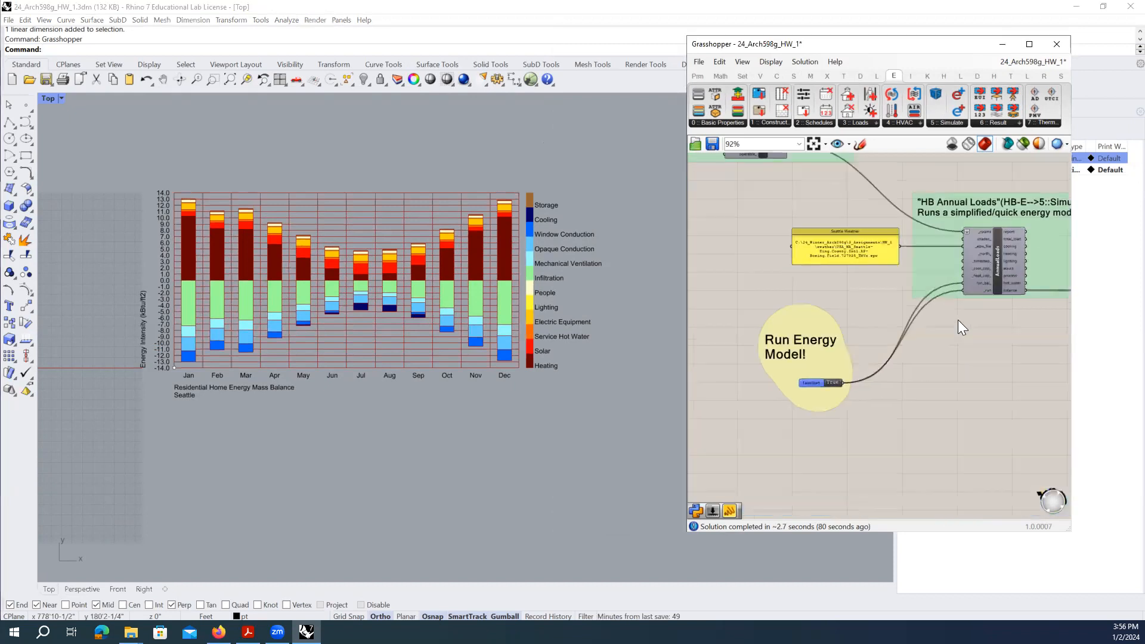
pyautogui.scroll(3, 890, 239)
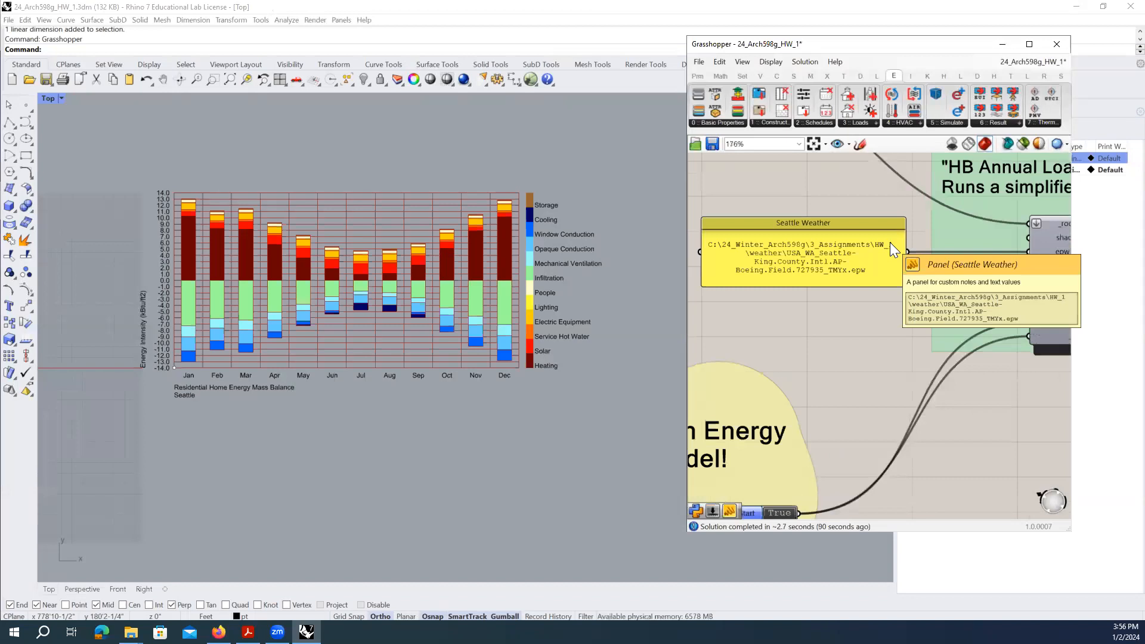
pyautogui.click(865, 261)
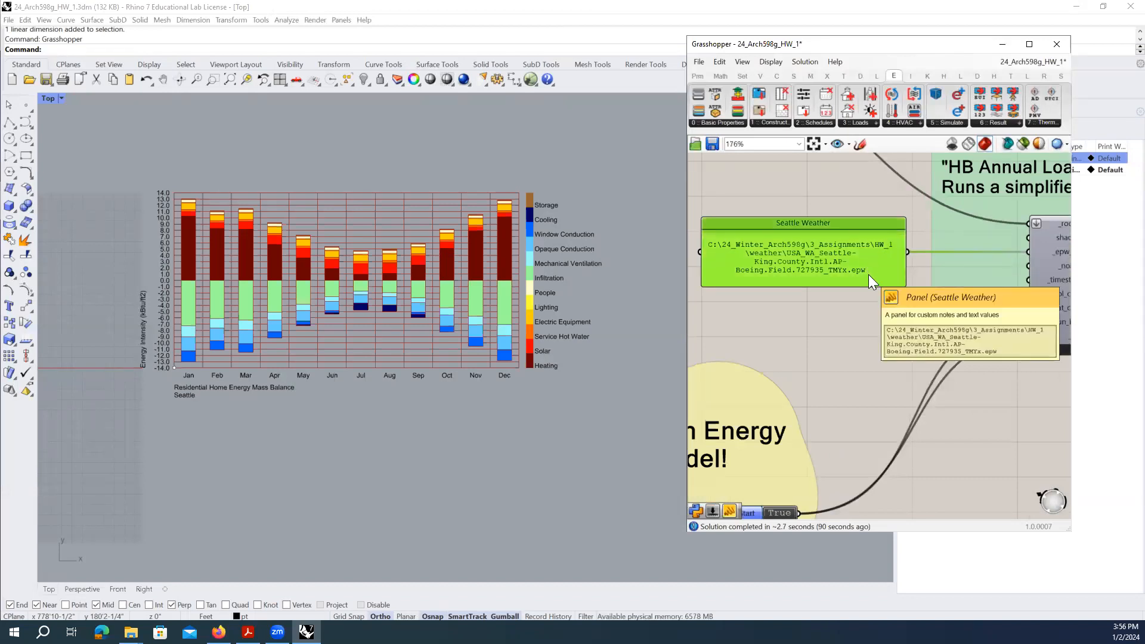
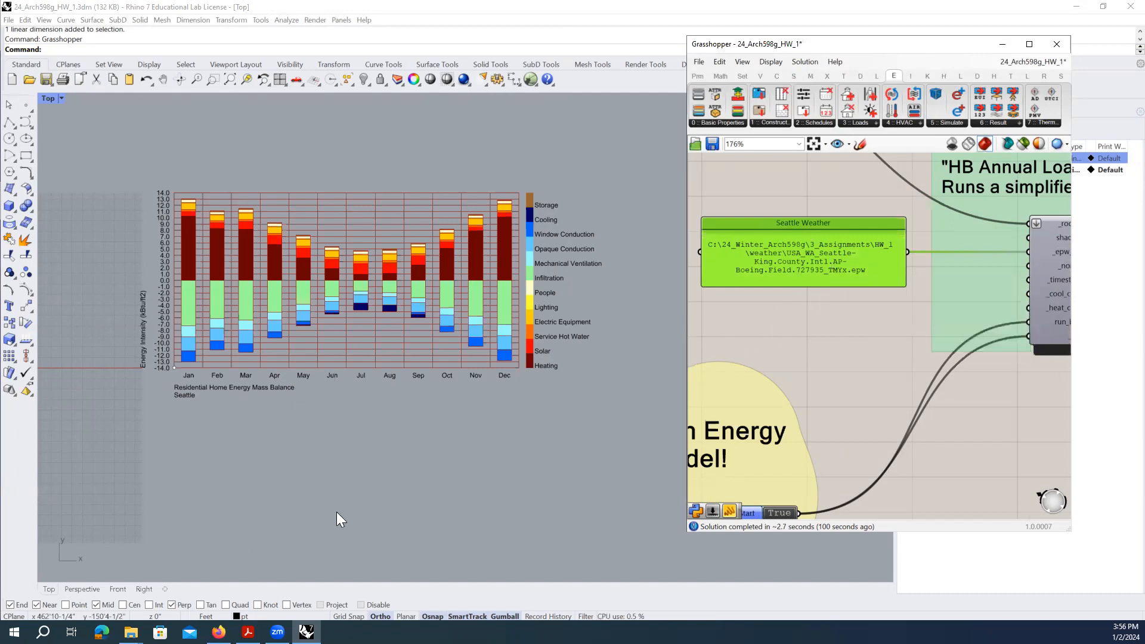
# - Bring the HW_1 homework folder window to the front from the File Explorer taskbar icon
pyautogui.moveTo(131, 632)
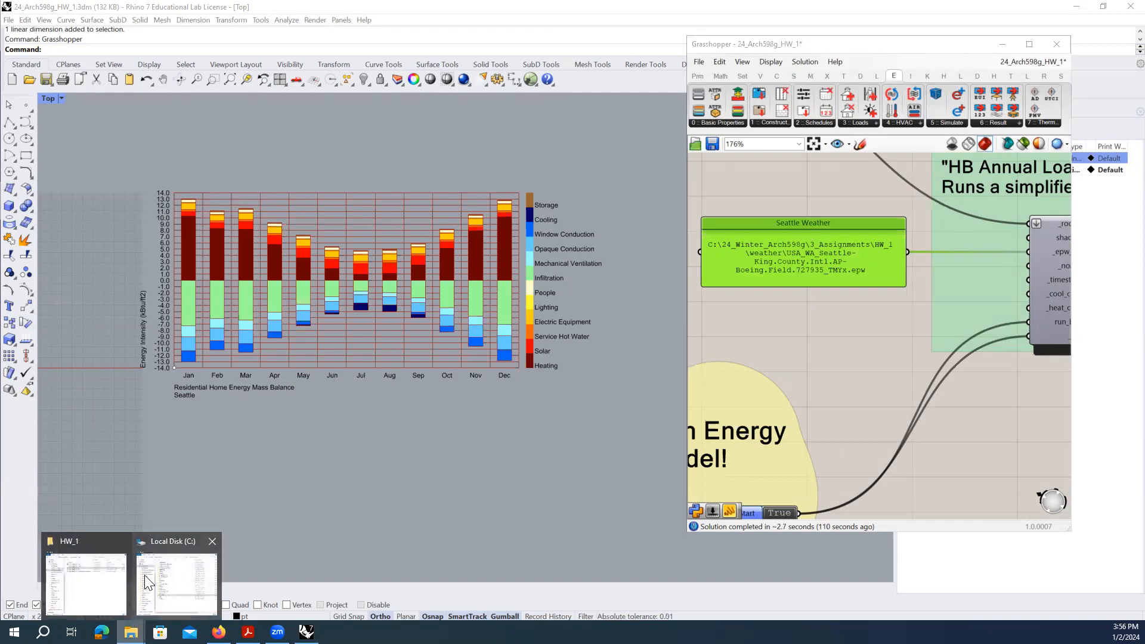
pyautogui.click(90, 584)
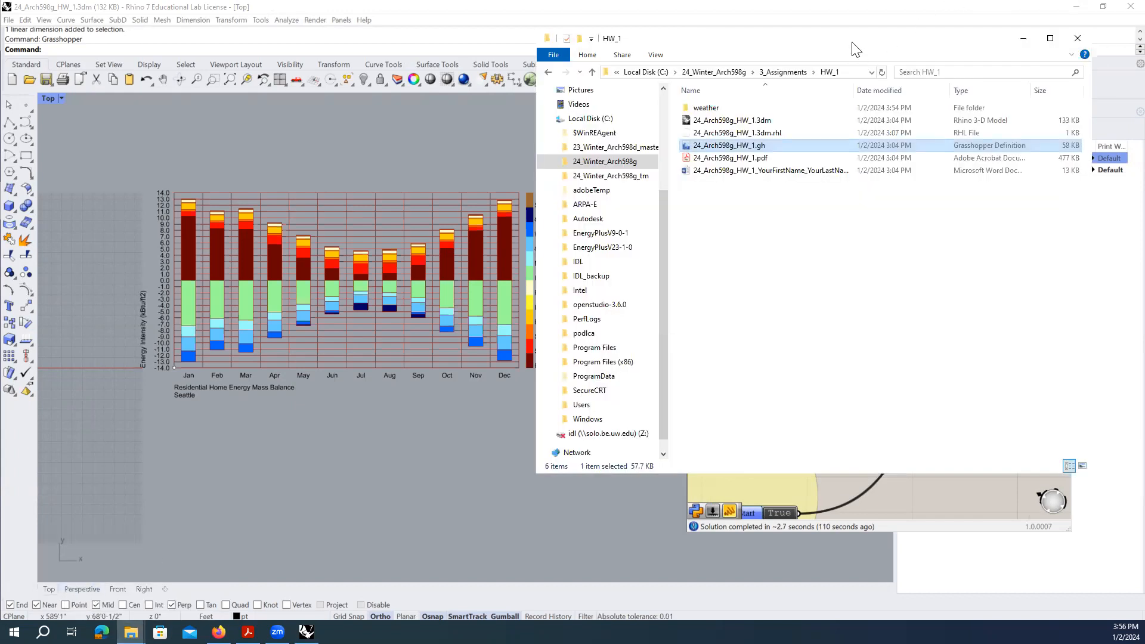
# - Open the HW_1 weather folder and select the Seattle .epw weather file
pyautogui.moveTo(853, 49); pyautogui.dragTo(386, 49)
pyautogui.click(255, 111)
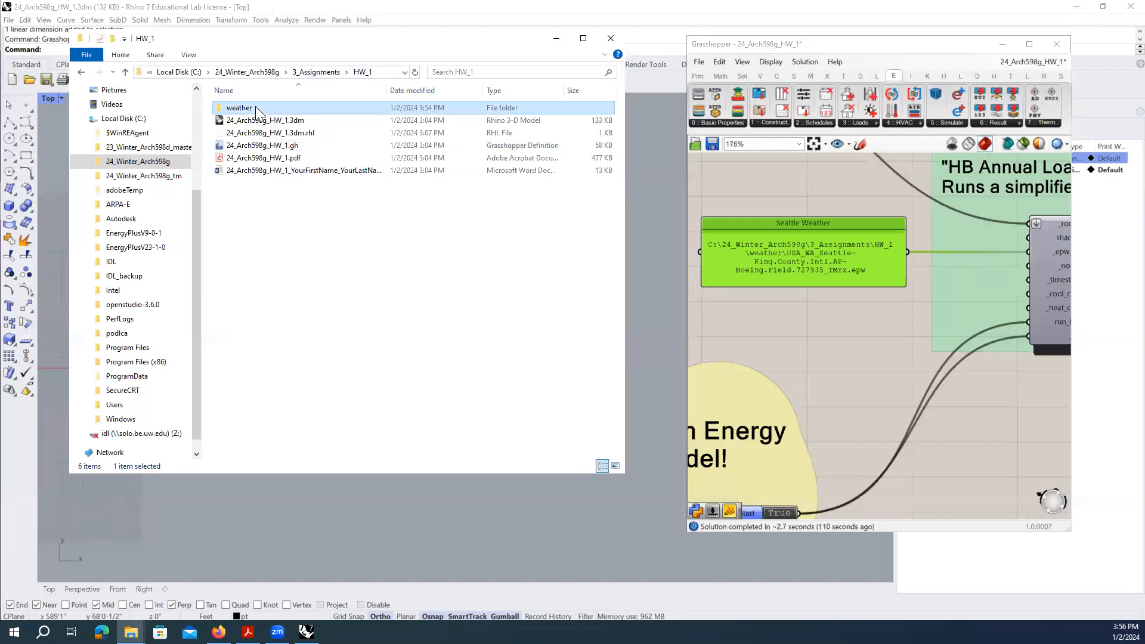
pyautogui.doubleClick(255, 107)
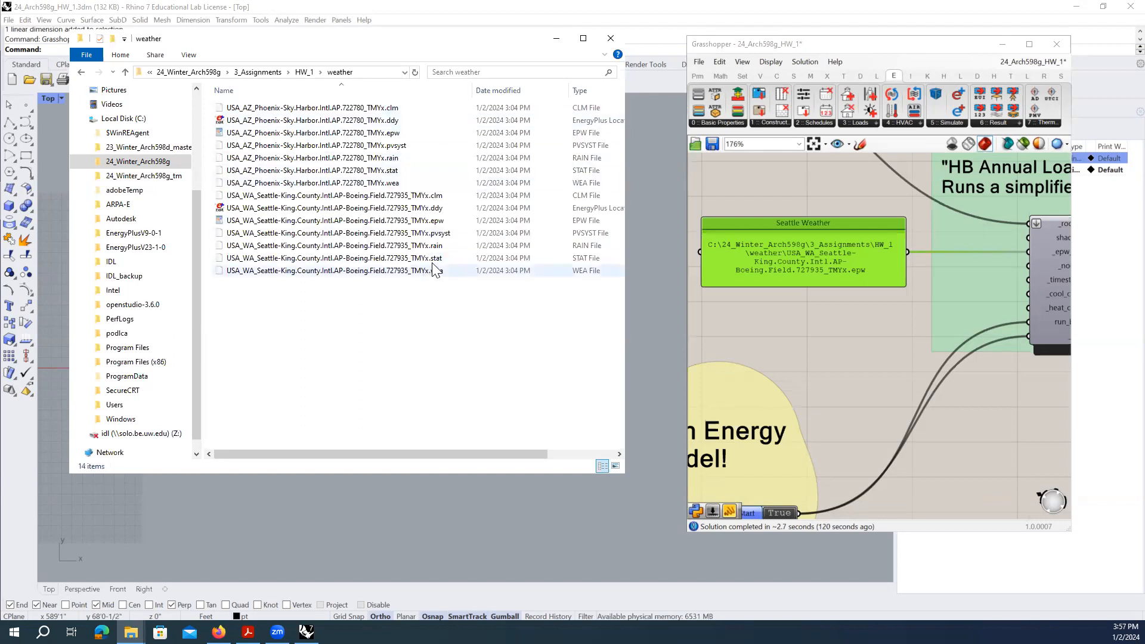
pyautogui.click(432, 222)
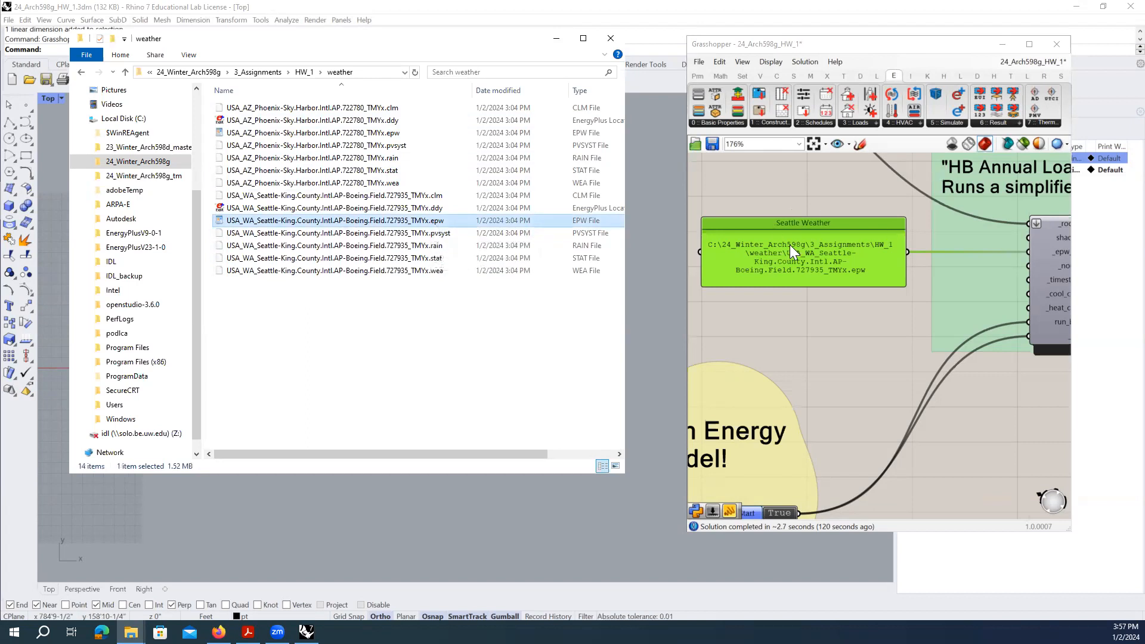
pyautogui.click(815, 258)
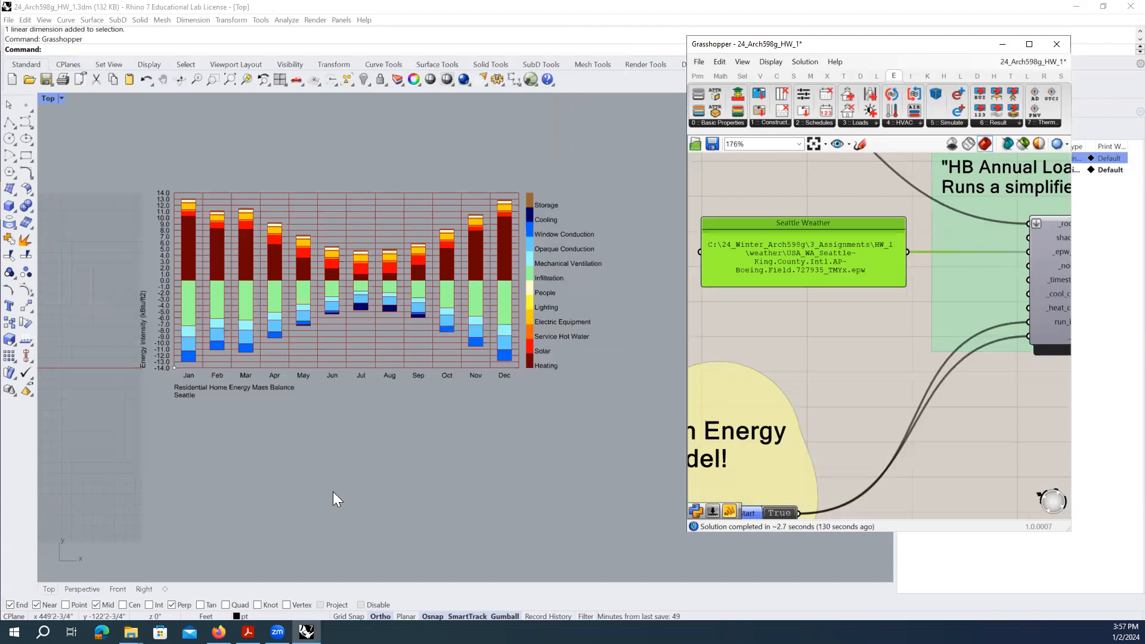
pyautogui.moveTo(130, 633)
pyautogui.click(96, 588)
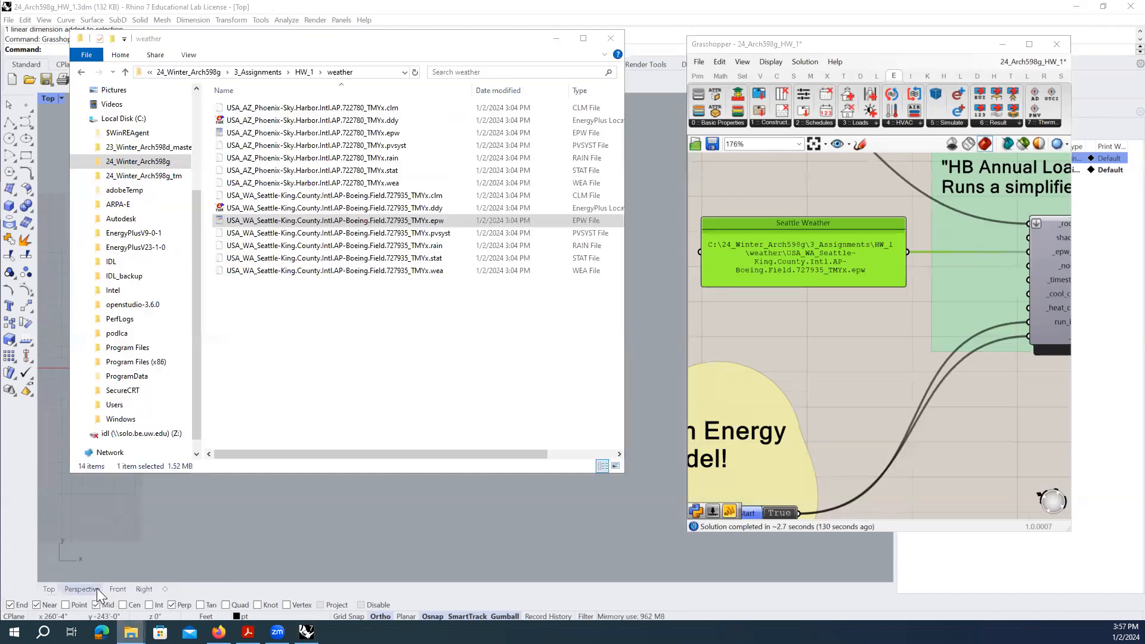
# - Sort the files by name and copy the Seattle .epw file's full path
pyautogui.click(338, 86)
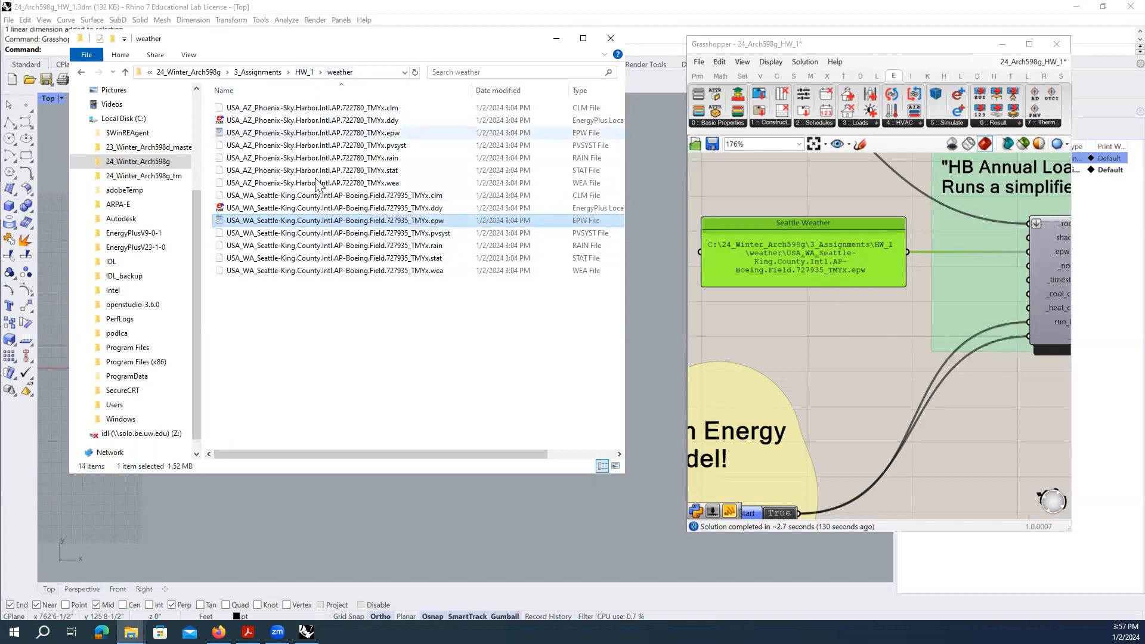
pyautogui.click(347, 221)
pyautogui.click(499, 237)
pyautogui.click(433, 222)
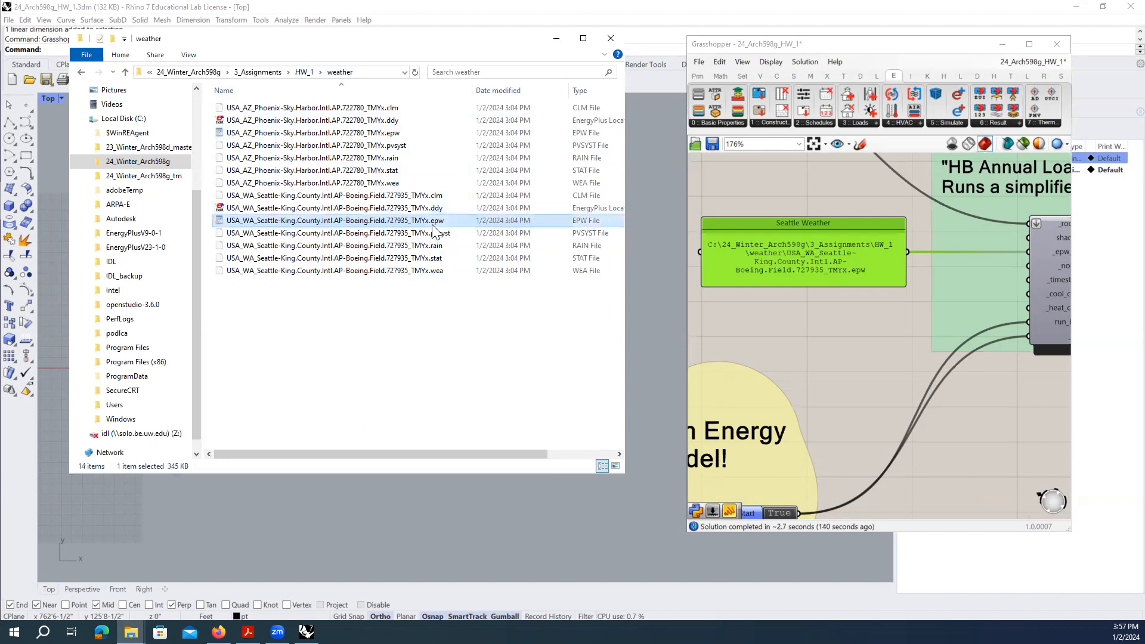
pyautogui.rightClick(378, 220)
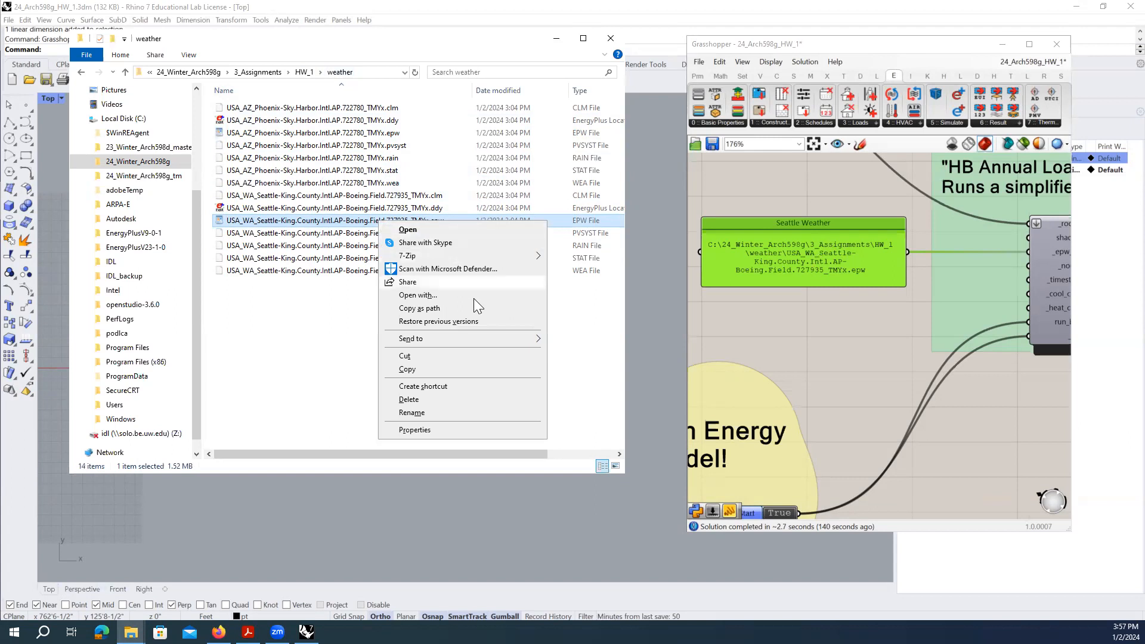
pyautogui.click(457, 309)
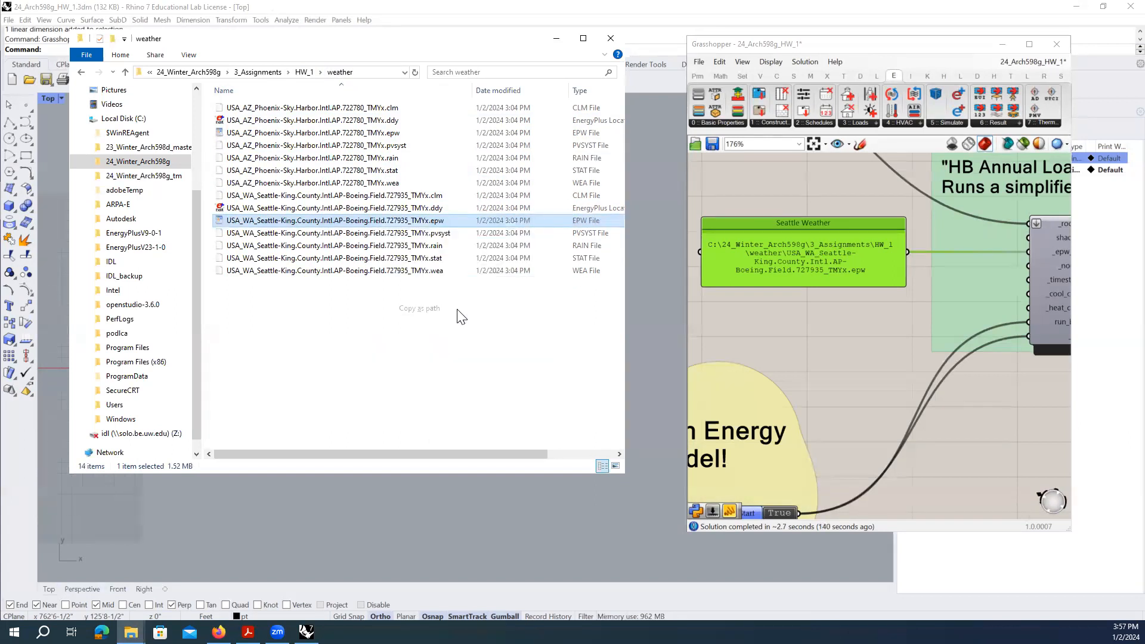
# - Replace the Seattle Weather panel's text with the copied path and strip its quotes
pyautogui.click(795, 324)
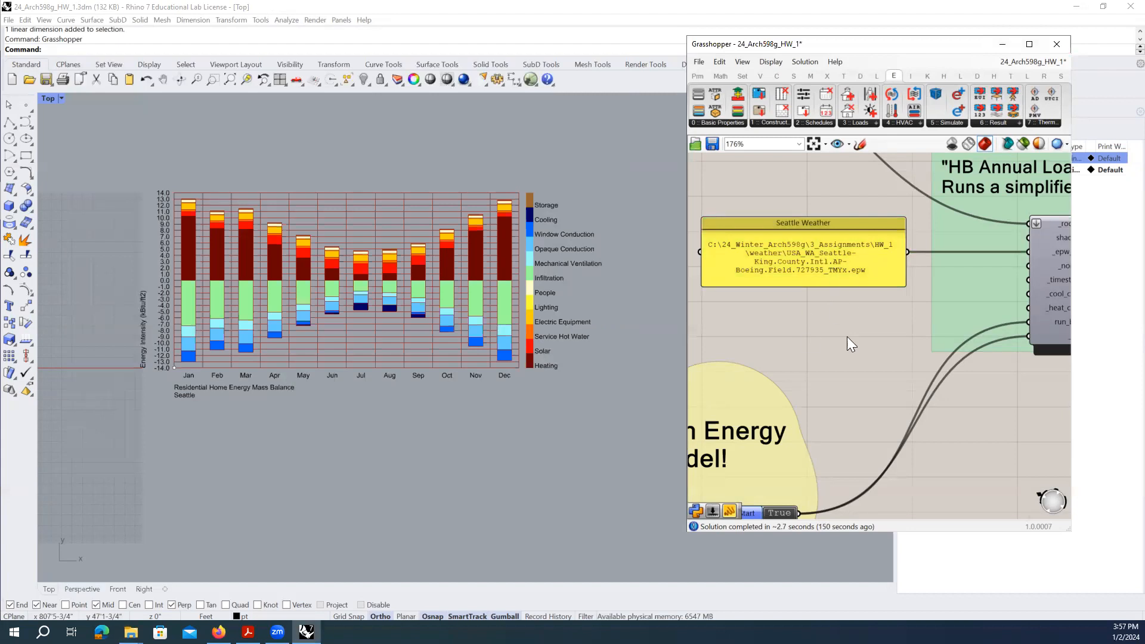
pyautogui.doubleClick(796, 253)
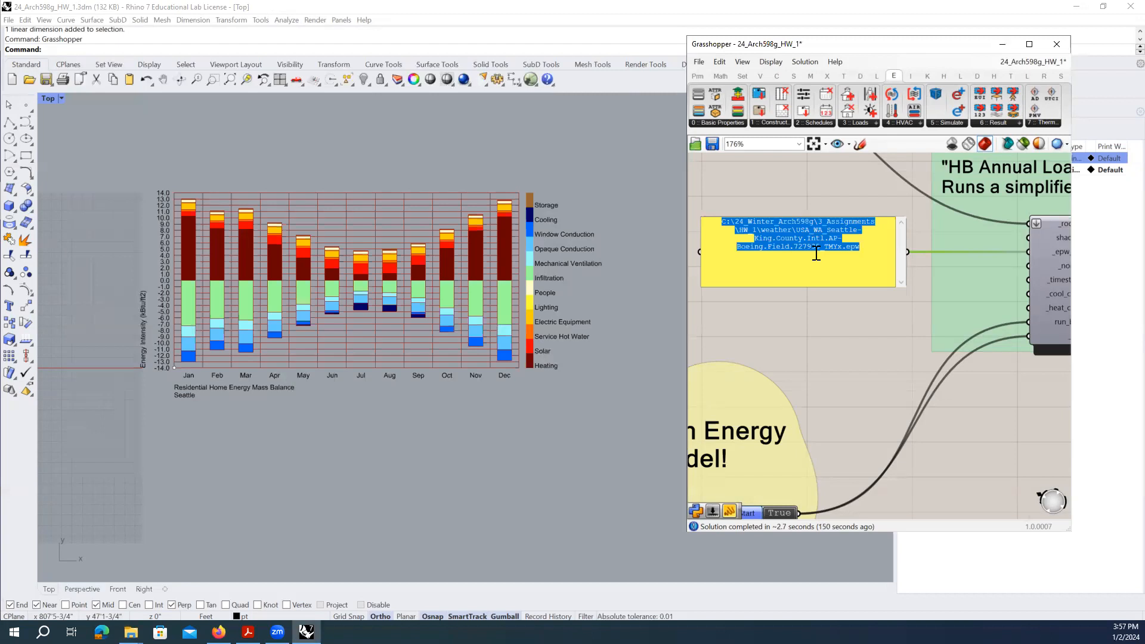
pyautogui.press('Delete')
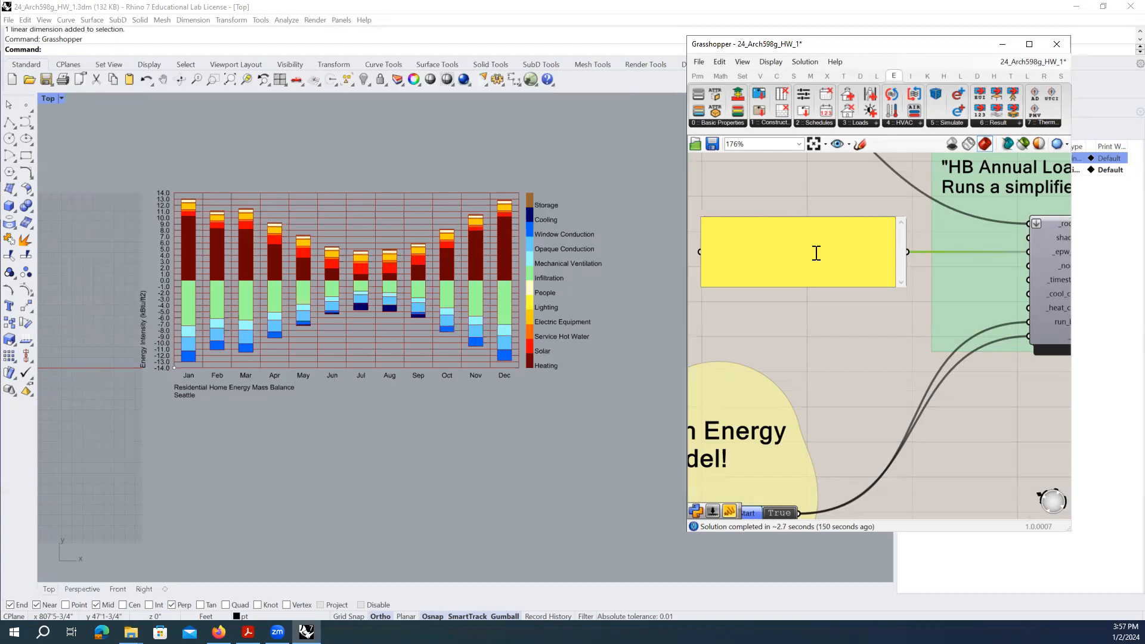
pyautogui.write('"C:\\24_Winter_Arch598g\\3_Assignments\\HW_1\\weather\\USA_WA_Seattle-King.County.Intl.AP-Boeing.Field.727935_TMYx.epw"')
pyautogui.click(861, 247)
pyautogui.press('BackSpace')
pyautogui.click(725, 223)
pyautogui.press('BackSpace')
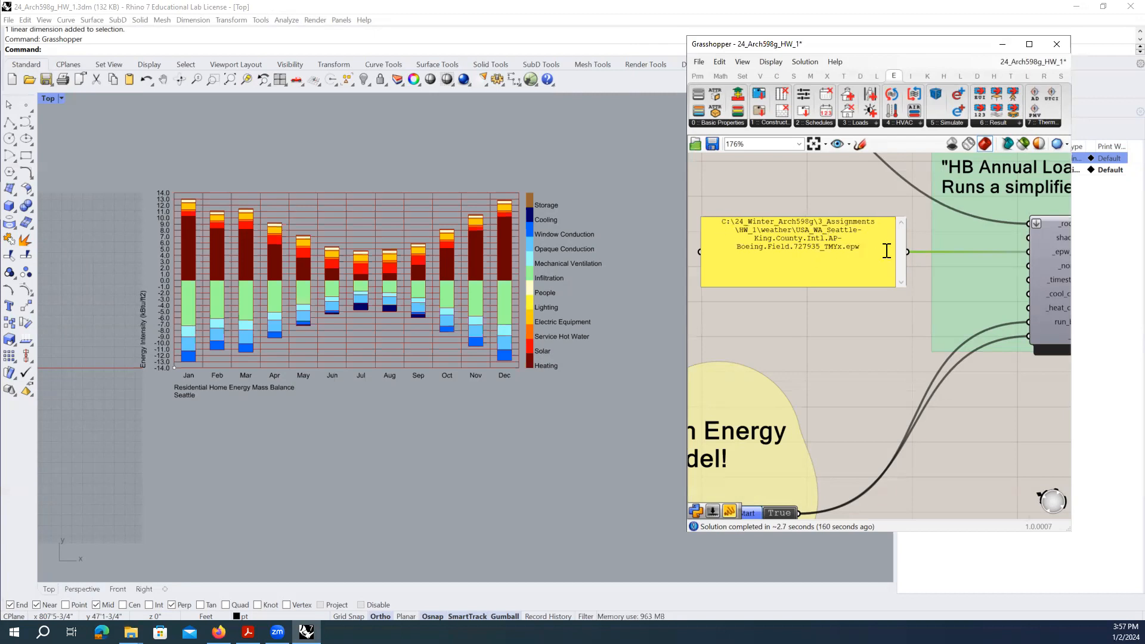
# - Delete the trailing spaces after .epw and commit the Seattle Weather panel path
pyautogui.click(818, 283)
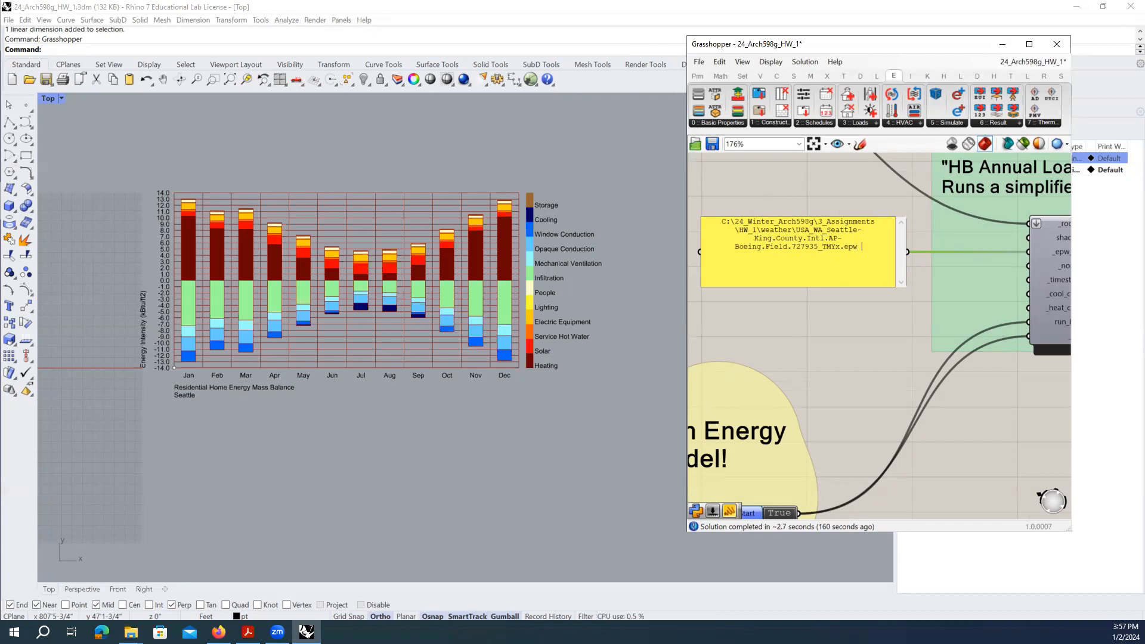
pyautogui.moveTo(862, 250); pyautogui.dragTo(897, 250)
pyautogui.click(879, 250)
pyautogui.press('BackSpace')
pyautogui.press('BackSpace')
pyautogui.press('BackSpace')
pyautogui.press('BackSpace')
pyautogui.press('BackSpace')
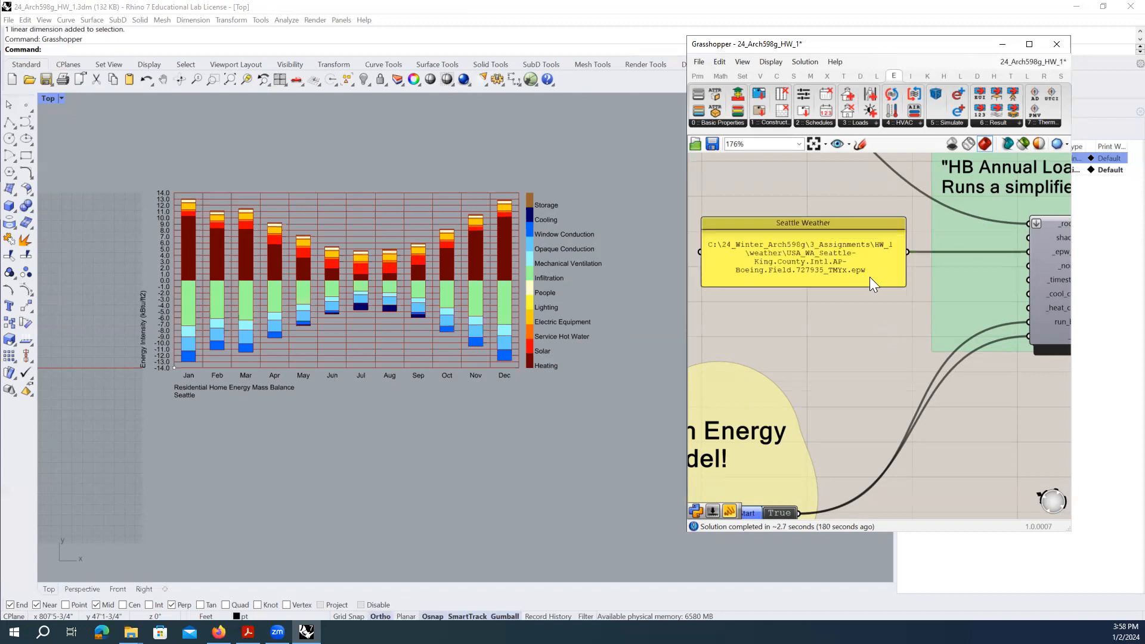
pyautogui.doubleClick(869, 262)
pyautogui.click(871, 256)
pyautogui.press('Return')
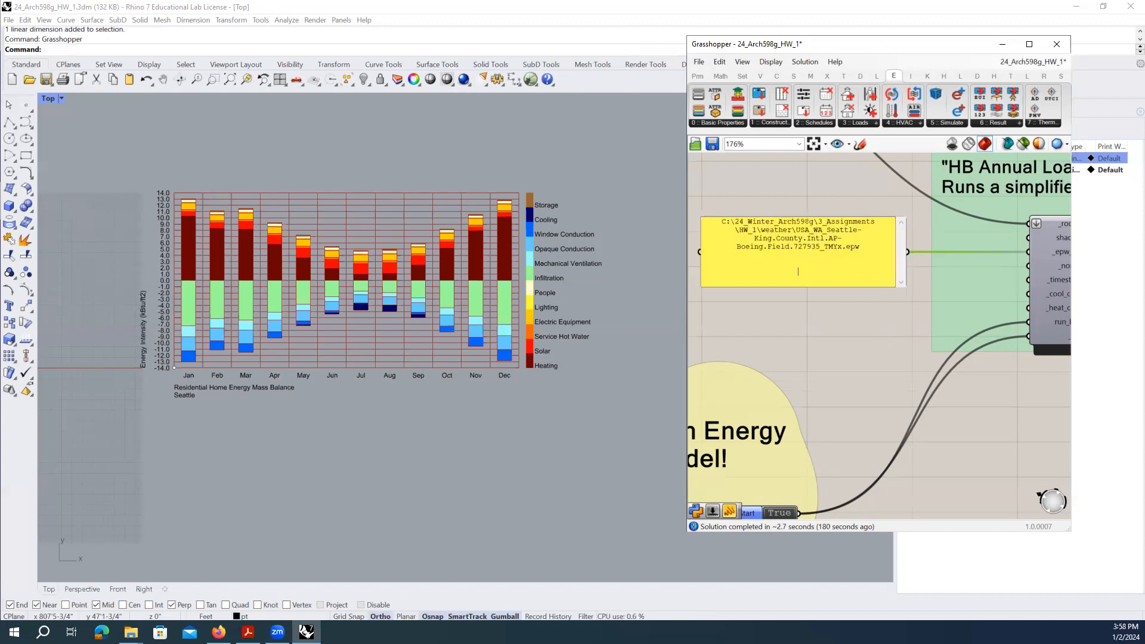
pyautogui.click(830, 268)
pyautogui.click(889, 305)
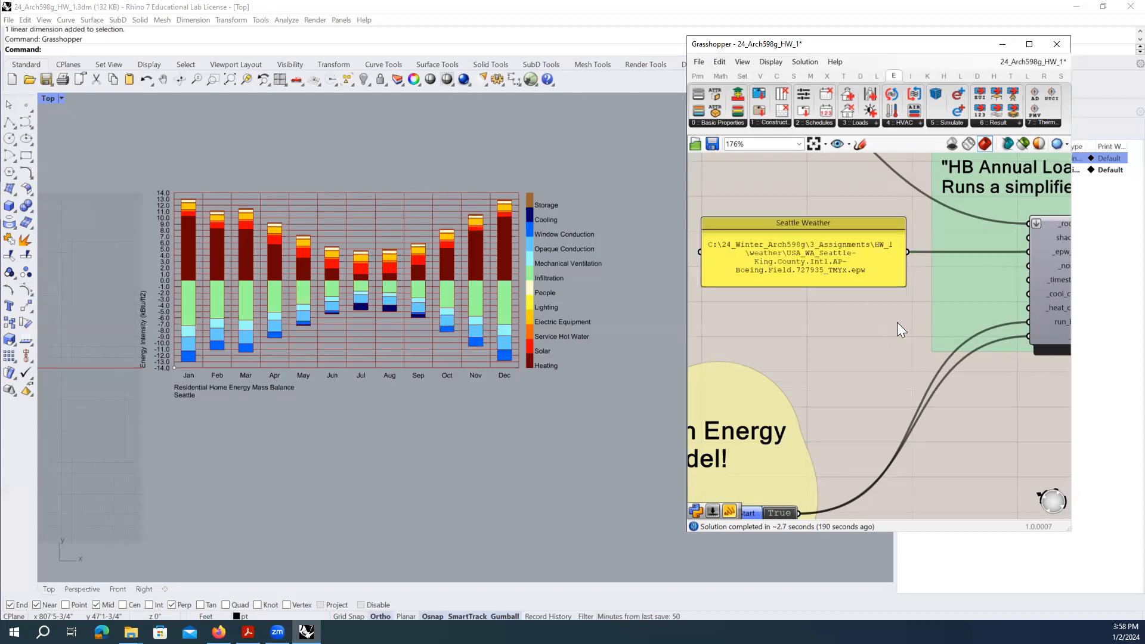
pyautogui.click(854, 273)
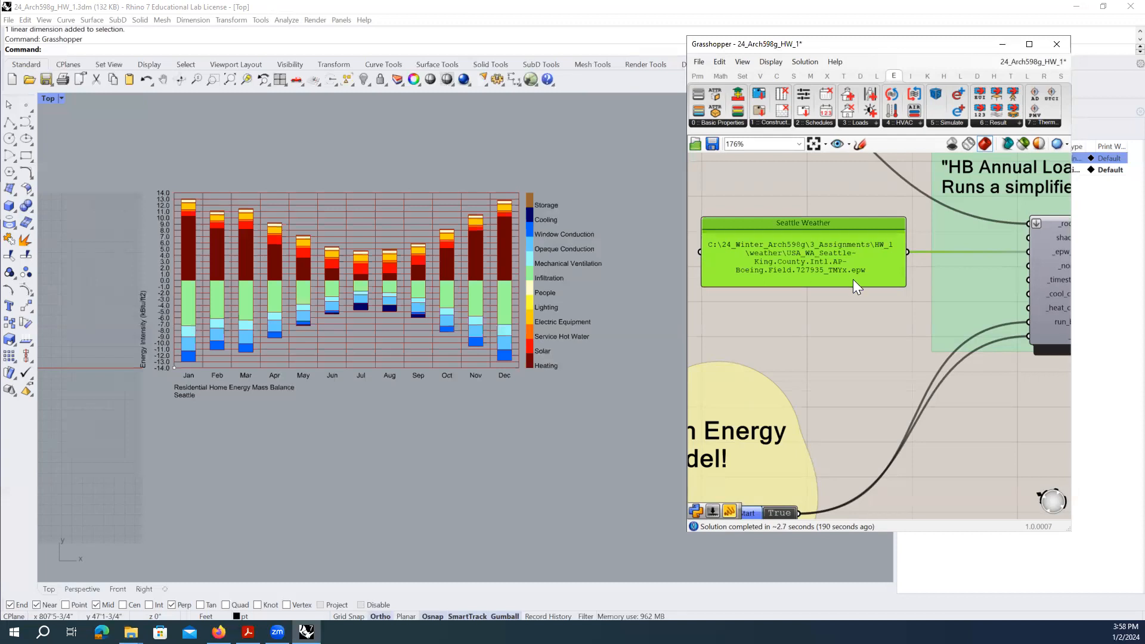
# - Pan the canvas to the View Energy Mass Balance group and enlarge the Rhino chart
pyautogui.scroll(-5, 765, 276)
pyautogui.moveTo(926, 382); pyautogui.dragTo(879, 318, button='right')
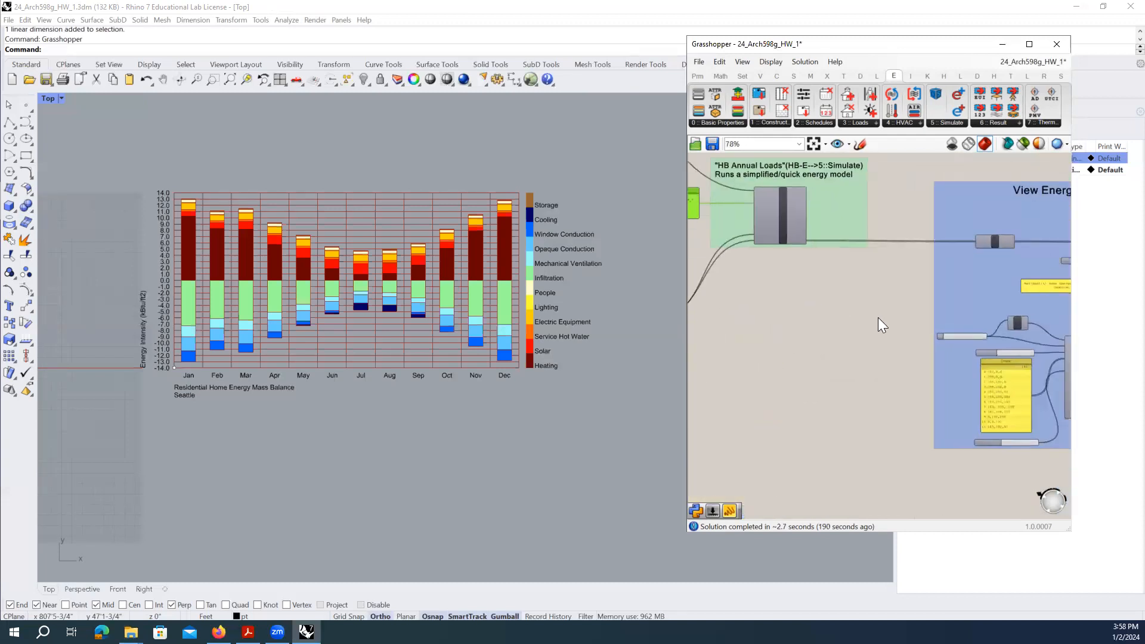
pyautogui.moveTo(826, 274); pyautogui.dragTo(912, 278, button='right')
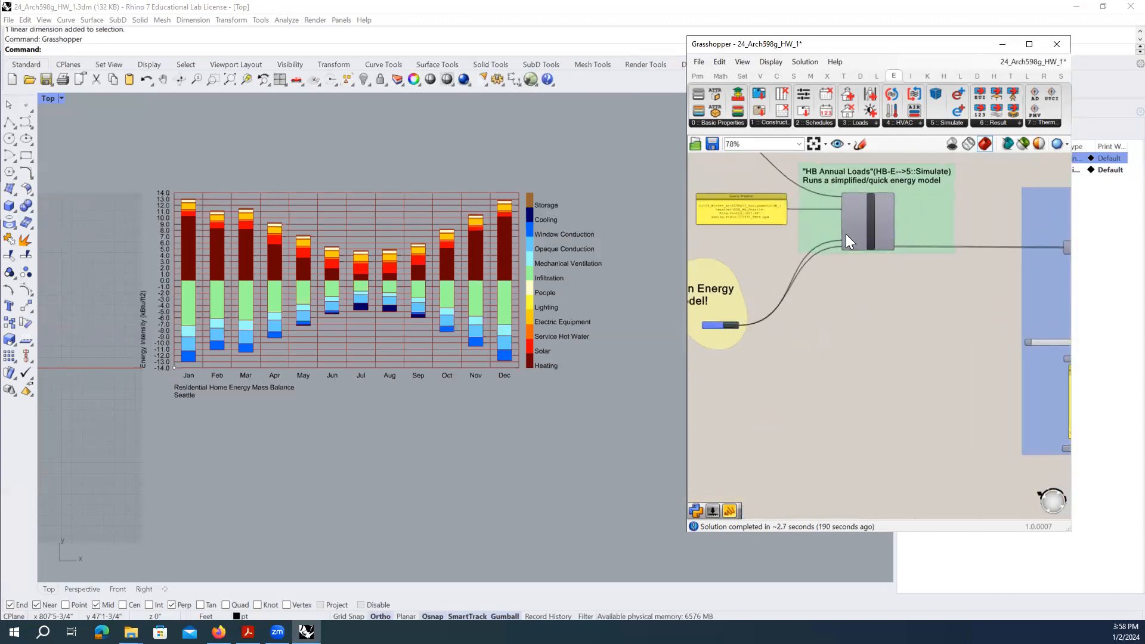
pyautogui.moveTo(765, 228); pyautogui.dragTo(822, 290, button='right')
pyautogui.scroll(3, 819, 288)
pyautogui.scroll(-5, 817, 286)
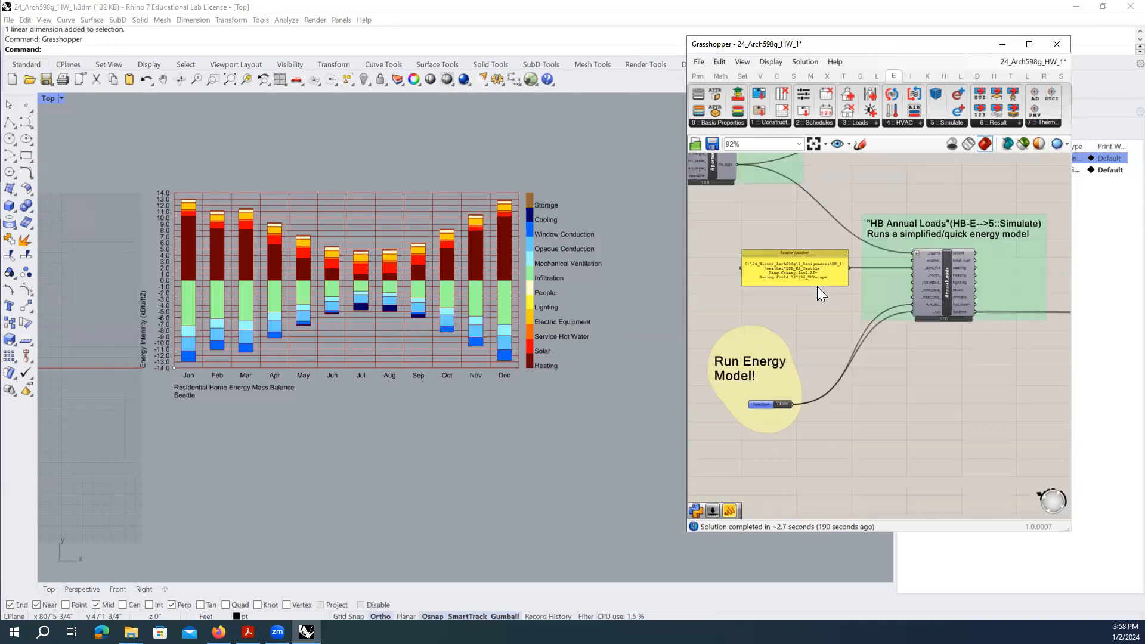
pyautogui.scroll(4, 874, 275)
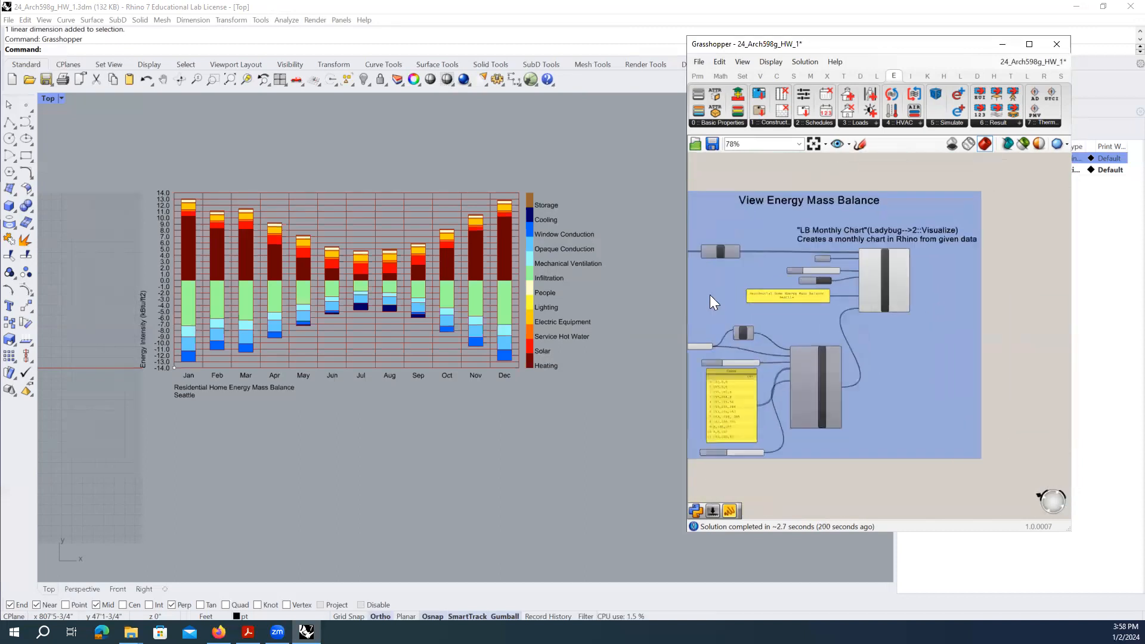
pyautogui.moveTo(812, 291); pyautogui.dragTo(865, 298, button='right')
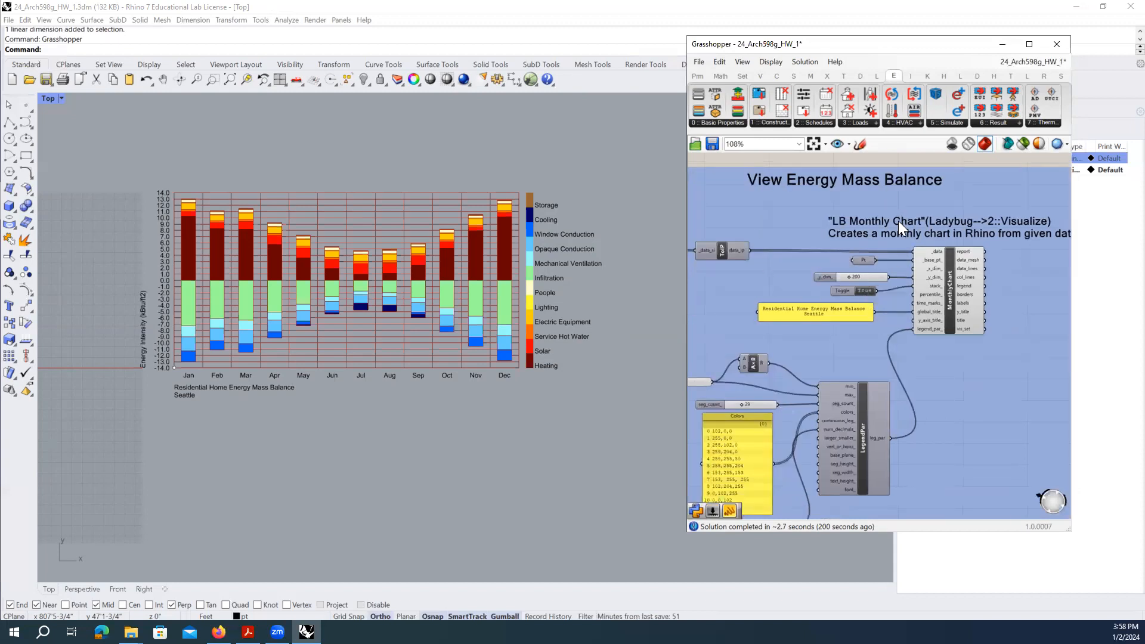
pyautogui.moveTo(198, 293); pyautogui.dragTo(236, 313, button='right')
pyautogui.scroll(1, 222, 303)
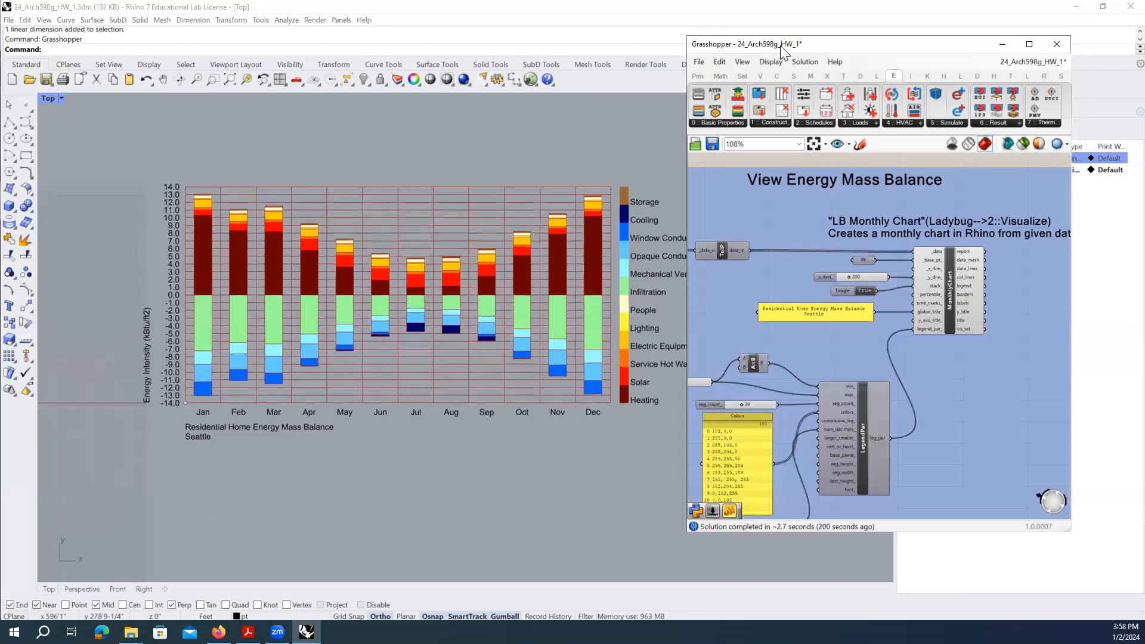
pyautogui.moveTo(770, 51); pyautogui.dragTo(821, 45)
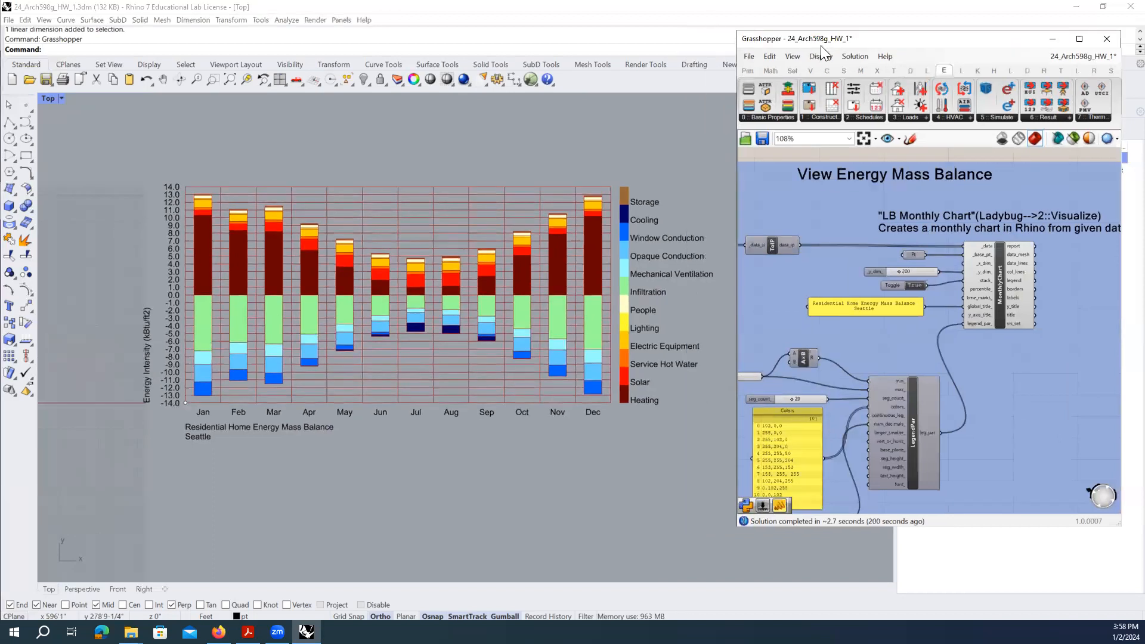
# - Switch the Top viewport to Arctic display mode and pan the chart into frame
pyautogui.click(61, 99)
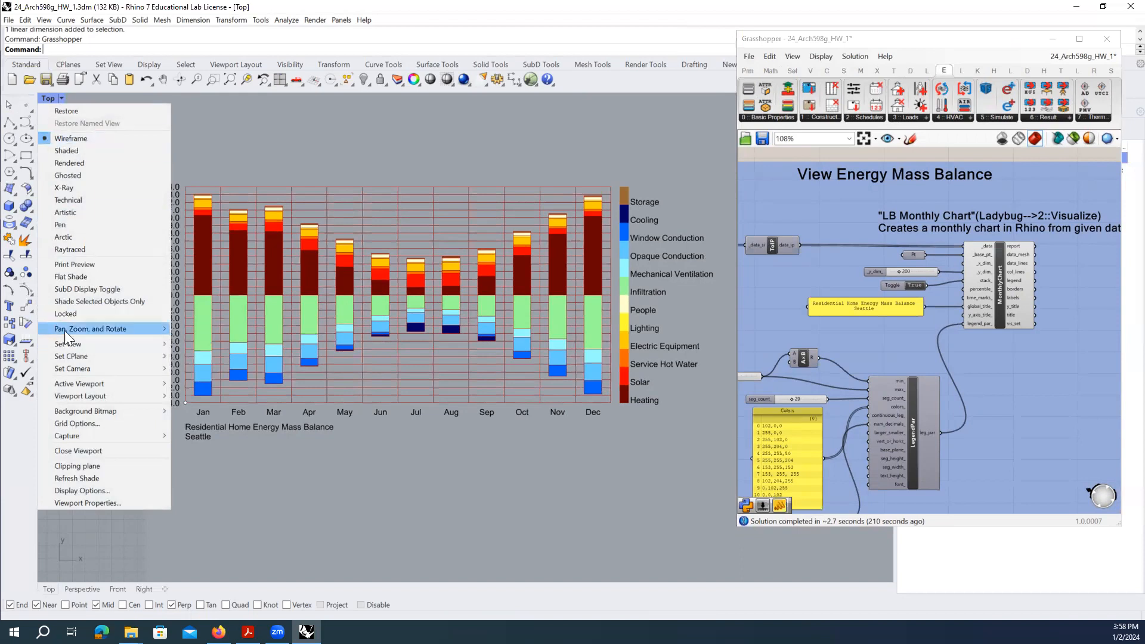
pyautogui.click(79, 238)
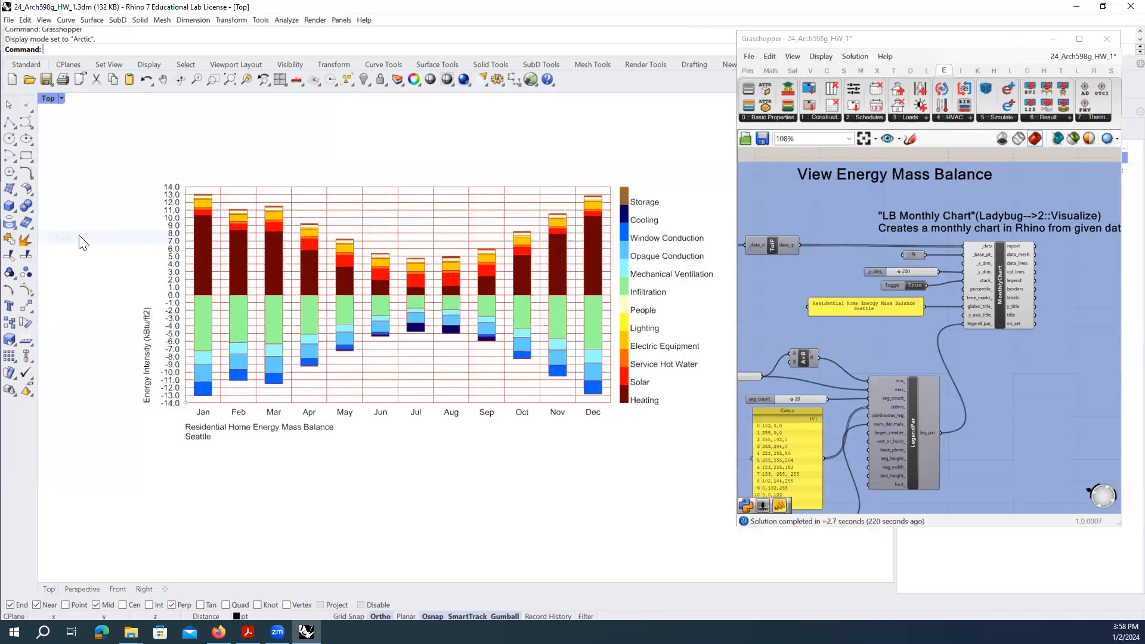
pyautogui.moveTo(358, 456); pyautogui.dragTo(382, 452, button='right')
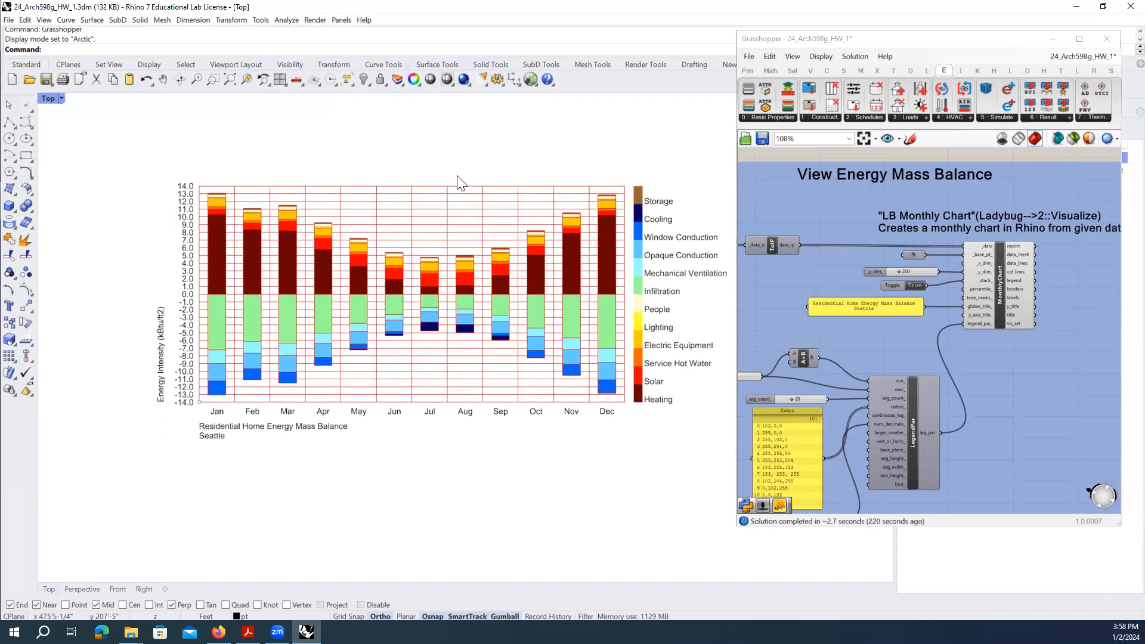
pyautogui.moveTo(557, 270); pyautogui.dragTo(559, 281, button='right')
pyautogui.scroll(1, 441, 298)
# - Reposition the Grasshopper window beside the chart and zoom the chart in the Top view
pyautogui.click(905, 43)
pyautogui.moveTo(904, 42); pyautogui.dragTo(925, 52)
pyautogui.moveTo(471, 246)
pyautogui.mouseDown(button='right')
pyautogui.moveTo(483, 247)
pyautogui.moveTo(464, 243)
pyautogui.mouseUp(button='right')
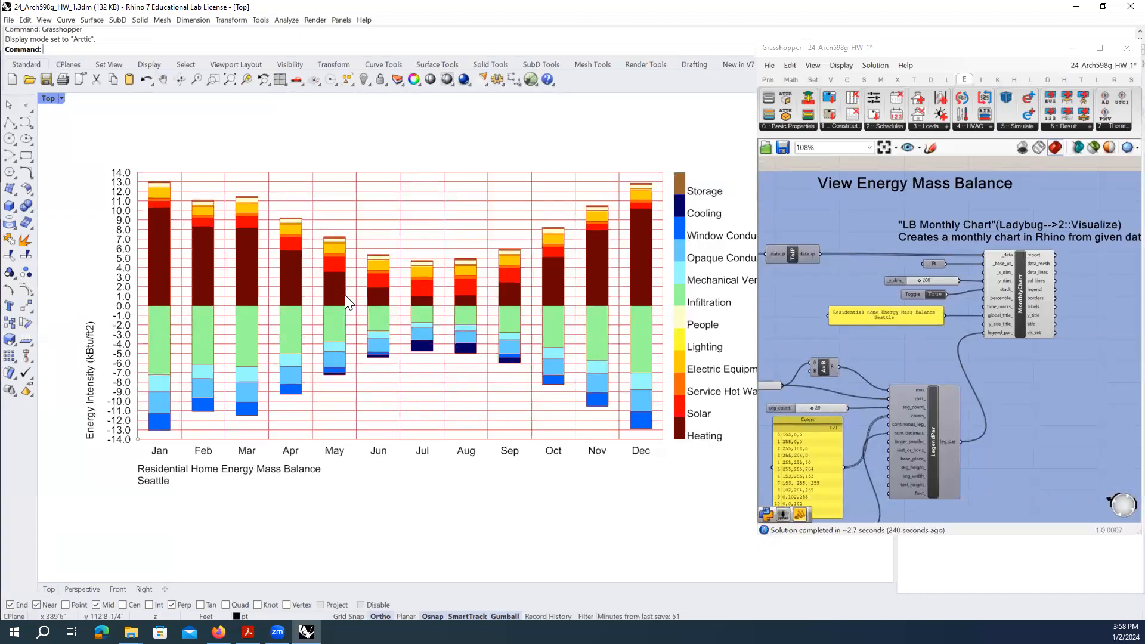
pyautogui.scroll(-3, 337, 328)
pyautogui.scroll(5, 370, 310)
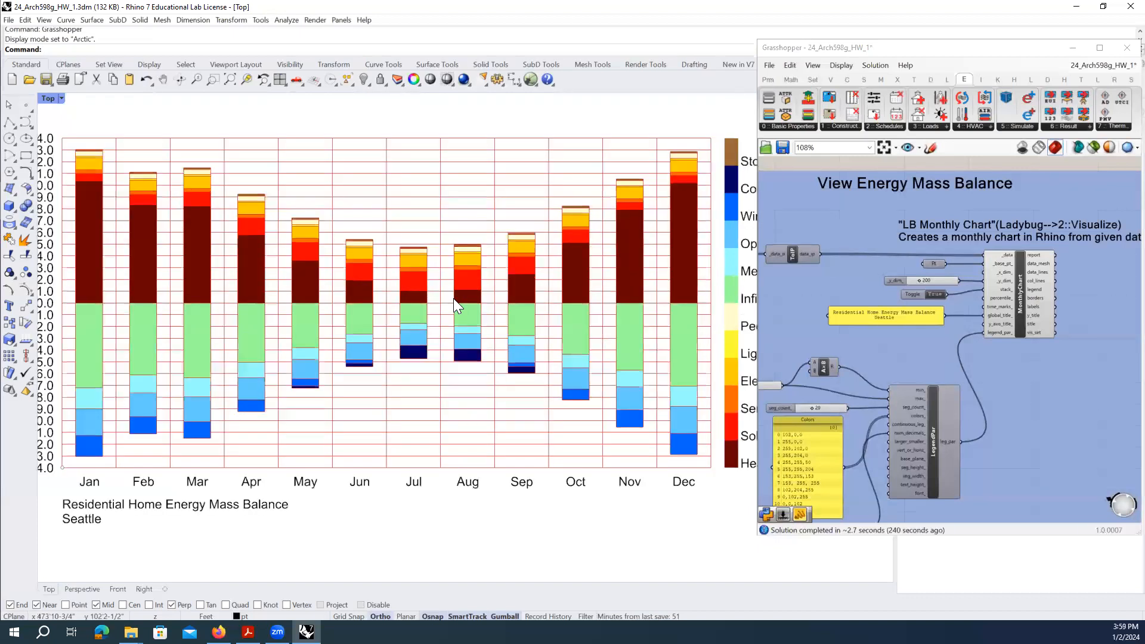
pyautogui.scroll(-1, 453, 298)
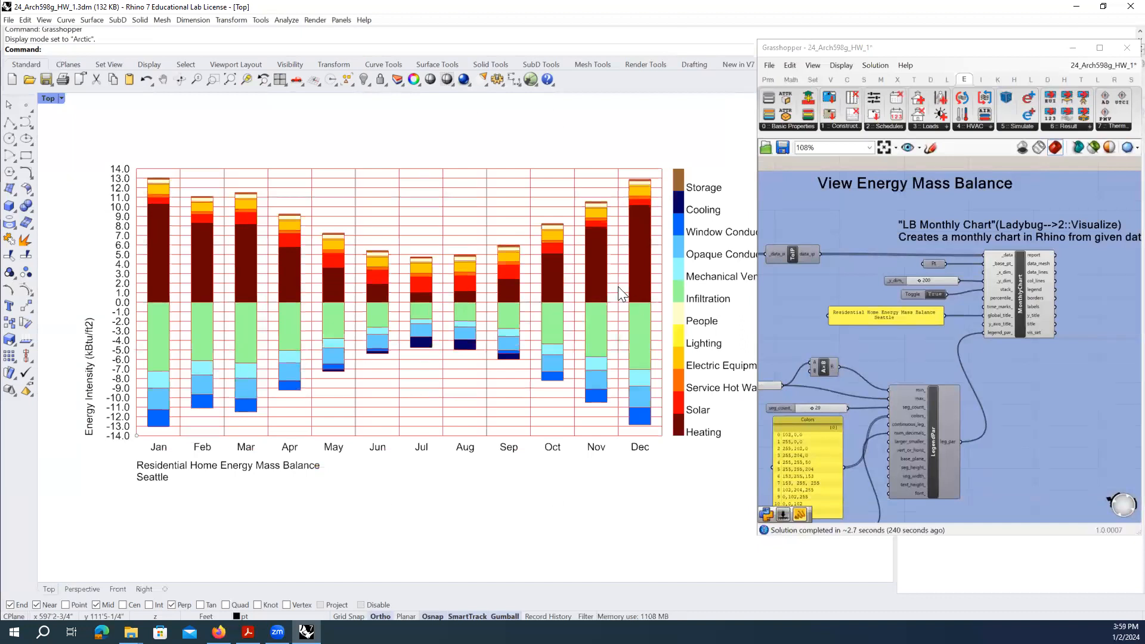
pyautogui.click(787, 48)
pyautogui.moveTo(787, 48); pyautogui.dragTo(777, 51)
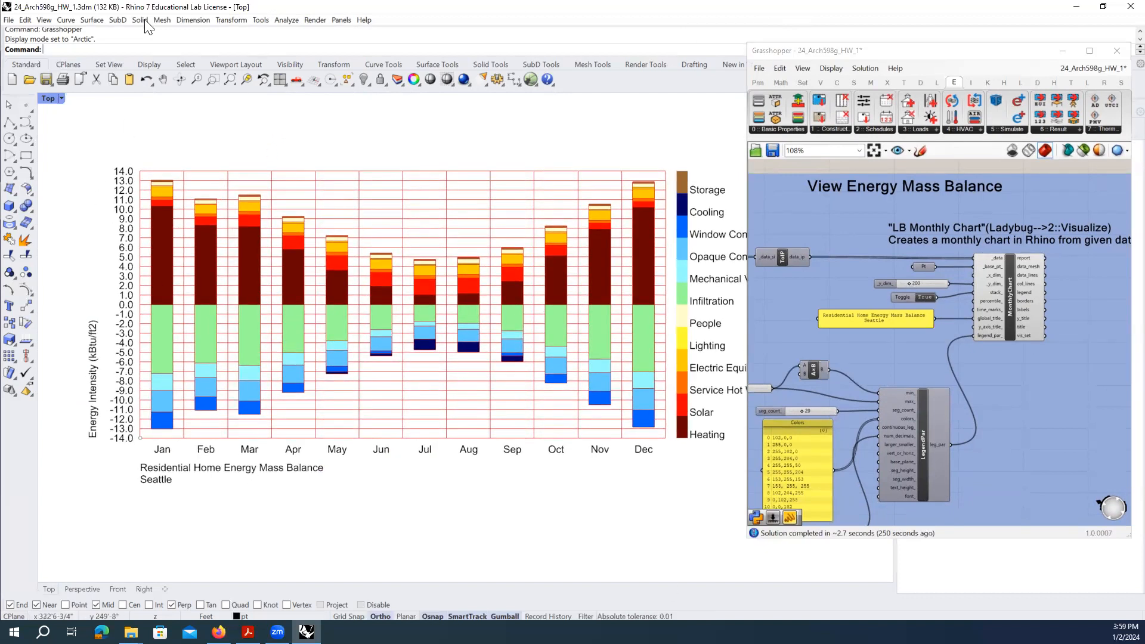
# - Open the Named Views panel with NamedView and move Grasshopper aside, narrowing the layers panel
pyautogui.write('NamedView')
pyautogui.press('Return')
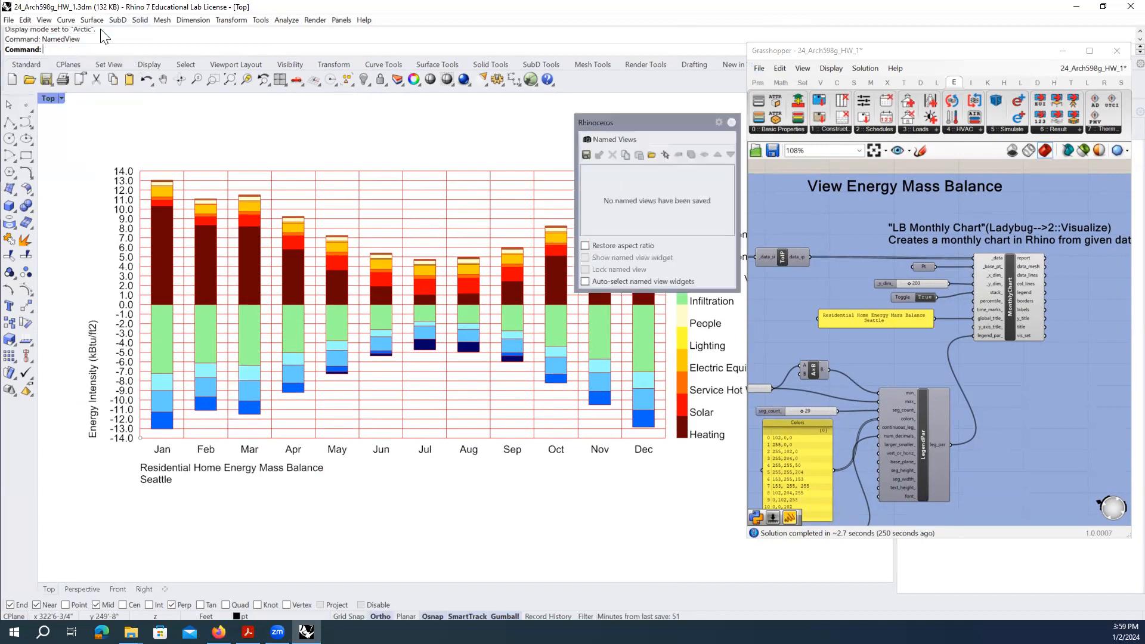
pyautogui.moveTo(412, 172); pyautogui.dragTo(421, 179, button='right')
pyautogui.click(831, 48)
pyautogui.moveTo(831, 48); pyautogui.dragTo(428, 61)
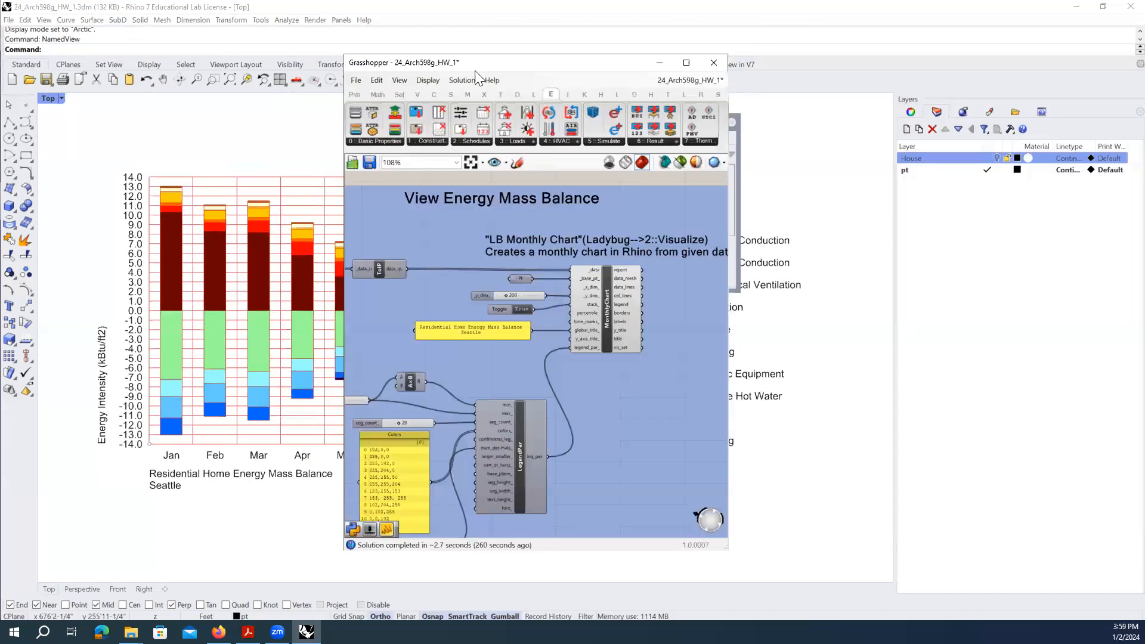
pyautogui.moveTo(895, 278); pyautogui.dragTo(914, 277)
pyautogui.moveTo(668, 62); pyautogui.dragTo(1011, 76)
# - Collapse the Grasshopper window, recenter the chart, and move Named Views to the upper right
pyautogui.scroll(2, 449, 341)
pyautogui.scroll(-2, 448, 341)
pyautogui.moveTo(424, 353); pyautogui.dragTo(409, 349, button='right')
pyautogui.moveTo(335, 352); pyautogui.dragTo(362, 328, button='right')
pyautogui.scroll(-6, 306, 331)
pyautogui.scroll(8, 306, 331)
pyautogui.click(869, 78)
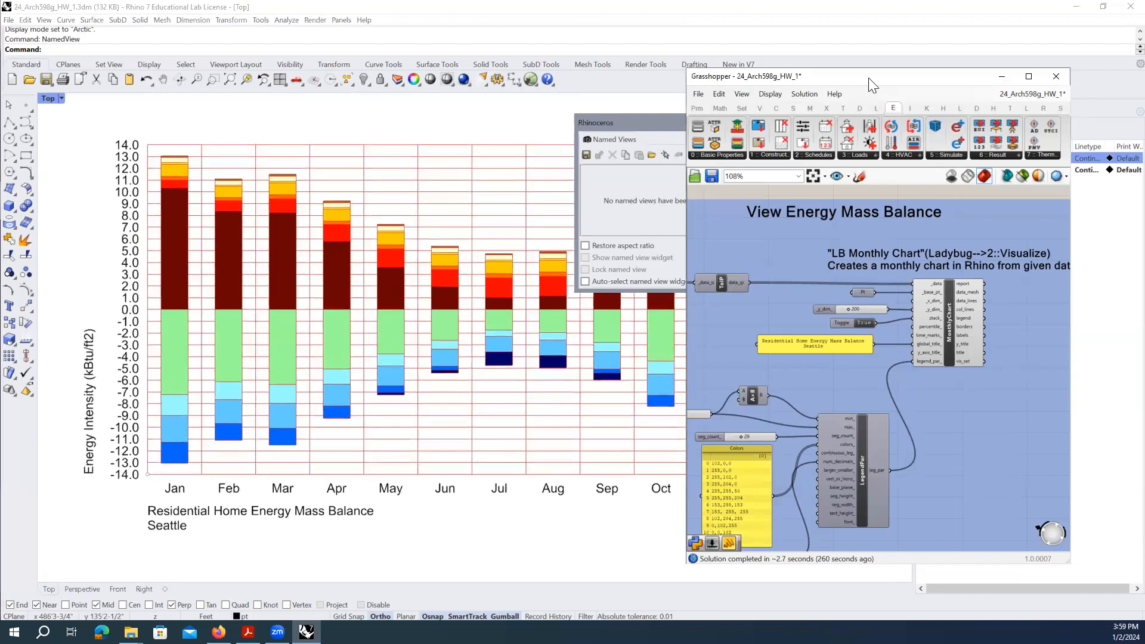
pyautogui.doubleClick(869, 78)
pyautogui.scroll(-2, 306, 329)
pyautogui.moveTo(416, 336); pyautogui.dragTo(421, 337, button='right')
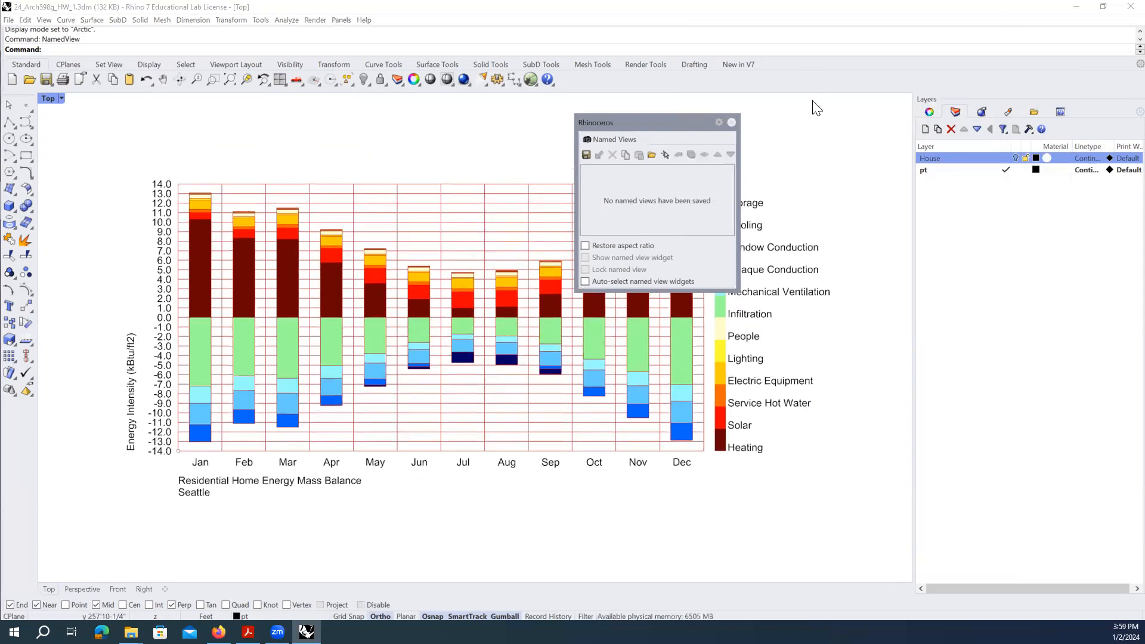
pyautogui.moveTo(618, 127); pyautogui.dragTo(813, 91)
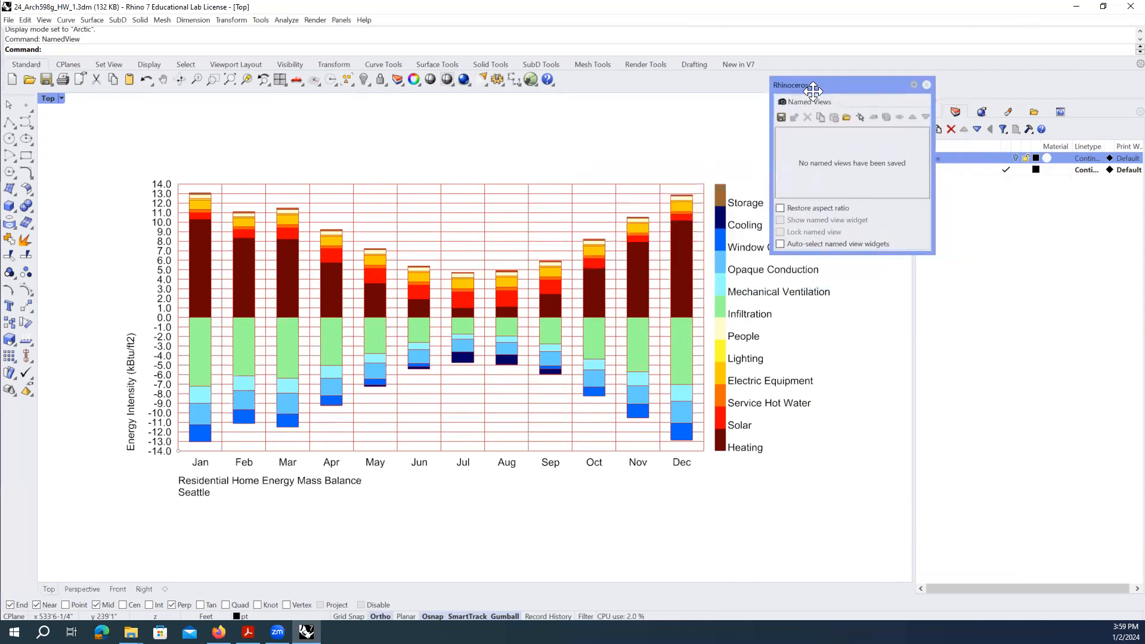
# - Save the current chart view as the named view EnergyMassBalance
pyautogui.click(780, 117)
pyautogui.write('EnergyMassBalance')
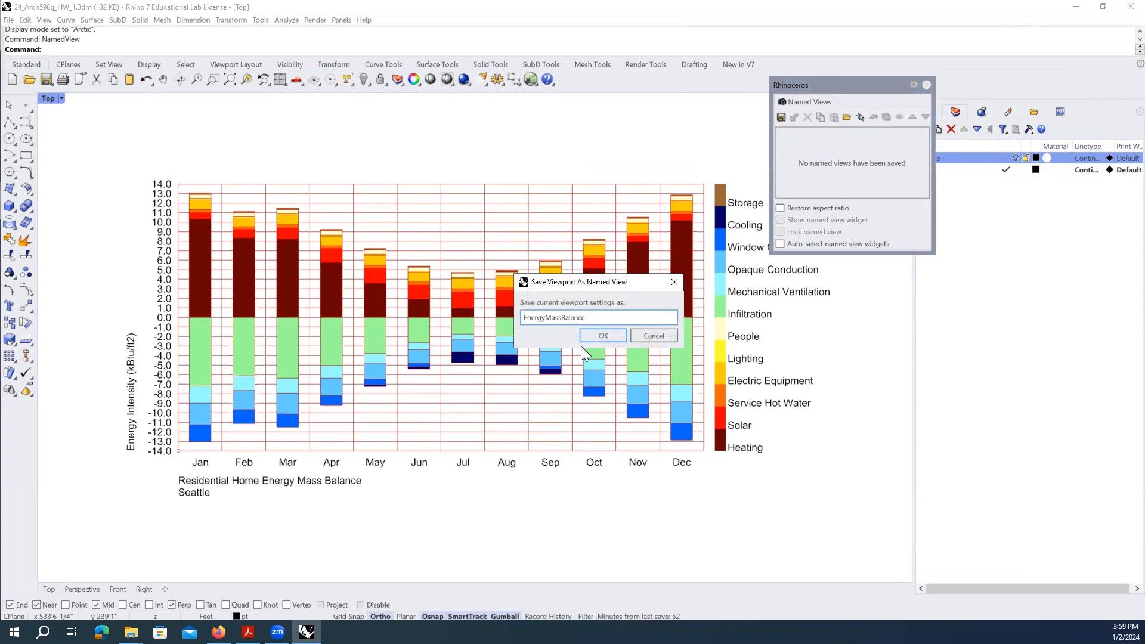
pyautogui.click(594, 338)
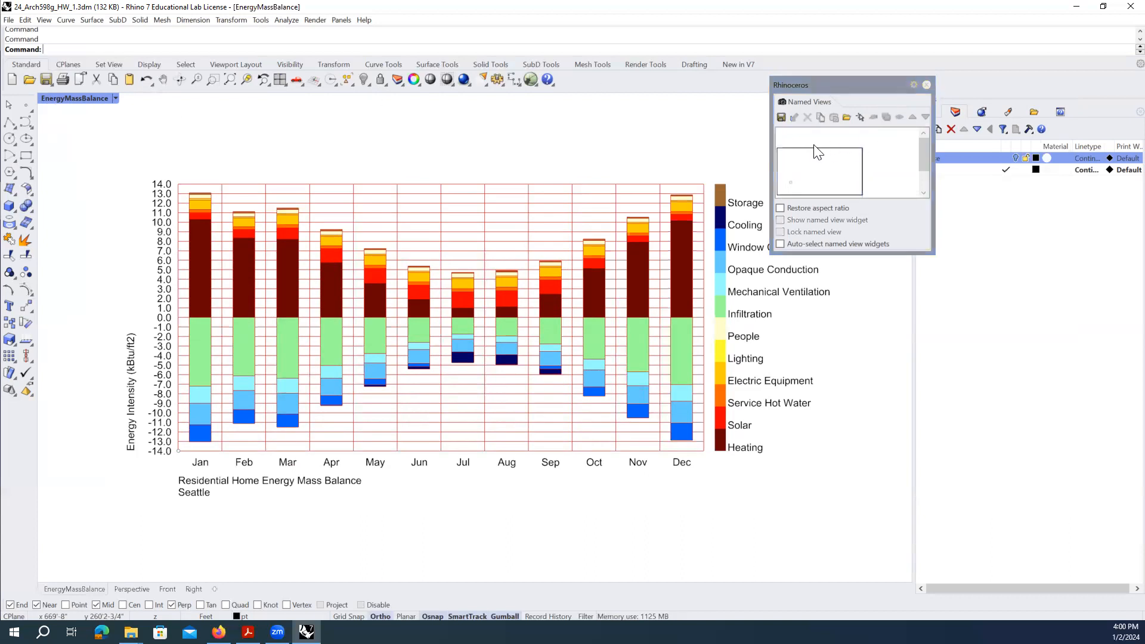
# - Delete that named view and save it again as EnergyMassBalance
pyautogui.click(808, 117)
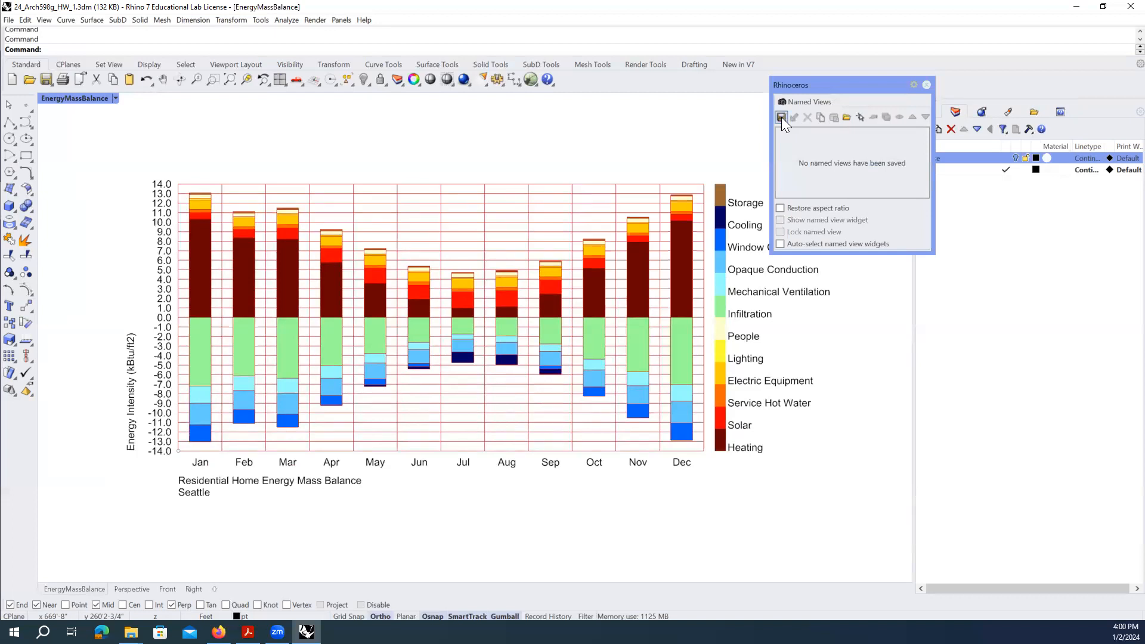
pyautogui.click(781, 117)
pyautogui.click(536, 317)
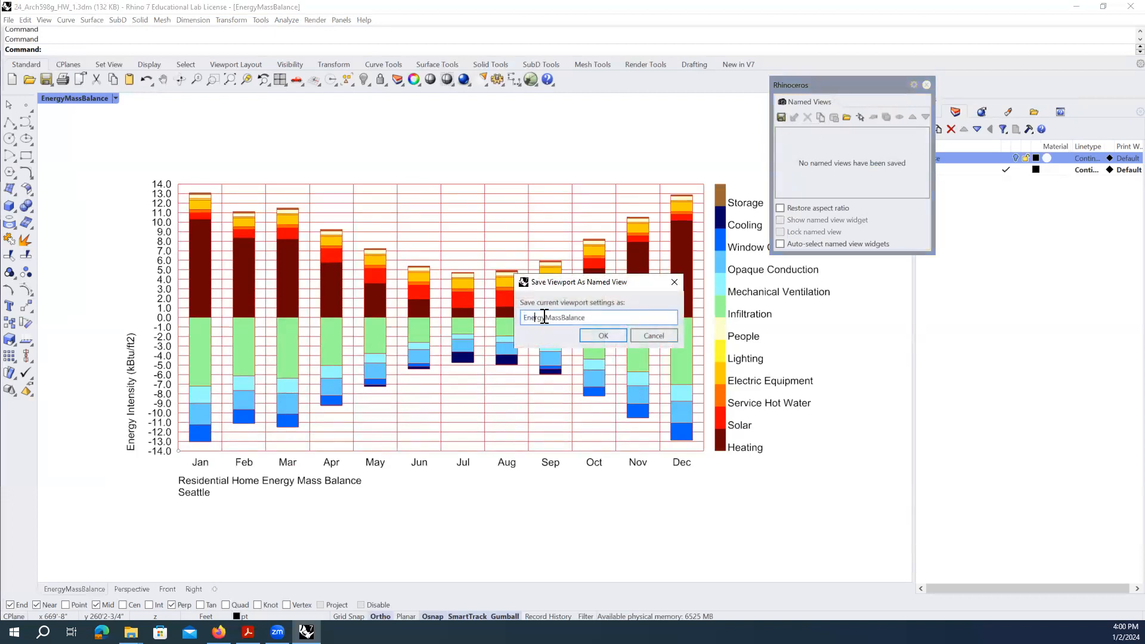
pyautogui.click(561, 318)
pyautogui.click(598, 335)
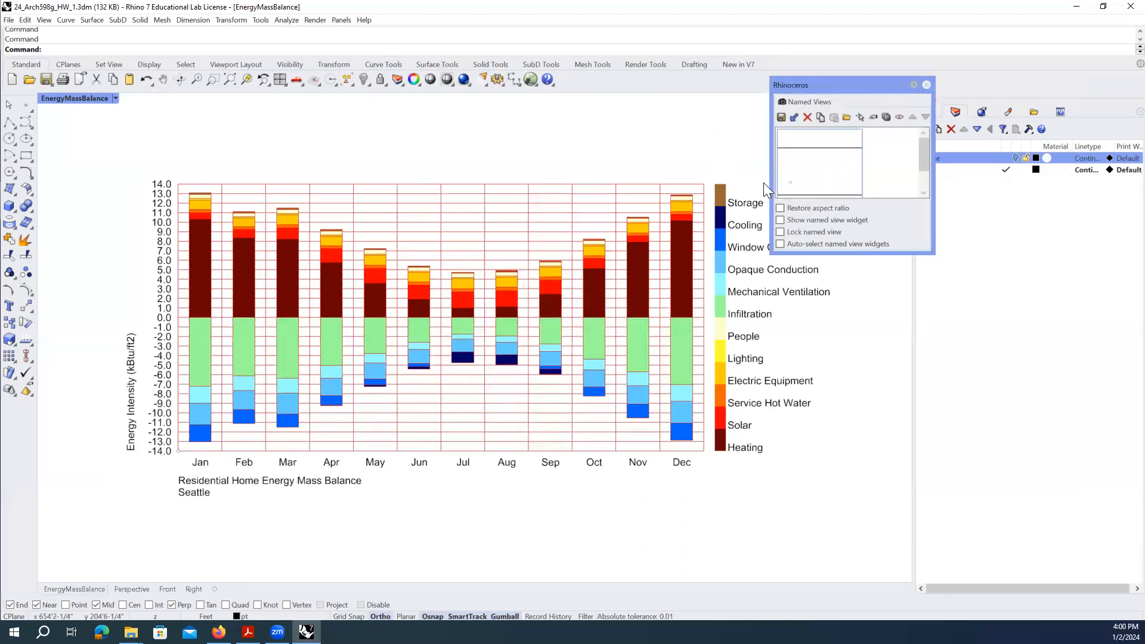
# - Restore the EnergyMassBalance view from its thumbnail and move the panel over the chart
pyautogui.scroll(-10, 546, 334)
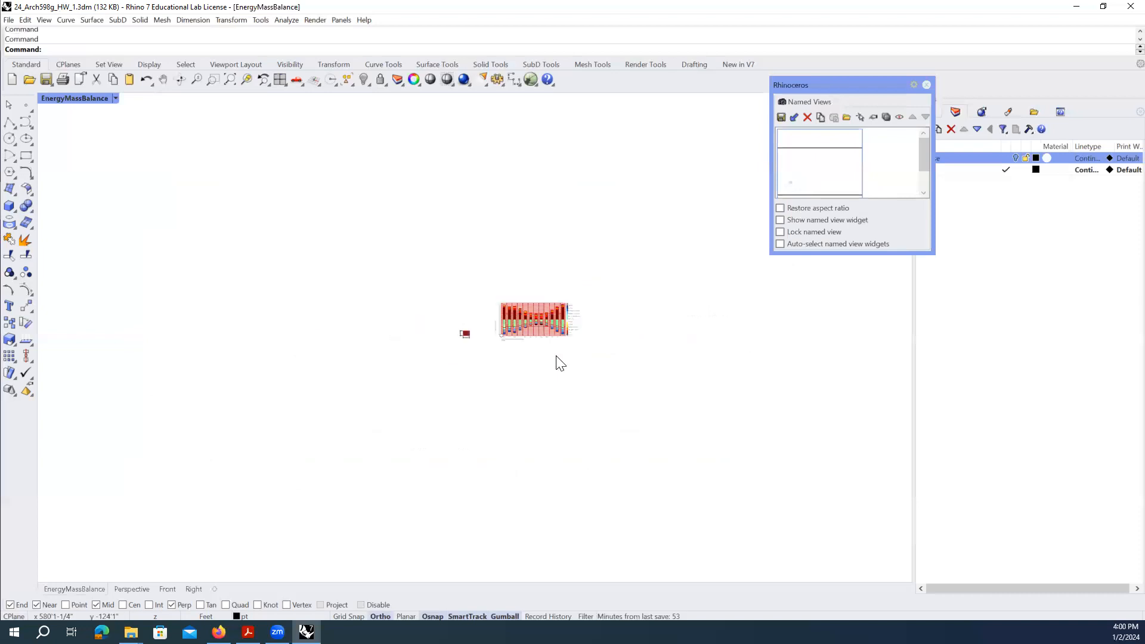
pyautogui.doubleClick(842, 171)
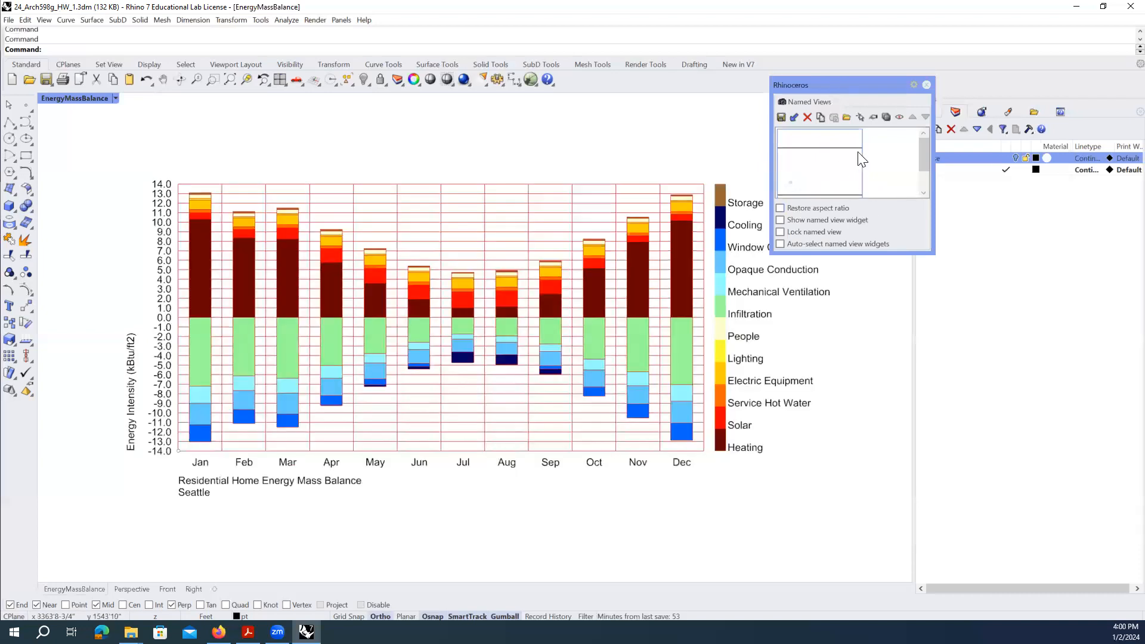
pyautogui.moveTo(819, 85); pyautogui.dragTo(379, 99)
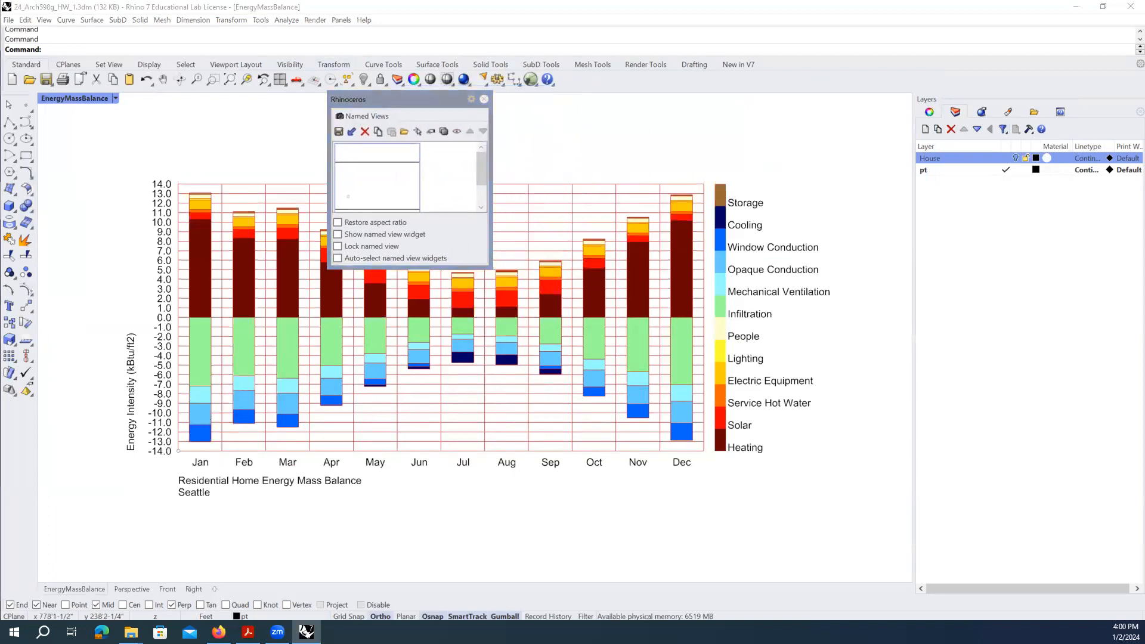
# - Bring Grasshopper back, close the Named Views panel, and reveal the chart legend
pyautogui.hotkey('alt', 'Tab')
pyautogui.scroll(-3, 795, 319)
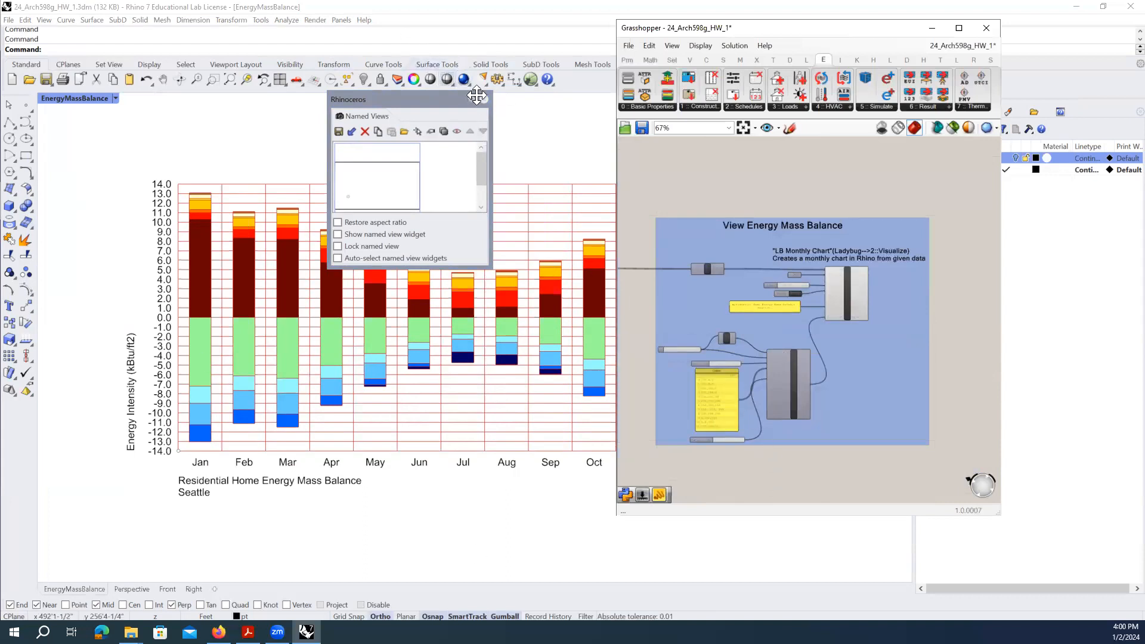
pyautogui.click(484, 99)
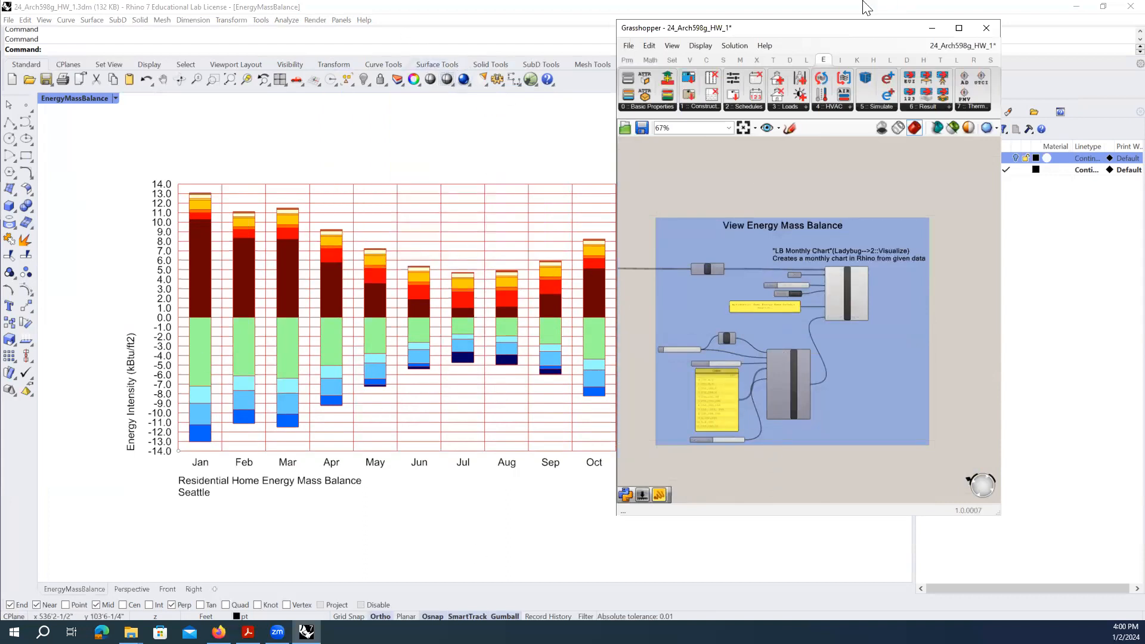
pyautogui.moveTo(785, 32); pyautogui.dragTo(900, 31)
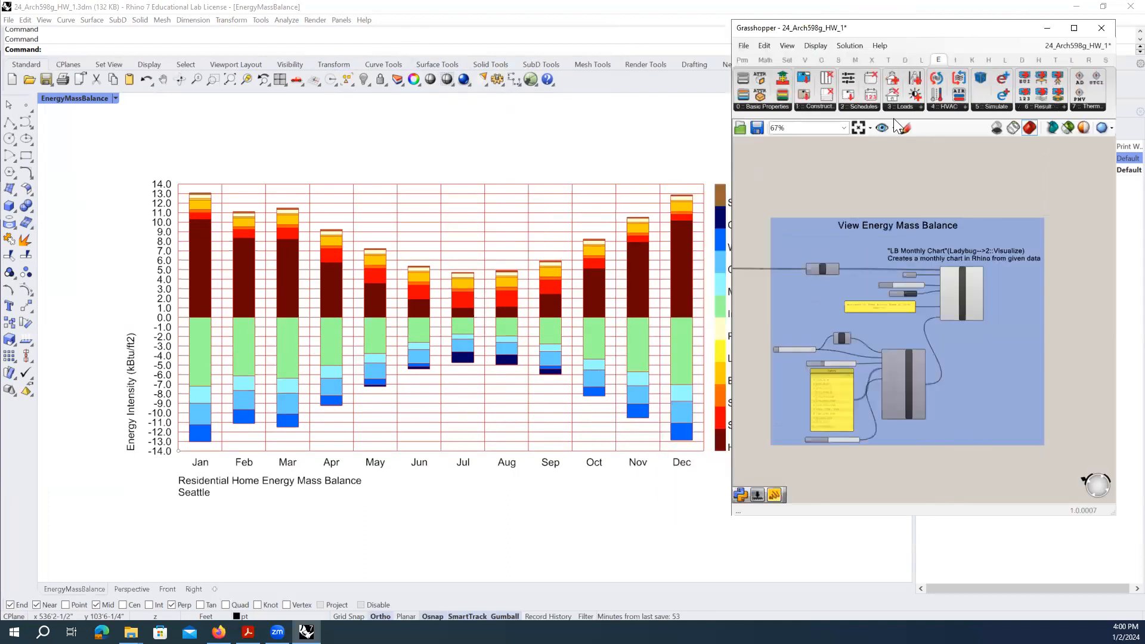
pyautogui.scroll(3, 858, 300)
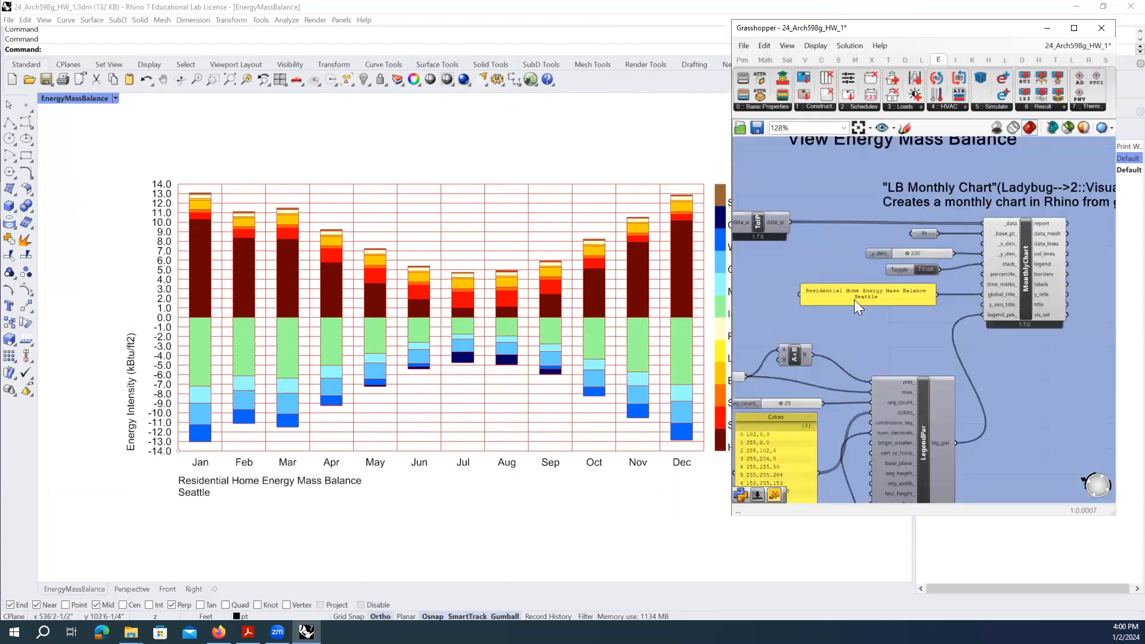
# - Open the chart title panel, select all its text, close it unchanged, then select the chart group
pyautogui.click(893, 292)
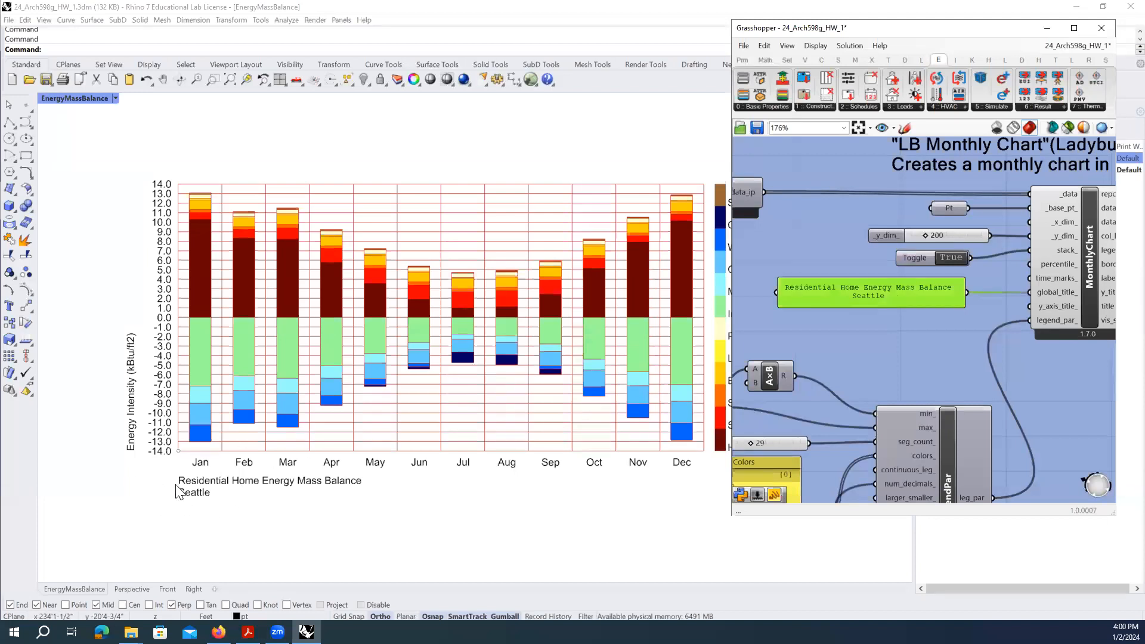
pyautogui.doubleClick(899, 301)
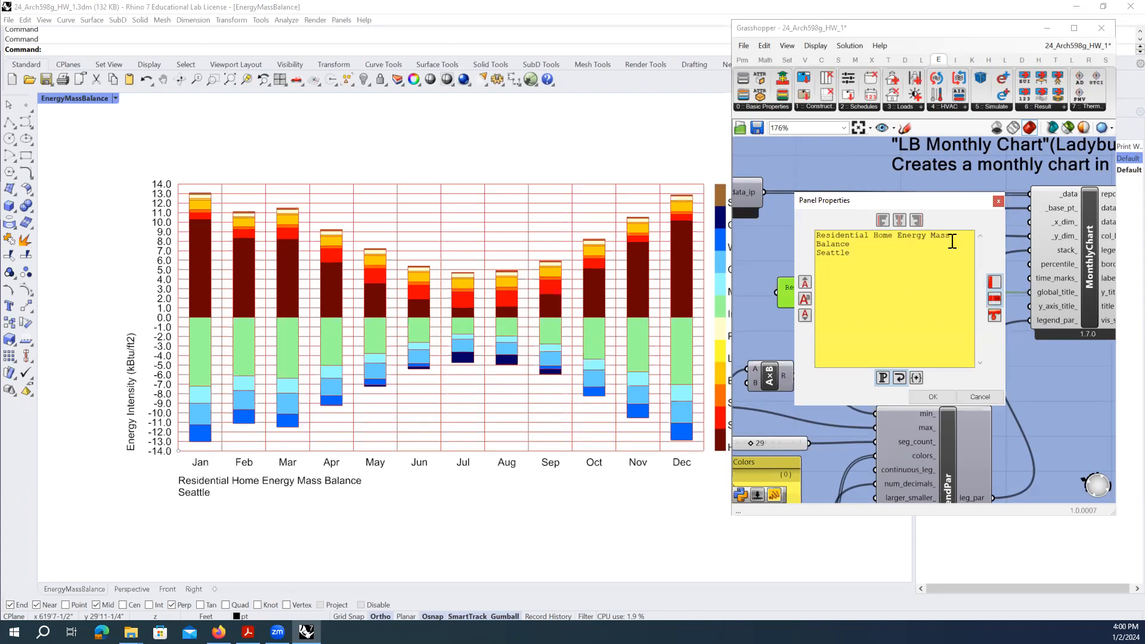
pyautogui.doubleClick(866, 252)
pyautogui.click(869, 281)
pyautogui.moveTo(868, 256); pyautogui.dragTo(806, 255)
pyautogui.click(854, 255)
pyautogui.hotkey('ctrl', 'a')
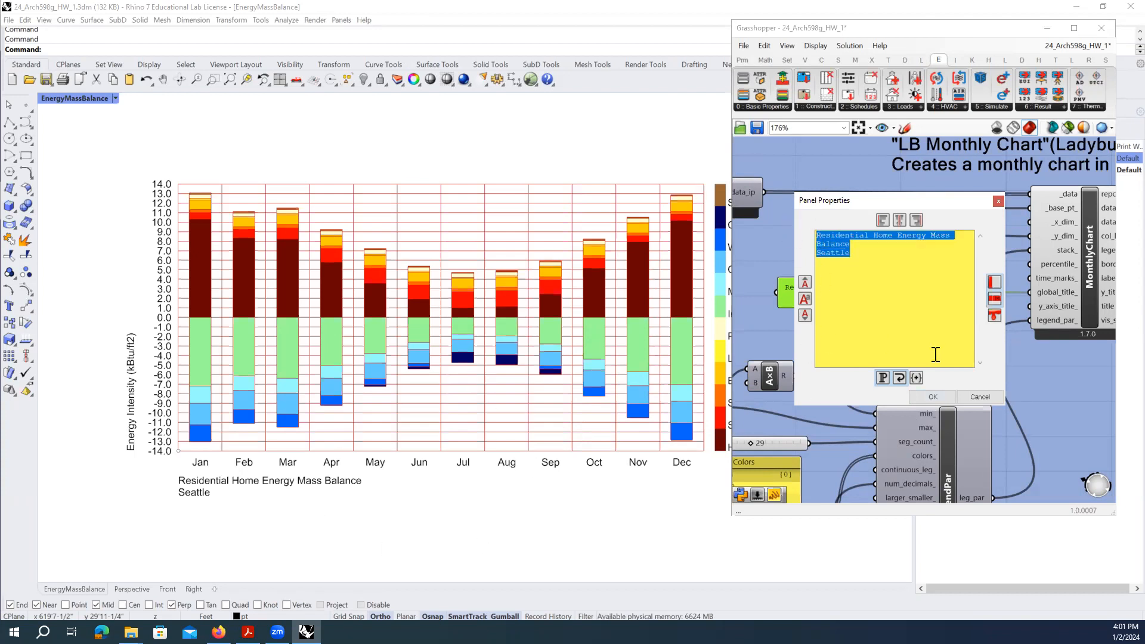
pyautogui.click(932, 397)
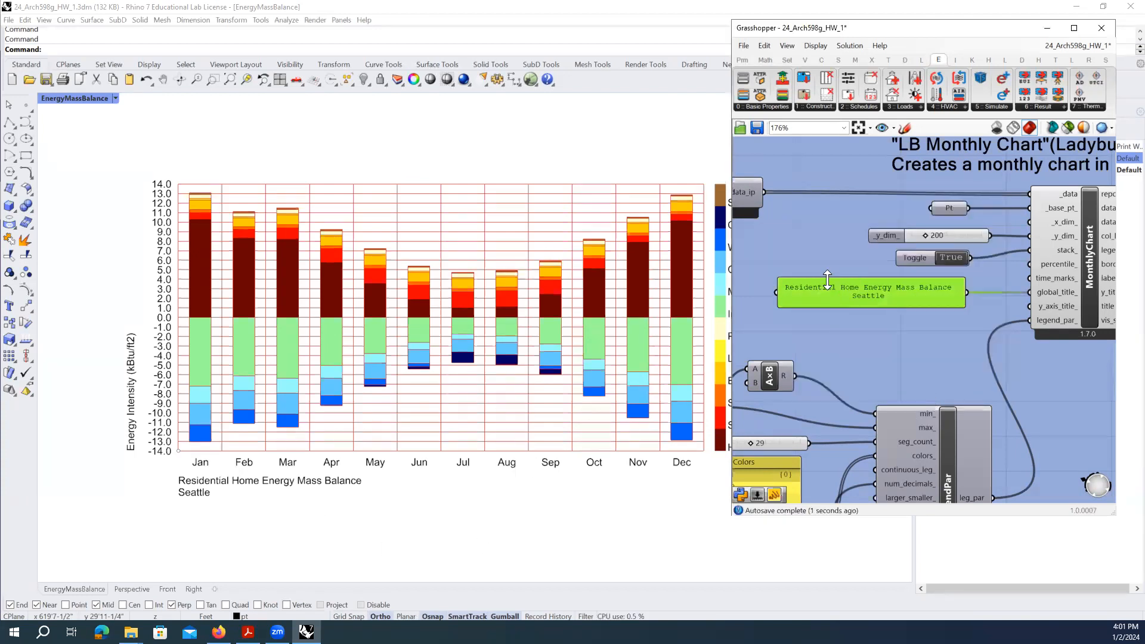
pyautogui.scroll(-6, 828, 280)
pyautogui.moveTo(970, 393); pyautogui.dragTo(740, 184)
# - Pan the canvas to the Export Rhino Image group and zoom in on LB Capture View
pyautogui.click(763, 193)
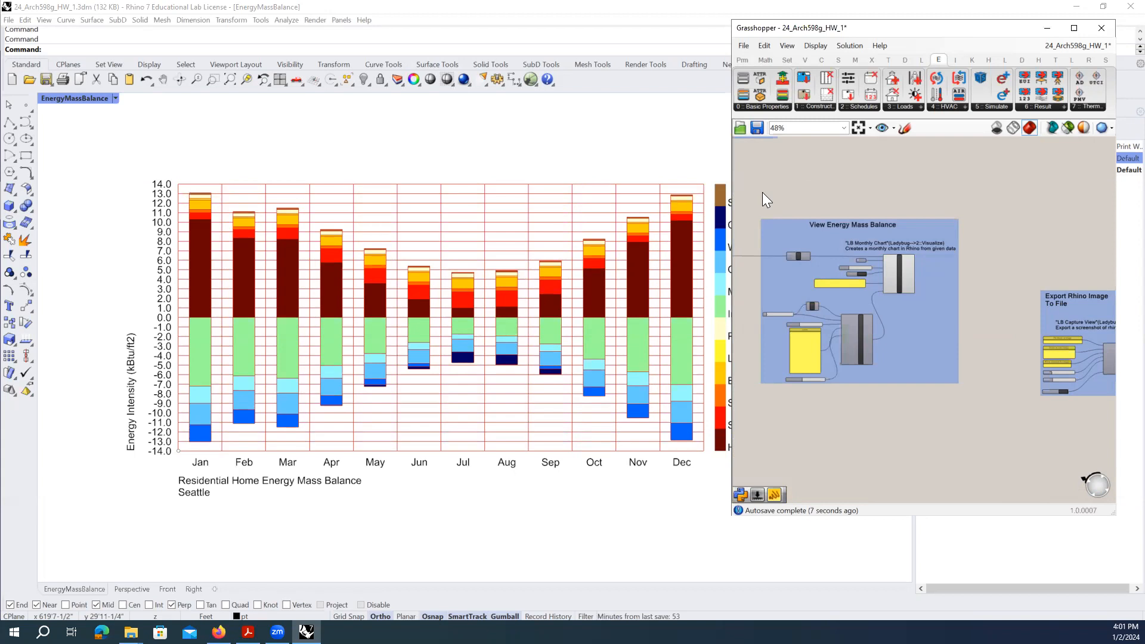
pyautogui.moveTo(1048, 296); pyautogui.dragTo(839, 269, button='right')
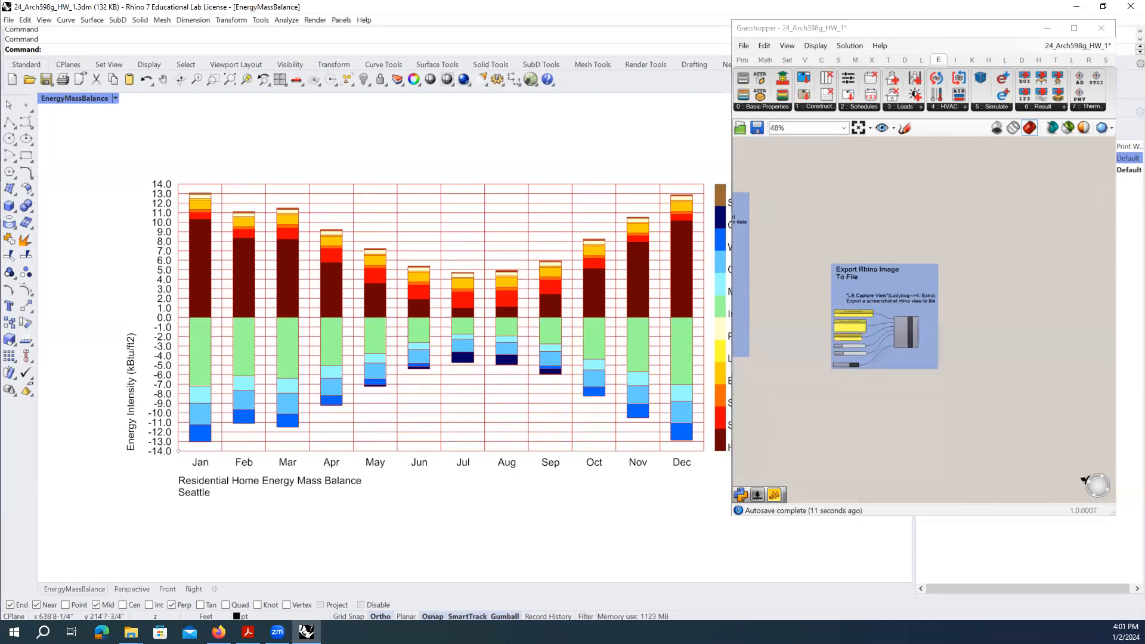
pyautogui.click(647, 616)
pyautogui.scroll(3, 832, 334)
pyautogui.click(994, 386)
pyautogui.moveTo(993, 386); pyautogui.dragTo(798, 169)
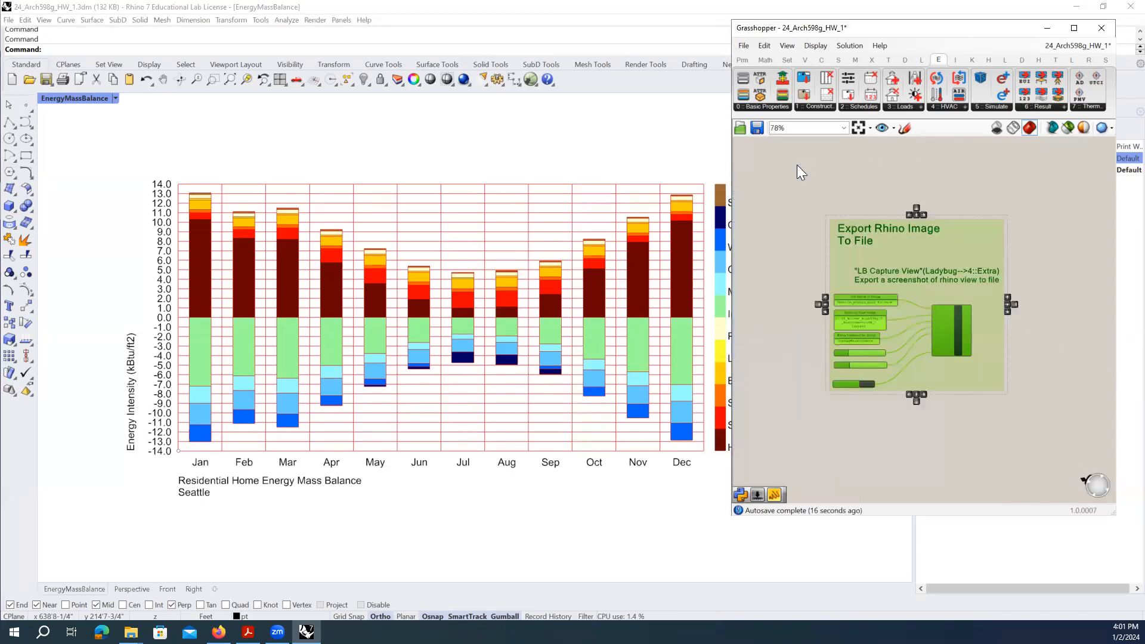
pyautogui.click(861, 208)
pyautogui.scroll(2, 963, 333)
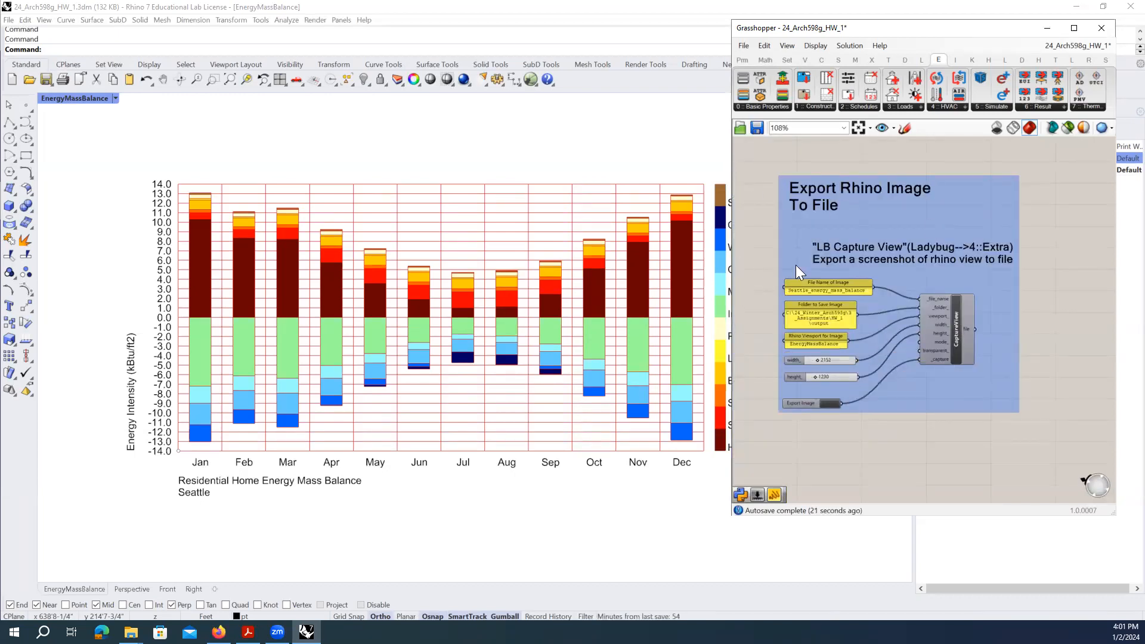
pyautogui.scroll(2, 841, 344)
# - Check the inputs: file Seattle_energy_mass_balance, viewport EnergyMassBalance, size 2152 × 1230
pyautogui.click(823, 271)
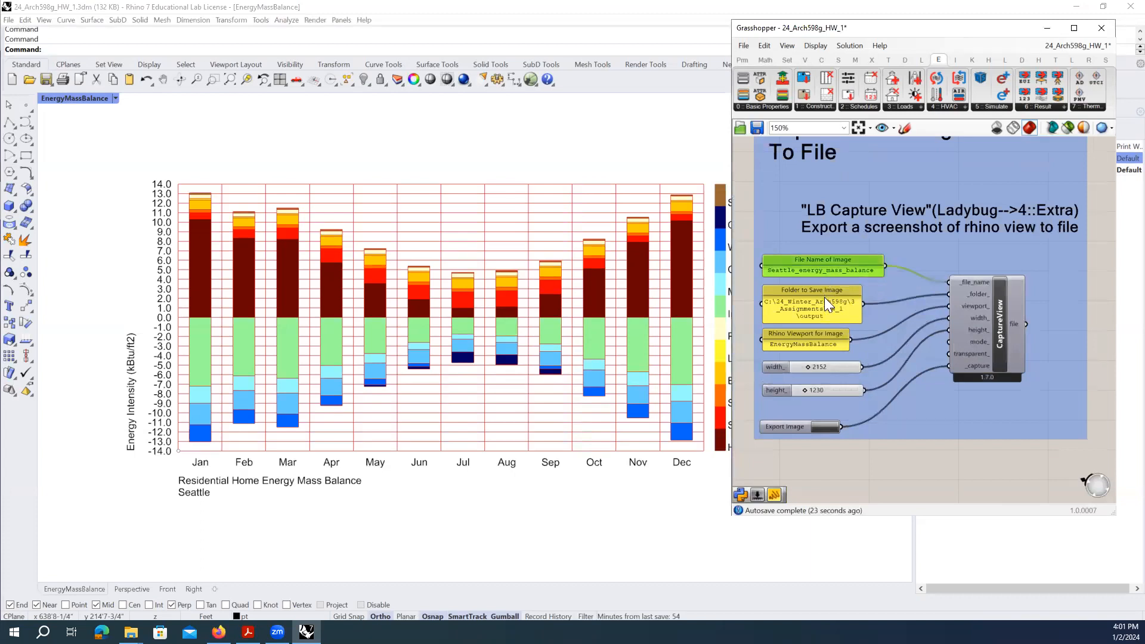
pyautogui.click(824, 302)
pyautogui.click(821, 343)
pyautogui.click(826, 320)
pyautogui.click(831, 269)
pyautogui.moveTo(826, 466); pyautogui.dragTo(754, 257)
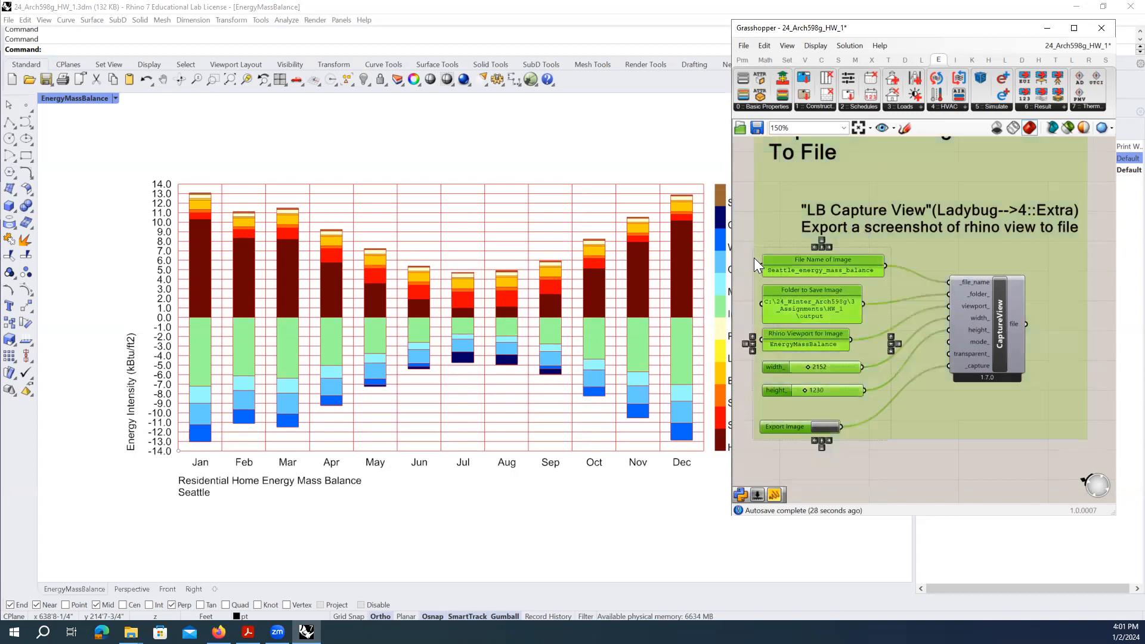
pyautogui.click(888, 464)
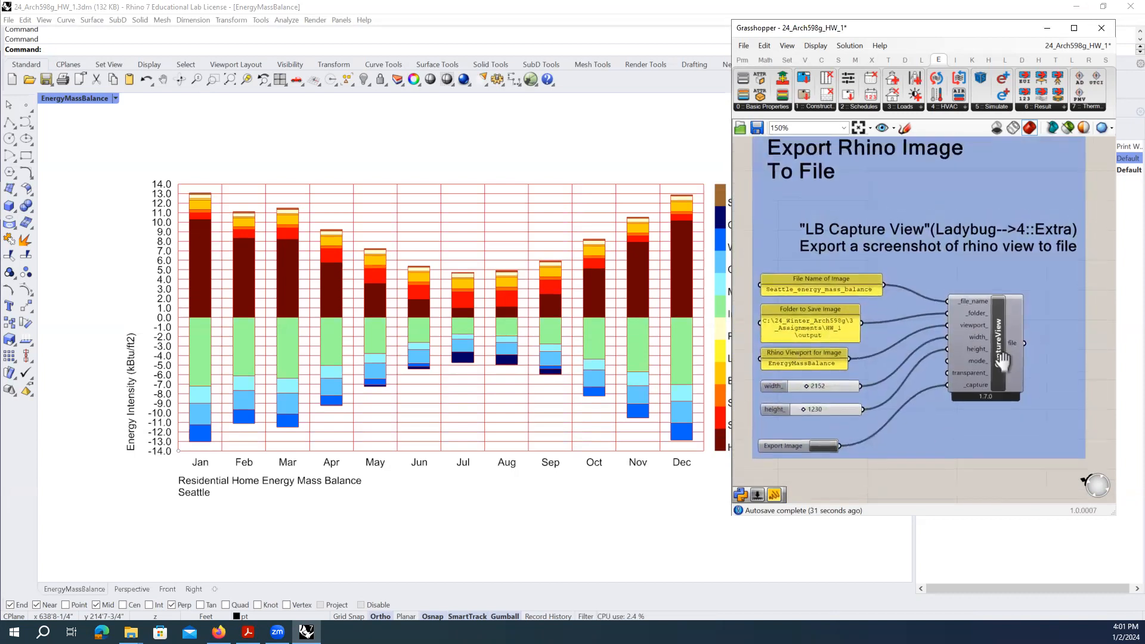
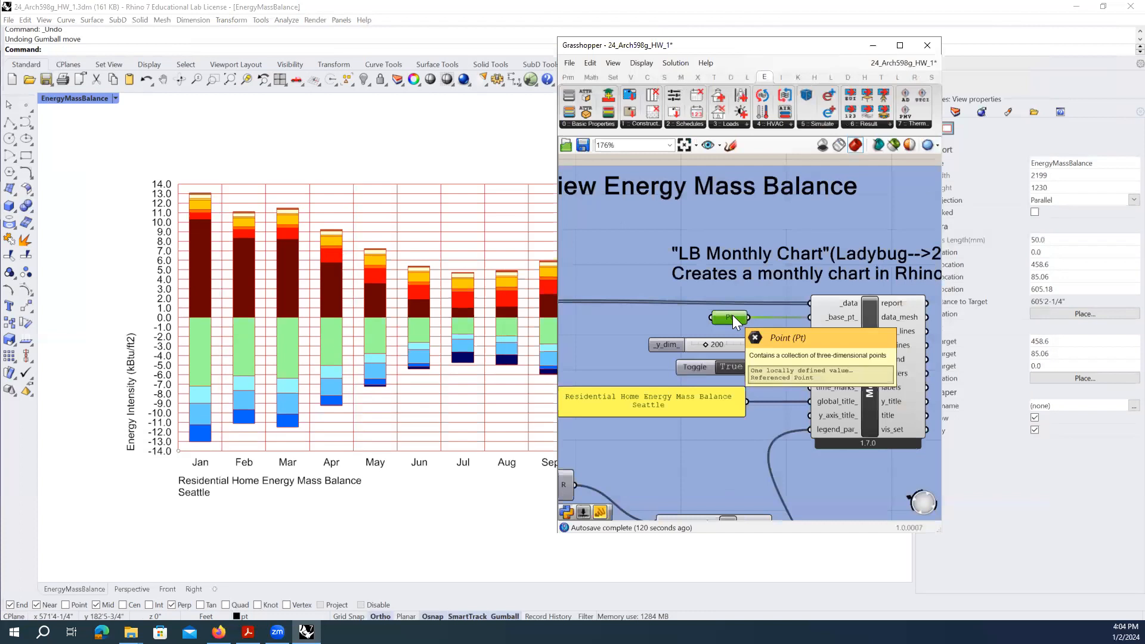
# - Bring the Export Rhino Image group into view to export the Seattle chart
pyautogui.scroll(-10, 703, 273)
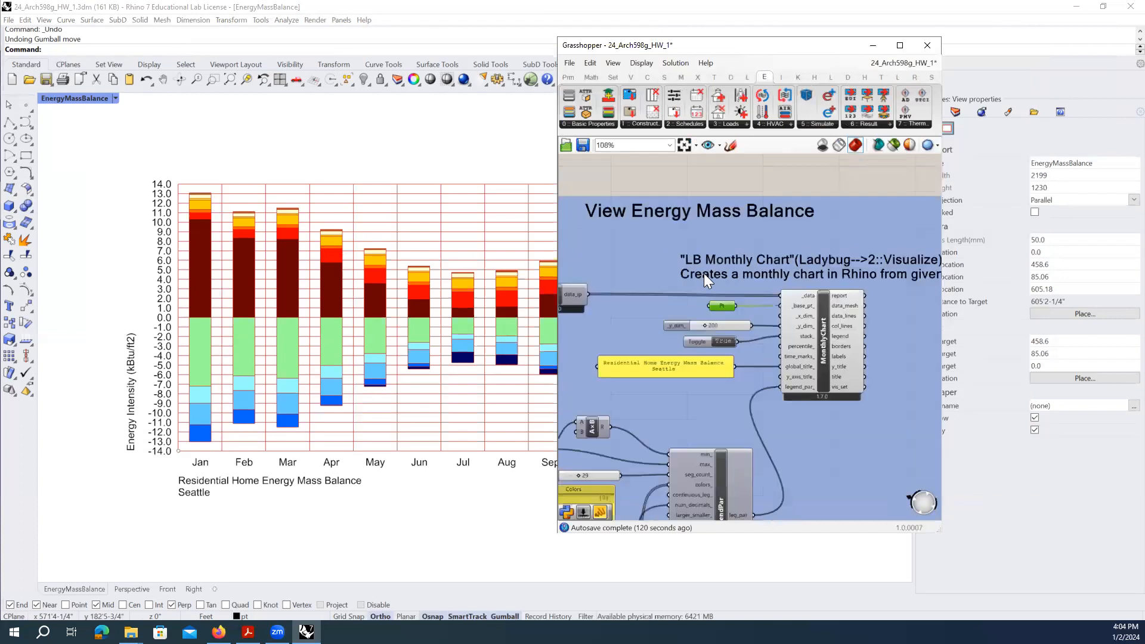
pyautogui.scroll(-1, 704, 273)
pyautogui.moveTo(808, 301); pyautogui.dragTo(744, 300, button='right')
pyautogui.scroll(7, 722, 336)
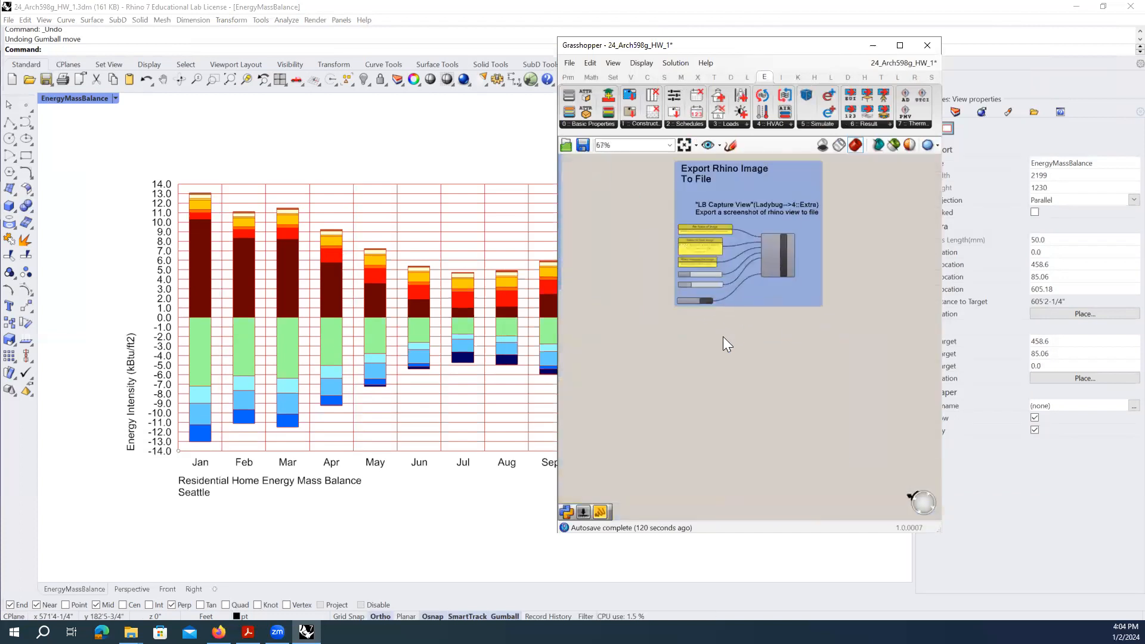
# - Check the output folder for Seattle_energy_mass_balance.png, then return to Grasshopper
pyautogui.click(131, 632)
pyautogui.click(88, 602)
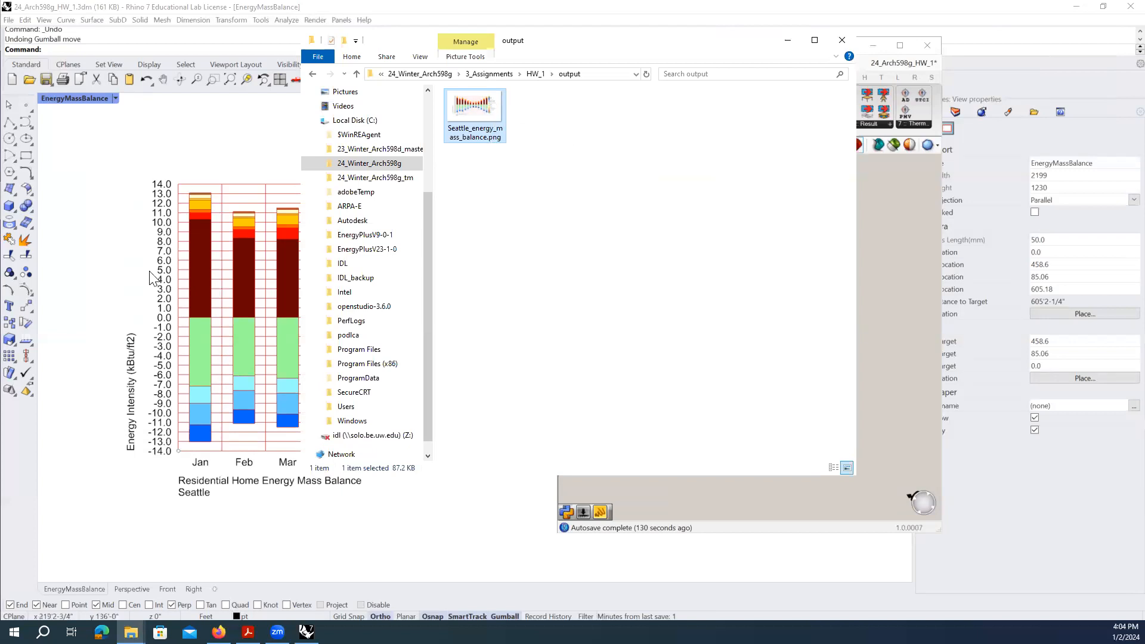
pyautogui.click(110, 318)
pyautogui.click(829, 441)
pyautogui.scroll(-7, 820, 368)
# - Zoom to Seattle Weather, shift Grasshopper right, and bring the output folder window forward
pyautogui.scroll(9, 820, 367)
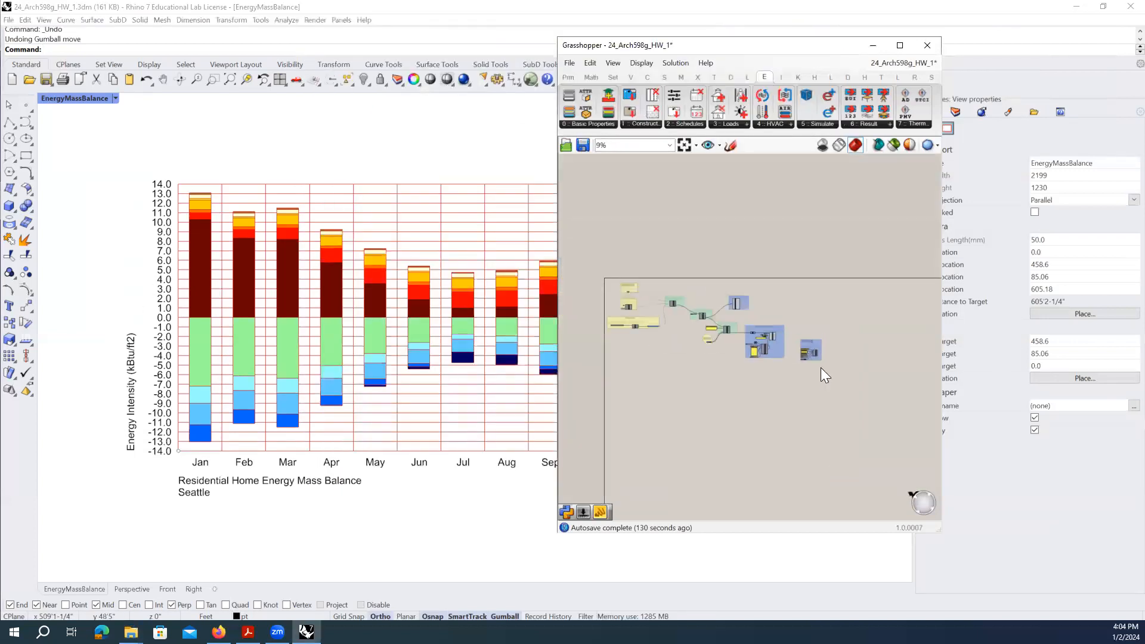
pyautogui.scroll(2, 743, 286)
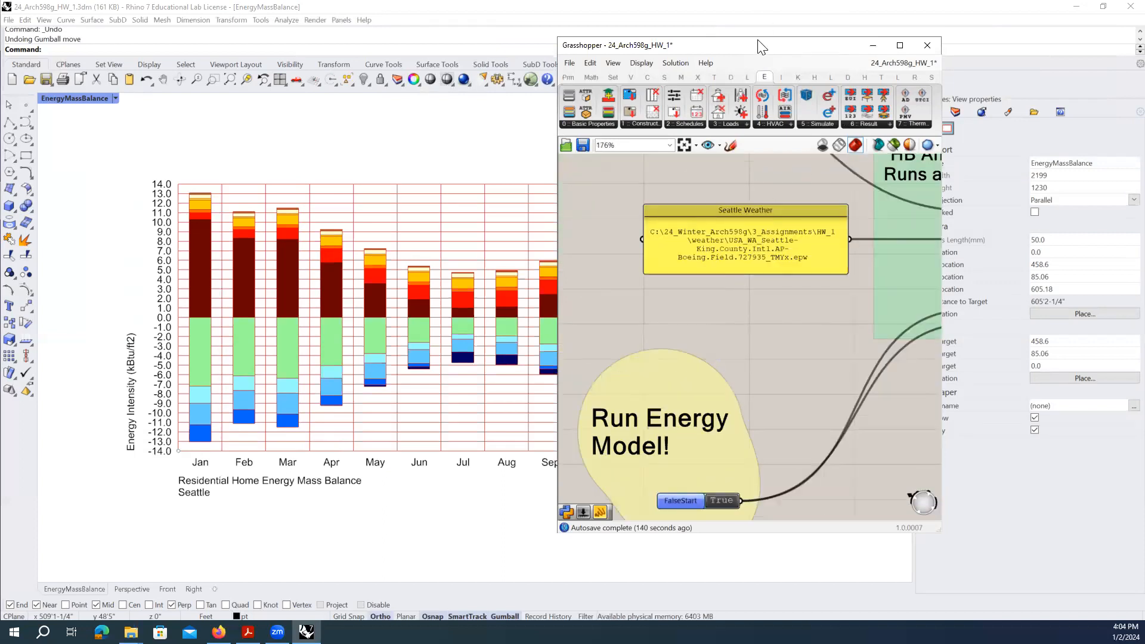
pyautogui.moveTo(767, 55); pyautogui.dragTo(898, 57)
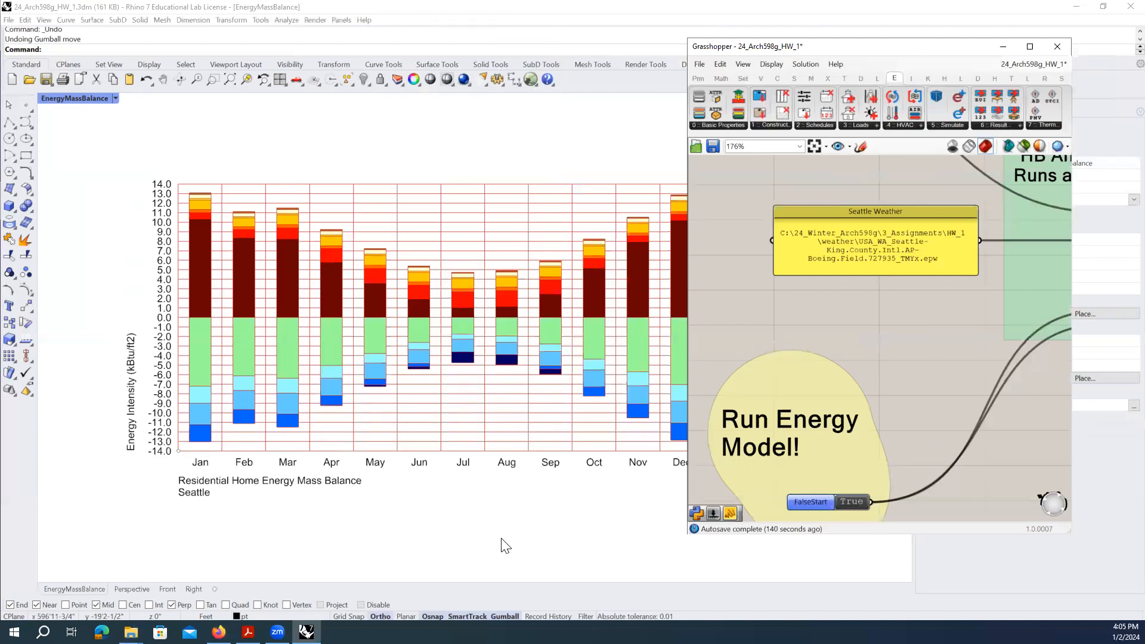
pyautogui.moveTo(130, 632)
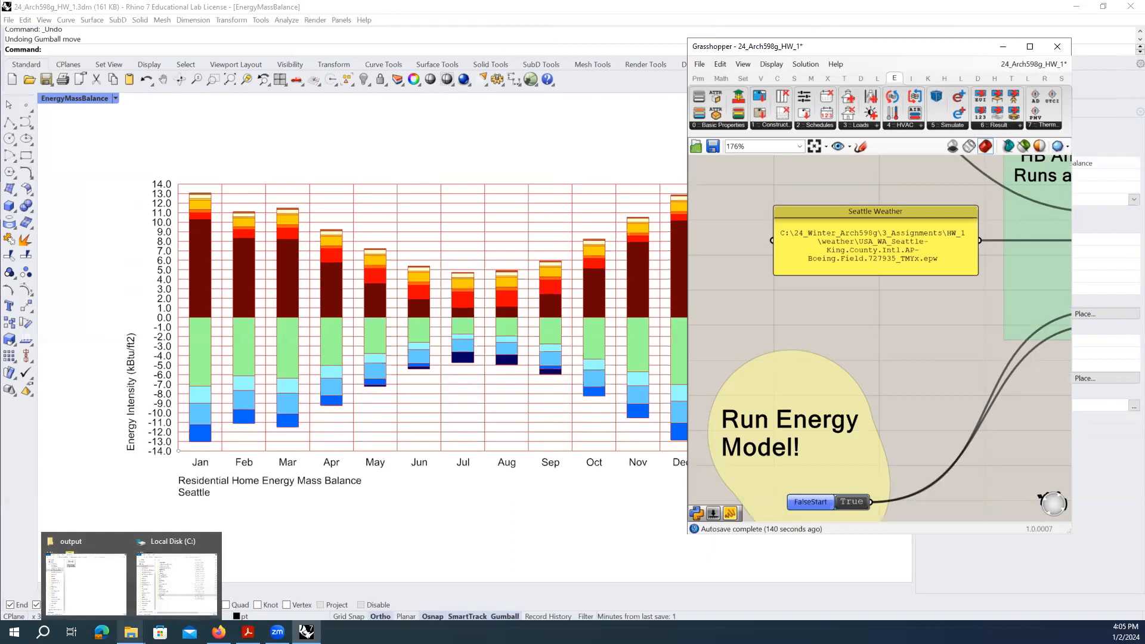
pyautogui.click(110, 583)
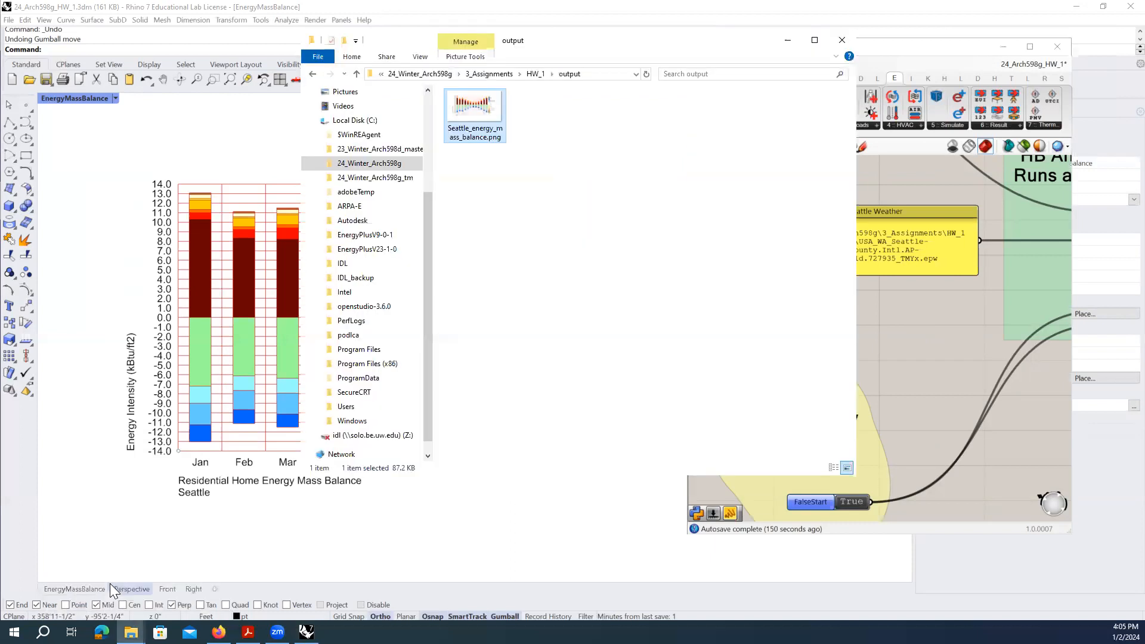
# - Copy the Phoenix .epw file's full path from HW_1\weather and return to Grasshopper
pyautogui.click(534, 76)
pyautogui.doubleClick(499, 121)
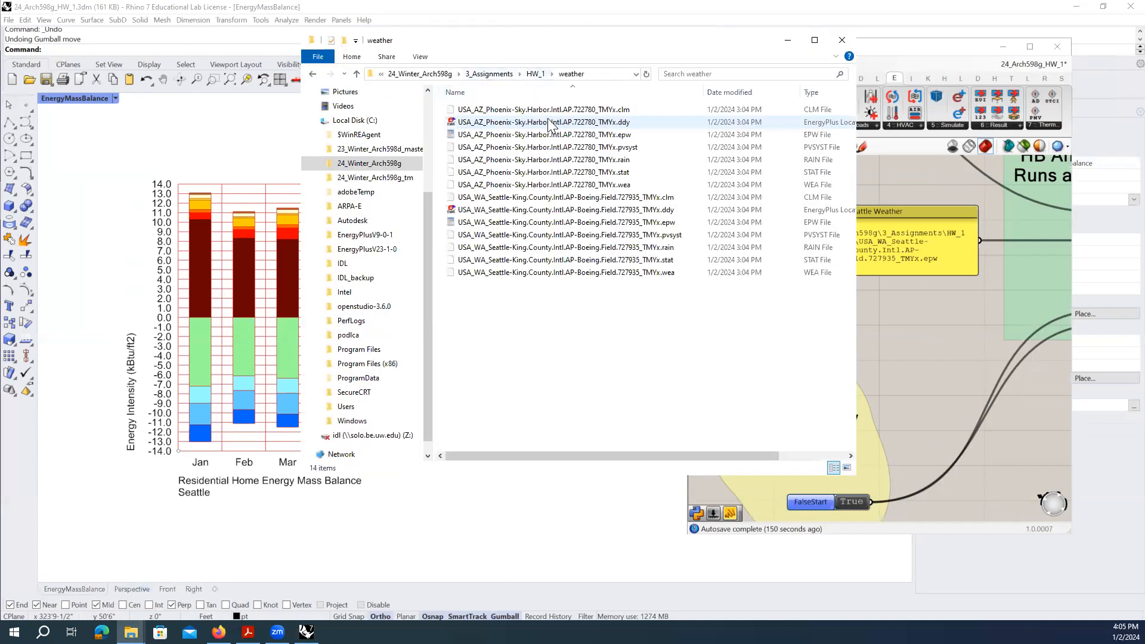
pyautogui.click(627, 137)
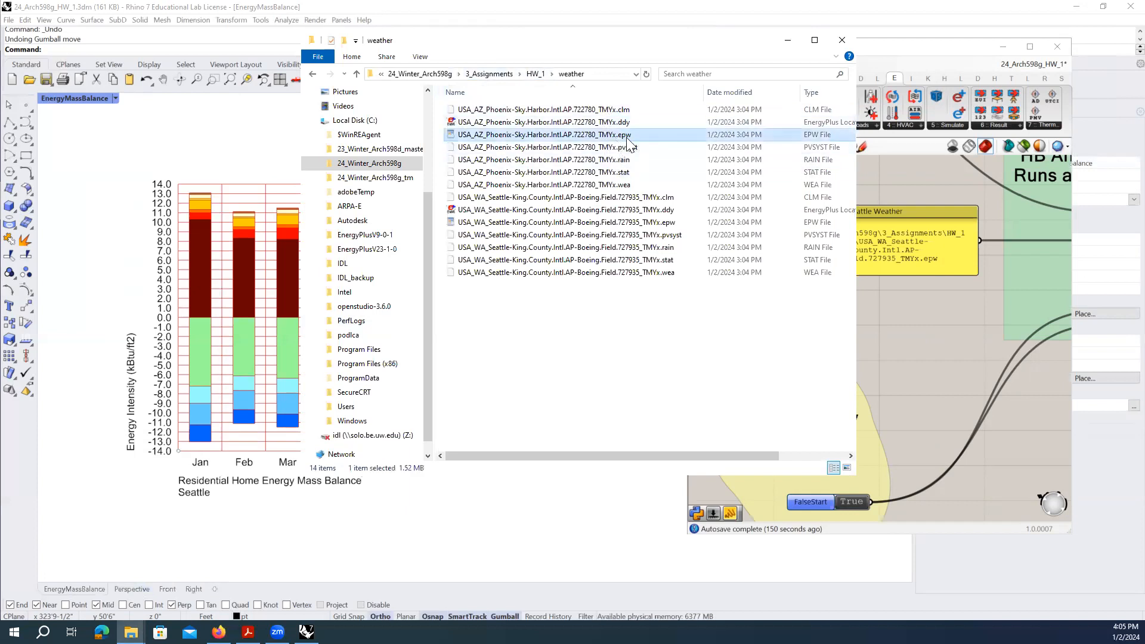
pyautogui.rightClick(561, 134)
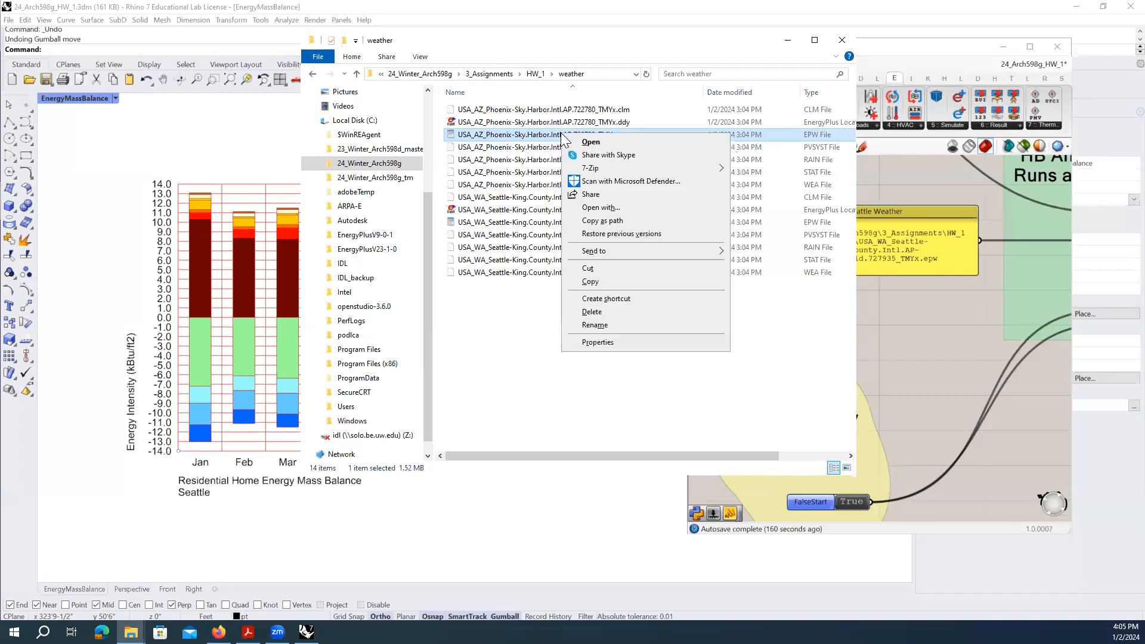
pyautogui.click(652, 225)
pyautogui.click(953, 319)
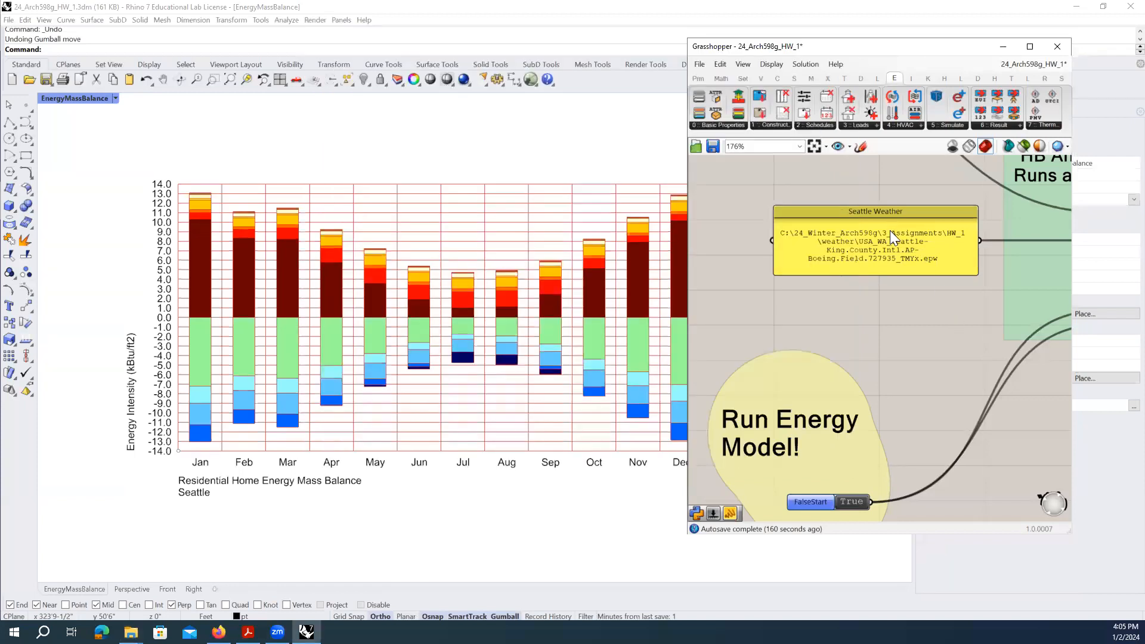
pyautogui.click(890, 232)
# - Add a new Panel from Params > Input below the Seattle Weather panel
pyautogui.moveTo(888, 310); pyautogui.dragTo(785, 276, button='right')
pyautogui.click(785, 274)
pyautogui.scroll(-2, 804, 212)
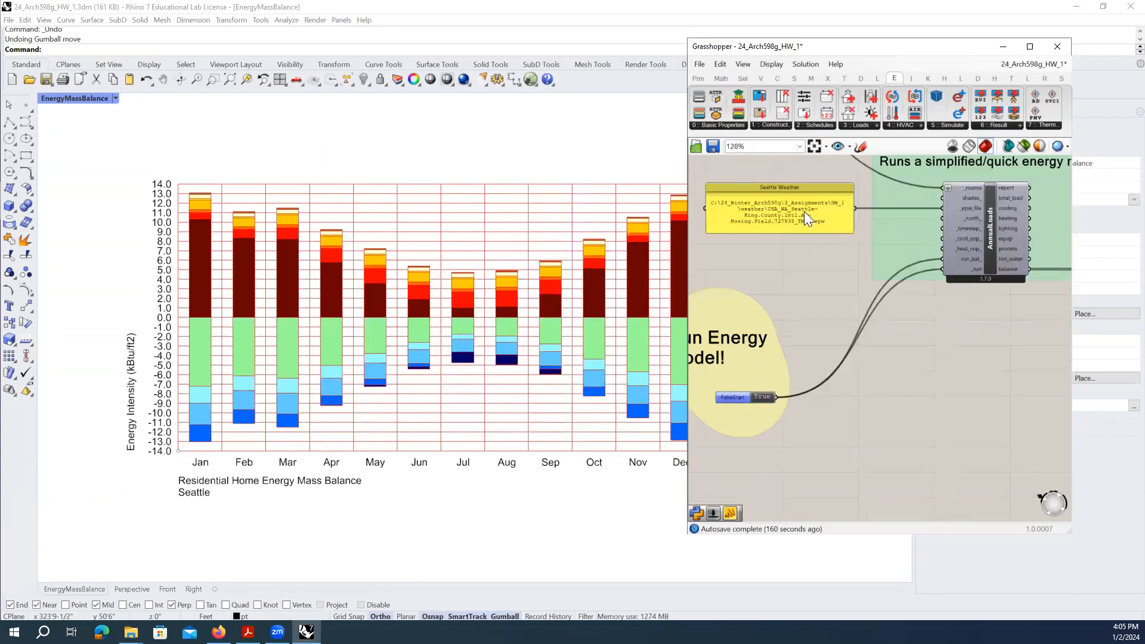
pyautogui.moveTo(913, 47); pyautogui.dragTo(876, 44)
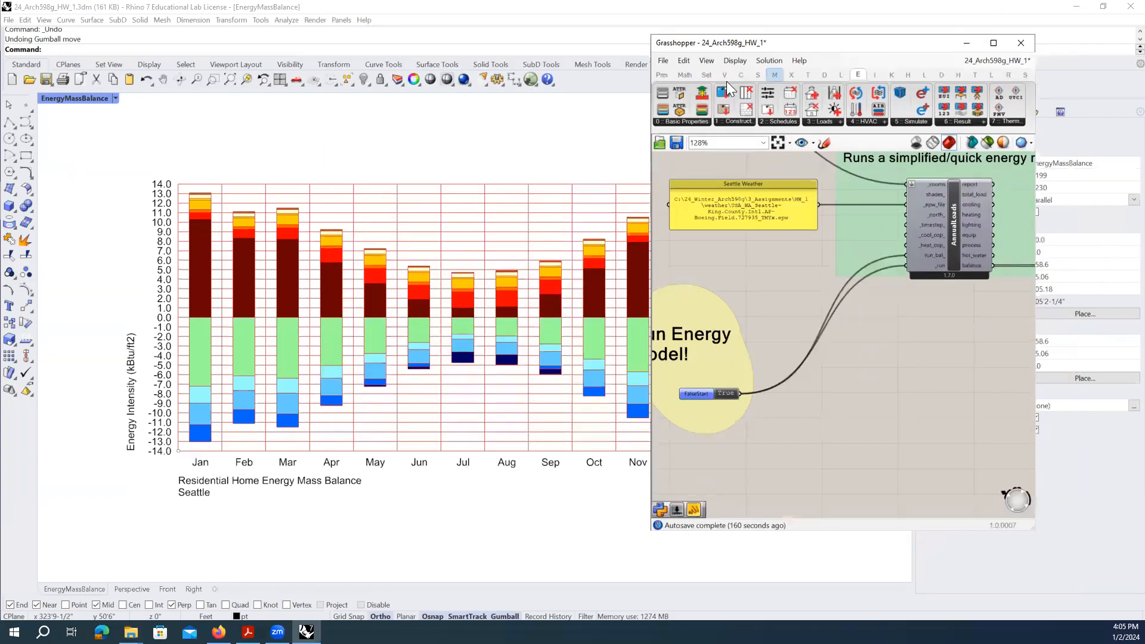
pyautogui.click(660, 75)
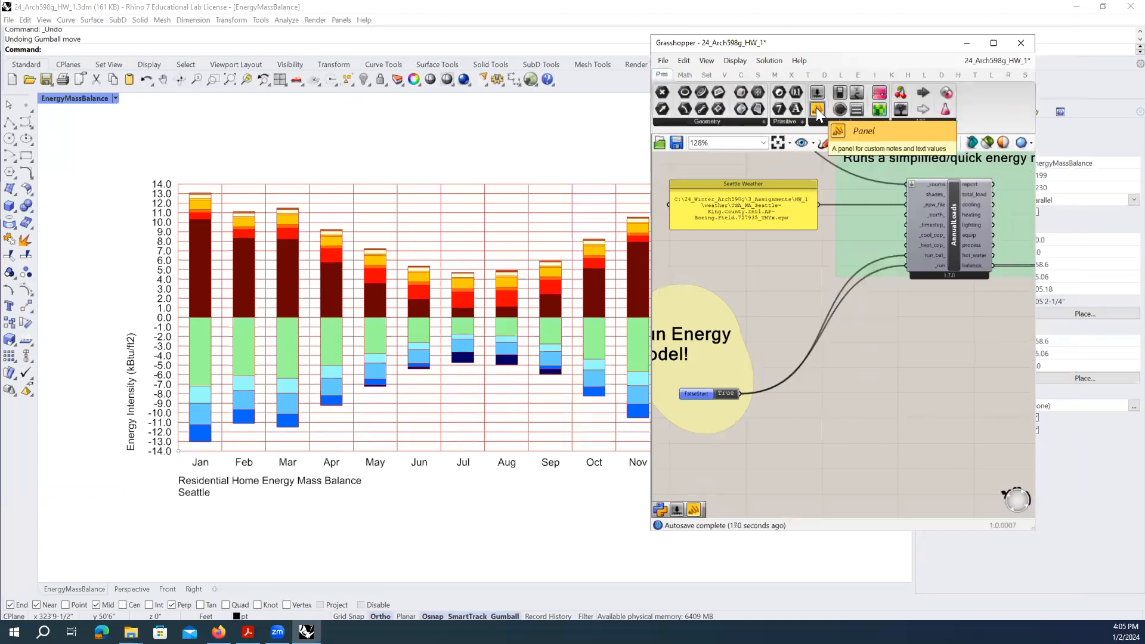
pyautogui.moveTo(816, 107); pyautogui.dragTo(795, 206)
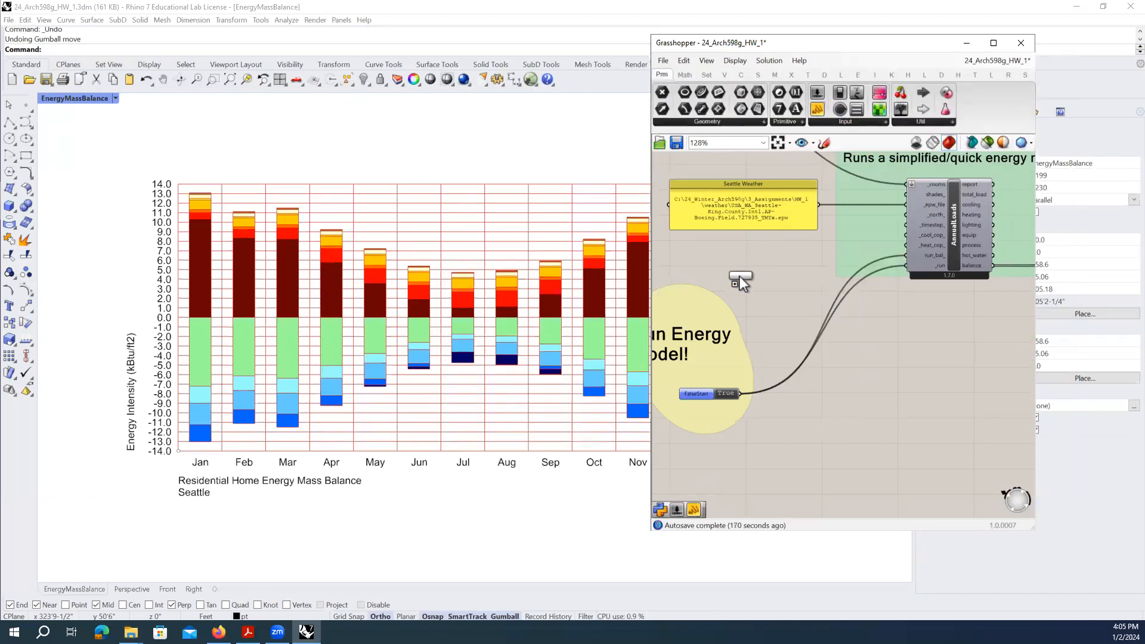
pyautogui.moveTo(739, 277); pyautogui.dragTo(738, 274)
pyautogui.moveTo(749, 263); pyautogui.dragTo(809, 267, button='right')
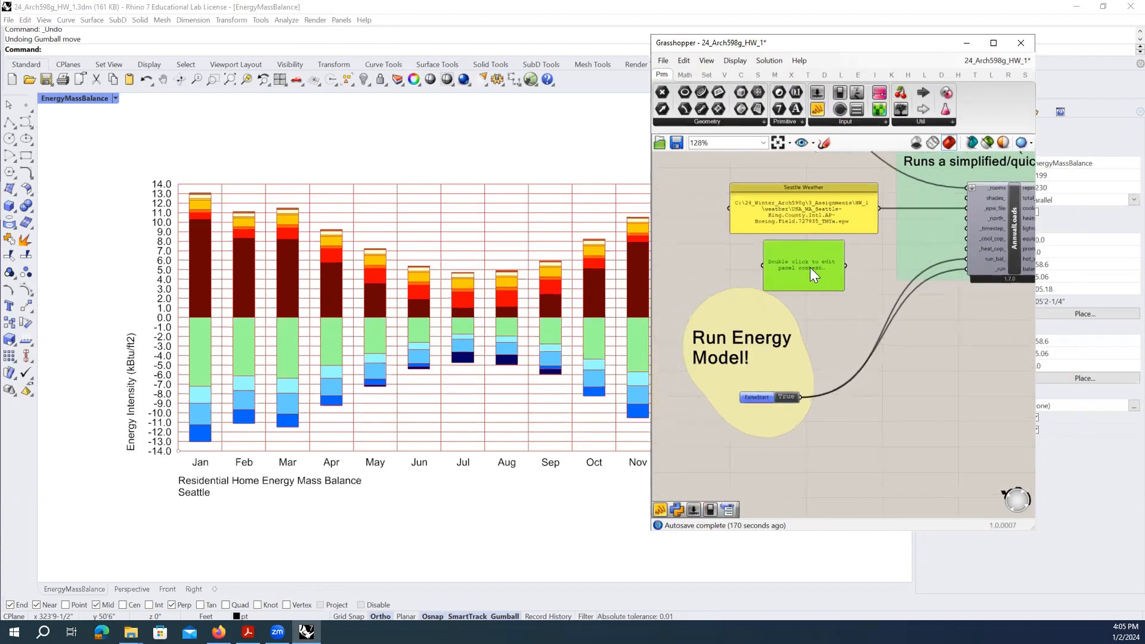
# - Paste the Phoenix weather file path into the panel, drop the trailing quote, and widen it
pyautogui.doubleClick(809, 266)
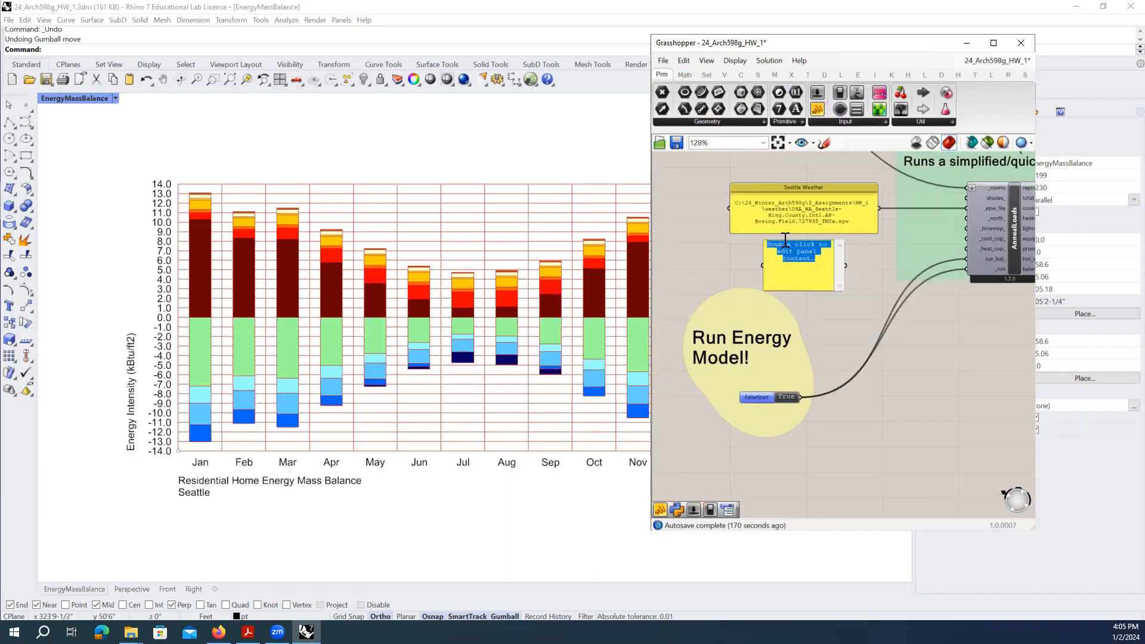
pyautogui.hotkey('ctrl', 'v')
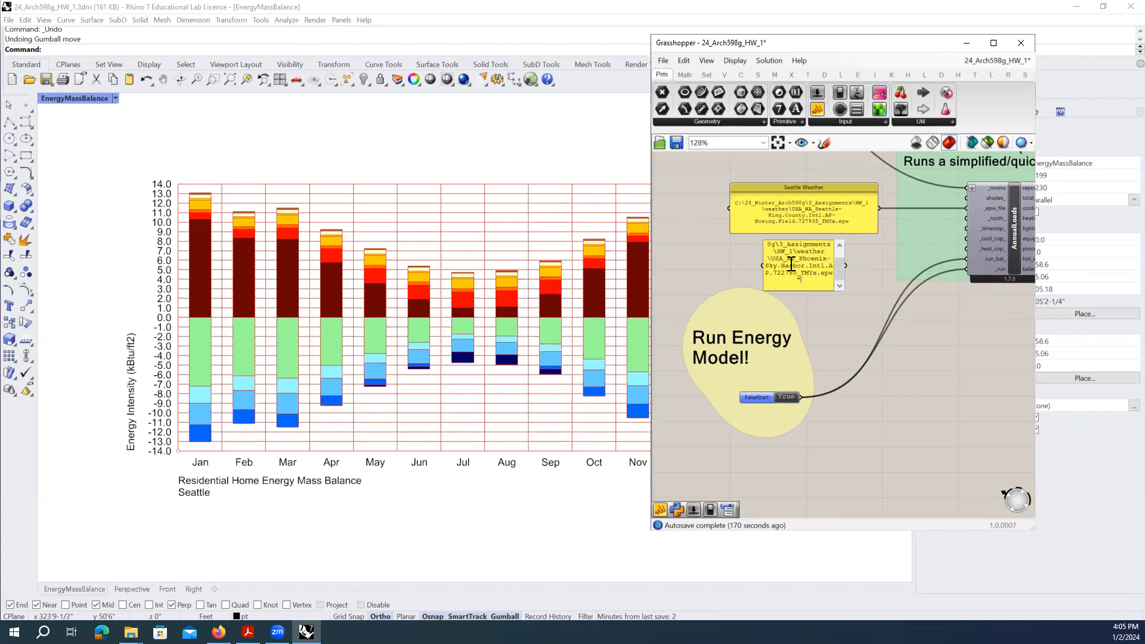
pyautogui.press('BackSpace')
pyautogui.scroll(1, 776, 247)
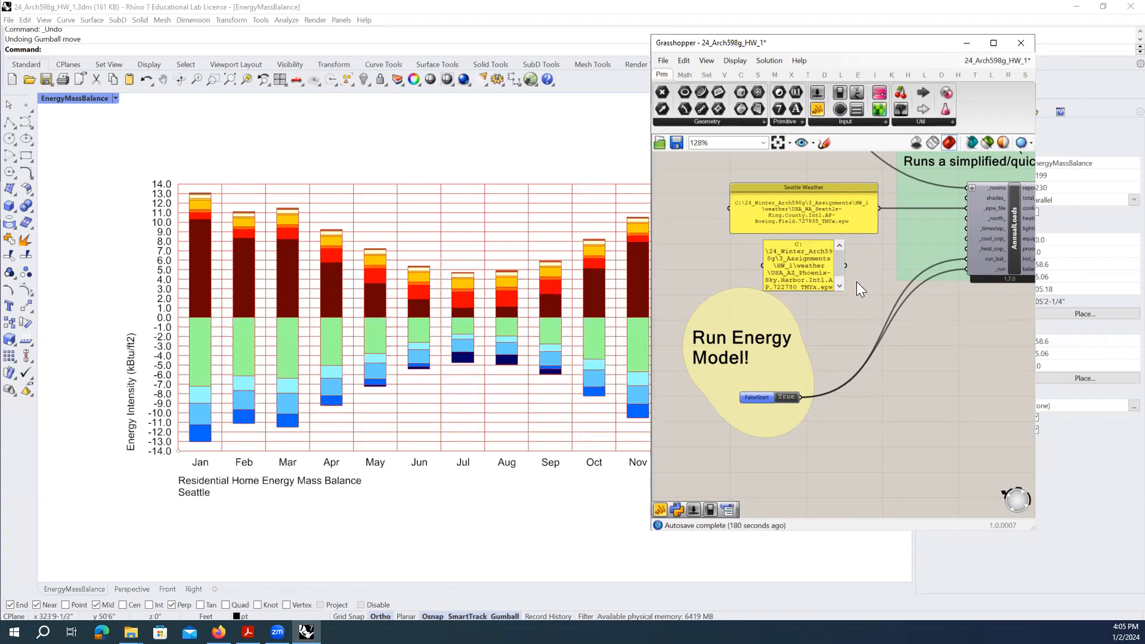
pyautogui.click(756, 273)
pyautogui.moveTo(763, 275); pyautogui.dragTo(708, 275)
pyautogui.moveTo(845, 274)
pyautogui.mouseDown()
pyautogui.moveTo(865, 277)
pyautogui.moveTo(839, 273)
pyautogui.mouseUp()
# - Delete the trailing spaces after the Phoenix path and commit the text
pyautogui.doubleClick(838, 272)
pyautogui.click(837, 271)
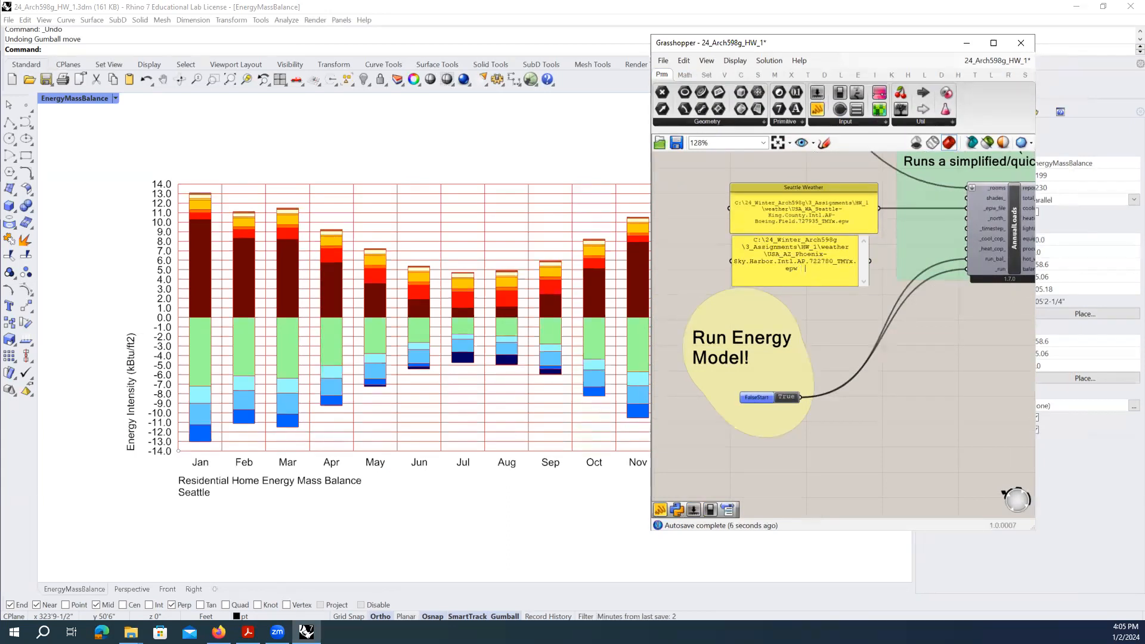
pyautogui.press('BackSpace')
pyautogui.press('BackSpace')
pyautogui.press('BackSpace')
pyautogui.click(841, 308)
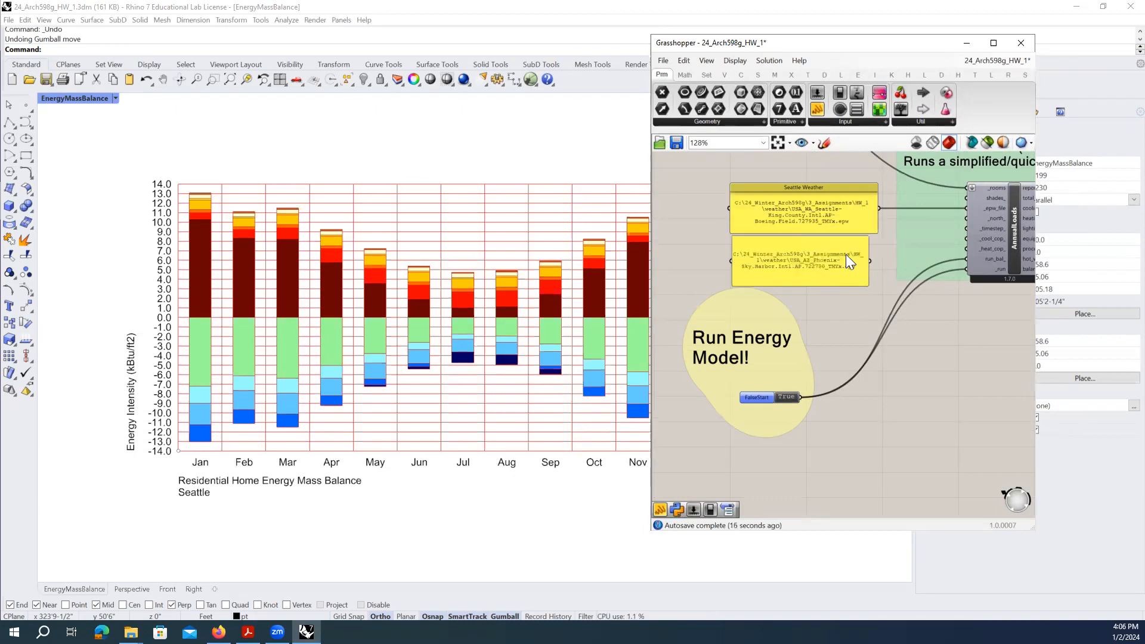
pyautogui.scroll(3, 846, 254)
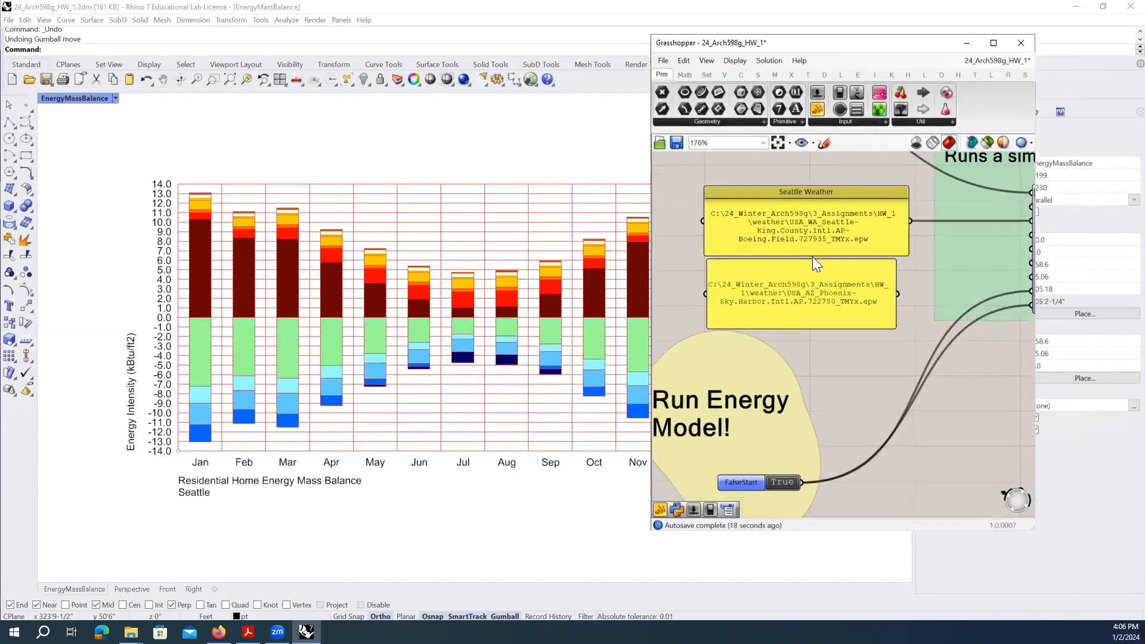
pyautogui.click(809, 266)
# - Name the panel 'Phoenix Weather' and tuck it directly under Seattle Weather
pyautogui.rightClick(807, 266)
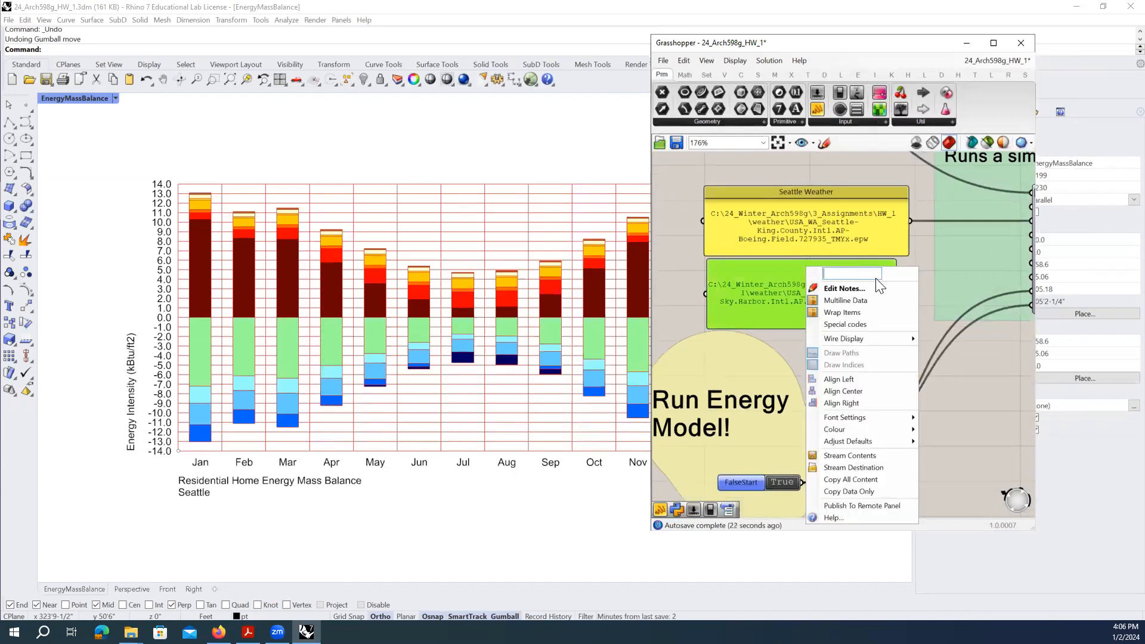
pyautogui.write('Pho')
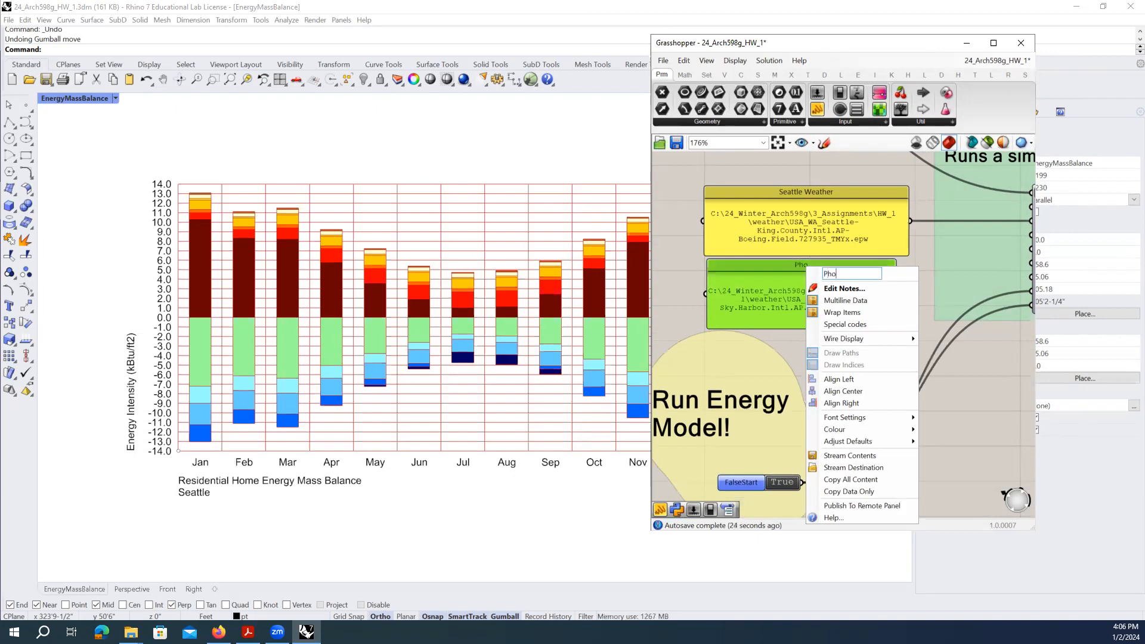
pyautogui.write('enix Weather')
pyautogui.press('Return')
pyautogui.moveTo(783, 236); pyautogui.dragTo(786, 219)
pyautogui.moveTo(852, 304); pyautogui.dragTo(904, 310)
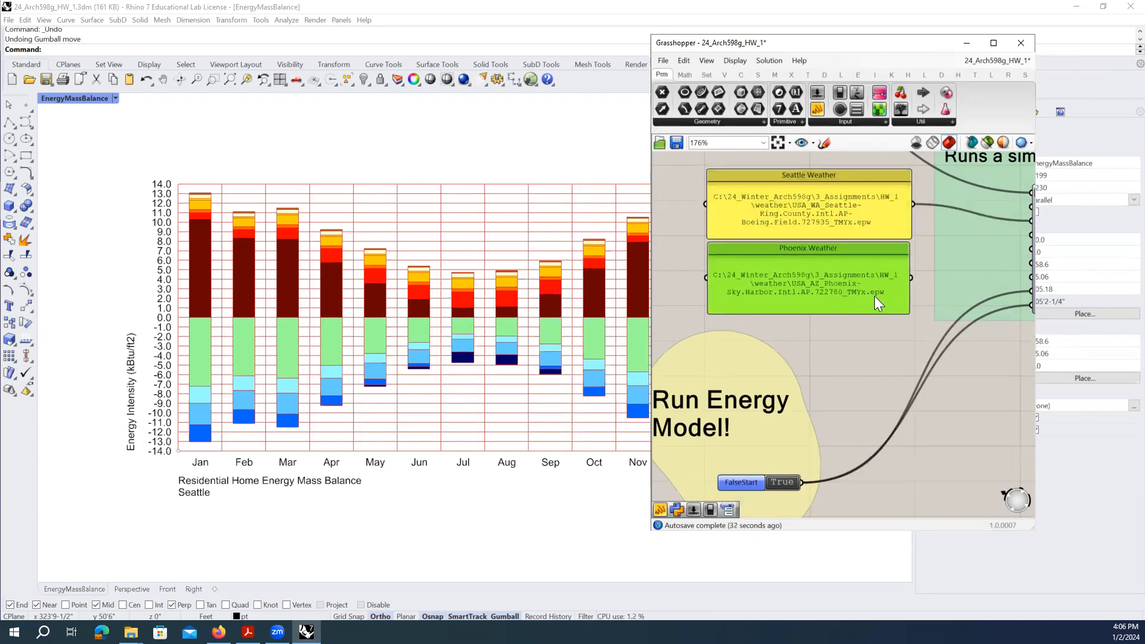
pyautogui.moveTo(909, 304); pyautogui.dragTo(851, 331, button='right')
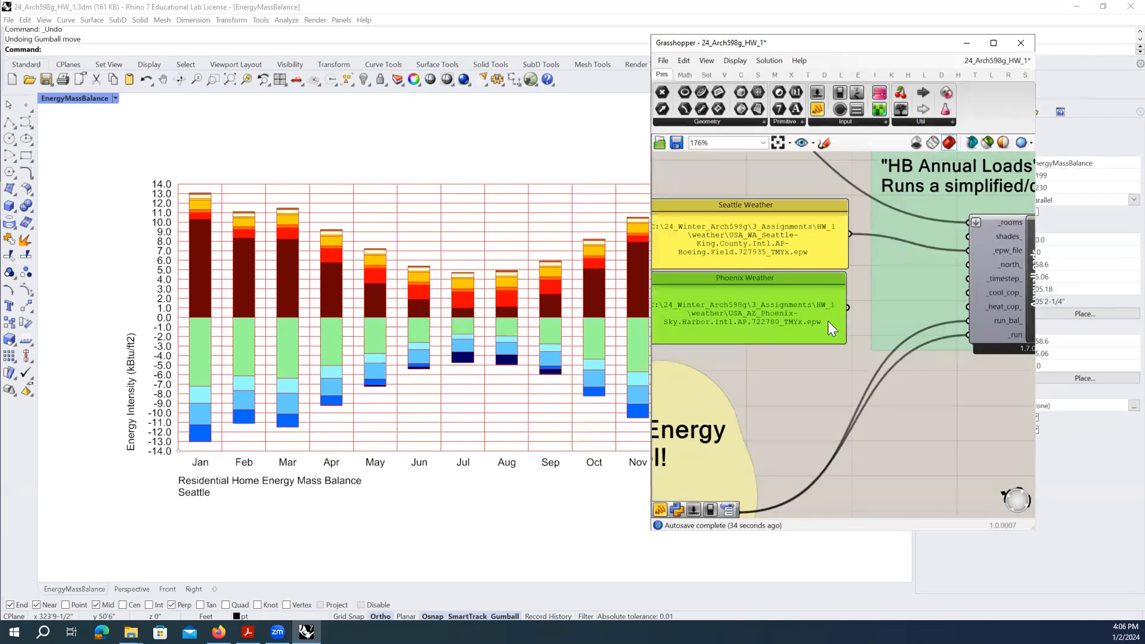
# - Wire Phoenix Weather into AnnualLoads' _epw_file input and remove the Seattle Weather wire
pyautogui.scroll(-2, 828, 327)
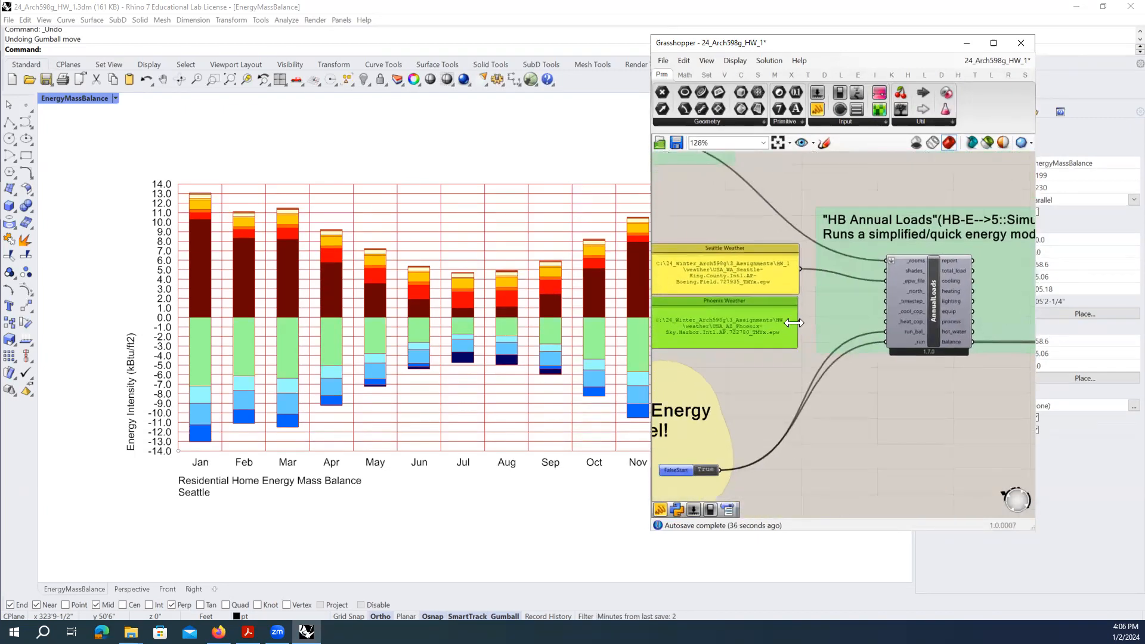
pyautogui.moveTo(906, 283)
pyautogui.moveTo(843, 293); pyautogui.dragTo(879, 280)
pyautogui.moveTo(889, 280); pyautogui.dragTo(896, 279)
pyautogui.moveTo(797, 322); pyautogui.dragTo(914, 283)
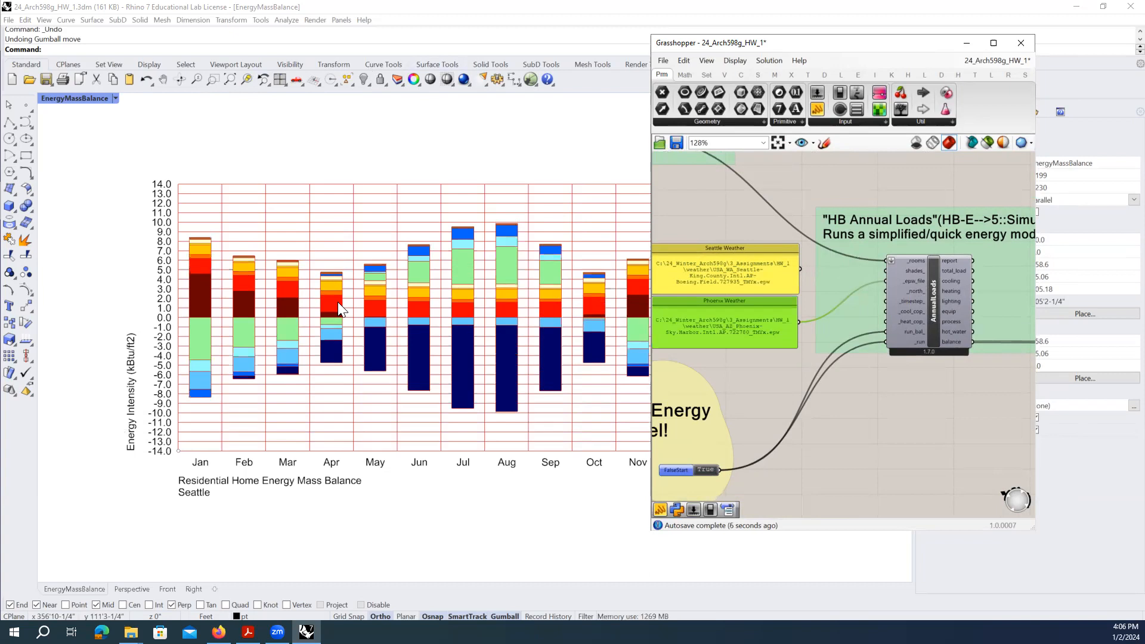
pyautogui.click(812, 266)
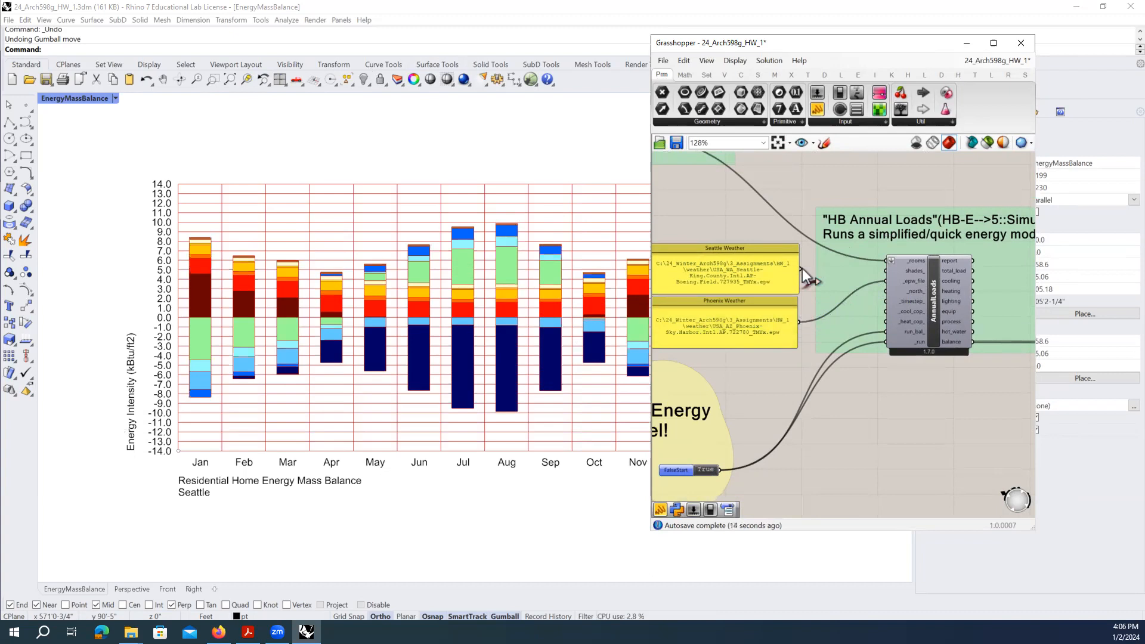
pyautogui.moveTo(842, 275); pyautogui.dragTo(882, 282)
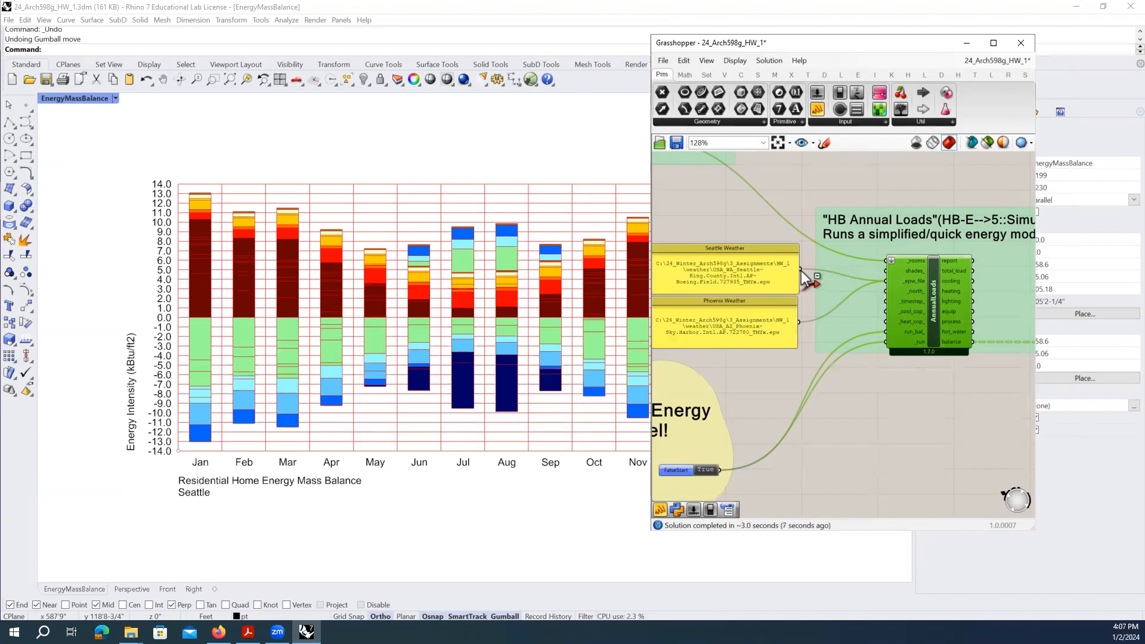
pyautogui.keyDown('ctrl'); pyautogui.moveTo(801, 268); pyautogui.dragTo(891, 281); pyautogui.keyUp('ctrl')
pyautogui.keyDown('ctrl'); pyautogui.moveTo(798, 270); pyautogui.dragTo(891, 279); pyautogui.keyUp('ctrl')
pyautogui.click(774, 315)
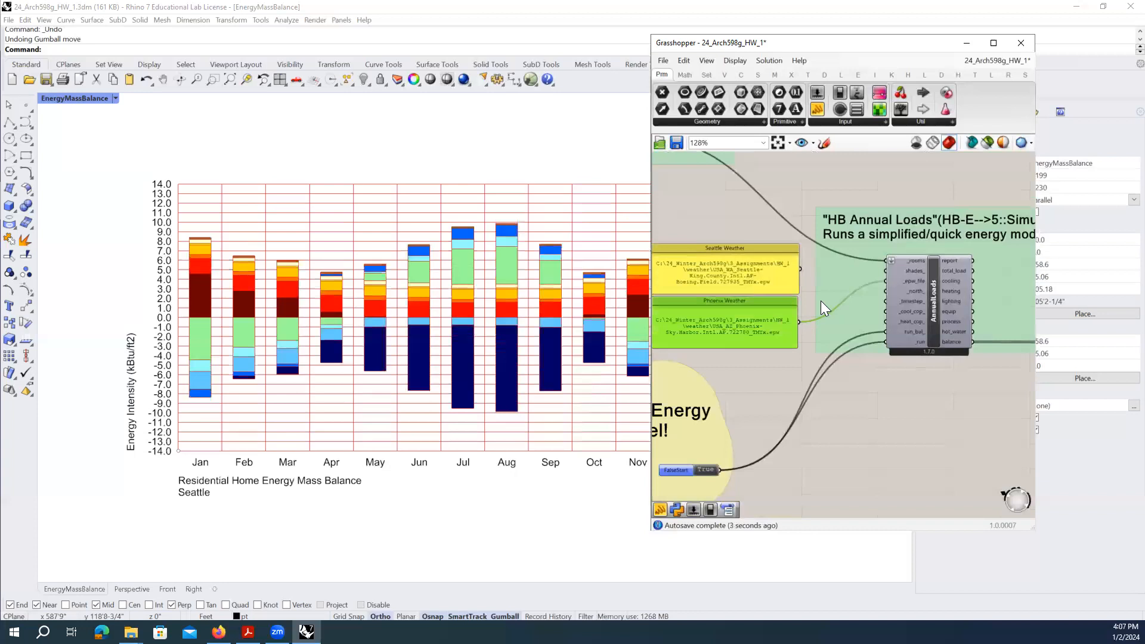
pyautogui.click(897, 397)
# - Inspect the annual loads balance output and the LB Monthly Chart in View Energy Mass Balance
pyautogui.scroll(-1, 811, 308)
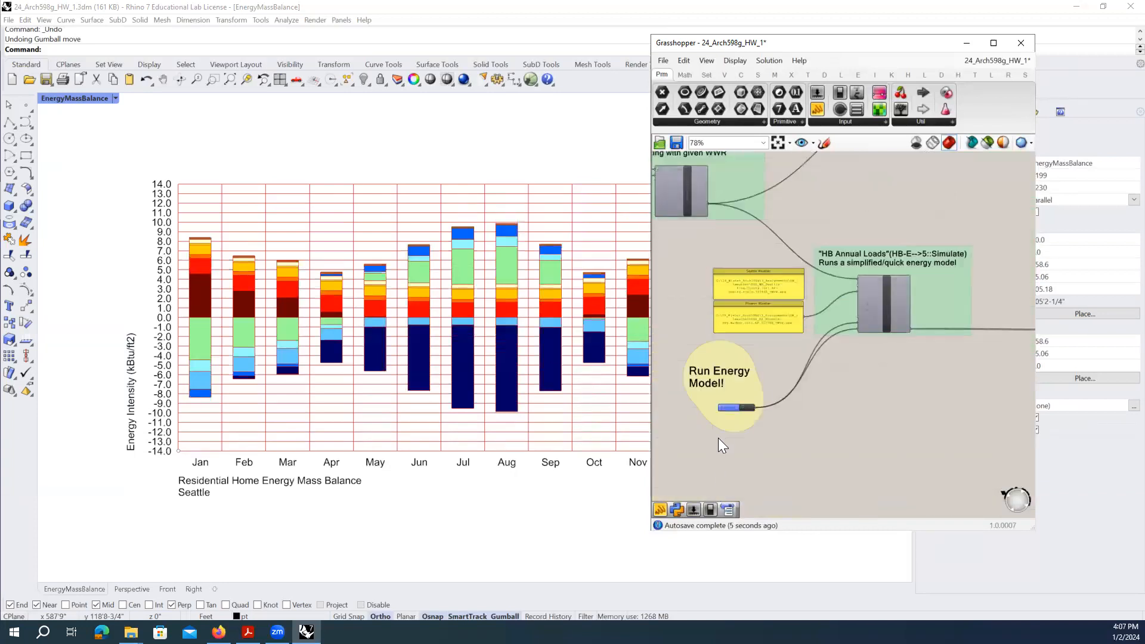
pyautogui.scroll(1, 743, 389)
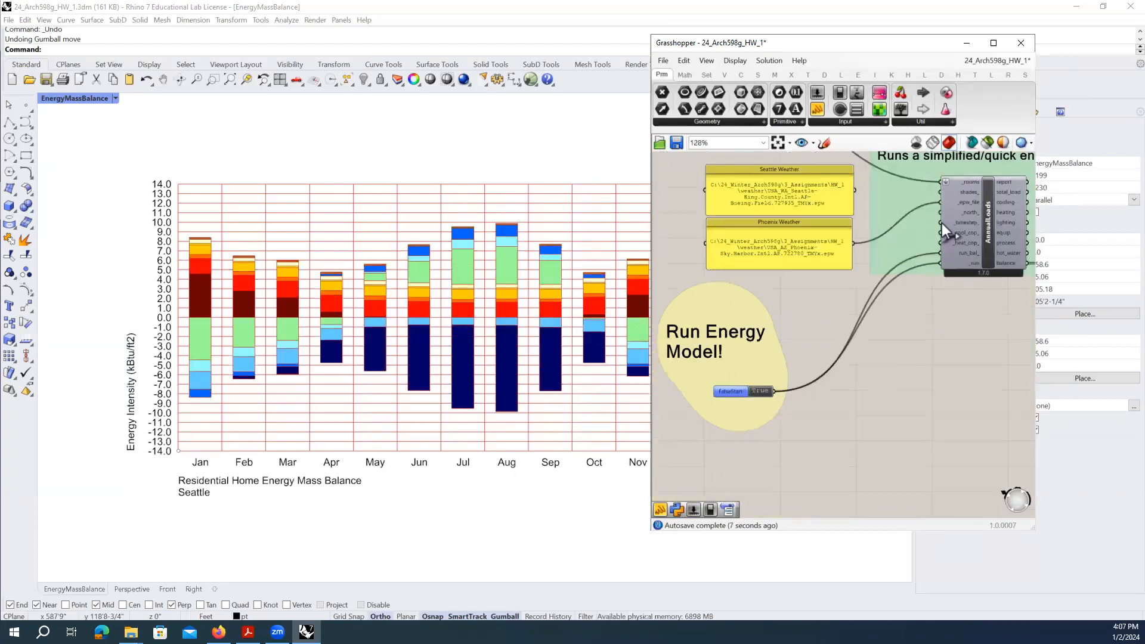
pyautogui.moveTo(1002, 245); pyautogui.dragTo(764, 322, button='right')
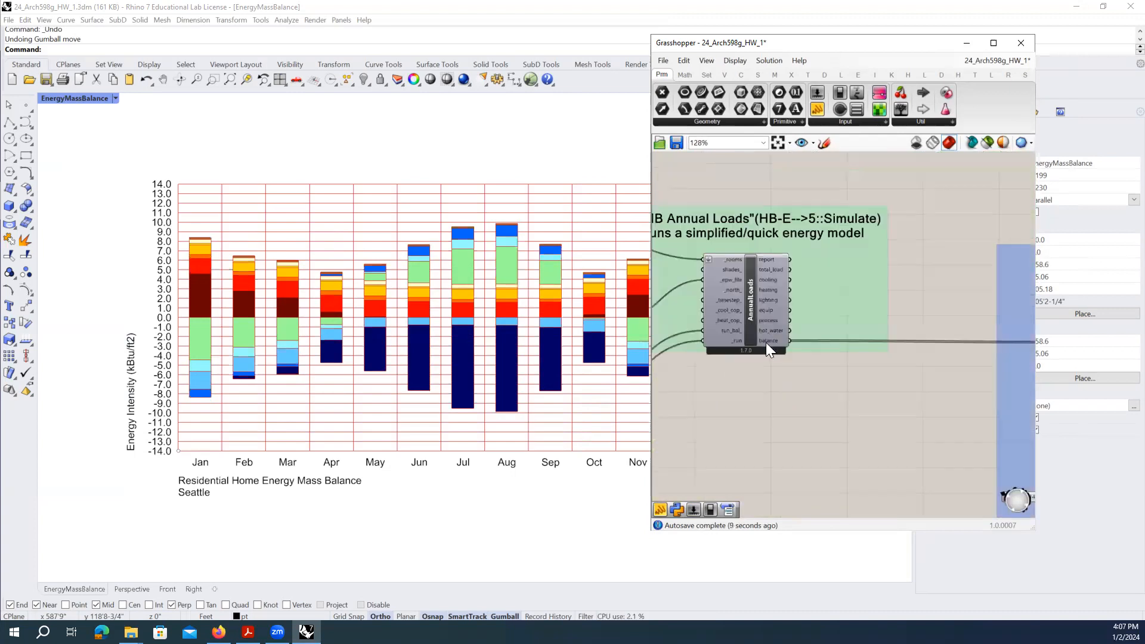
pyautogui.moveTo(767, 342)
pyautogui.scroll(2, 799, 340)
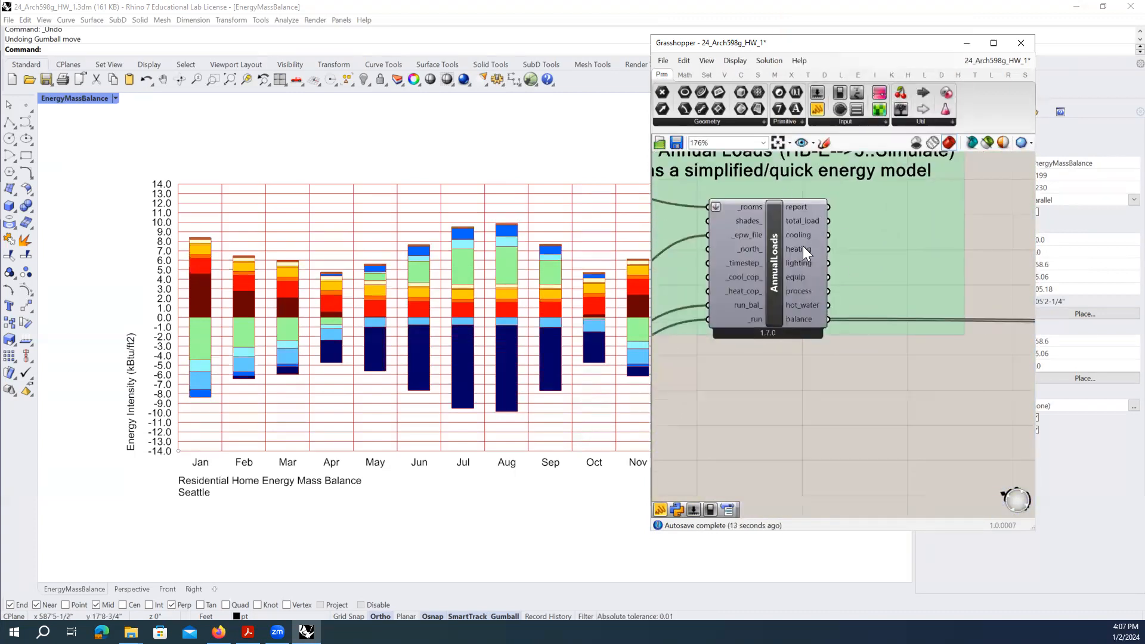
pyautogui.moveTo(802, 320)
pyautogui.scroll(-1, 802, 320)
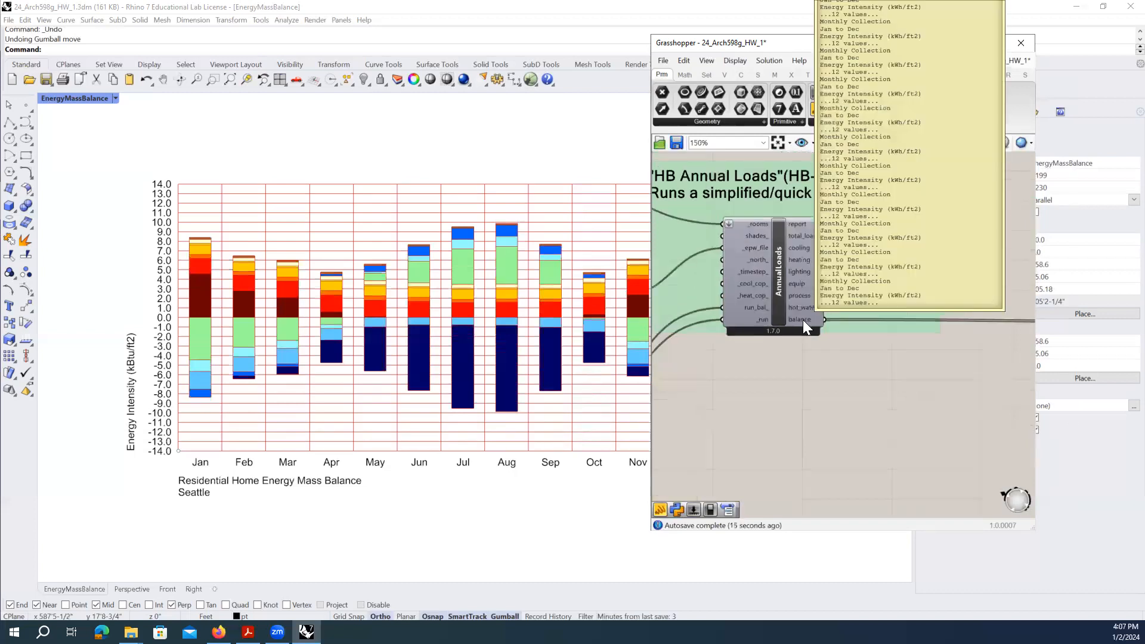
pyautogui.scroll(-5, 803, 320)
pyautogui.moveTo(958, 353); pyautogui.dragTo(745, 334, button='right')
pyautogui.click(910, 335)
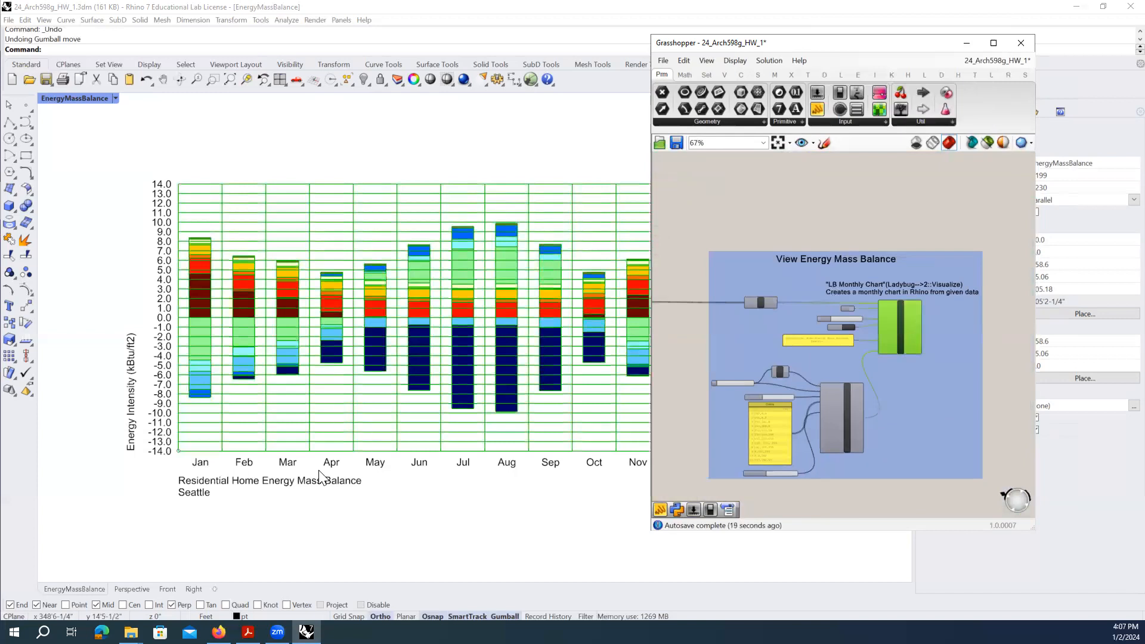
pyautogui.click(748, 498)
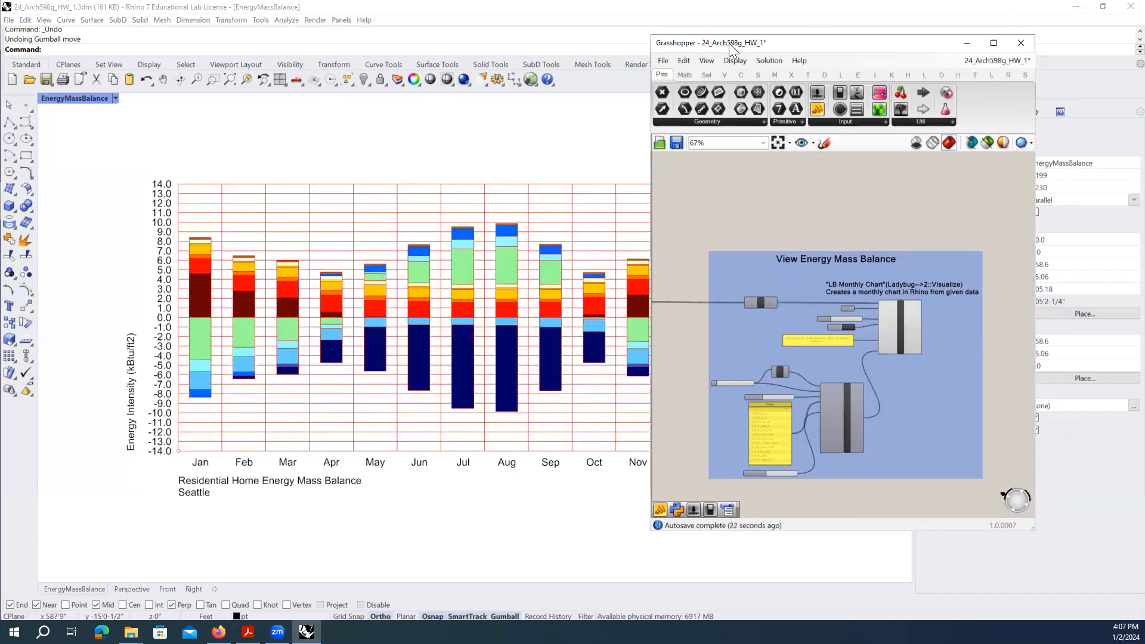
pyautogui.moveTo(729, 42); pyautogui.dragTo(728, 58)
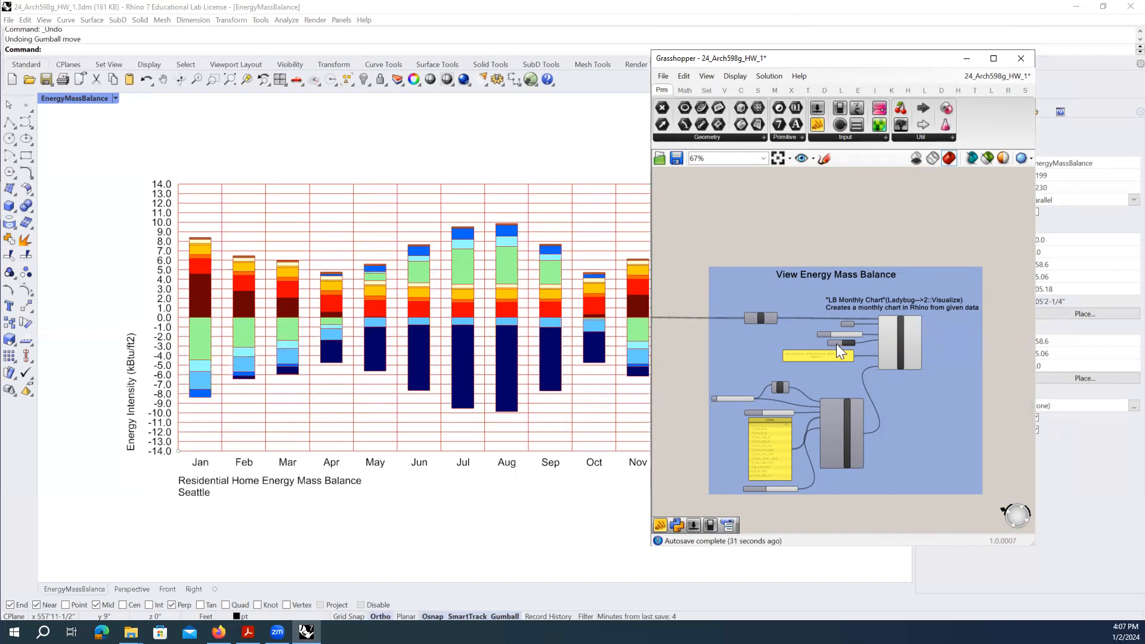
# - Replace 'Seattle' with 'Phoenix' in the chart title panel
pyautogui.scroll(5, 835, 345)
pyautogui.doubleClick(826, 362)
pyautogui.click(861, 396)
pyautogui.click(916, 464)
pyautogui.scroll(-2, 882, 361)
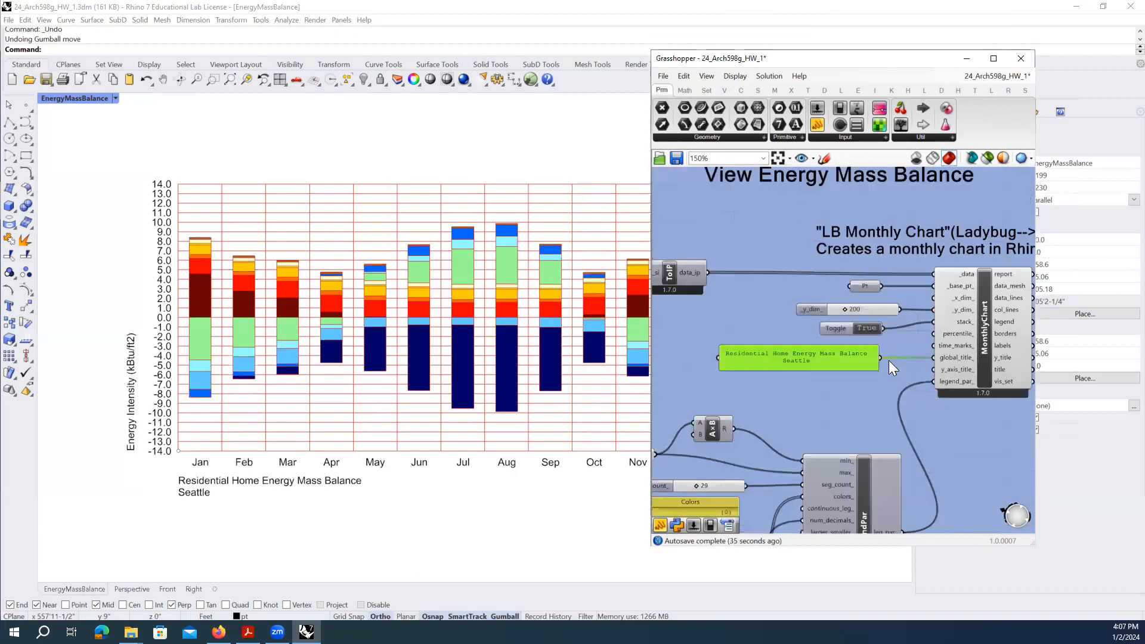
pyautogui.doubleClick(822, 360)
pyautogui.click(821, 360)
pyautogui.doubleClick(755, 312)
pyautogui.write('Phoenix')
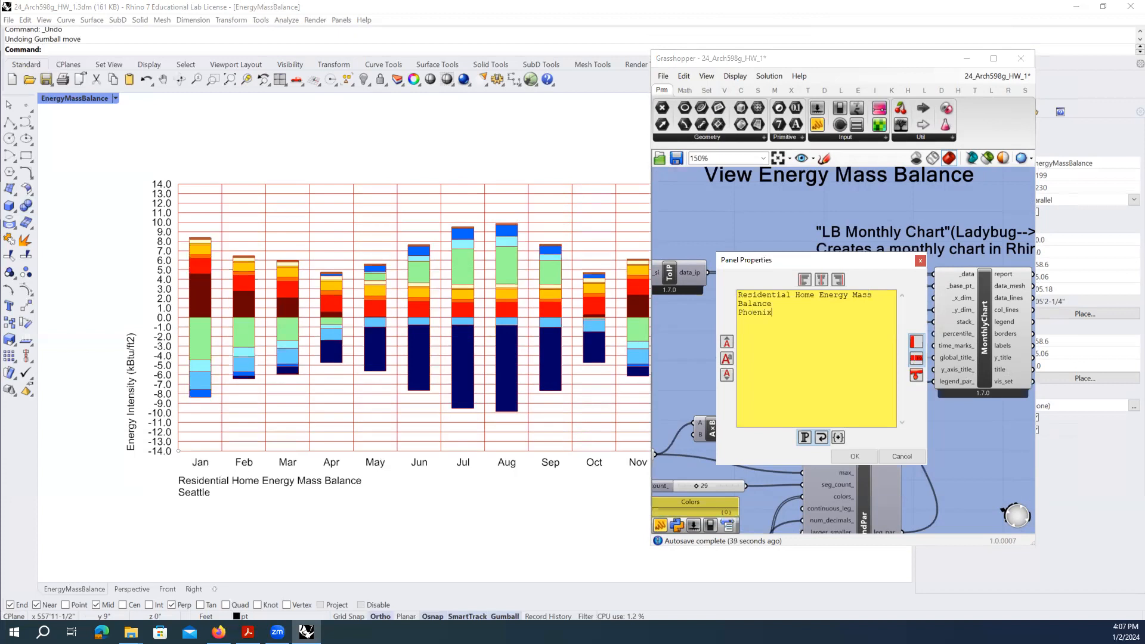
pyautogui.click(854, 457)
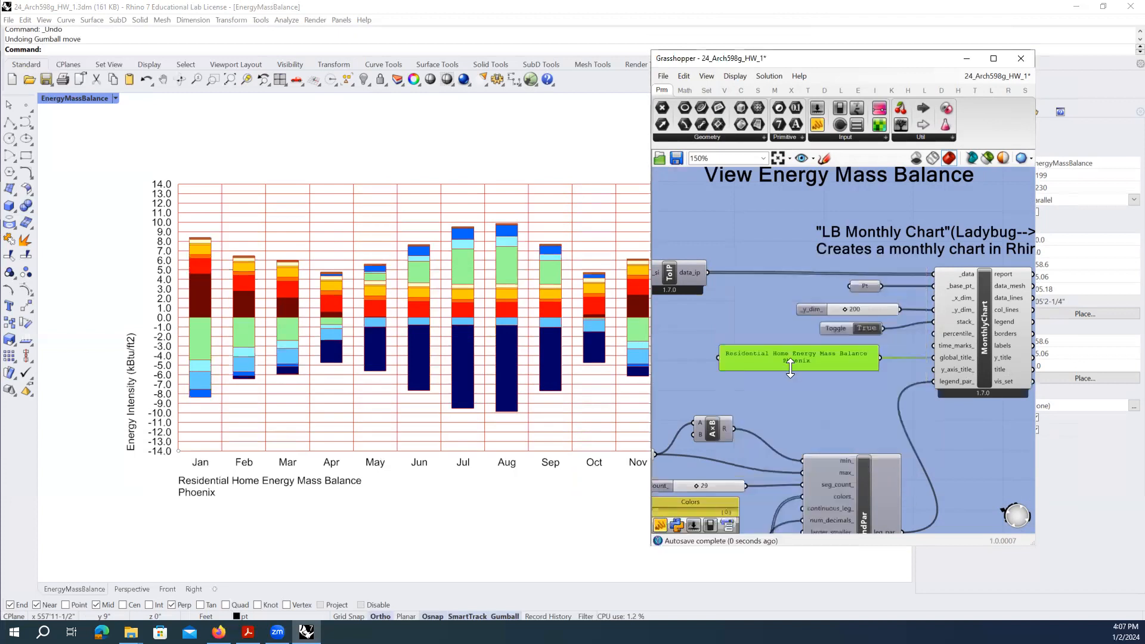
# - Reopen the title panel to verify it reads Residential Home Energy Mass Balance Phoenix
pyautogui.scroll(1, 841, 417)
pyautogui.scroll(1, 823, 381)
pyautogui.scroll(-2, 744, 424)
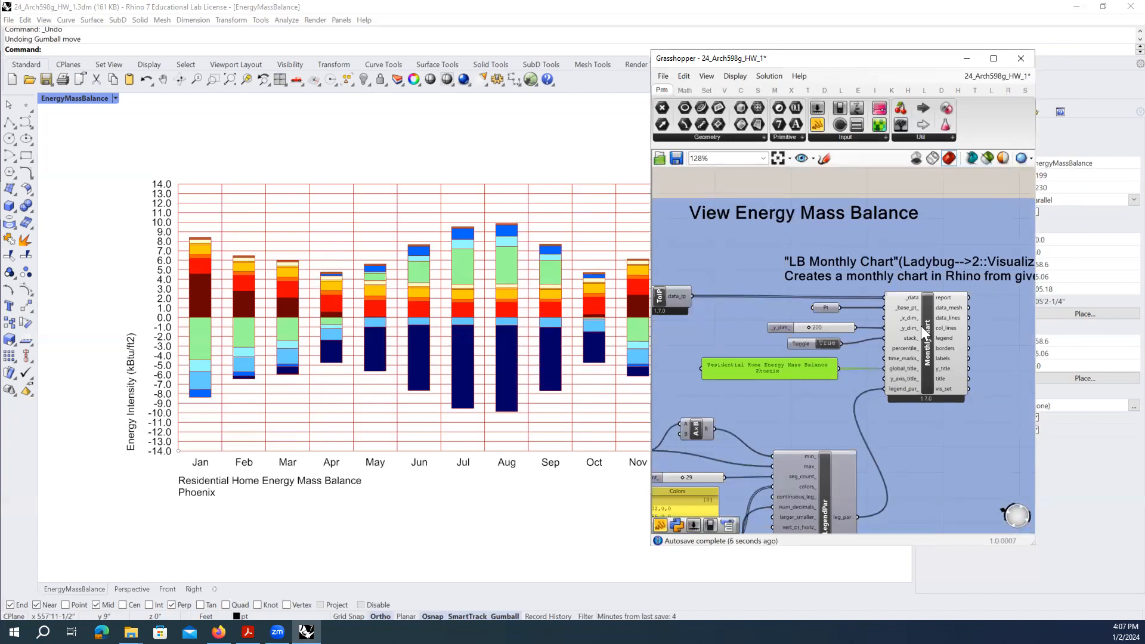
pyautogui.doubleClick(766, 373)
pyautogui.click(798, 469)
pyautogui.scroll(-5, 747, 365)
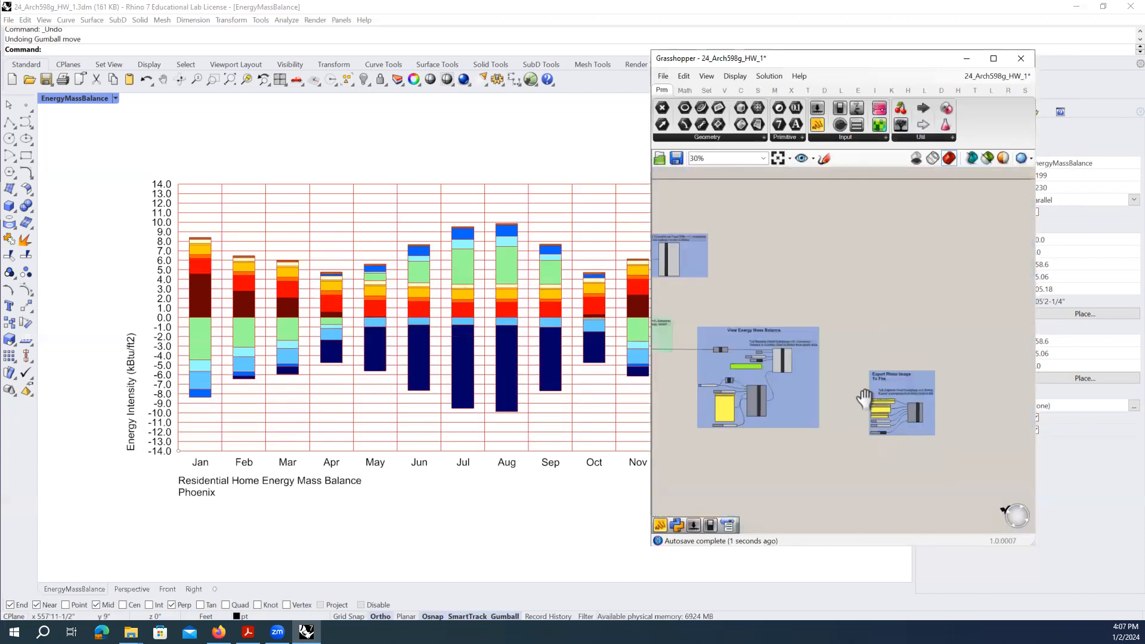
# - Change the image File Name panel to Phoenix_energy_mass_balance
pyautogui.scroll(5, 805, 384)
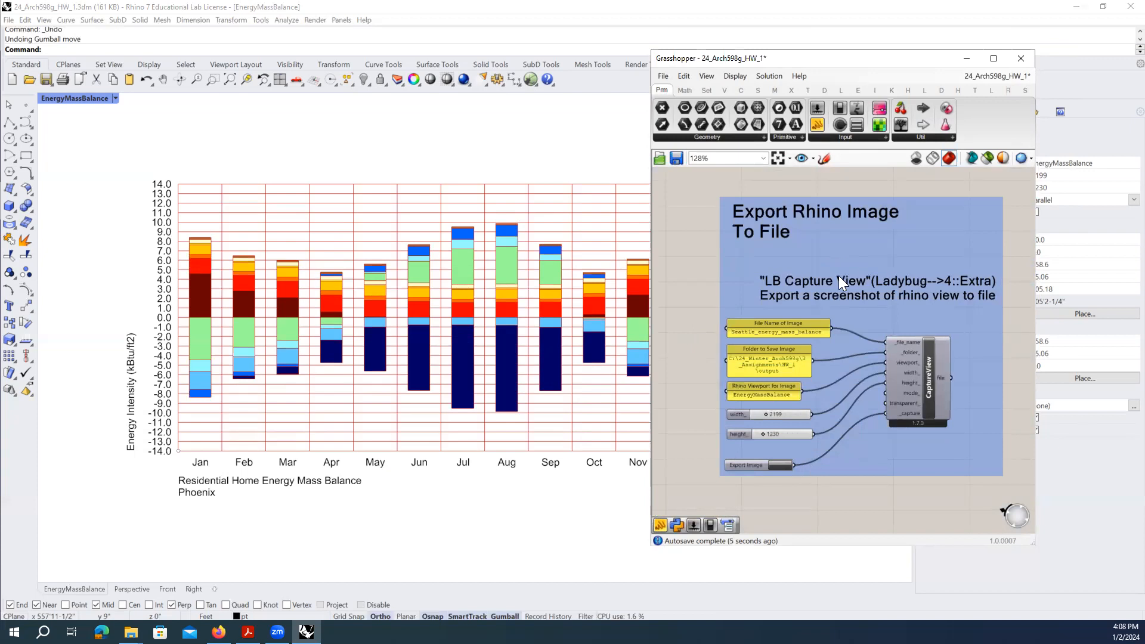
pyautogui.scroll(2, 757, 334)
pyautogui.doubleClick(753, 329)
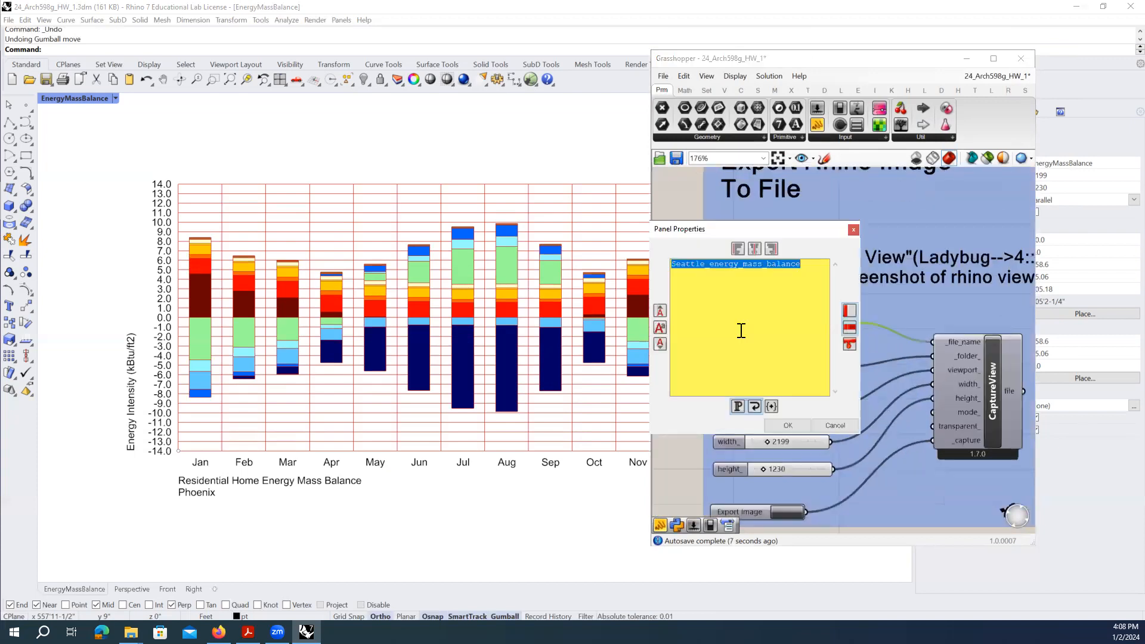
pyautogui.moveTo(708, 265); pyautogui.dragTo(664, 262)
pyautogui.write('Phoenix')
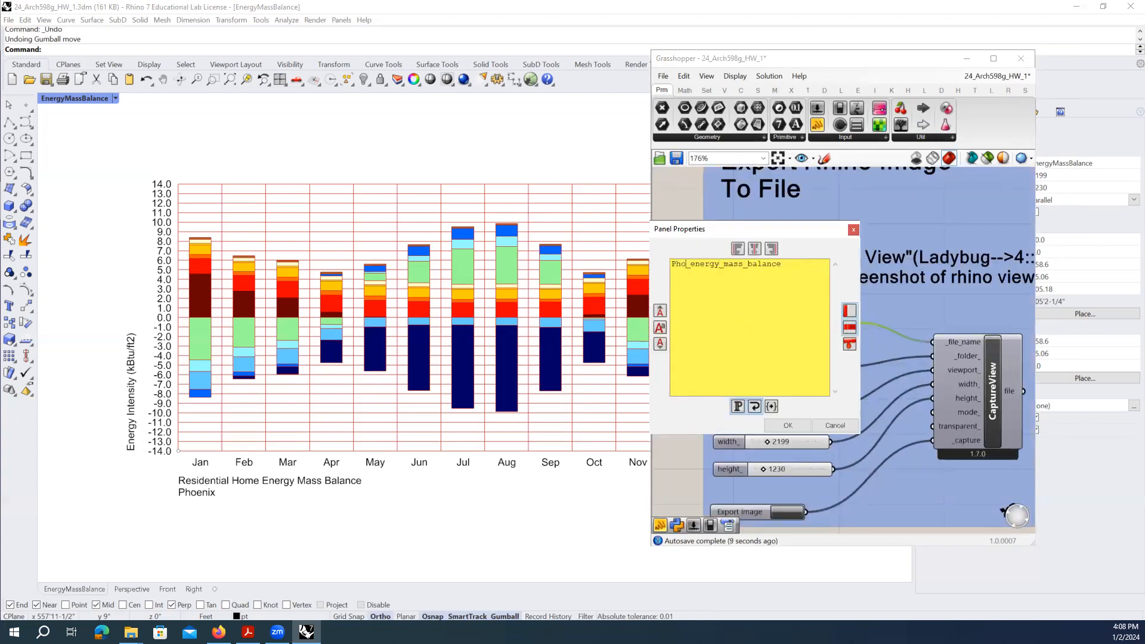
pyautogui.click(787, 425)
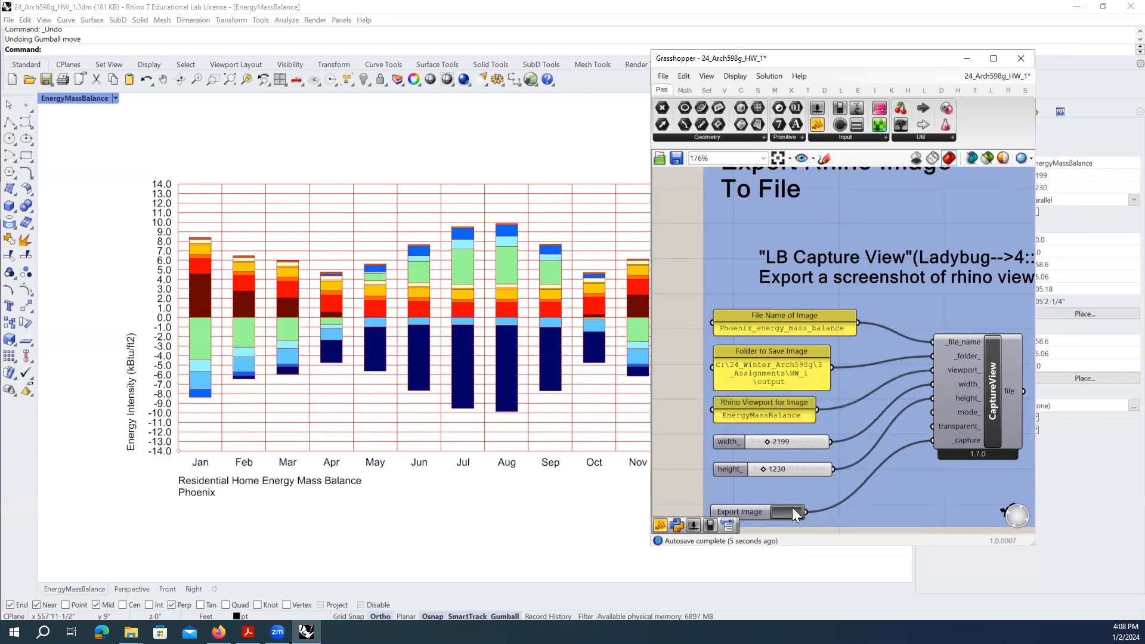
# - Open Phoenix_energy_mass_balance.png from HW_1\output in the image viewer
pyautogui.moveTo(131, 632)
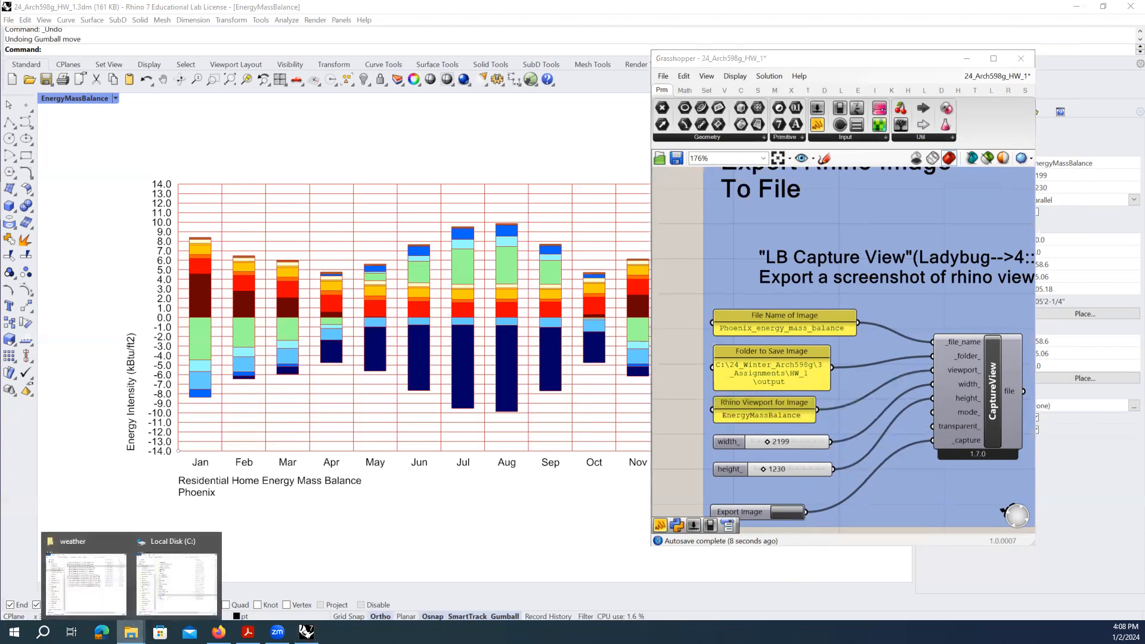
pyautogui.click(87, 573)
pyautogui.click(548, 74)
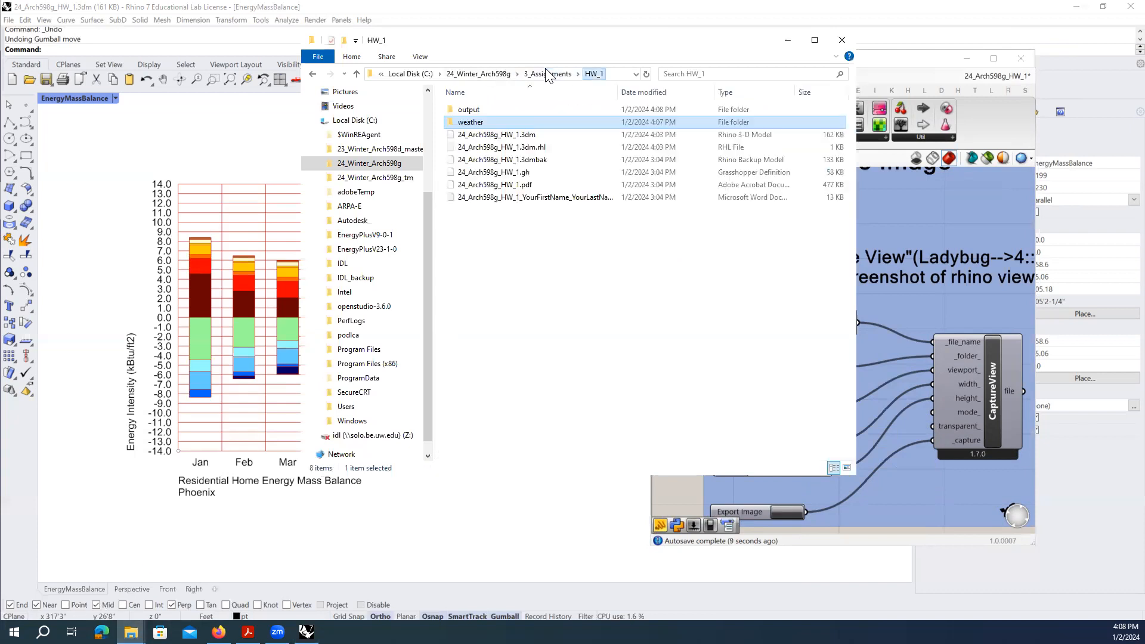
pyautogui.doubleClick(497, 108)
pyautogui.click(466, 143)
pyautogui.rightClick(467, 143)
pyautogui.click(497, 151)
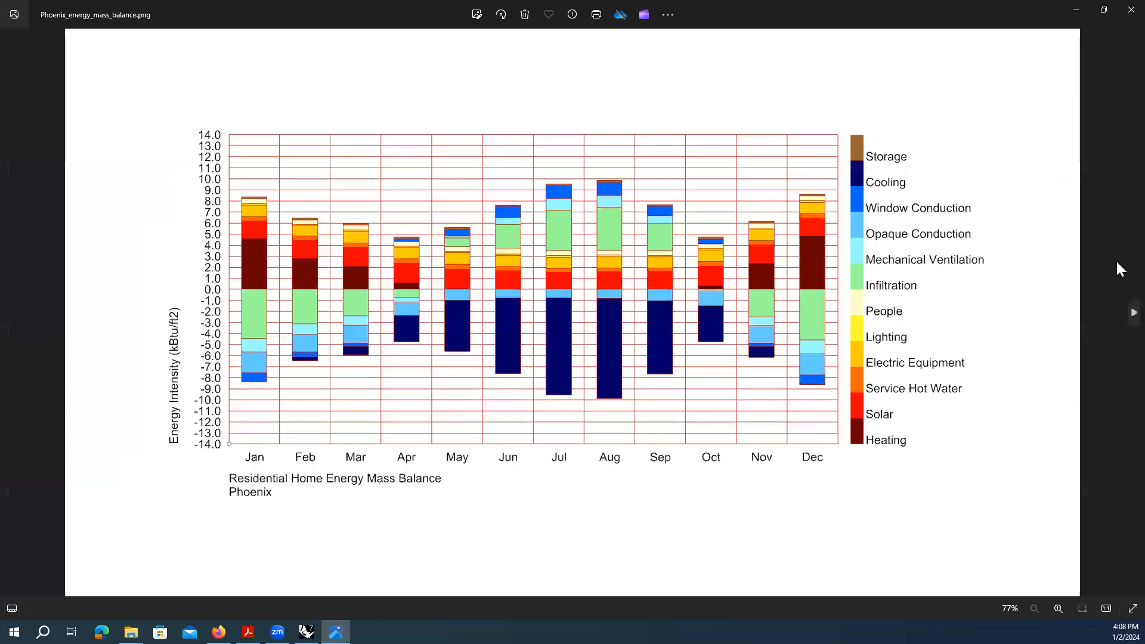
# - Flip between the Phoenix and Seattle charts five times in Photos, then close the viewer
pyautogui.click(1127, 311)
pyautogui.click(12, 313)
pyautogui.click(1116, 313)
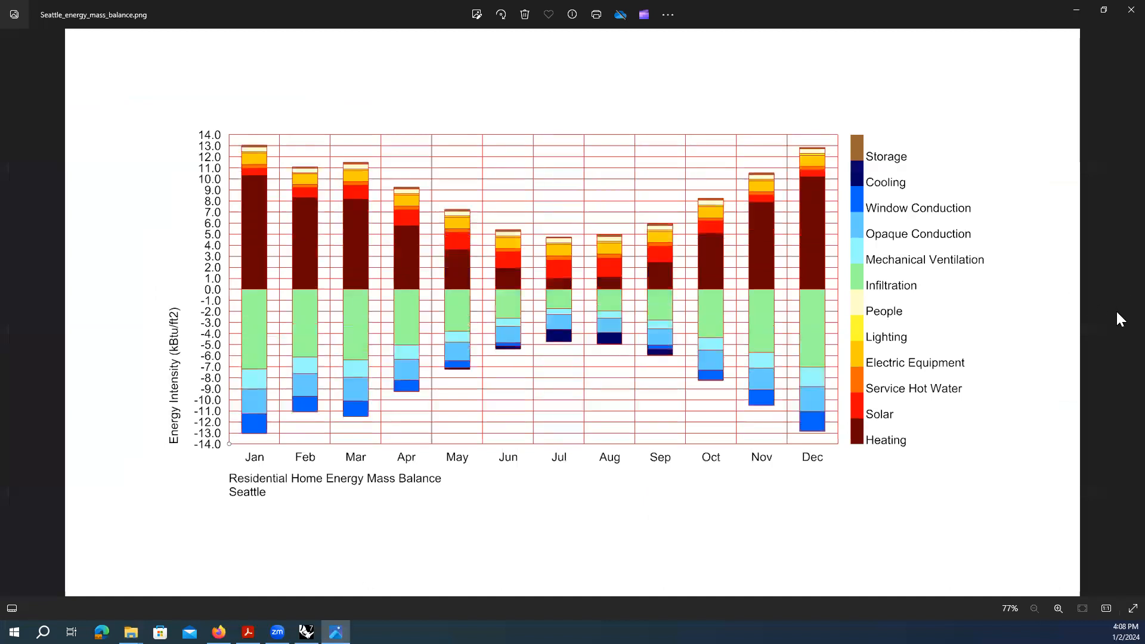
pyautogui.click(12, 320)
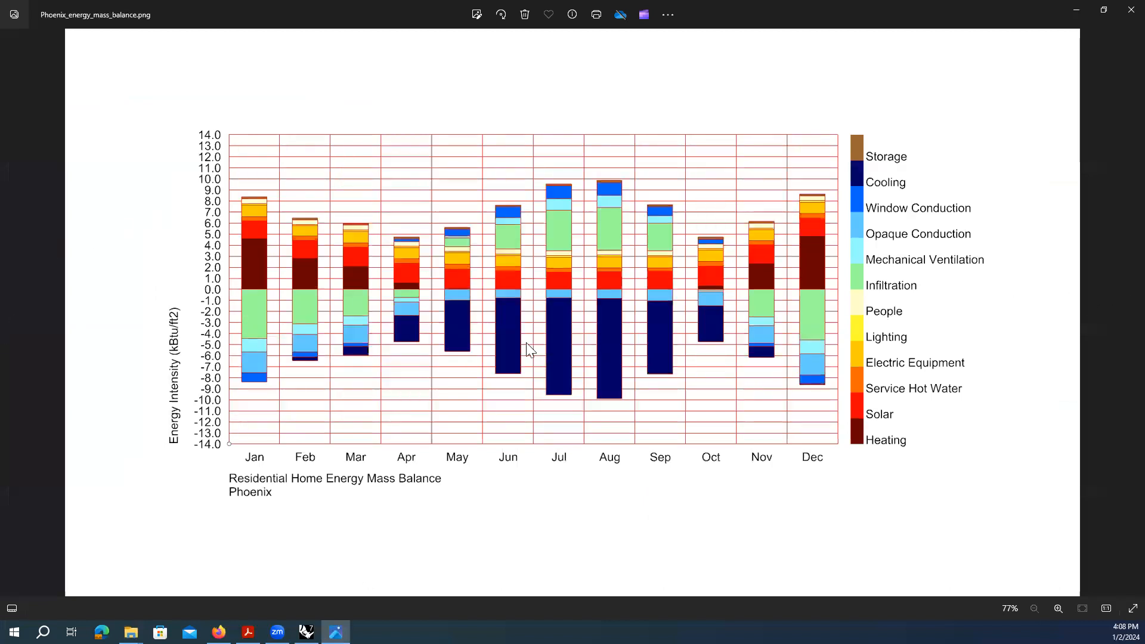
pyautogui.click(1117, 311)
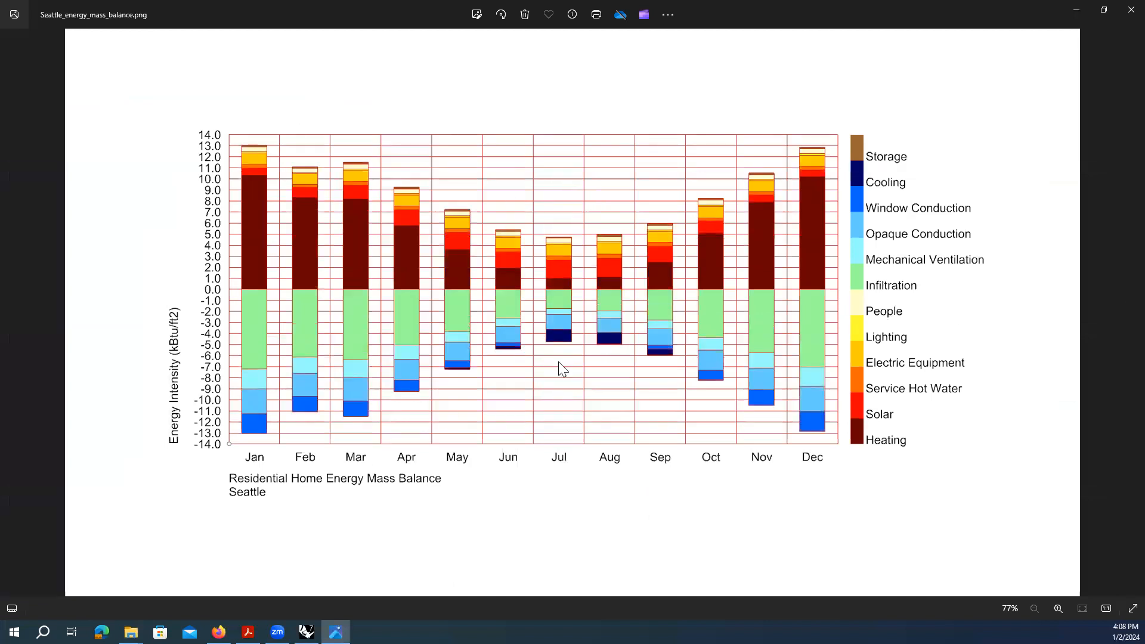
pyautogui.click(17, 315)
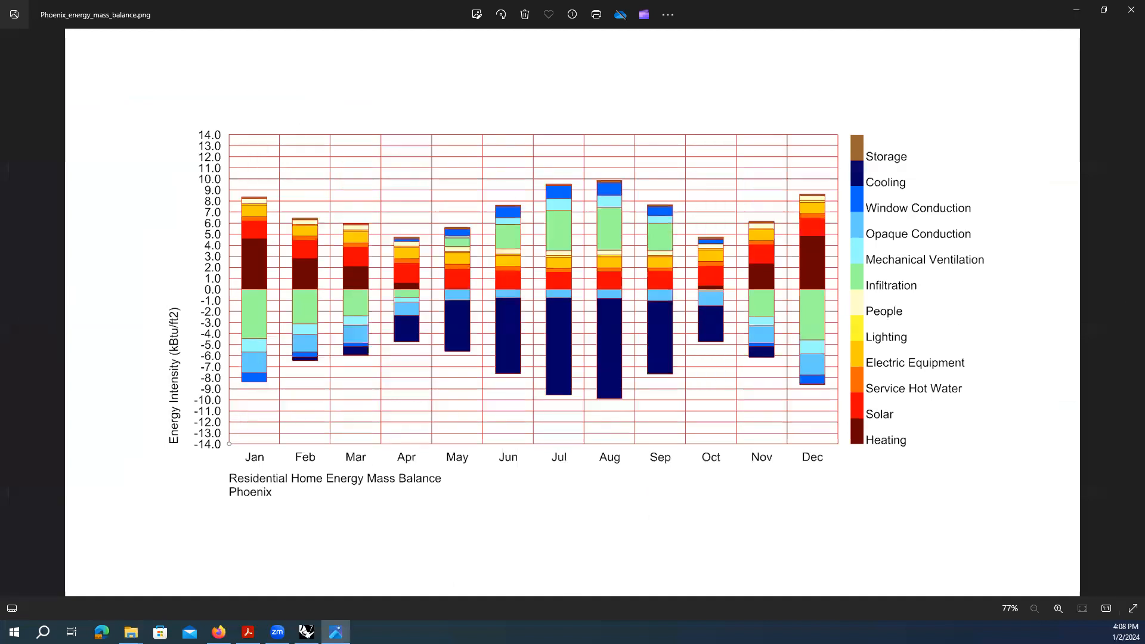
pyautogui.click(1118, 319)
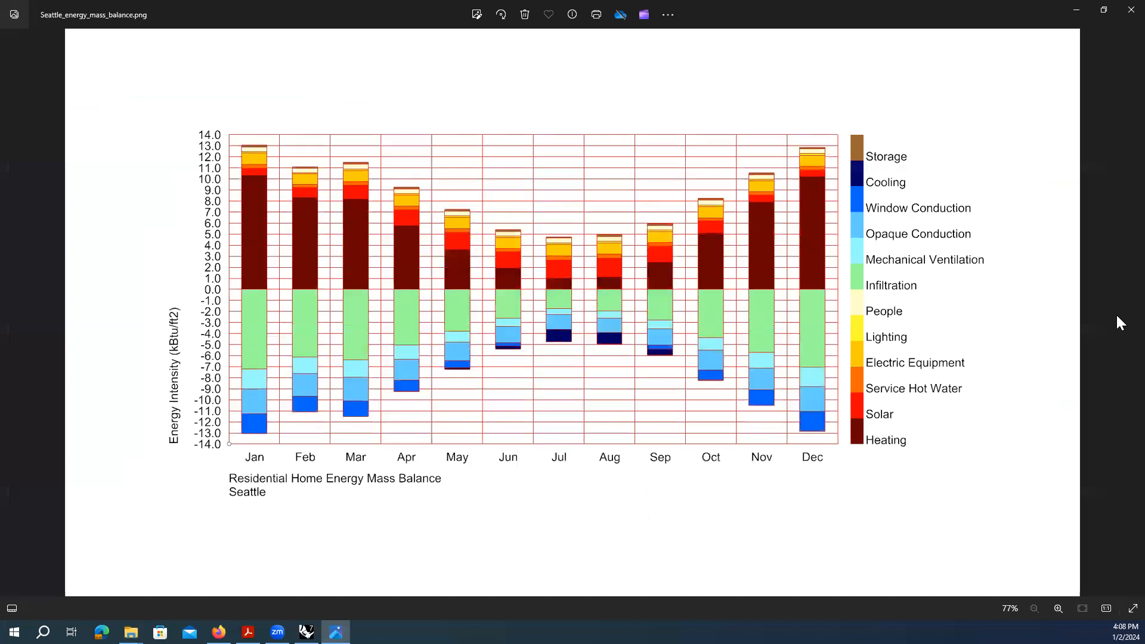
pyautogui.click(11, 319)
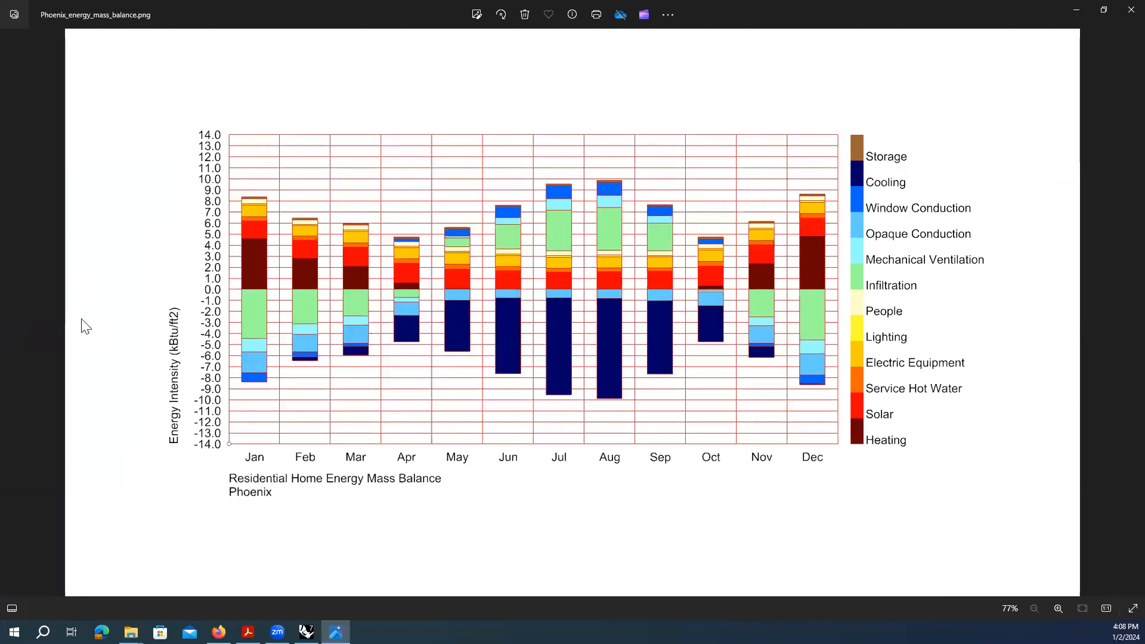
pyautogui.click(1118, 322)
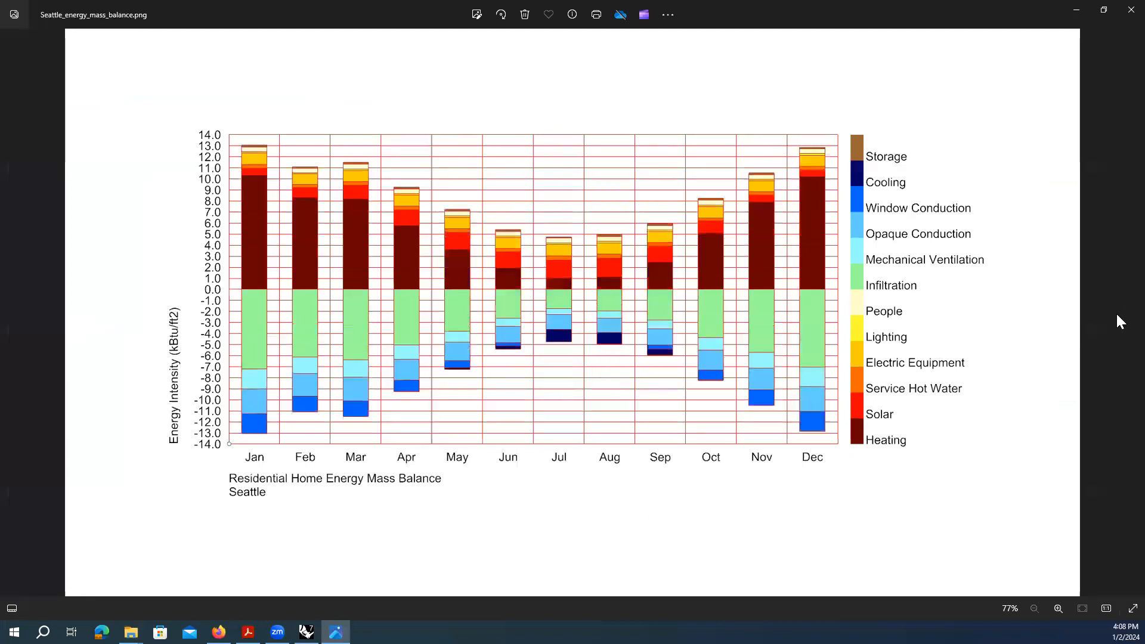
pyautogui.click(10, 323)
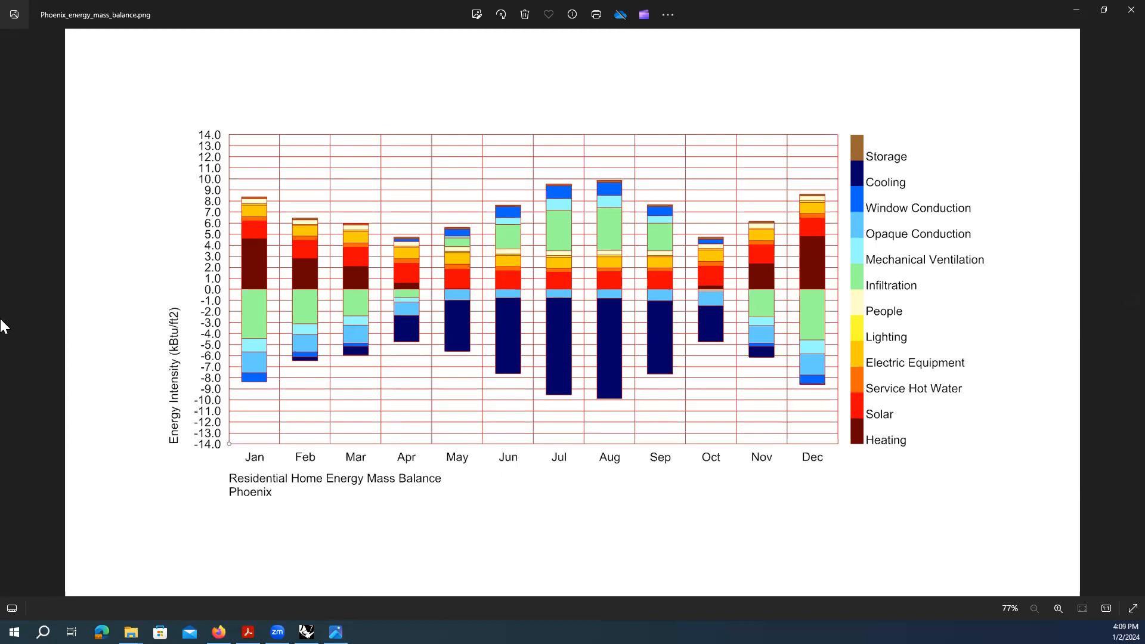
pyautogui.click(1127, 9)
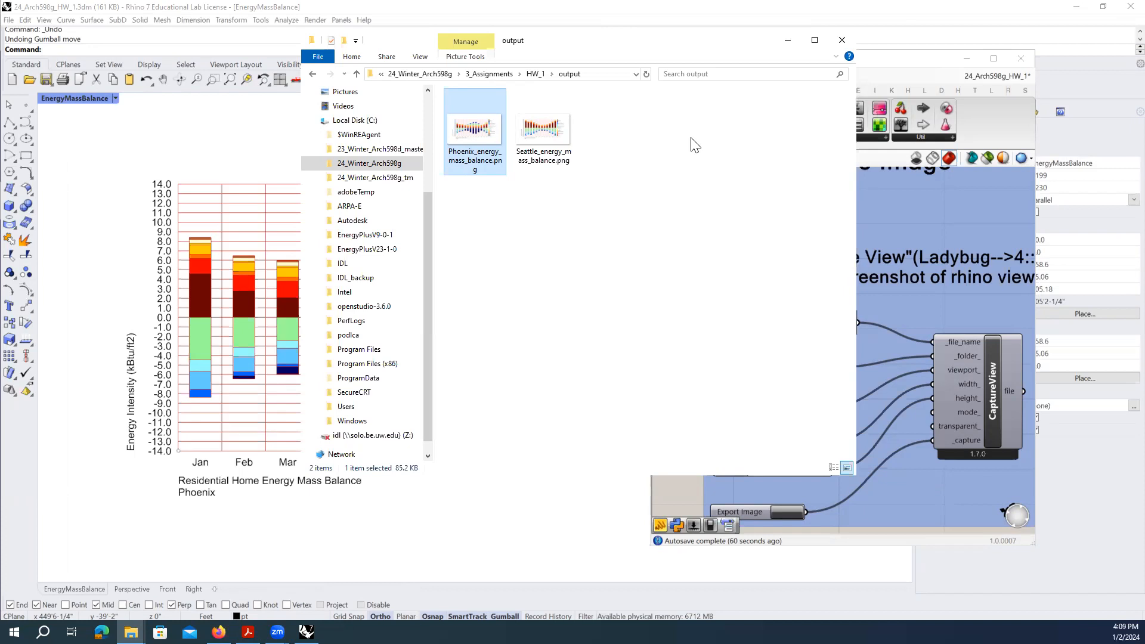
pyautogui.click(696, 52)
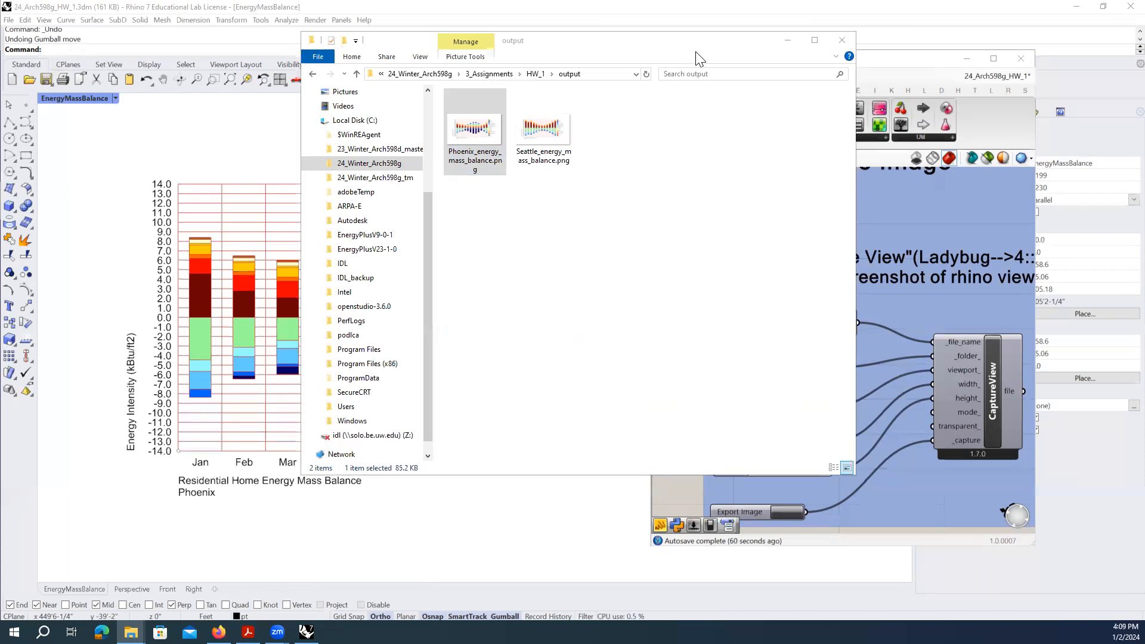